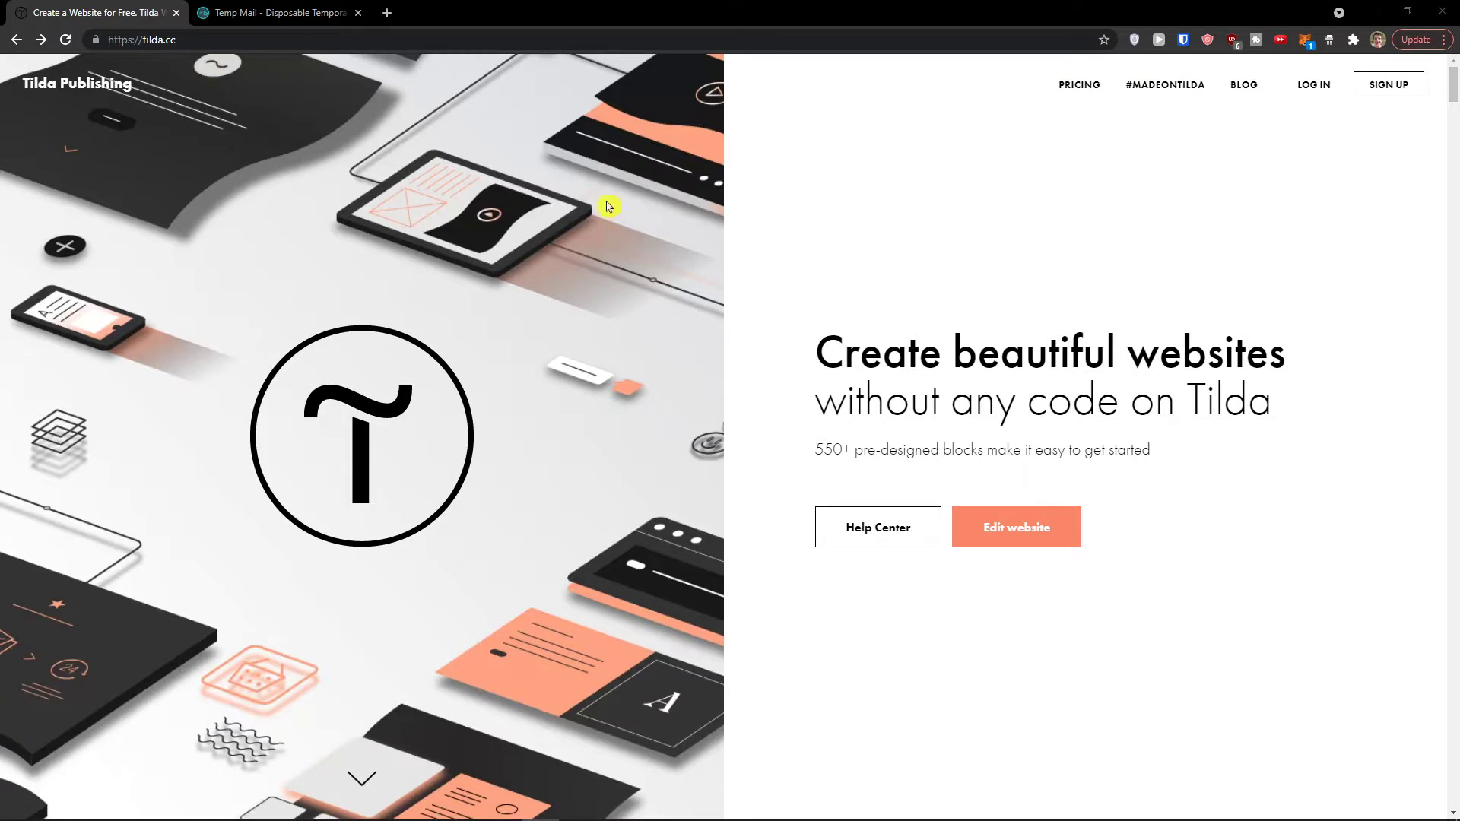
Step: Go from the tilda.cc home page to the Tilda sign-in page via Edit website
click(1076, 532)
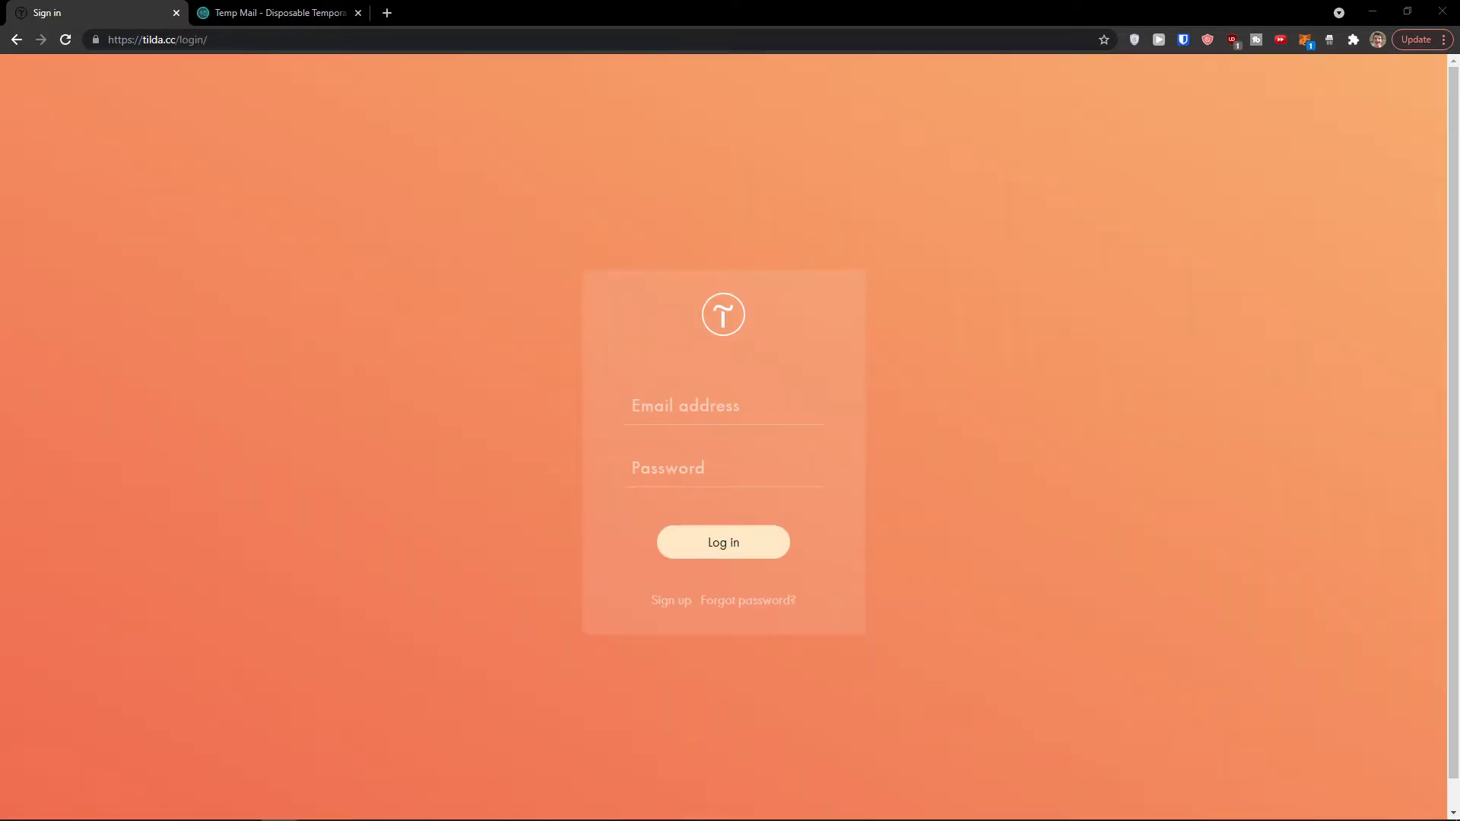
Step: Sign up for a new Tilda account with name, e-mail and password, then pass the reCAPTCHA check
click(658, 599)
key(Tab)
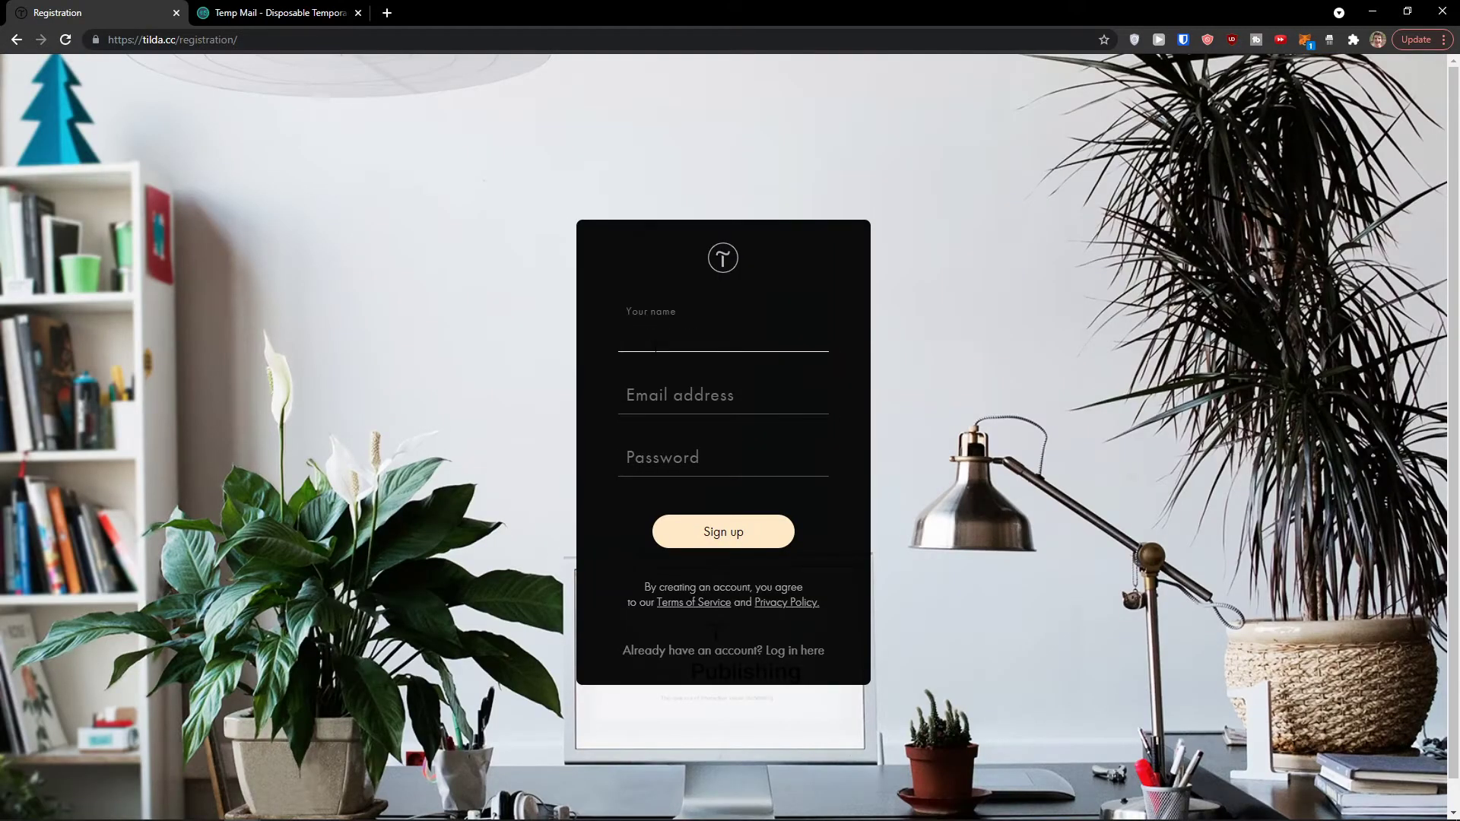
key(Tab)
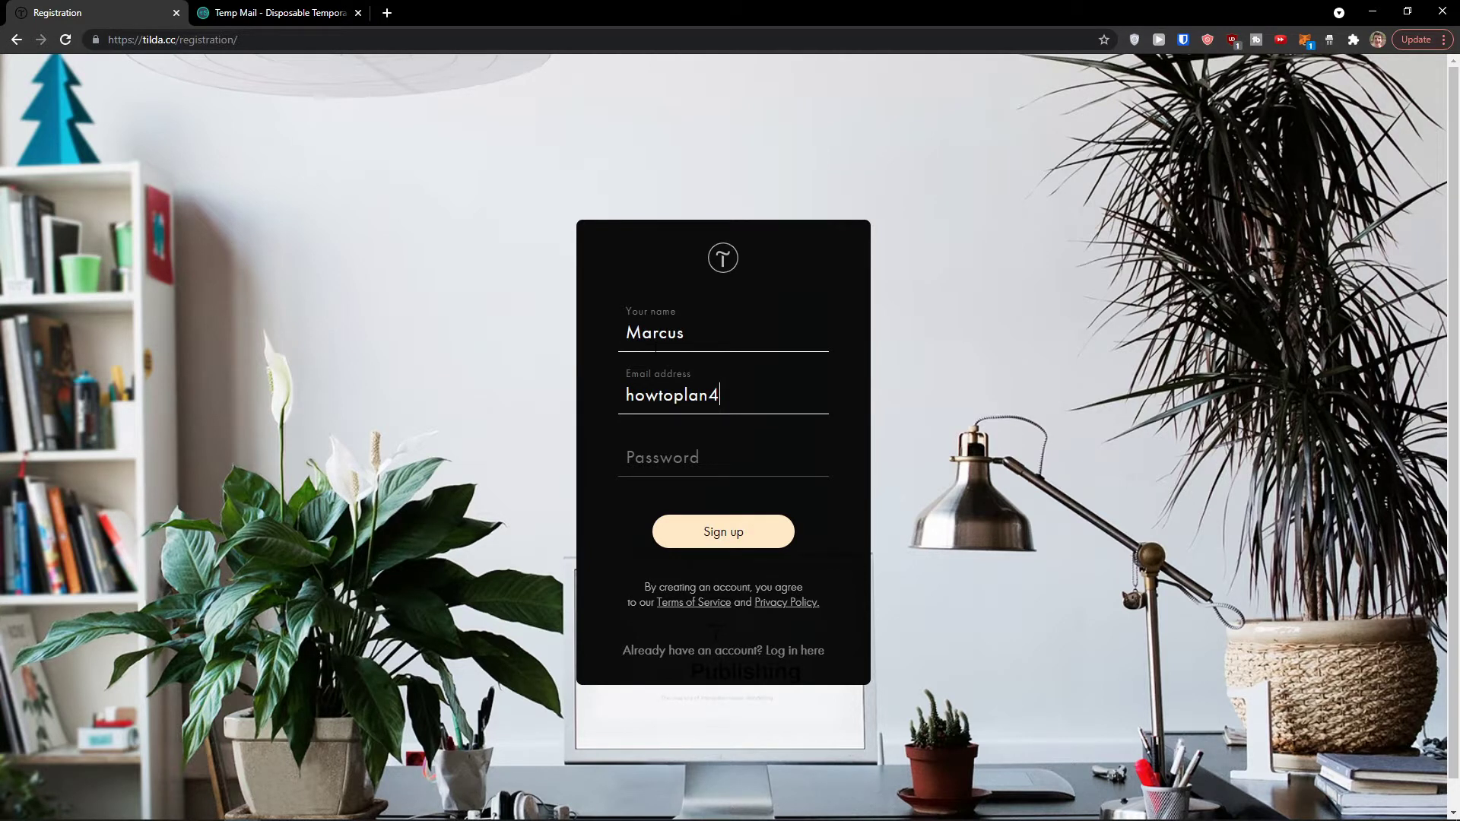
key(Tab)
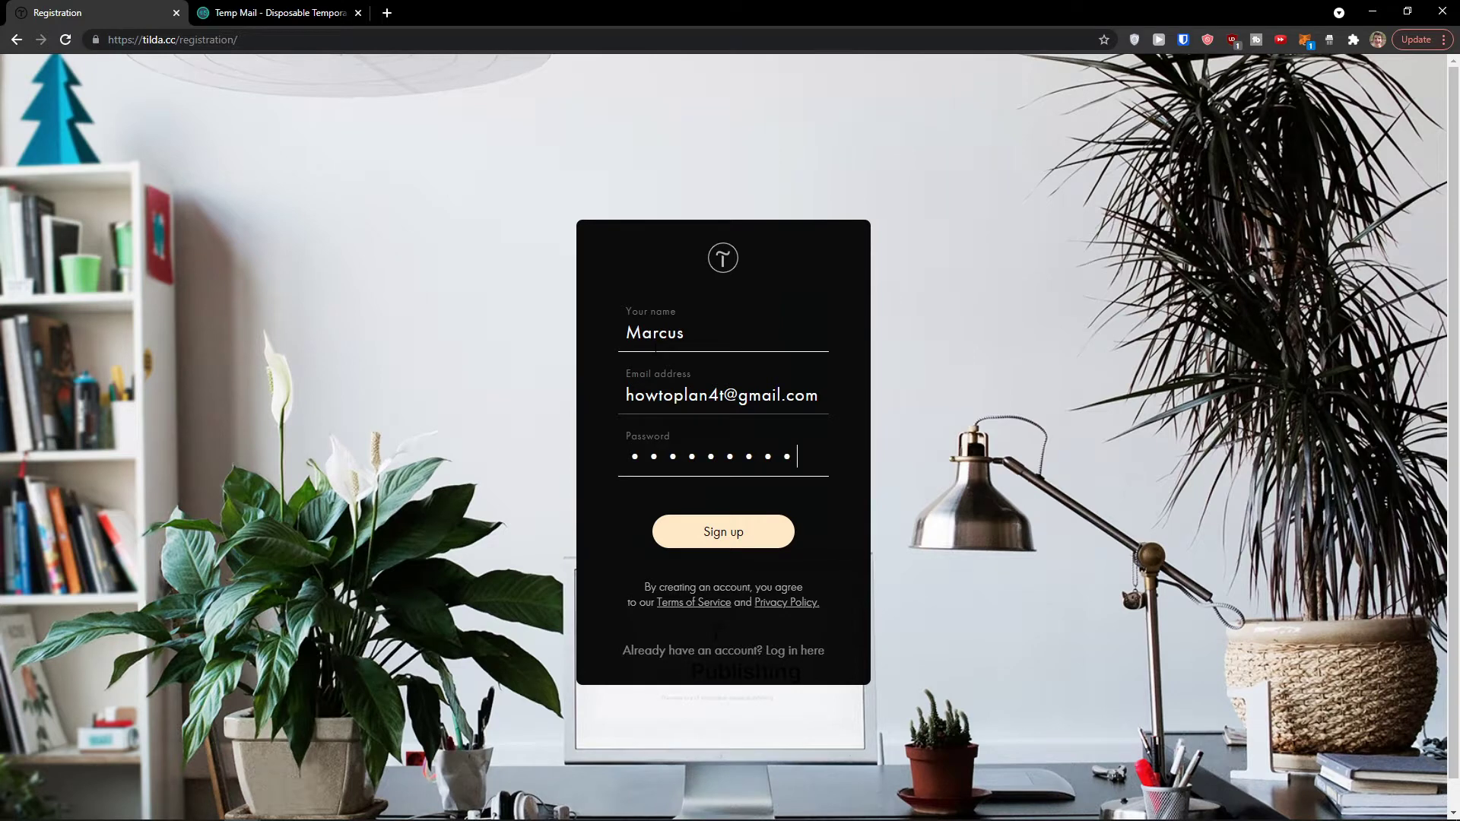
click(732, 540)
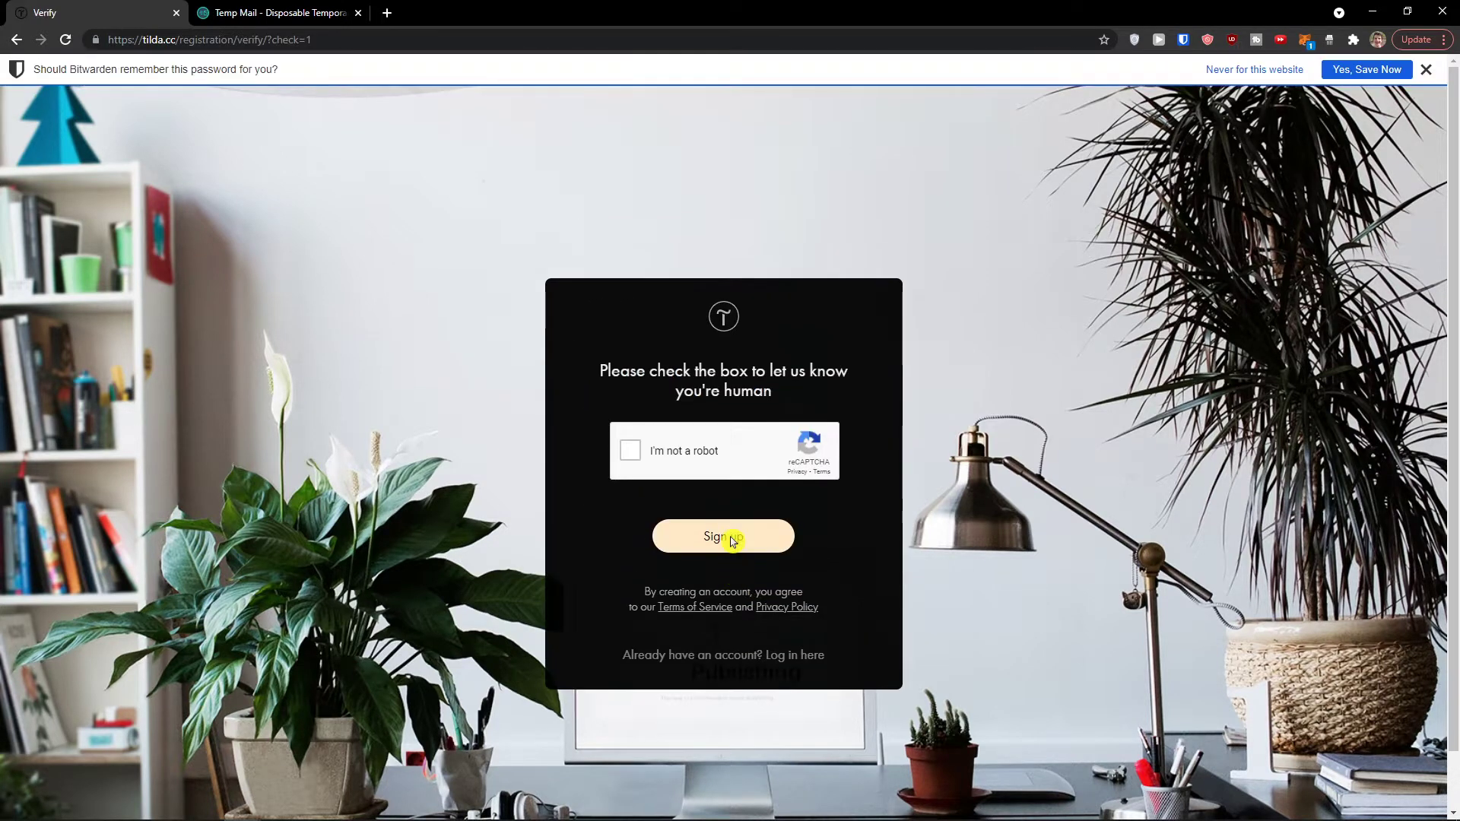
click(673, 462)
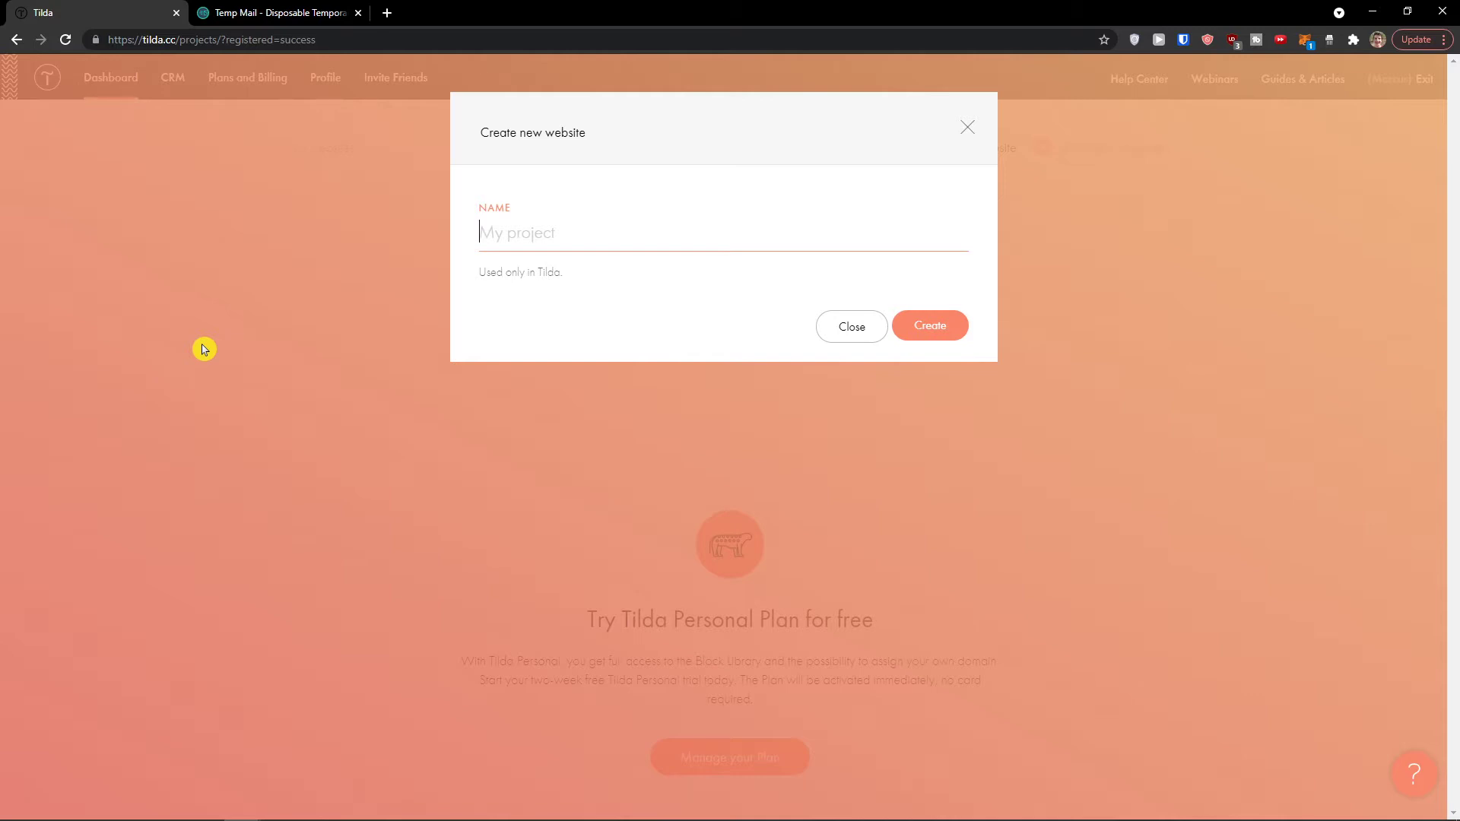
Step: Create the 'Landing Page Yoga' website, then dismiss the save-password prompt and onboarding tip
text(Landing Page Yoga)
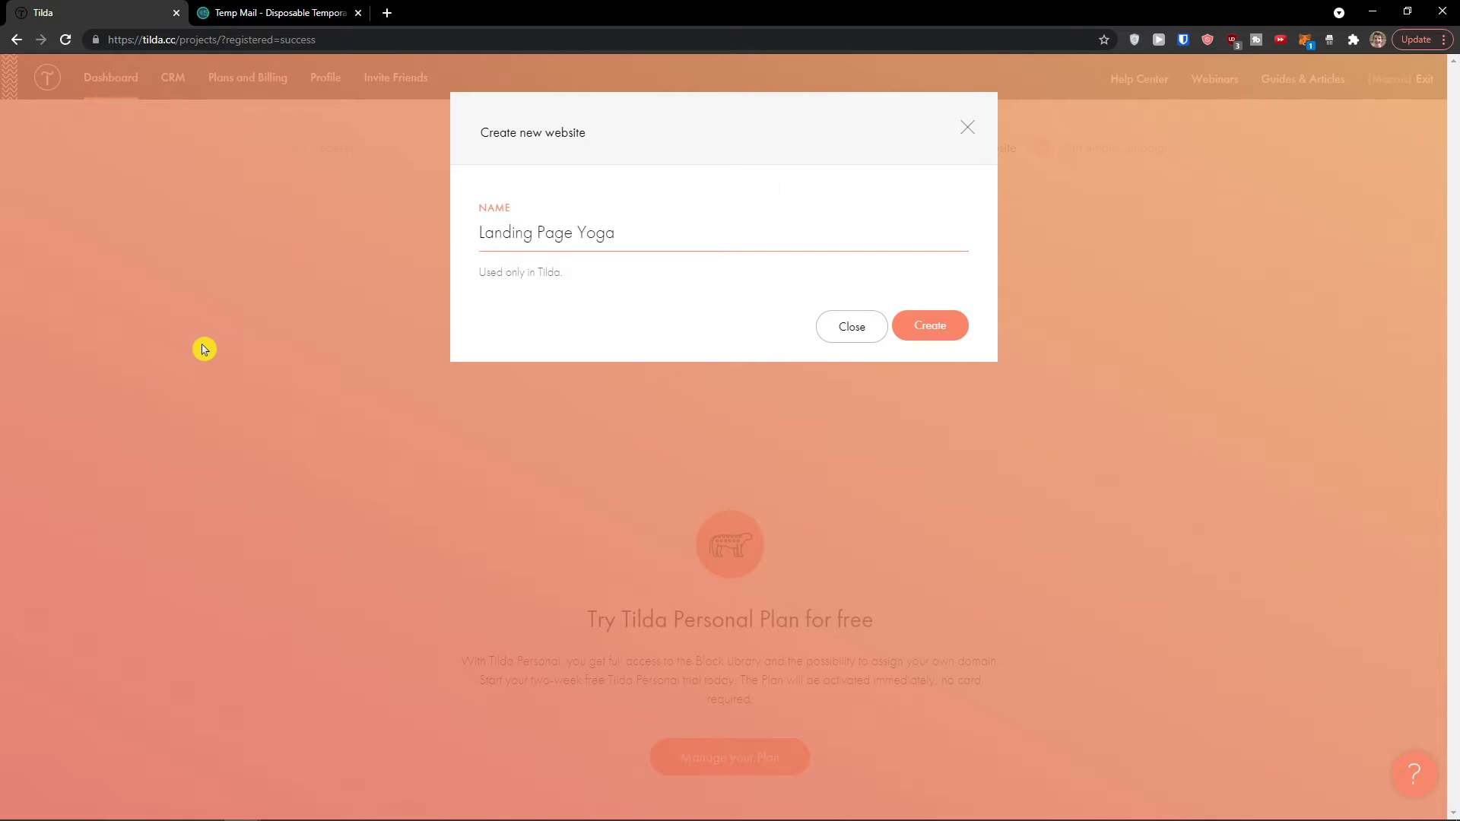
click(927, 327)
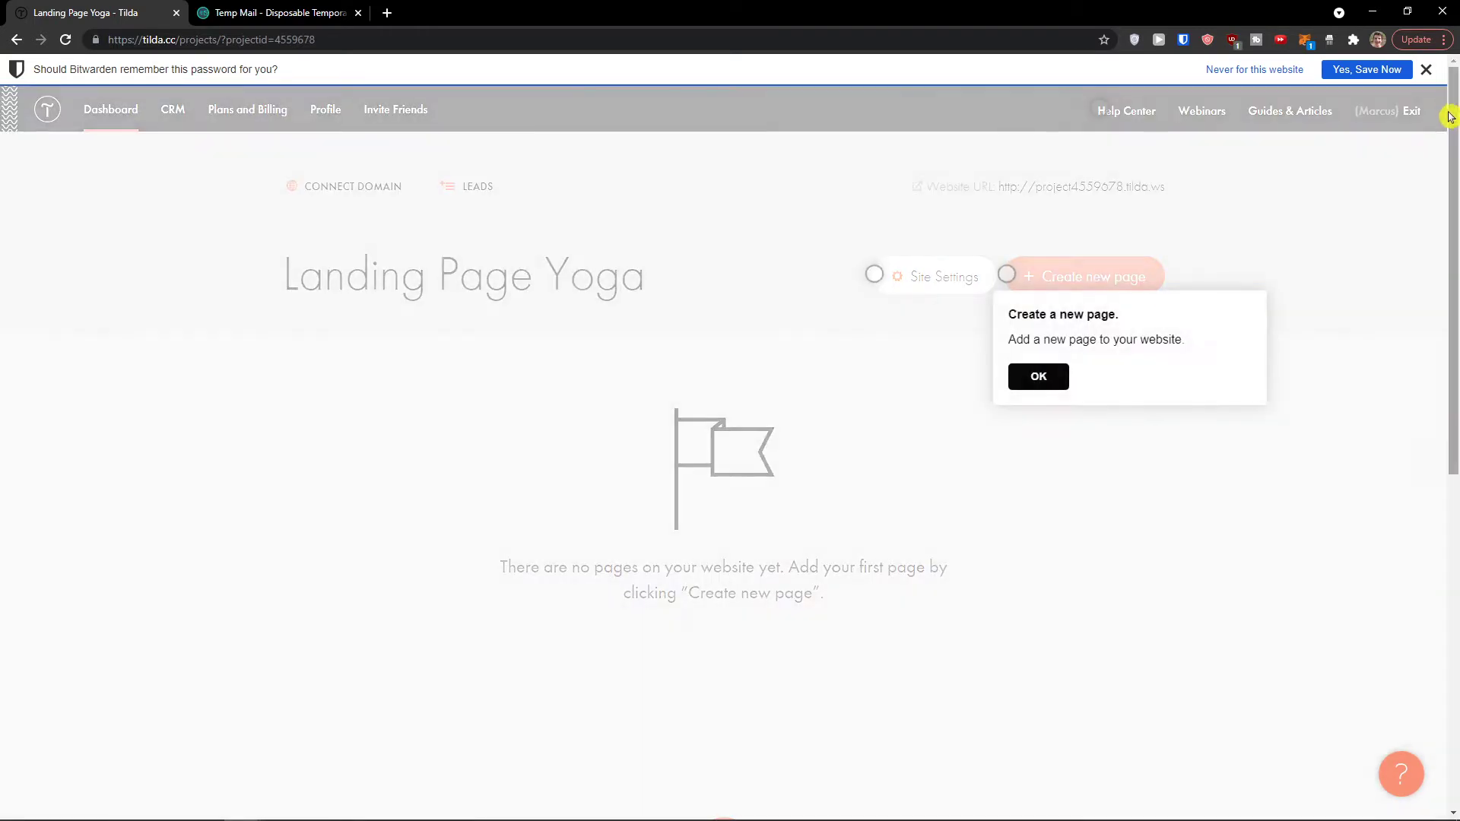
click(1425, 70)
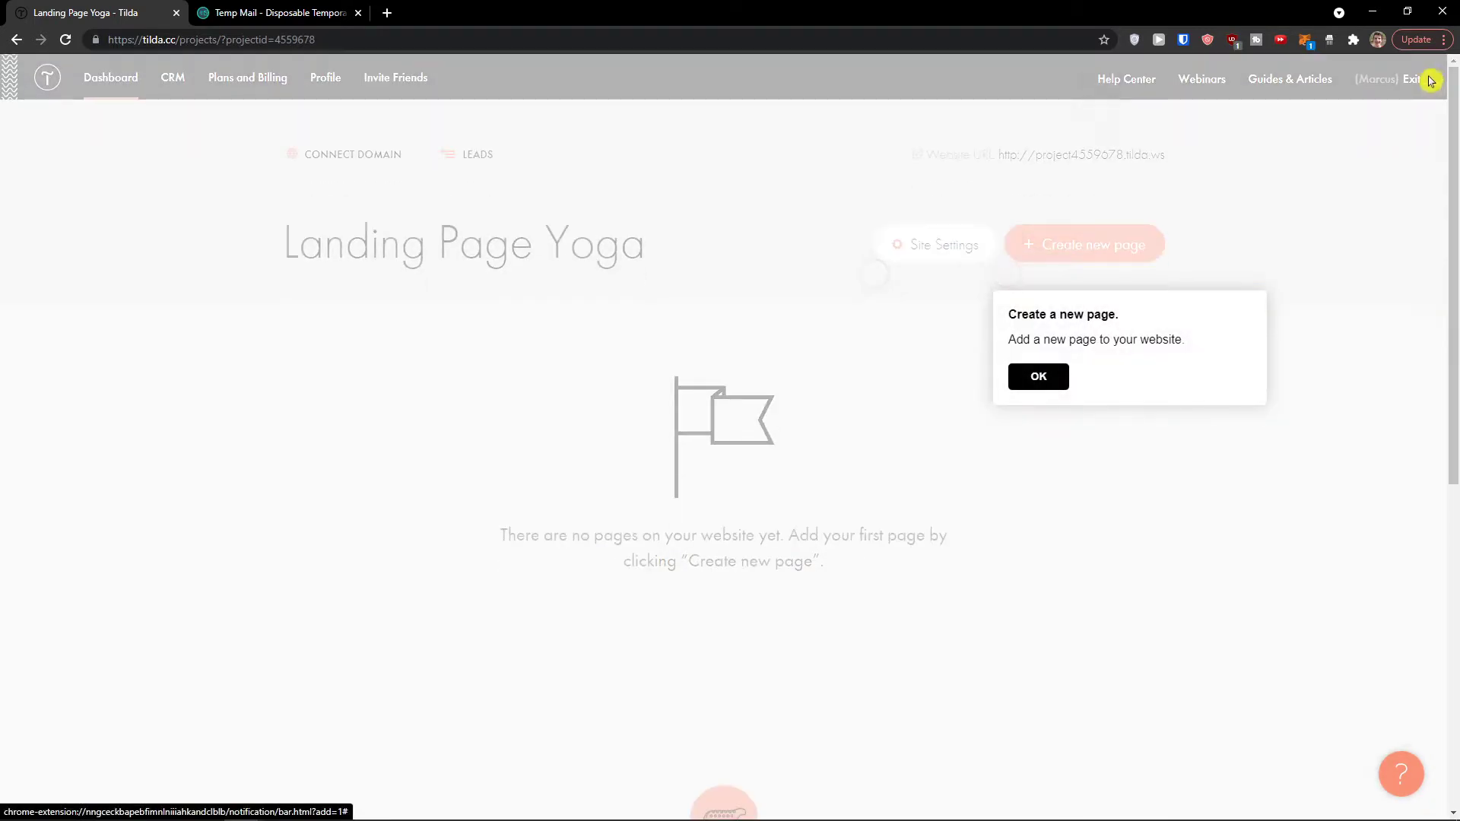
click(1046, 350)
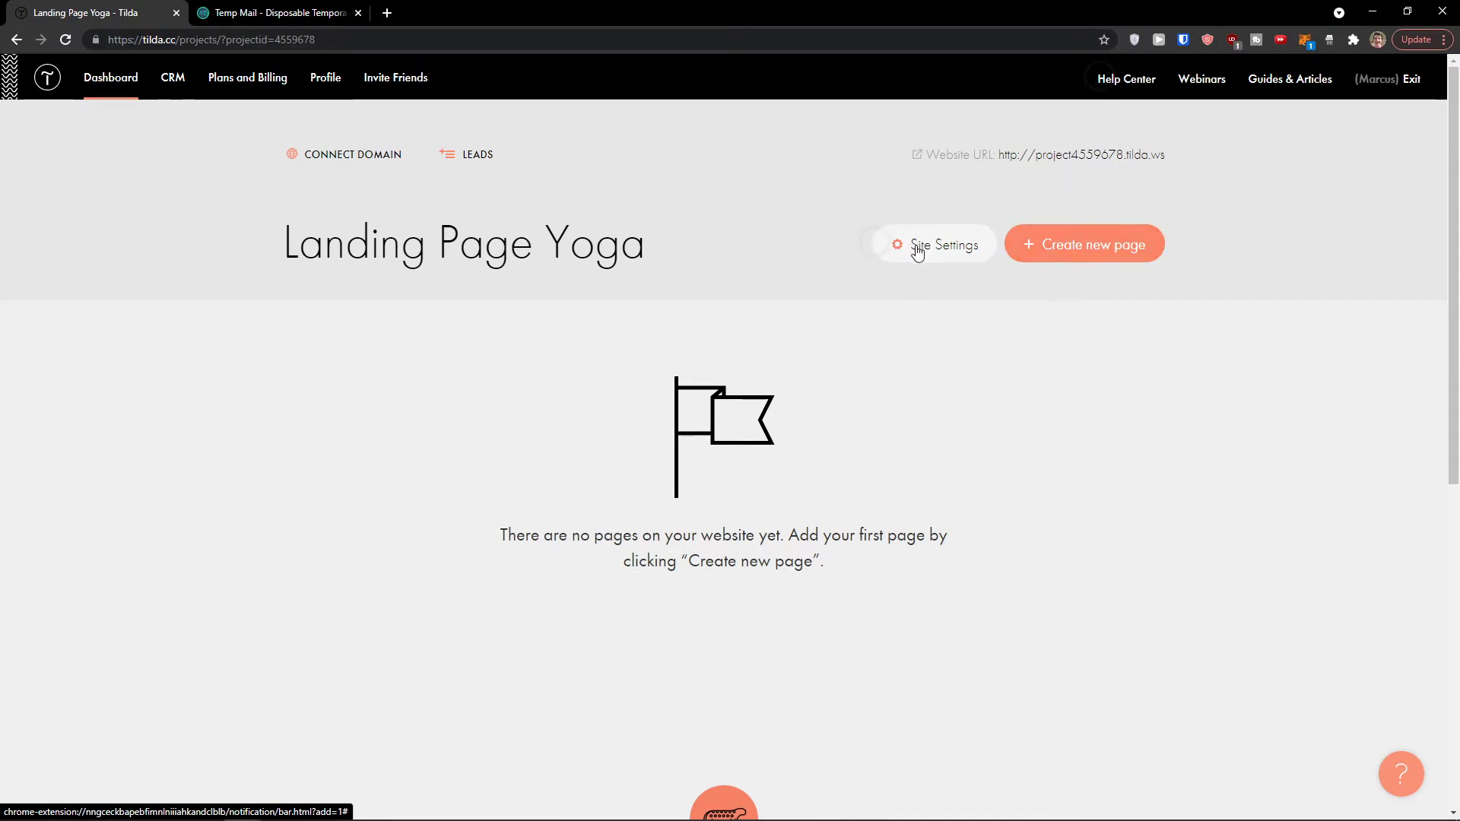
Step: In Landing Page Yoga's Main Settings, enter 'Best Ypga Teacher Ever' as the website description
click(917, 248)
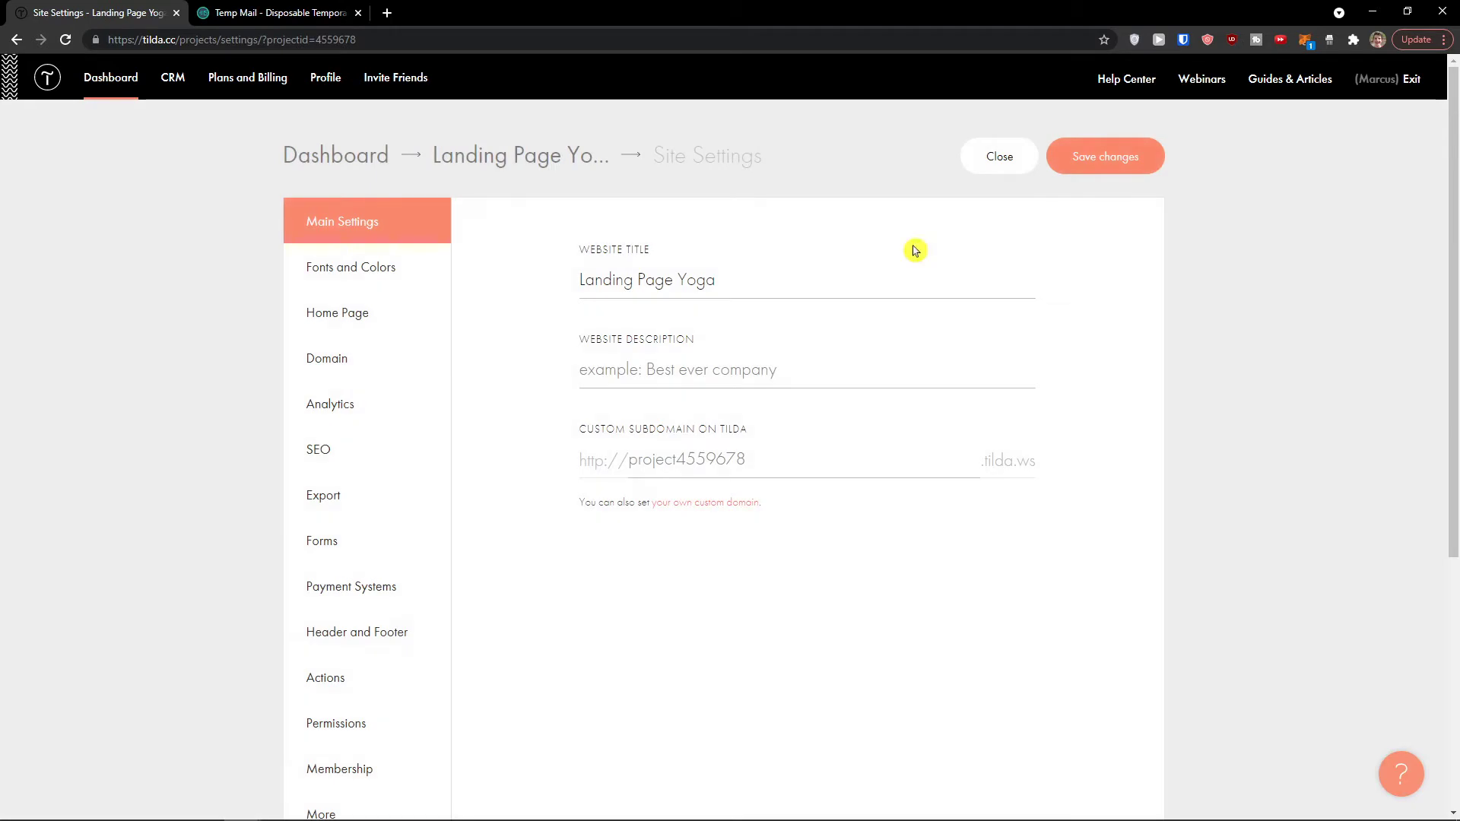
scroll(390, 318, down, 1)
scroll(387, 316, down, 1)
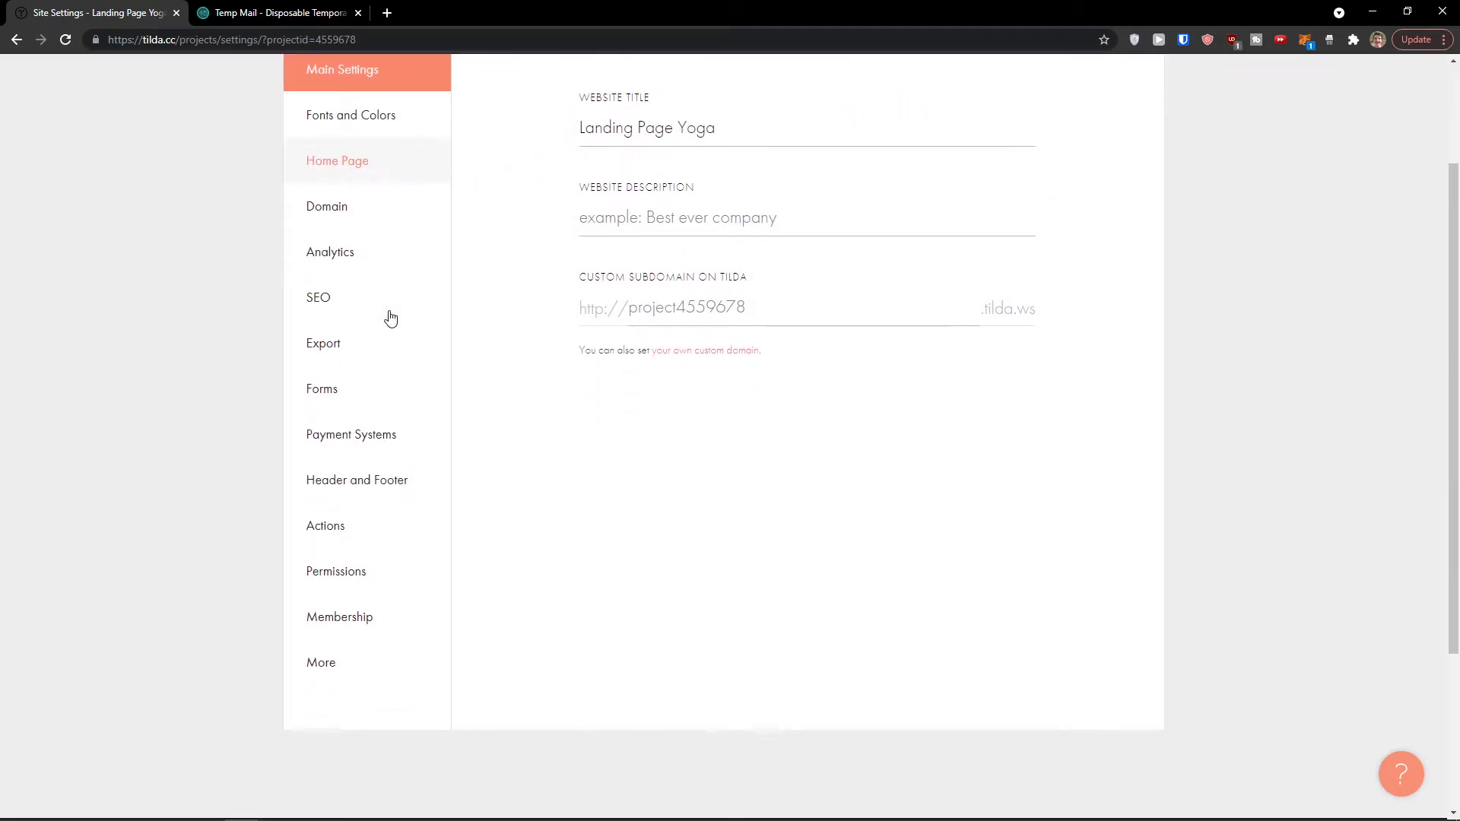
scroll(387, 316, up, 2)
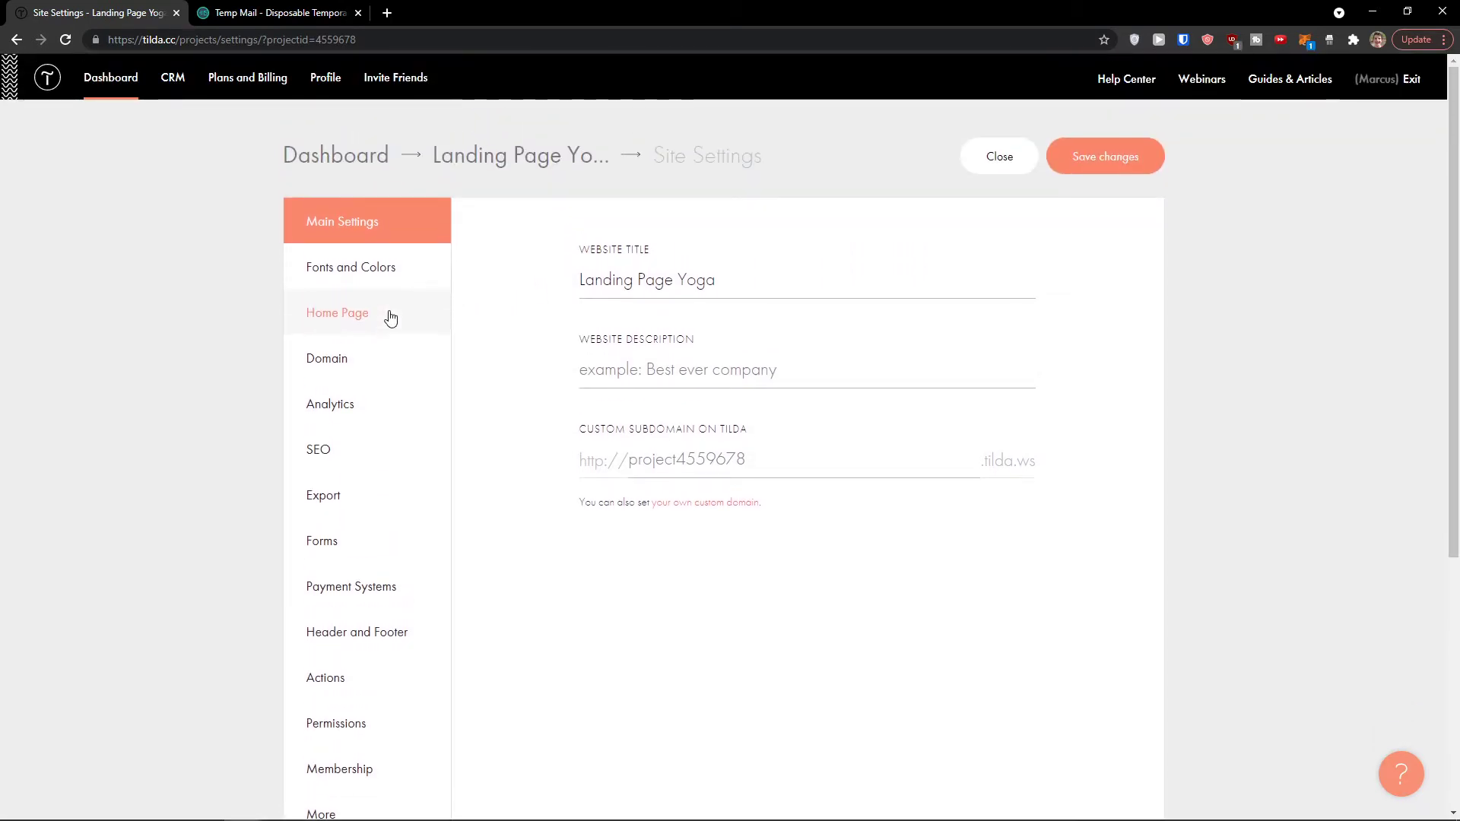
triple_click(671, 281)
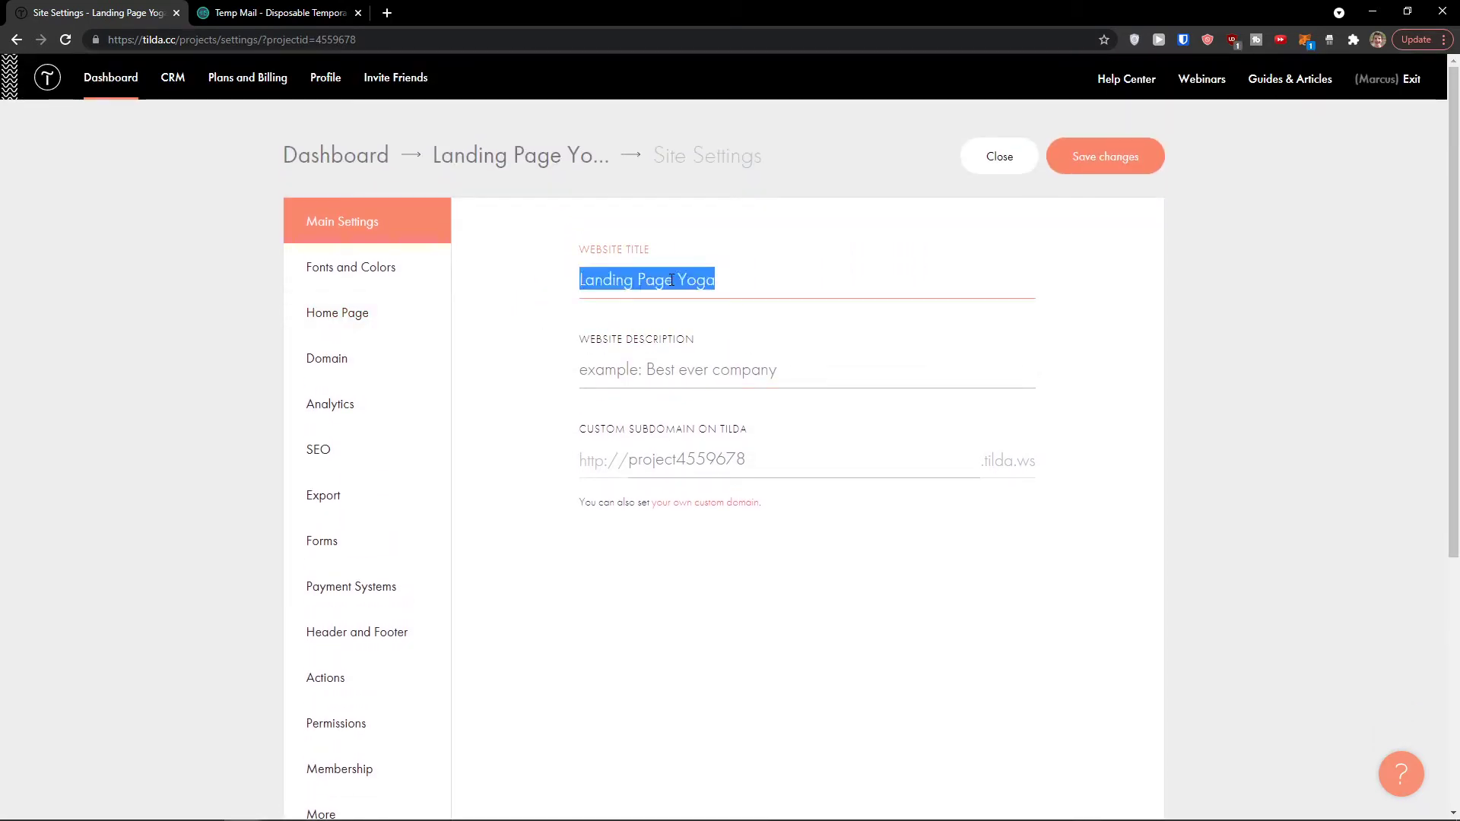
click(622, 370)
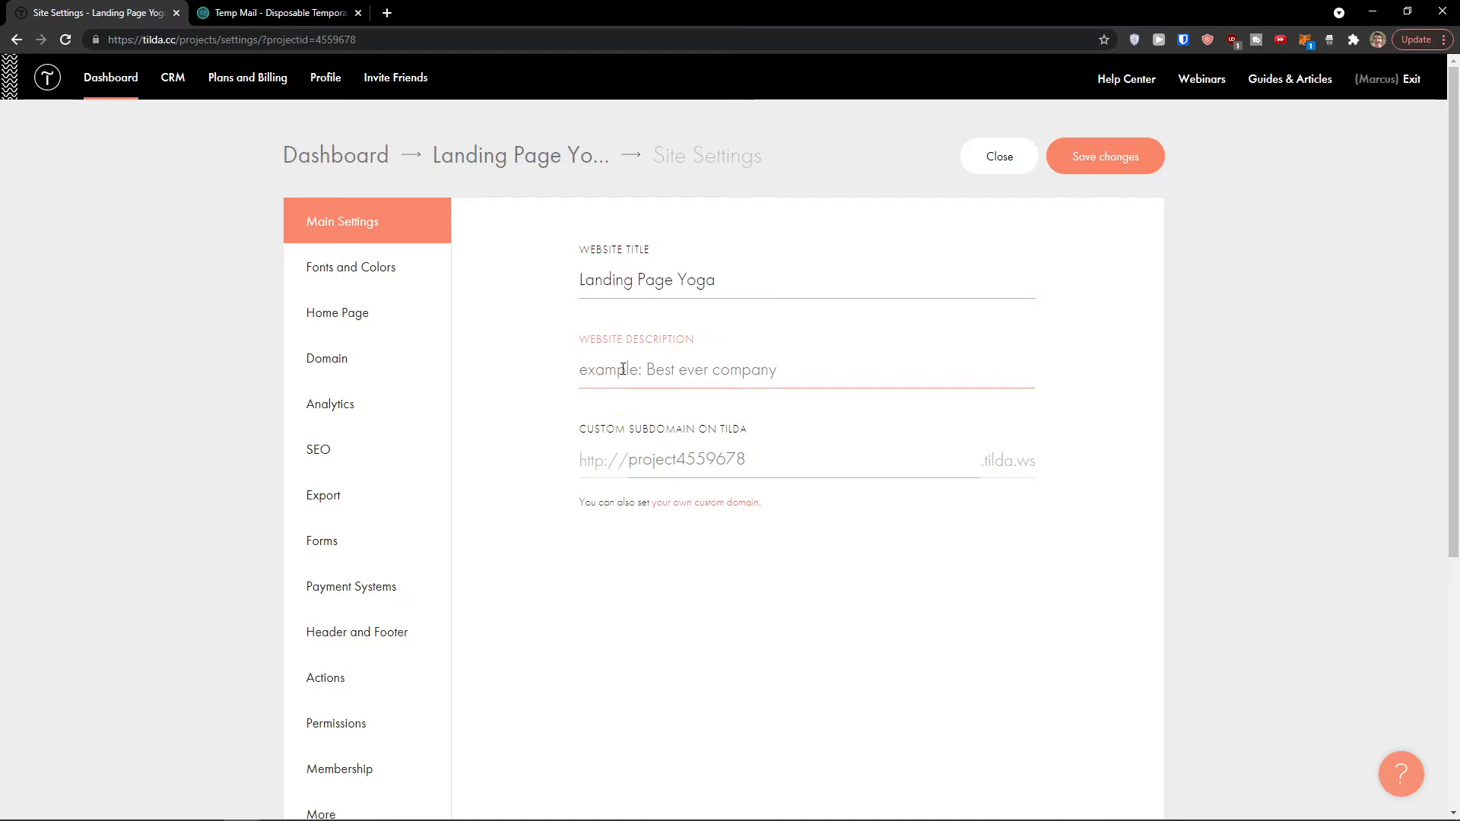
text(Best Yoga Teacher Ever)
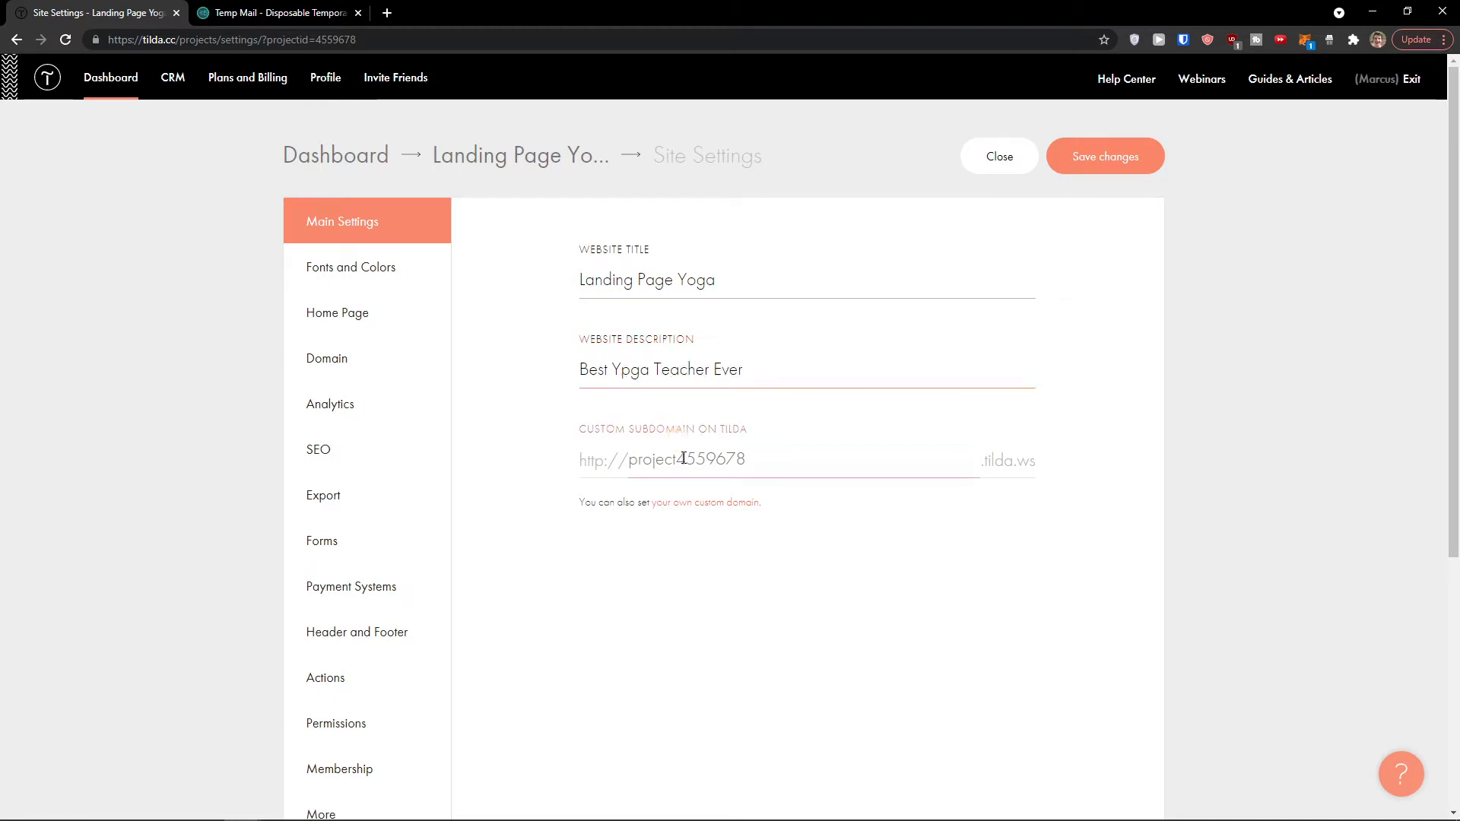
key(ctrl+plus)
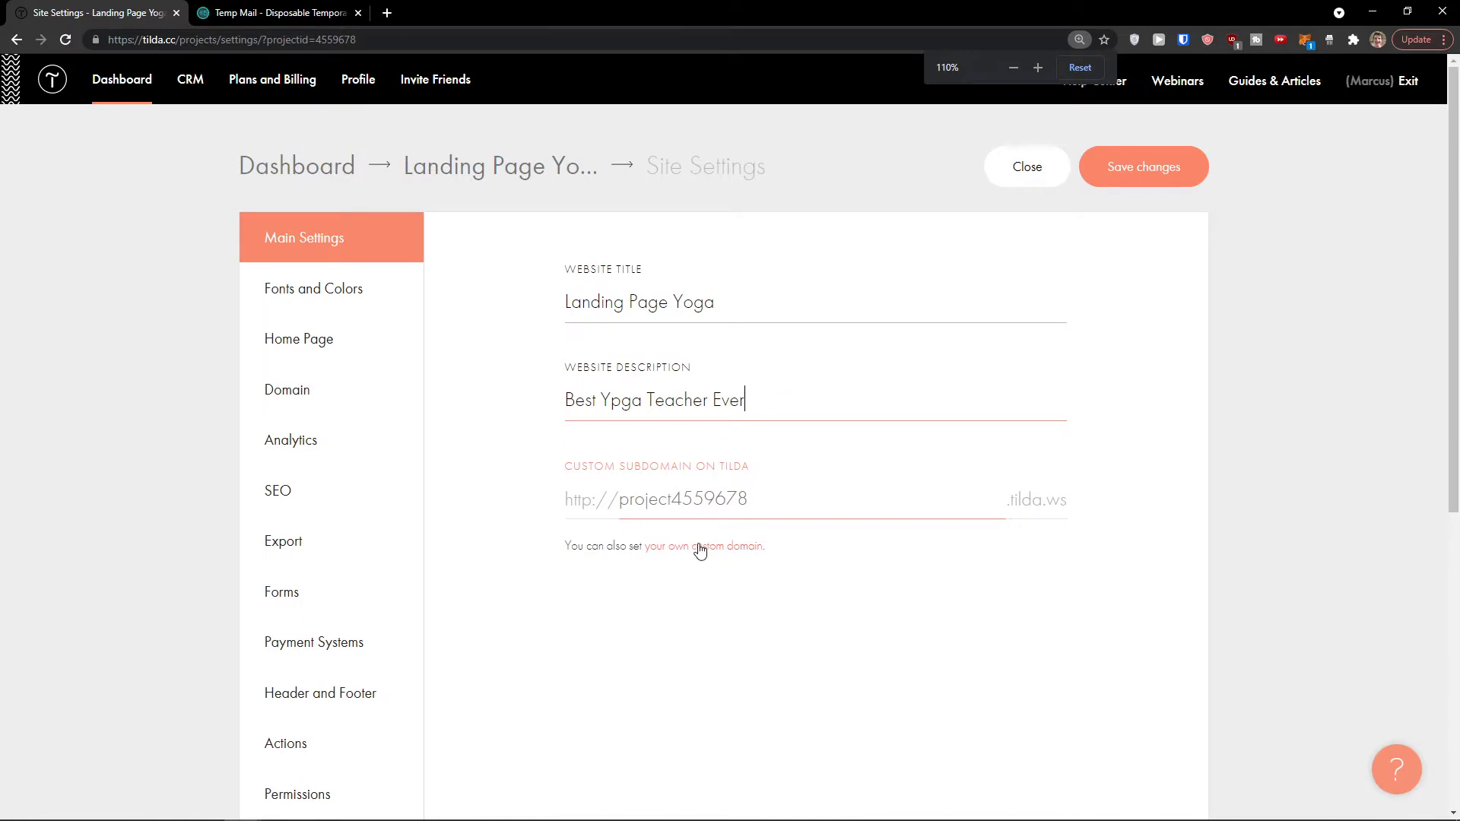
scroll(730, 494, down, 1)
scroll(727, 472, up, 1)
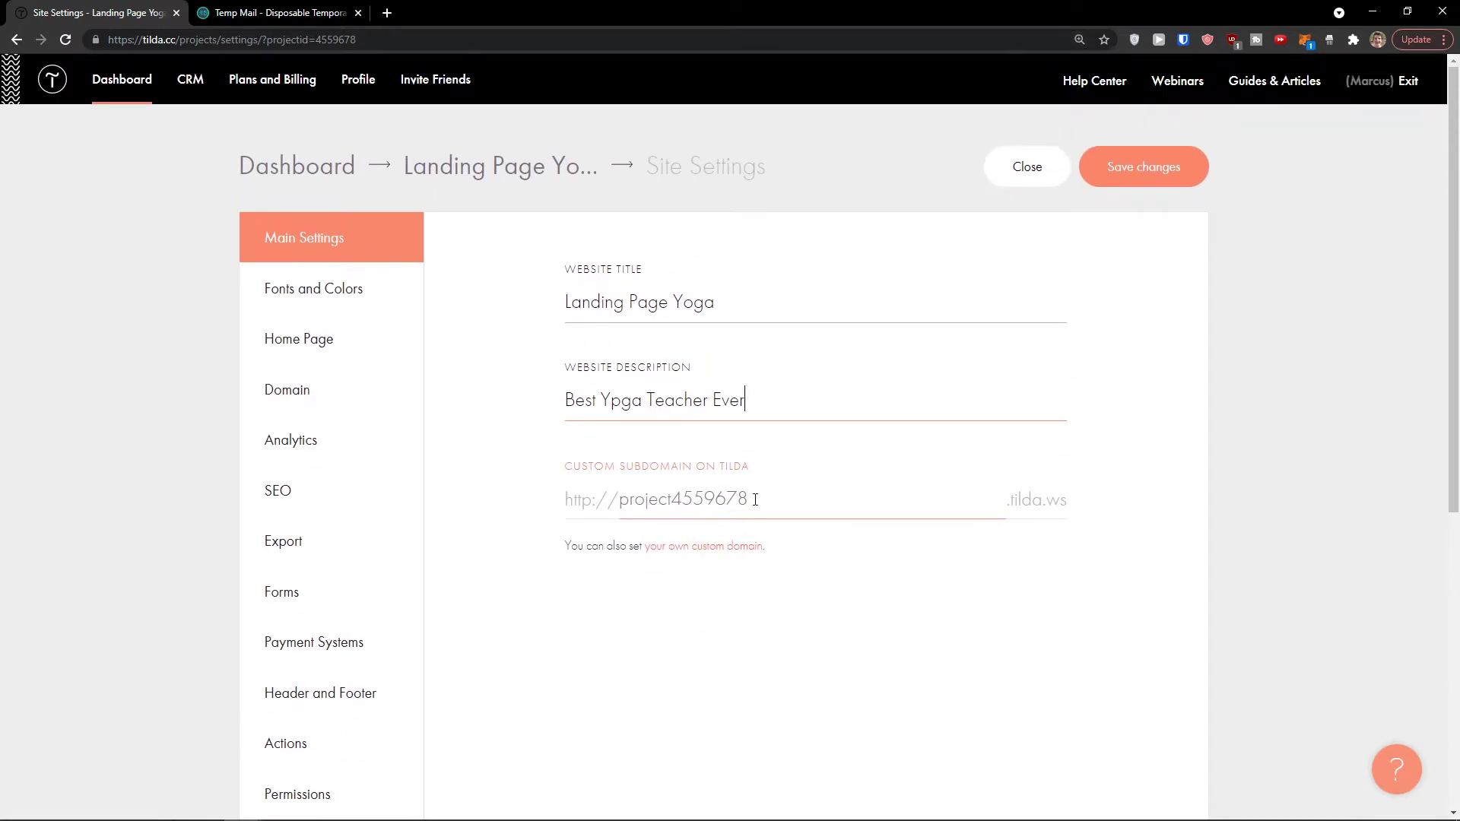
Step: In Fonts and Colors, switch to custom heading/body fonts and view the Google Fonts tab (Roboto)
click(338, 298)
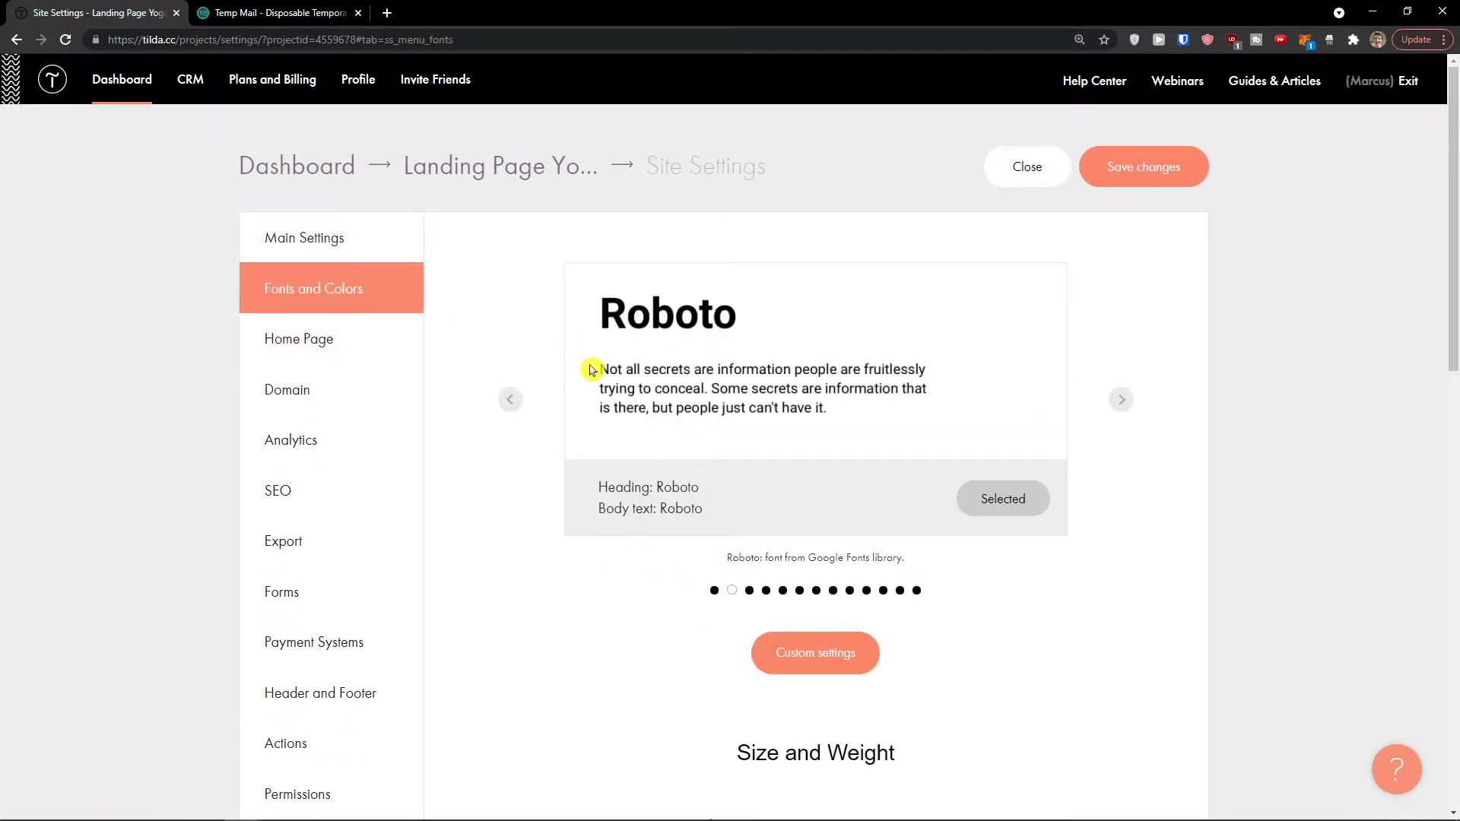
scroll(943, 445, down, 4)
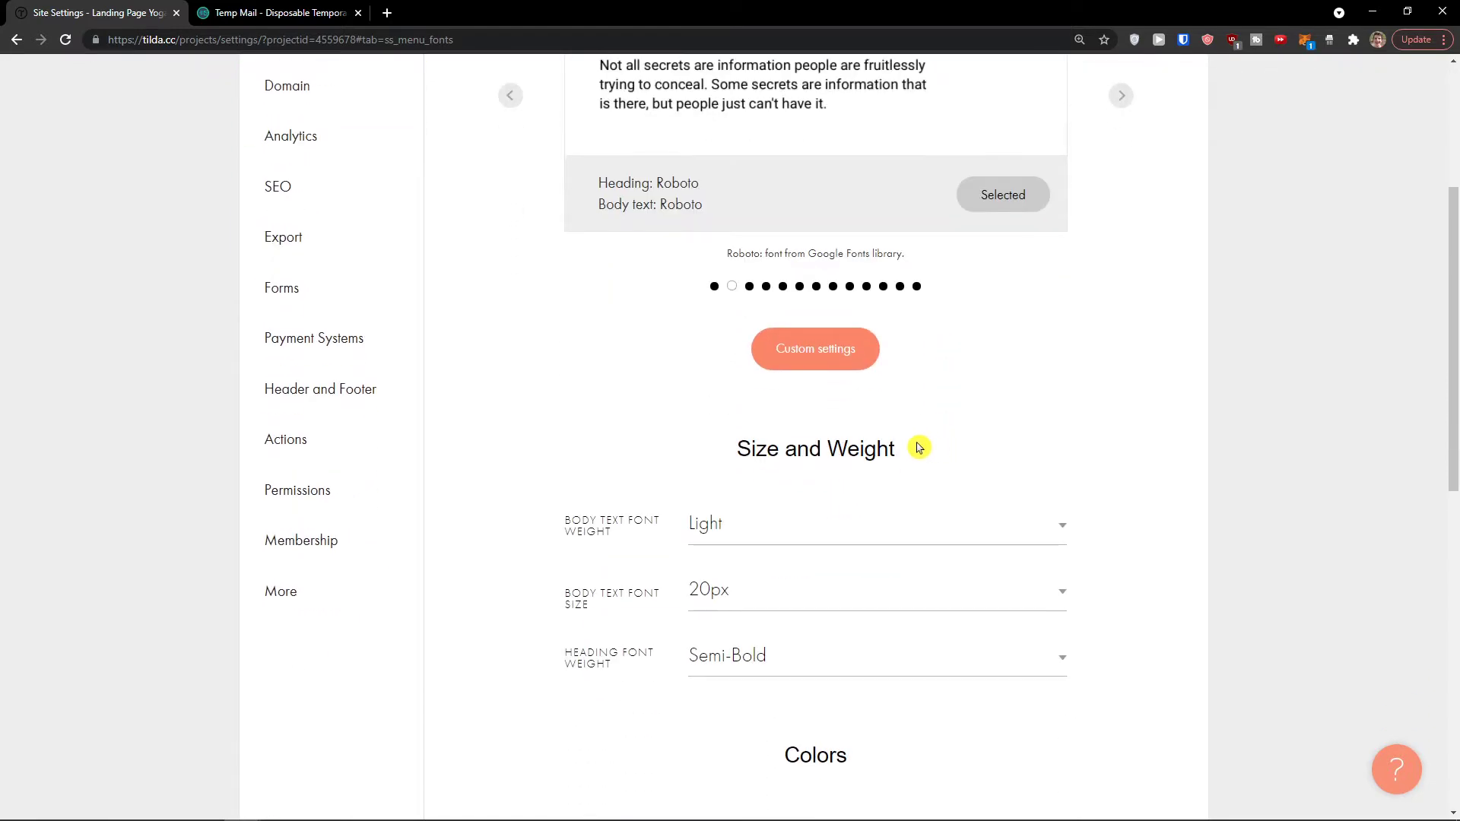
scroll(909, 446, up, 2)
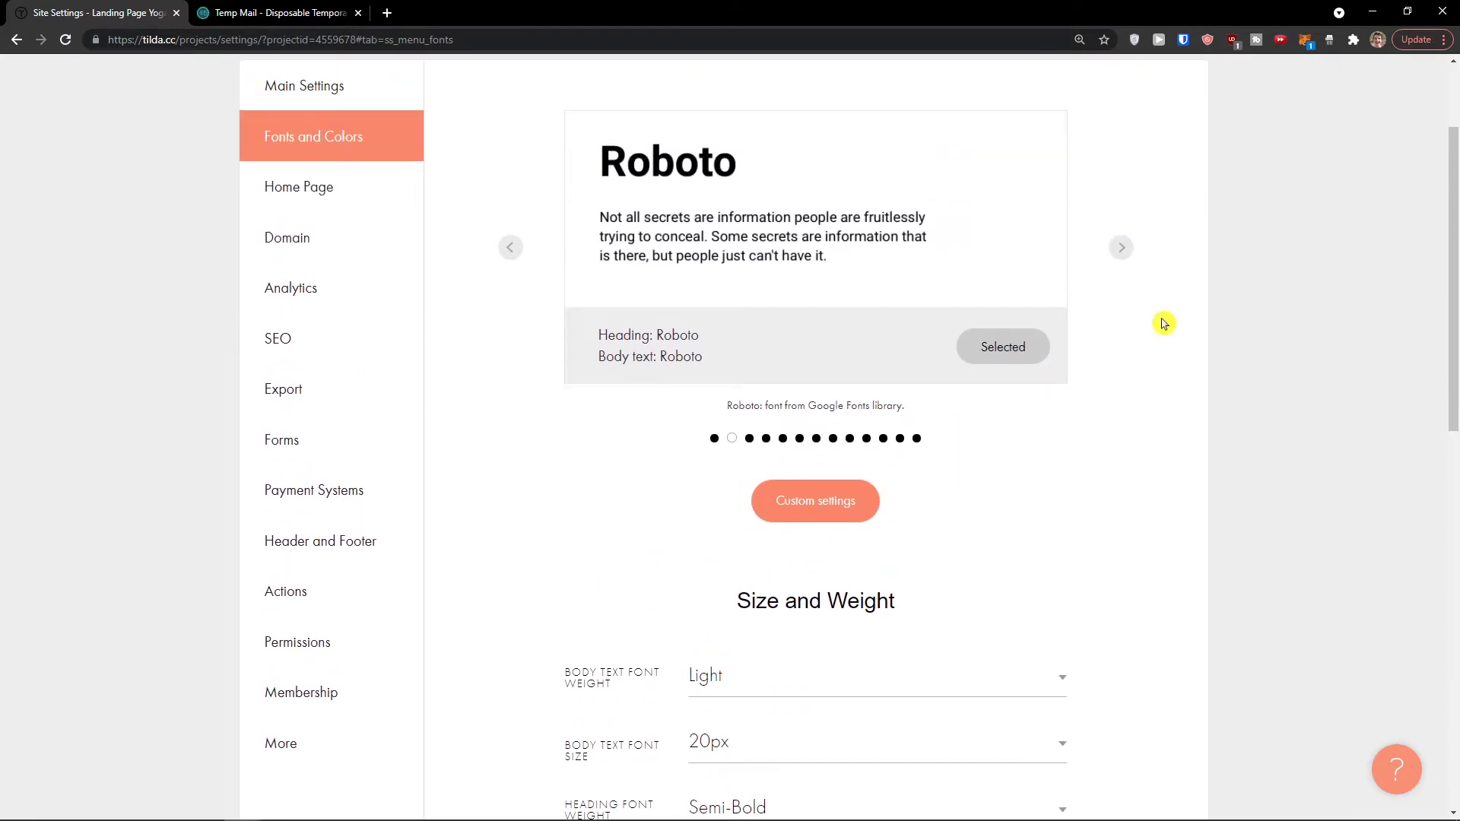
click(1118, 255)
scroll(936, 408, down, 2)
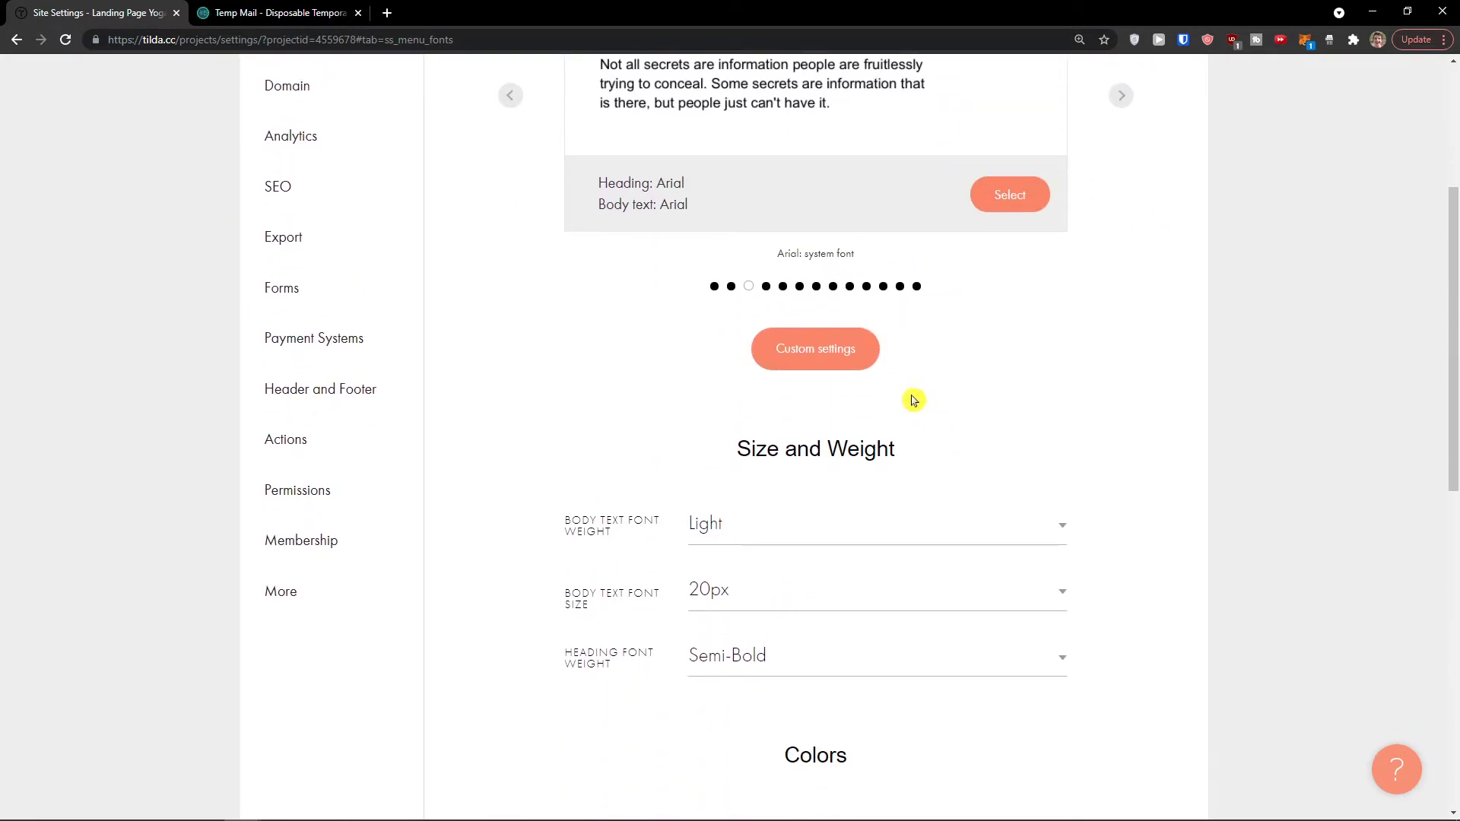
click(857, 358)
scroll(857, 358, up, 3)
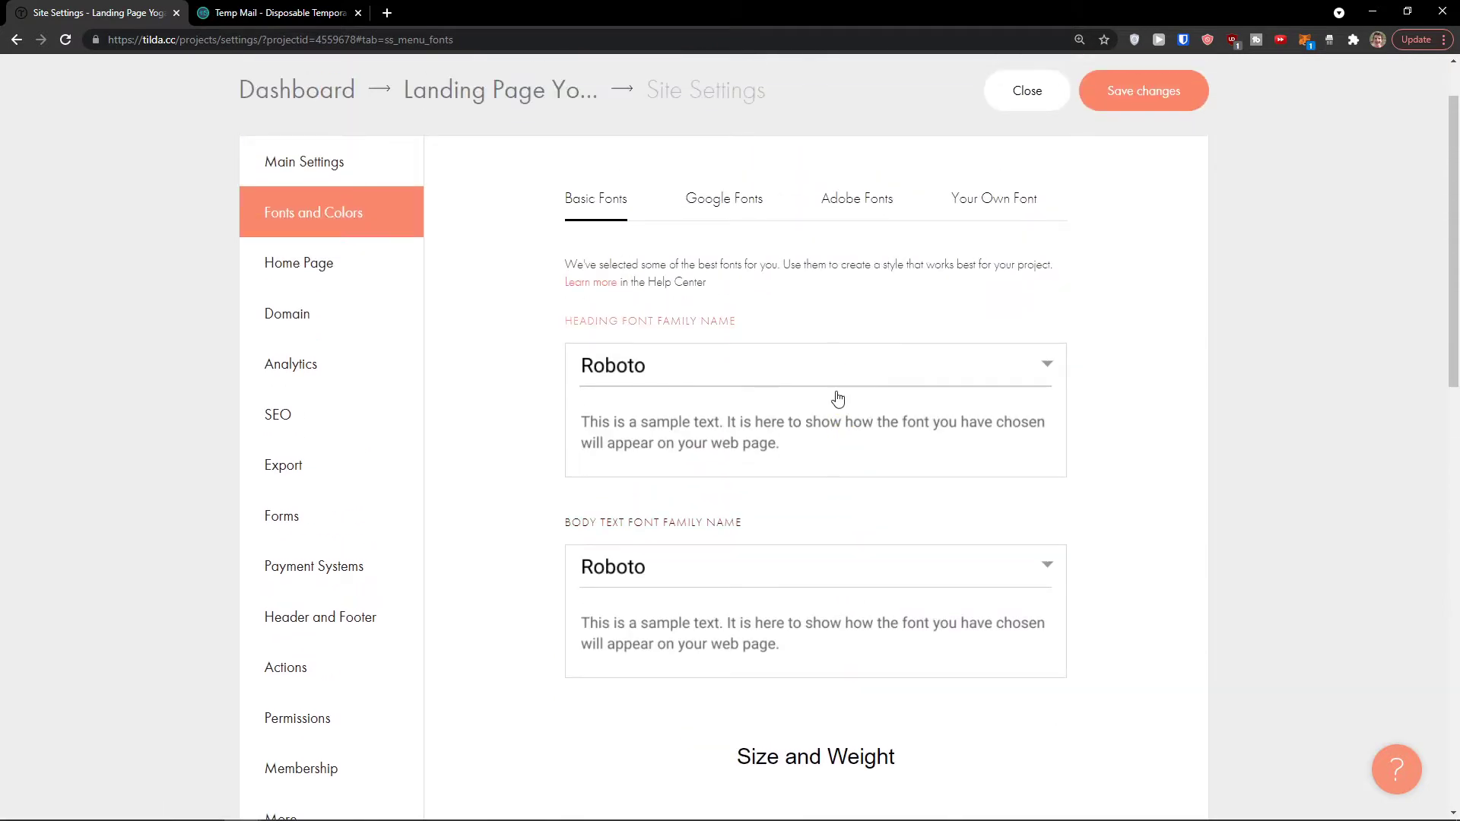
click(725, 209)
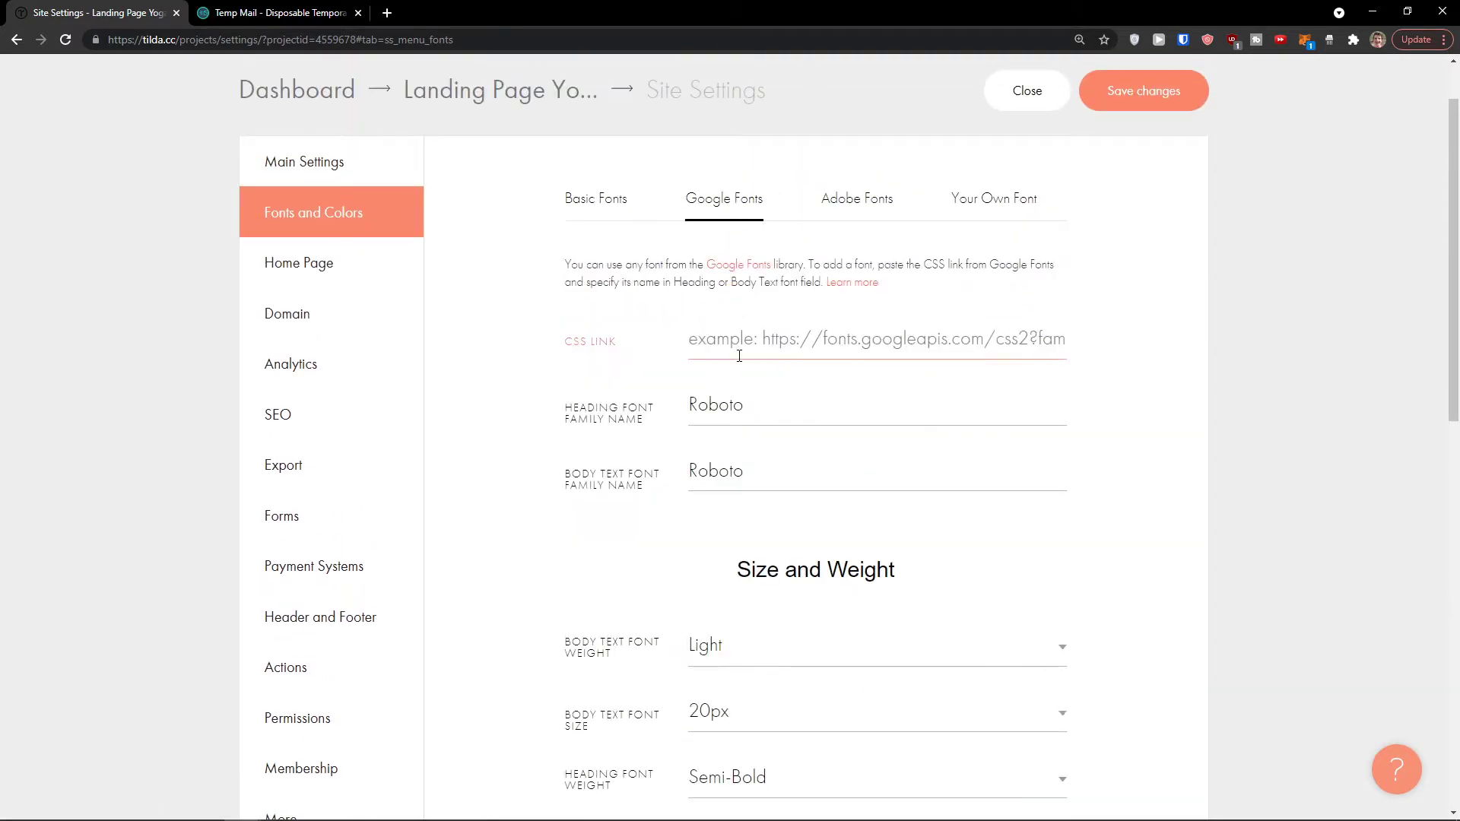
scroll(733, 368, down, 2)
scroll(719, 386, down, 7)
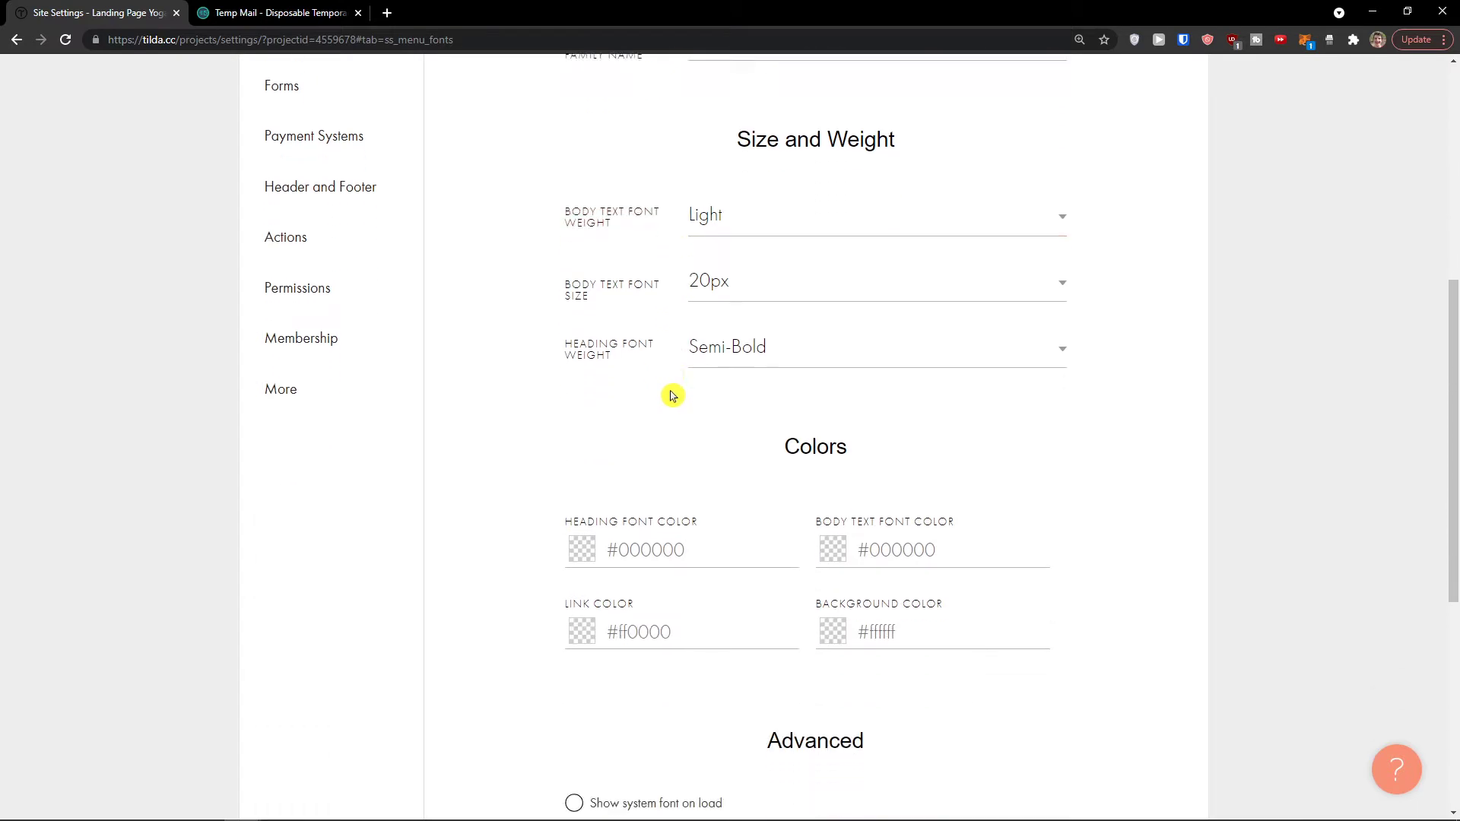
scroll(668, 393, up, 10)
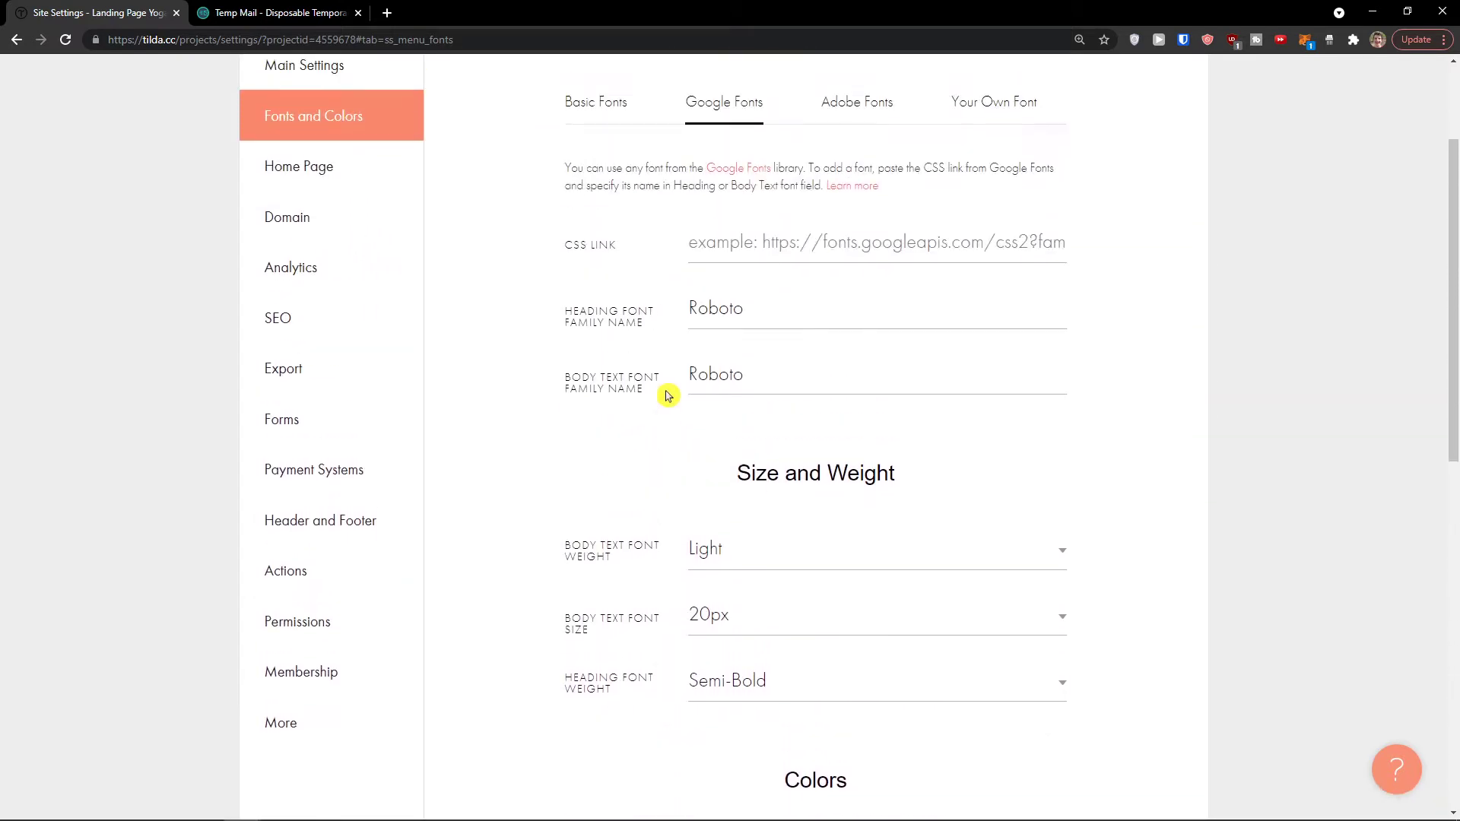
Step: Leave the site's home page setting as Not defined
click(345, 340)
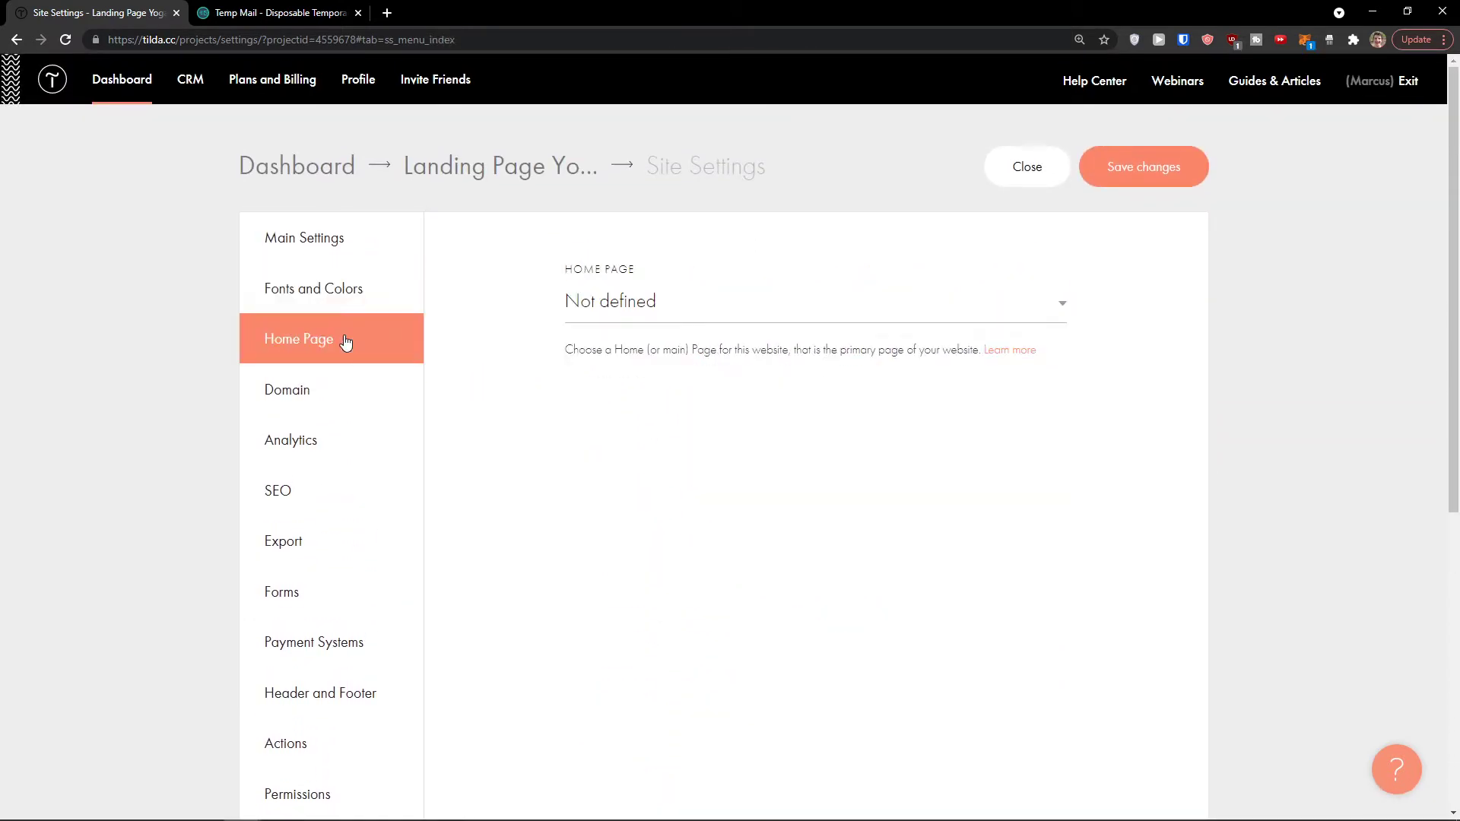
click(599, 305)
click(599, 305)
Step: View the Domain settings showing custom domains need a paid plan
click(342, 396)
scroll(466, 417, down, 1)
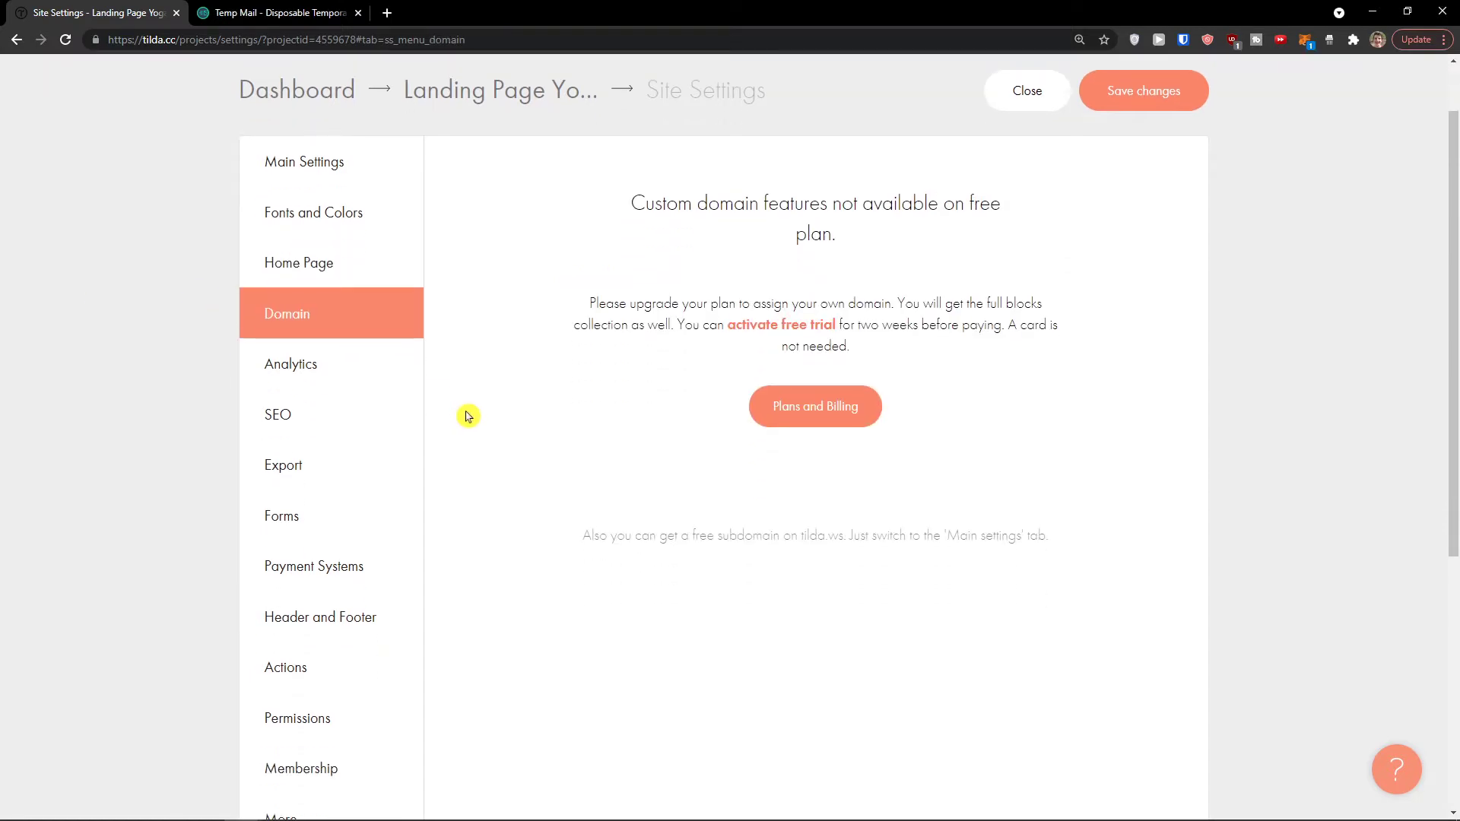
scroll(467, 416, up, 1)
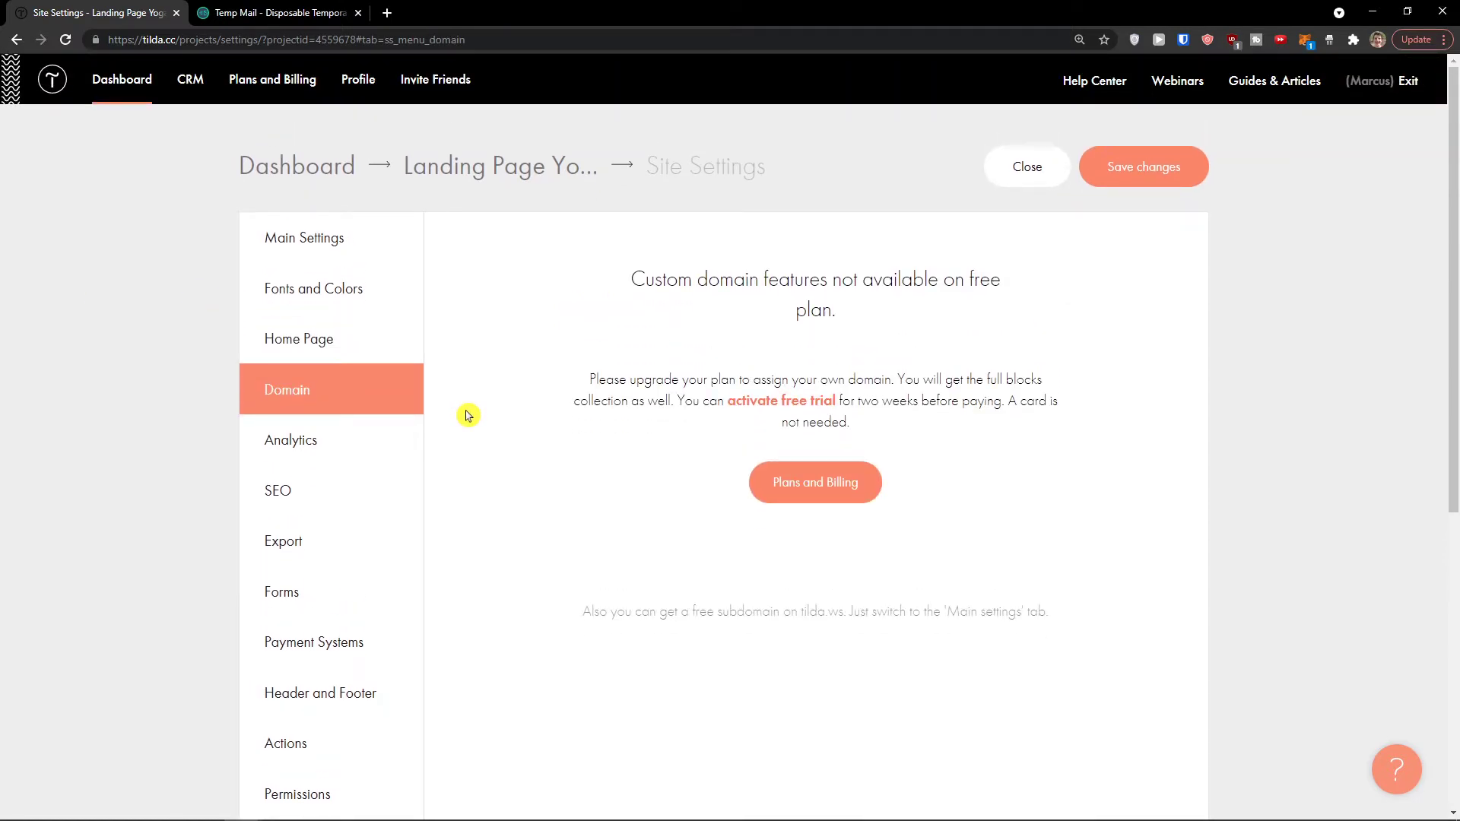
scroll(466, 415, down, 1)
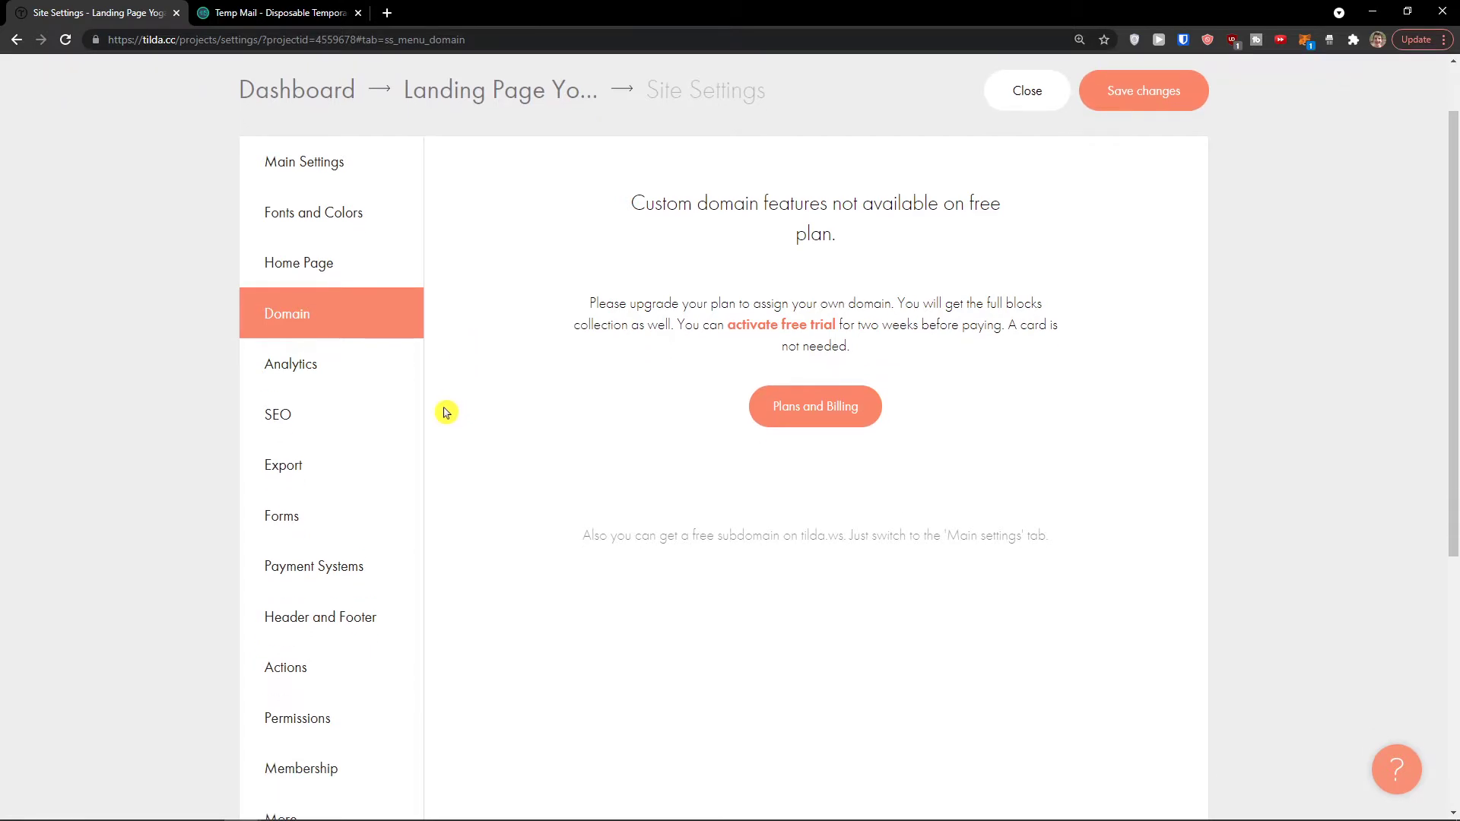
Step: Review the Analytics settings, then the SEO settings with their paid-plan features
click(361, 382)
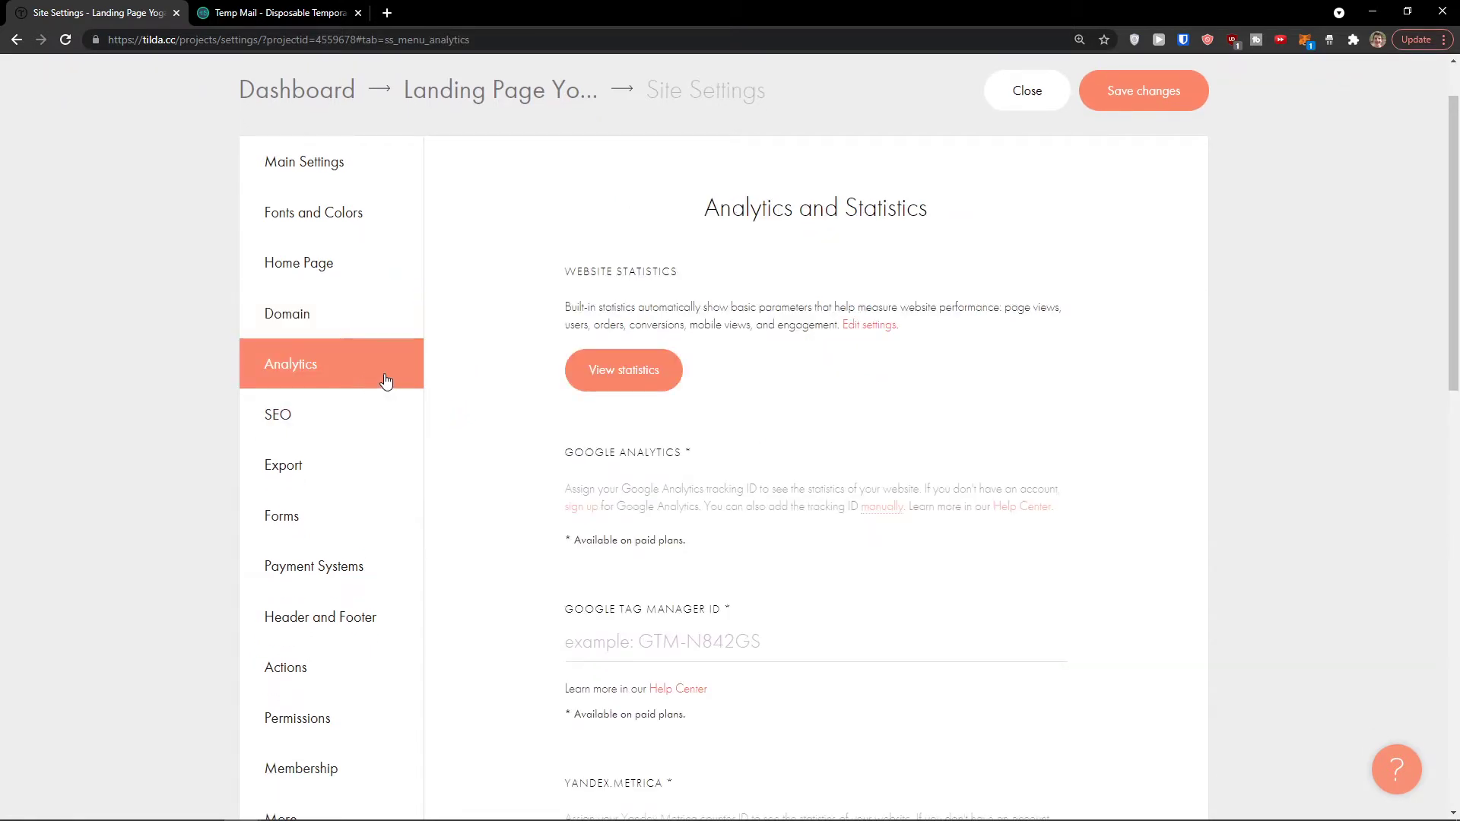
scroll(462, 382, down, 1)
scroll(462, 382, down, 1)
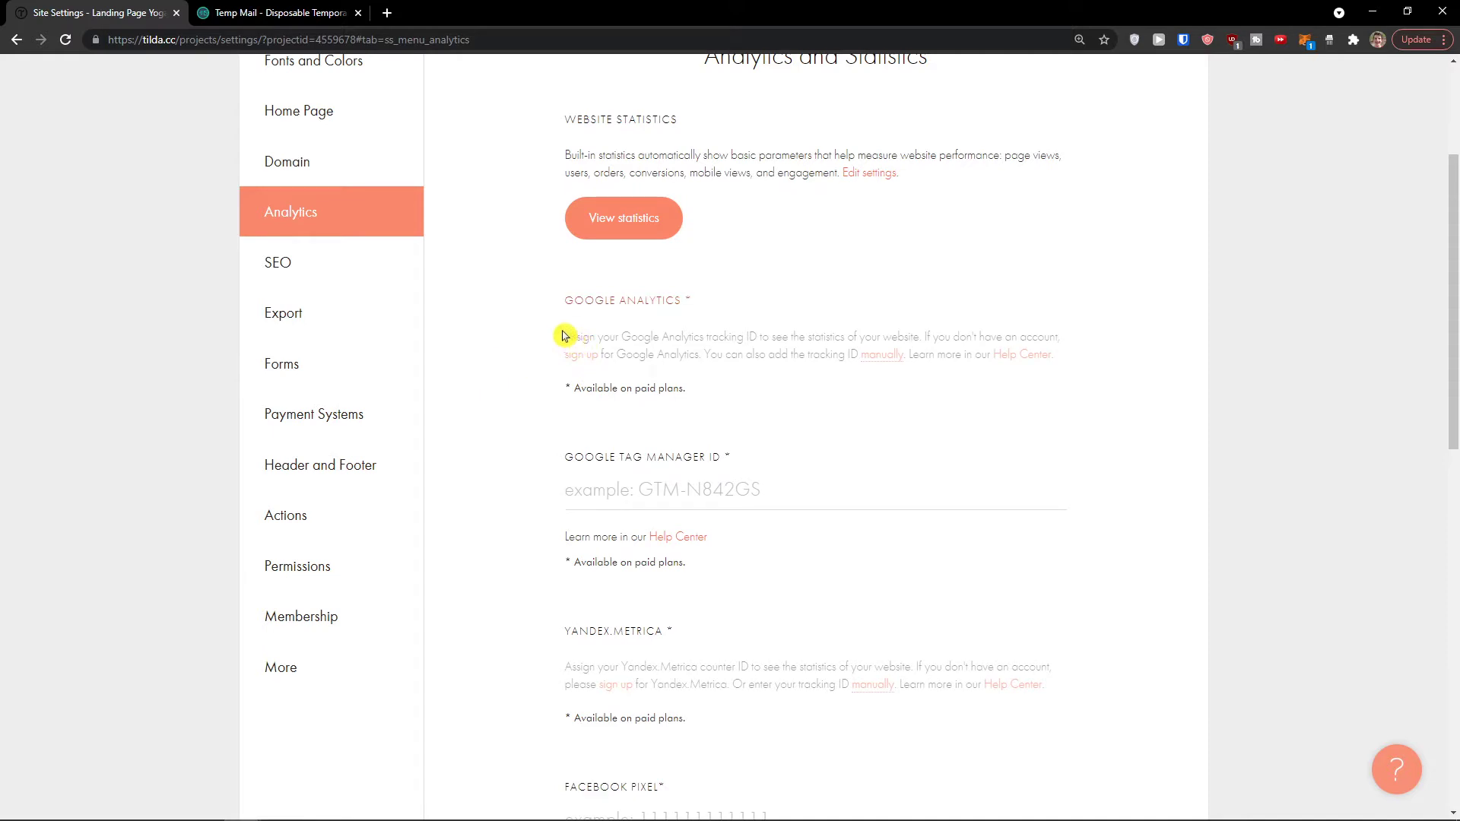
click(381, 279)
scroll(521, 342, down, 1)
scroll(521, 348, up, 1)
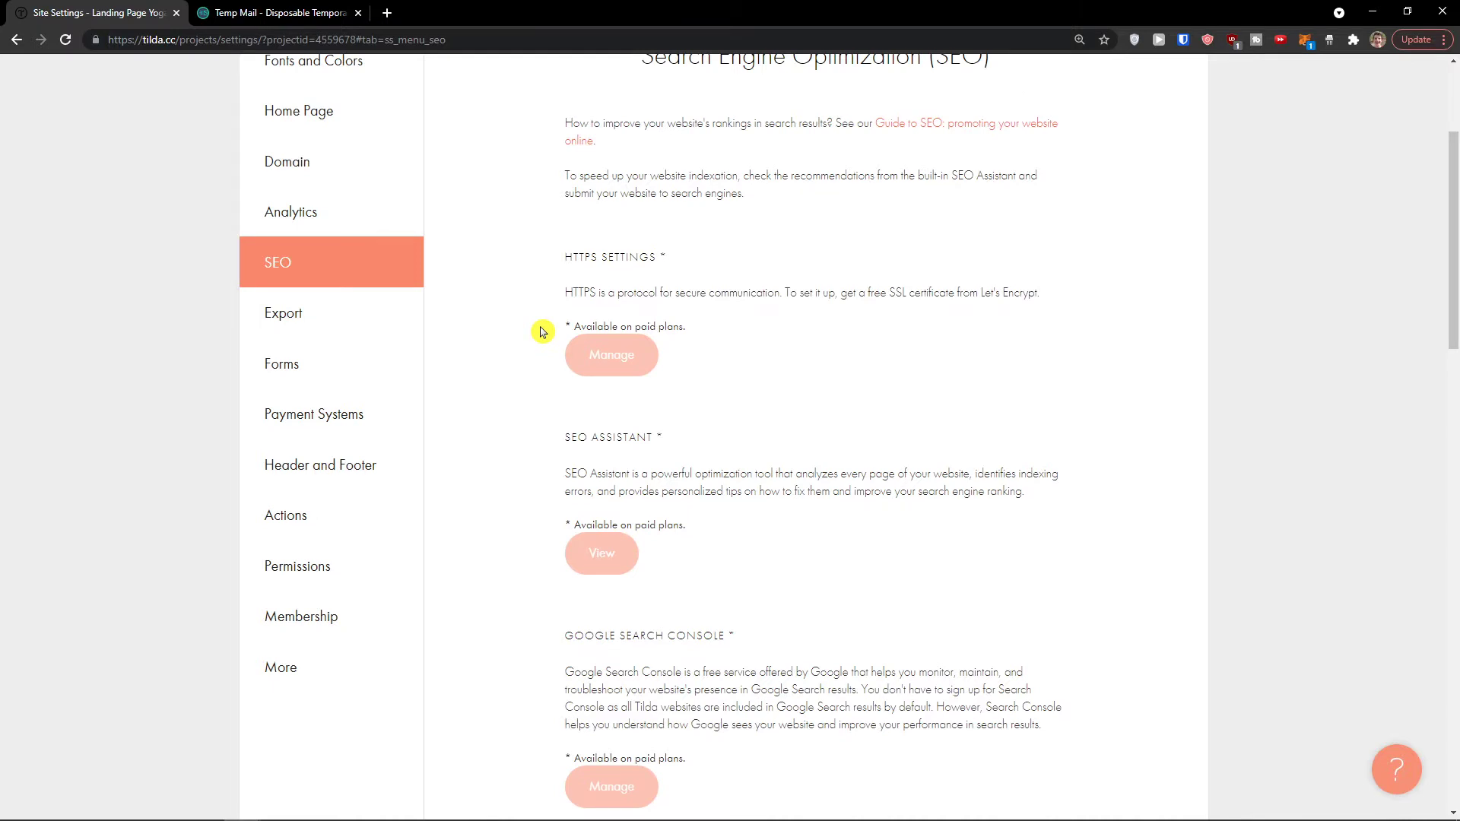
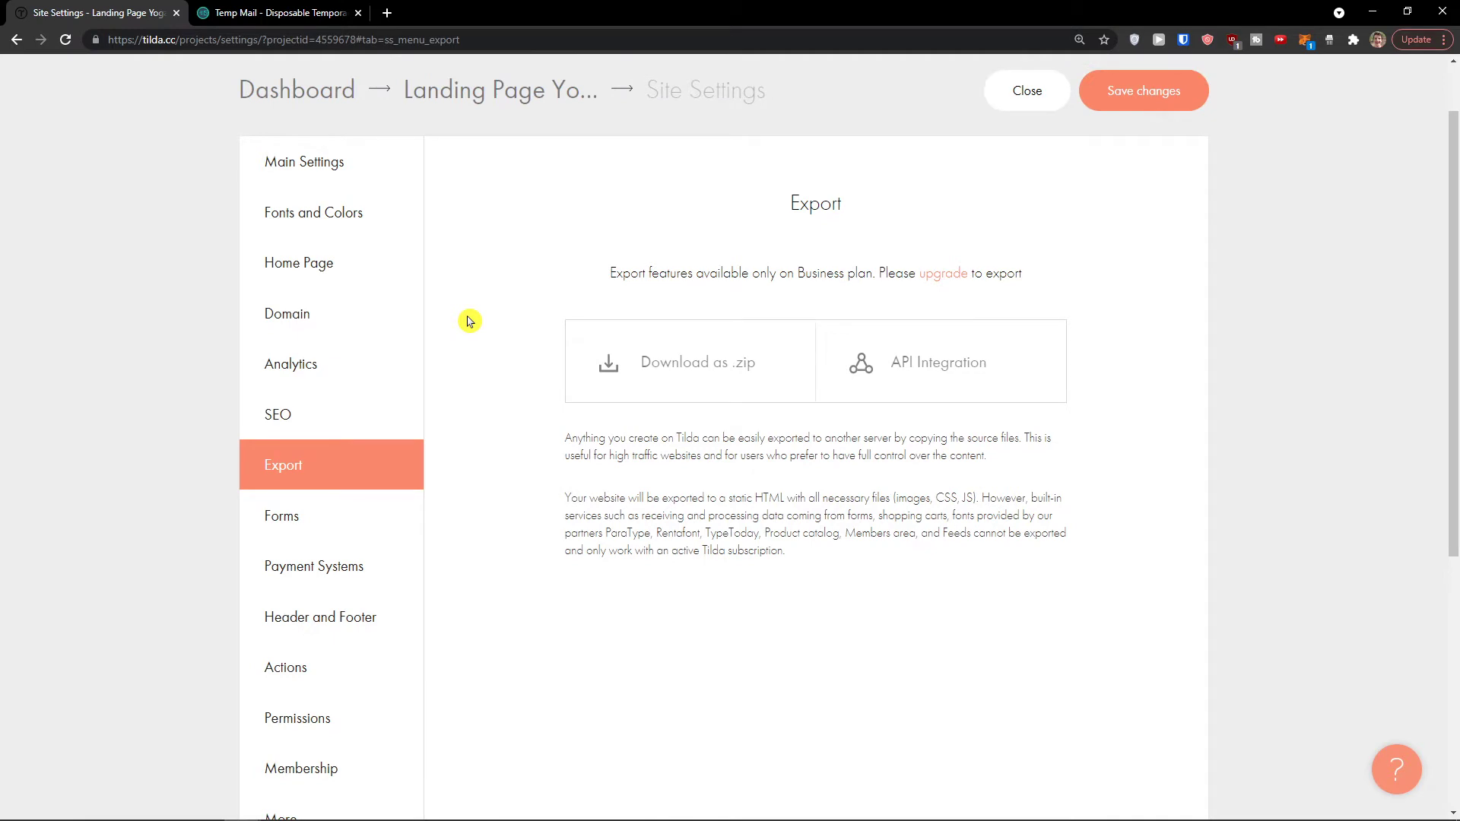
Step: Review the Forms section's form data collection settings
scroll(469, 320, down, 1)
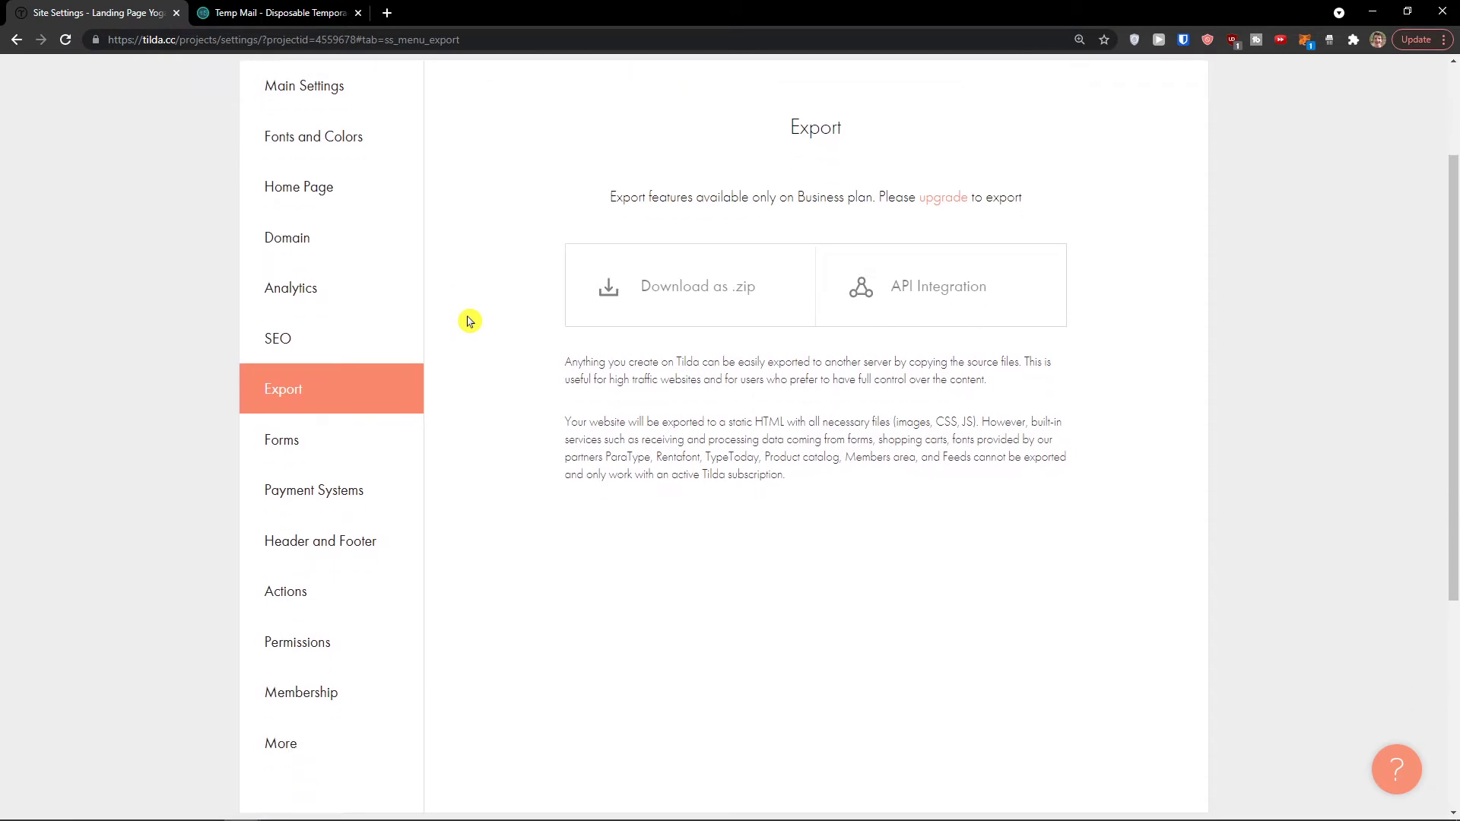
click(380, 444)
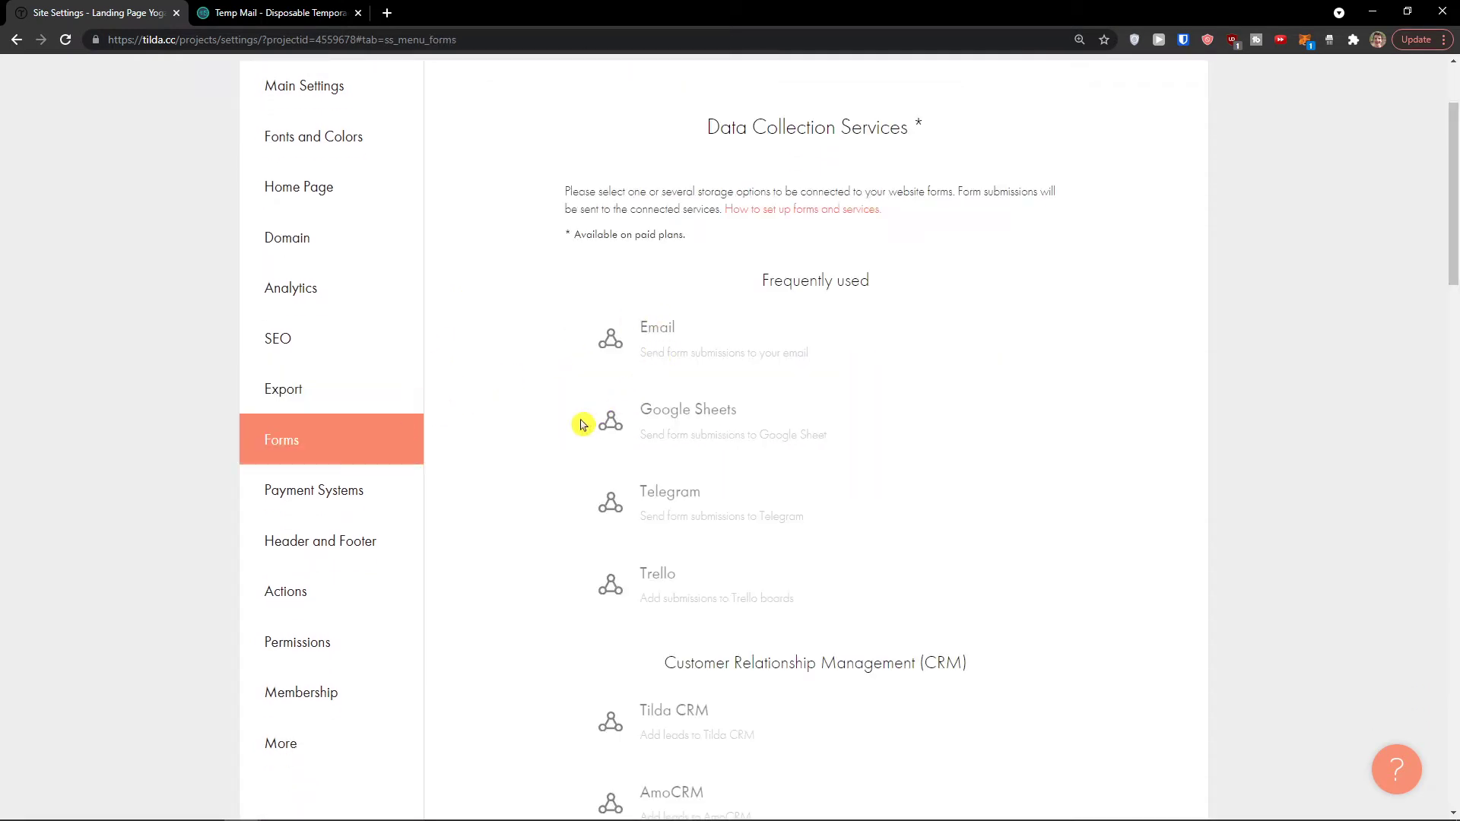
scroll(542, 446, down, 2)
scroll(524, 450, up, 1)
scroll(522, 450, up, 2)
scroll(522, 449, down, 3)
scroll(521, 449, up, 2)
scroll(521, 449, down, 3)
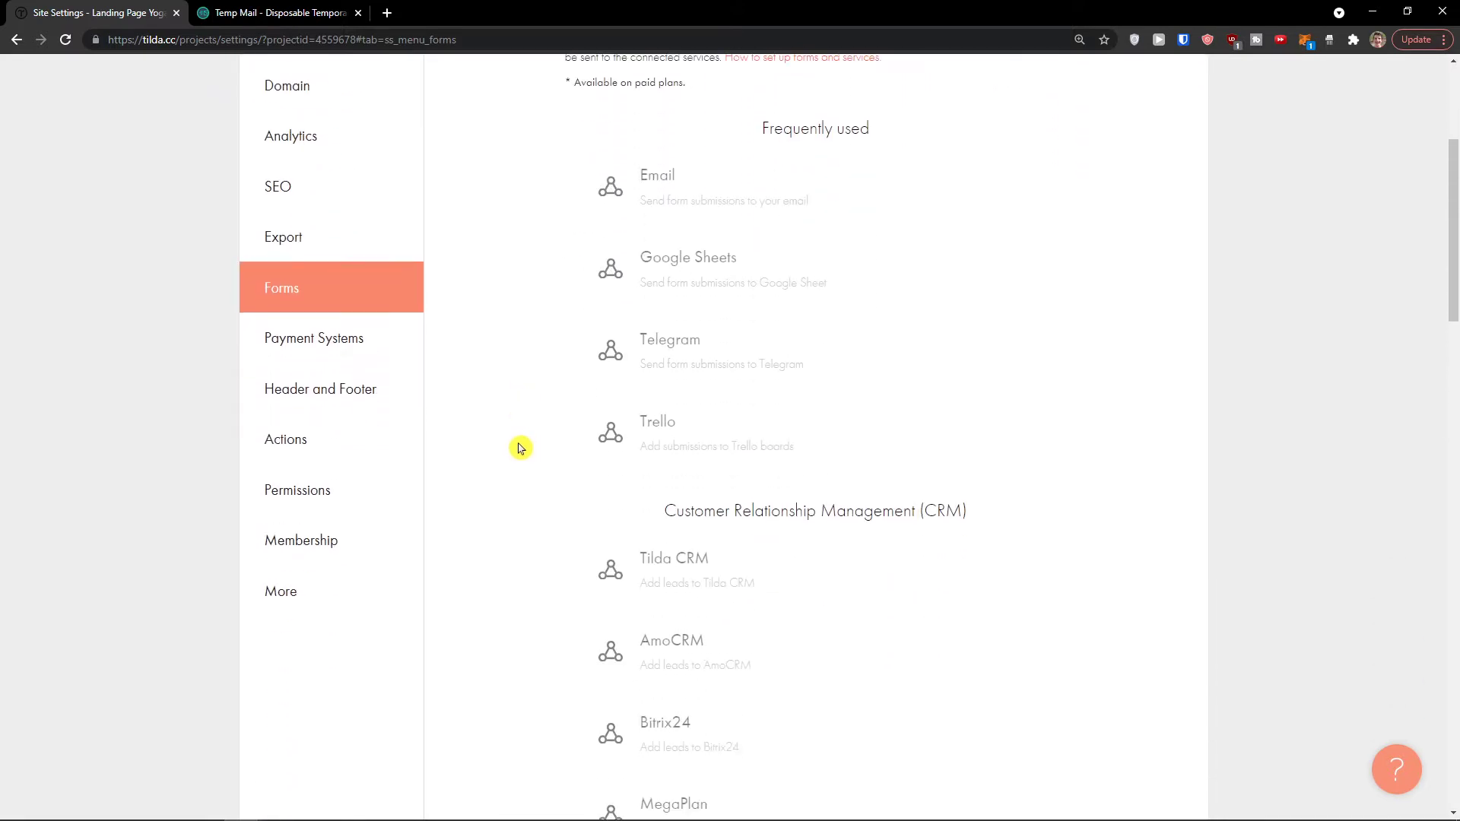
scroll(517, 447, down, 3)
scroll(515, 447, up, 1)
scroll(514, 446, down, 3)
scroll(514, 447, down, 1)
scroll(512, 446, up, 5)
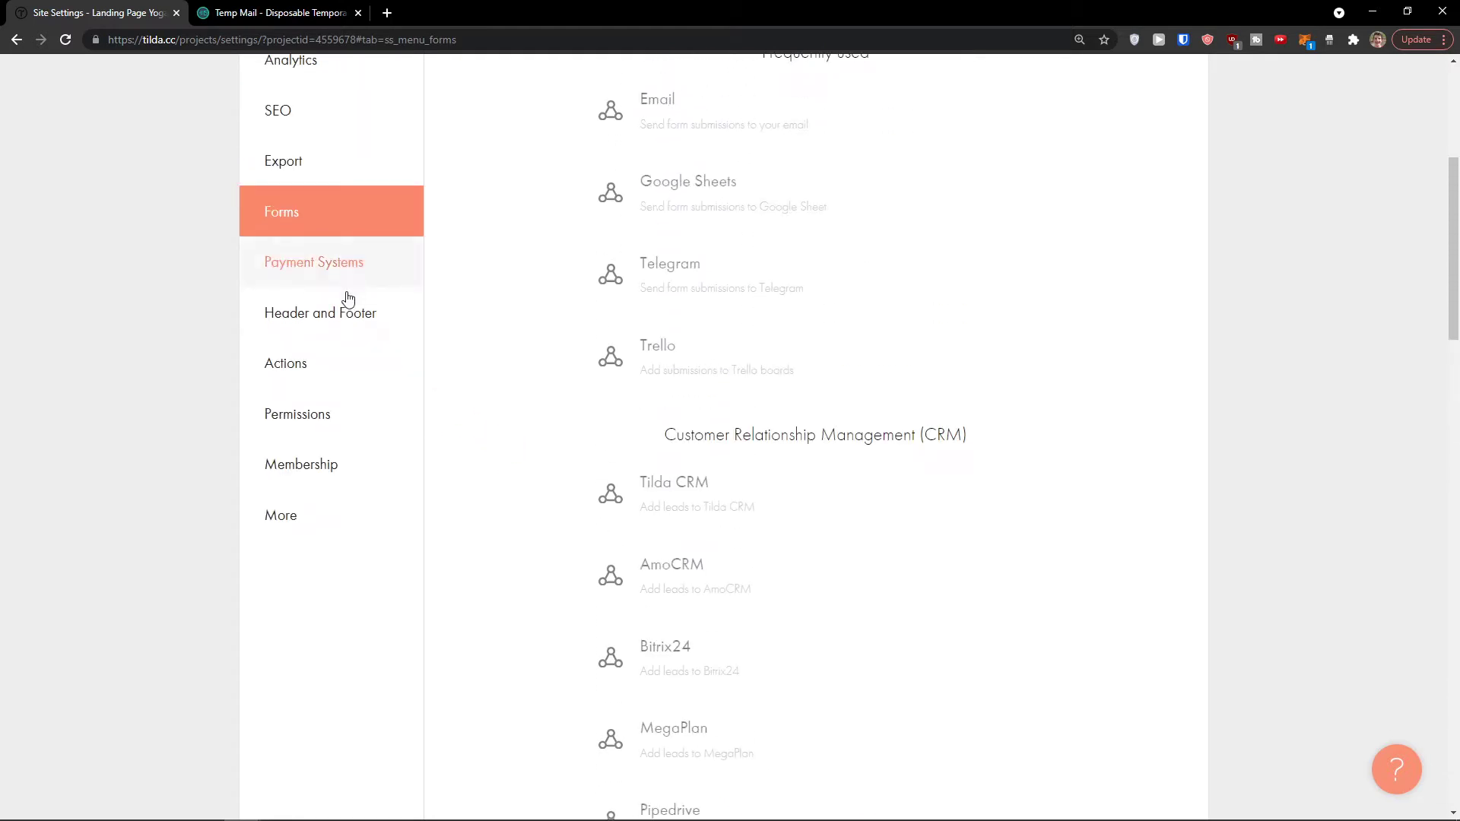
Step: Look over the Header and Footer section and the Actions transfer and delete options
click(340, 315)
scroll(423, 329, up, 4)
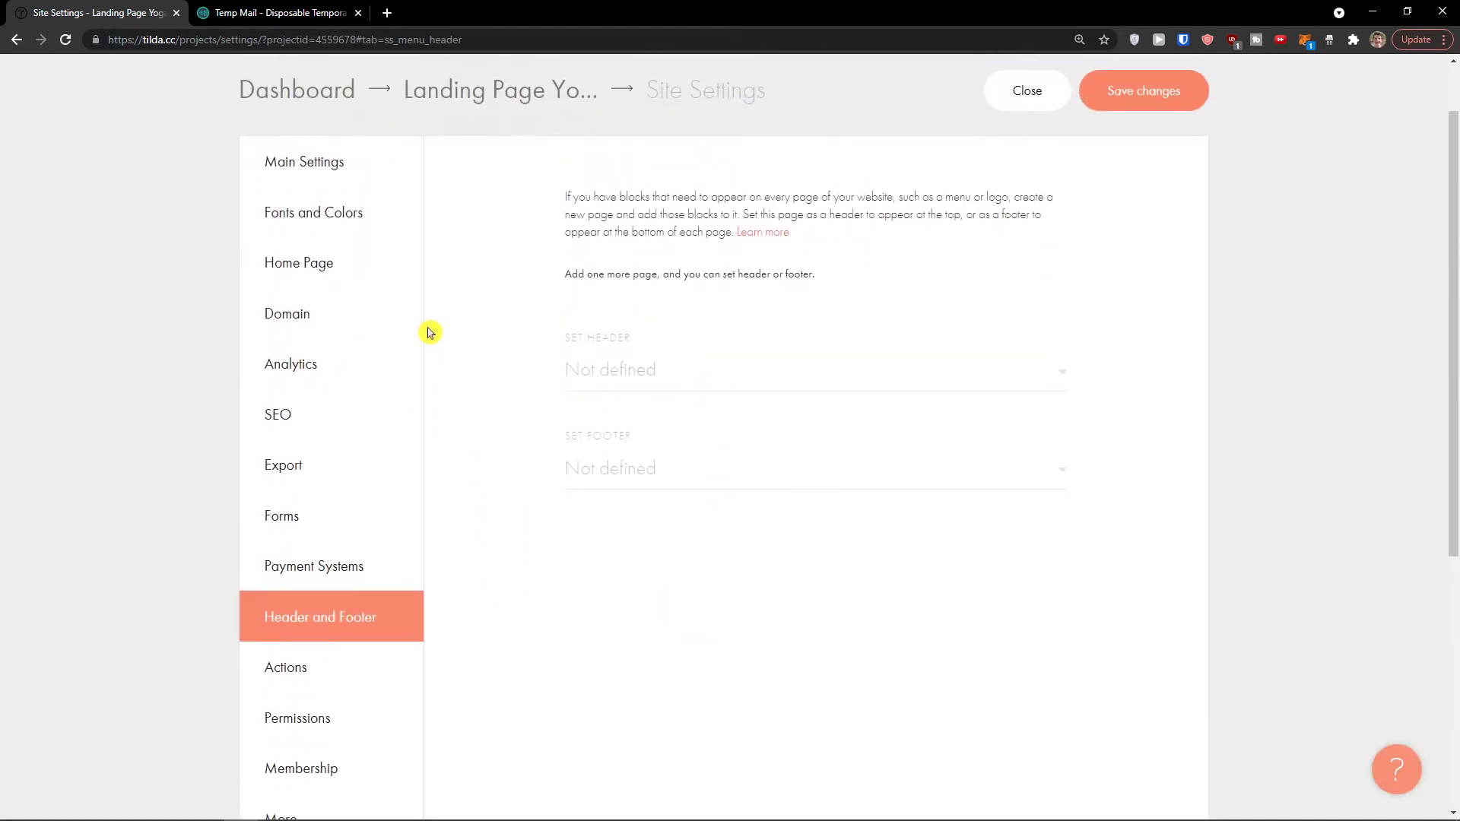
scroll(348, 557, down, 1)
click(347, 594)
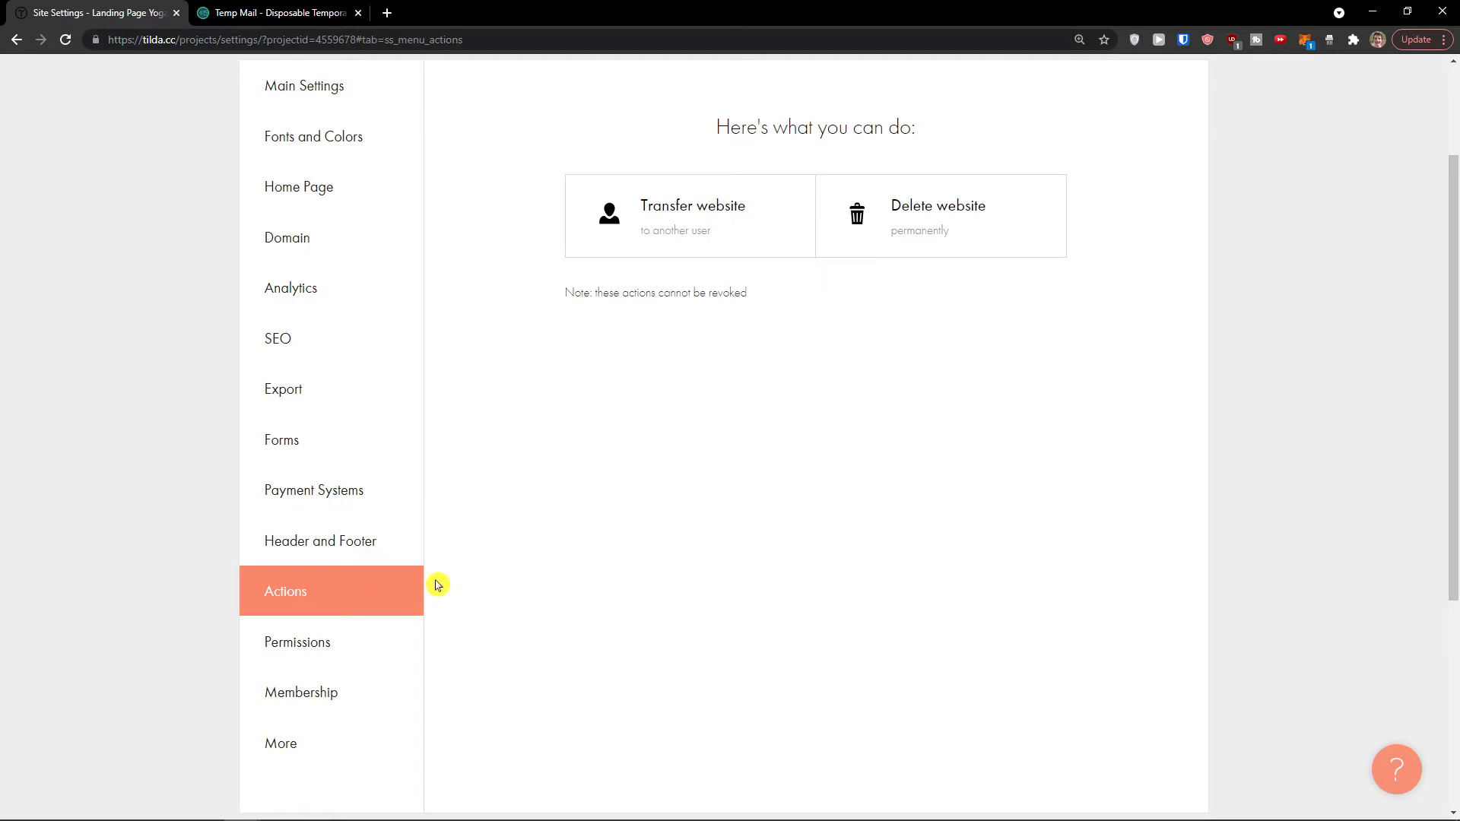
scroll(438, 585, up, 1)
scroll(438, 585, down, 1)
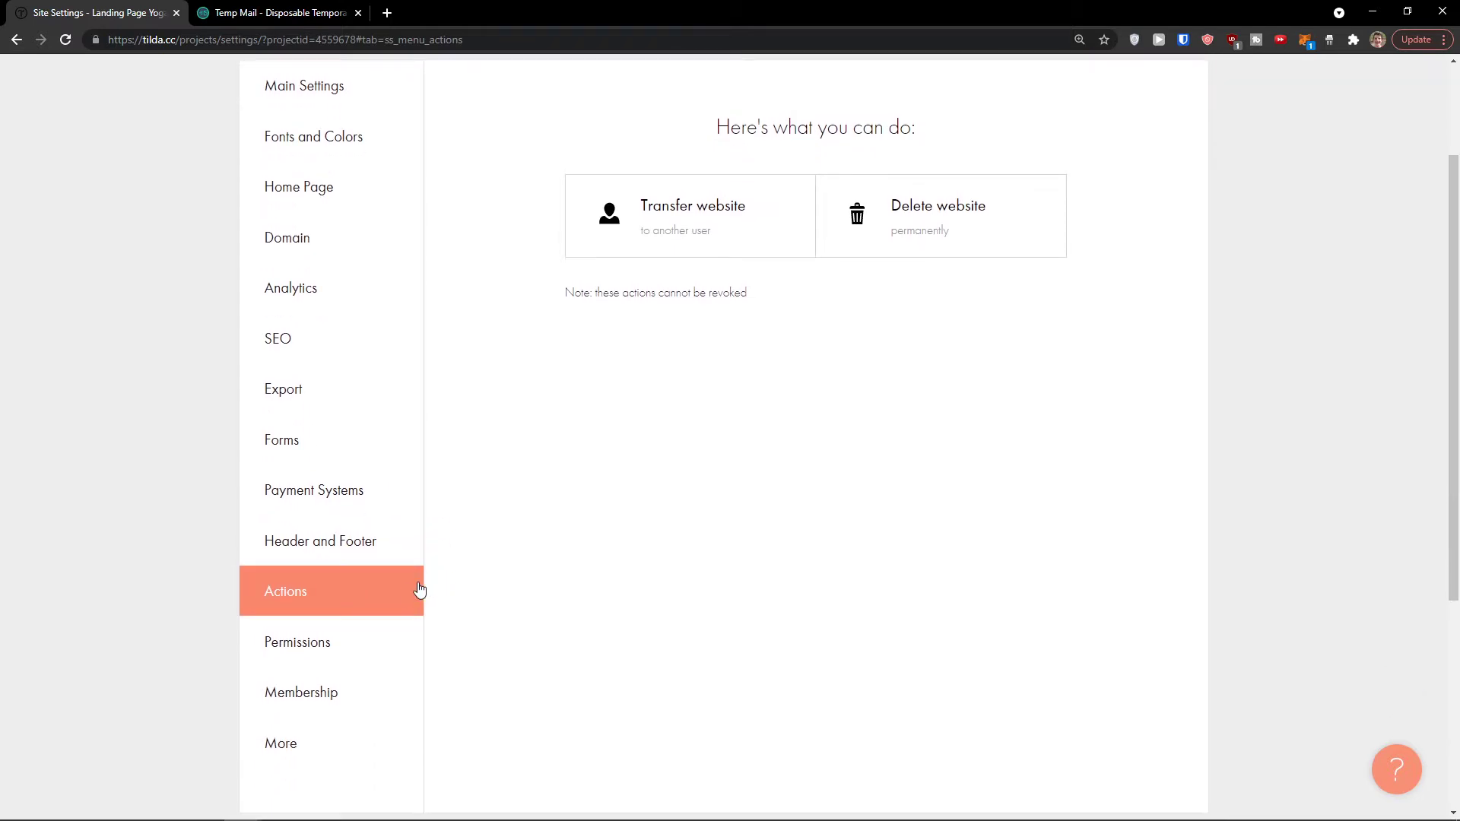
Step: Check the Permissions access settings and the Membership members area section
click(363, 666)
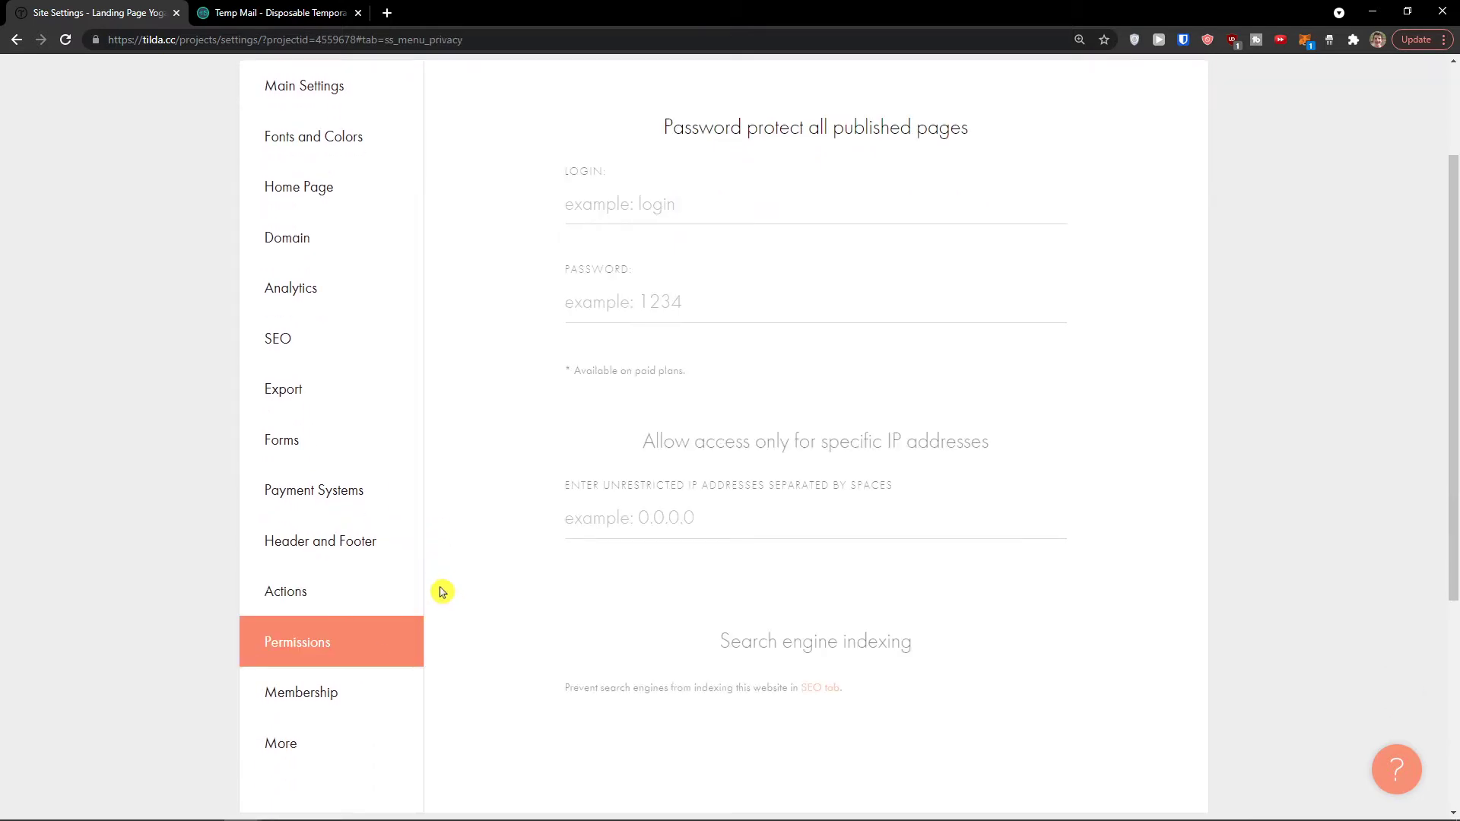
click(461, 577)
click(377, 691)
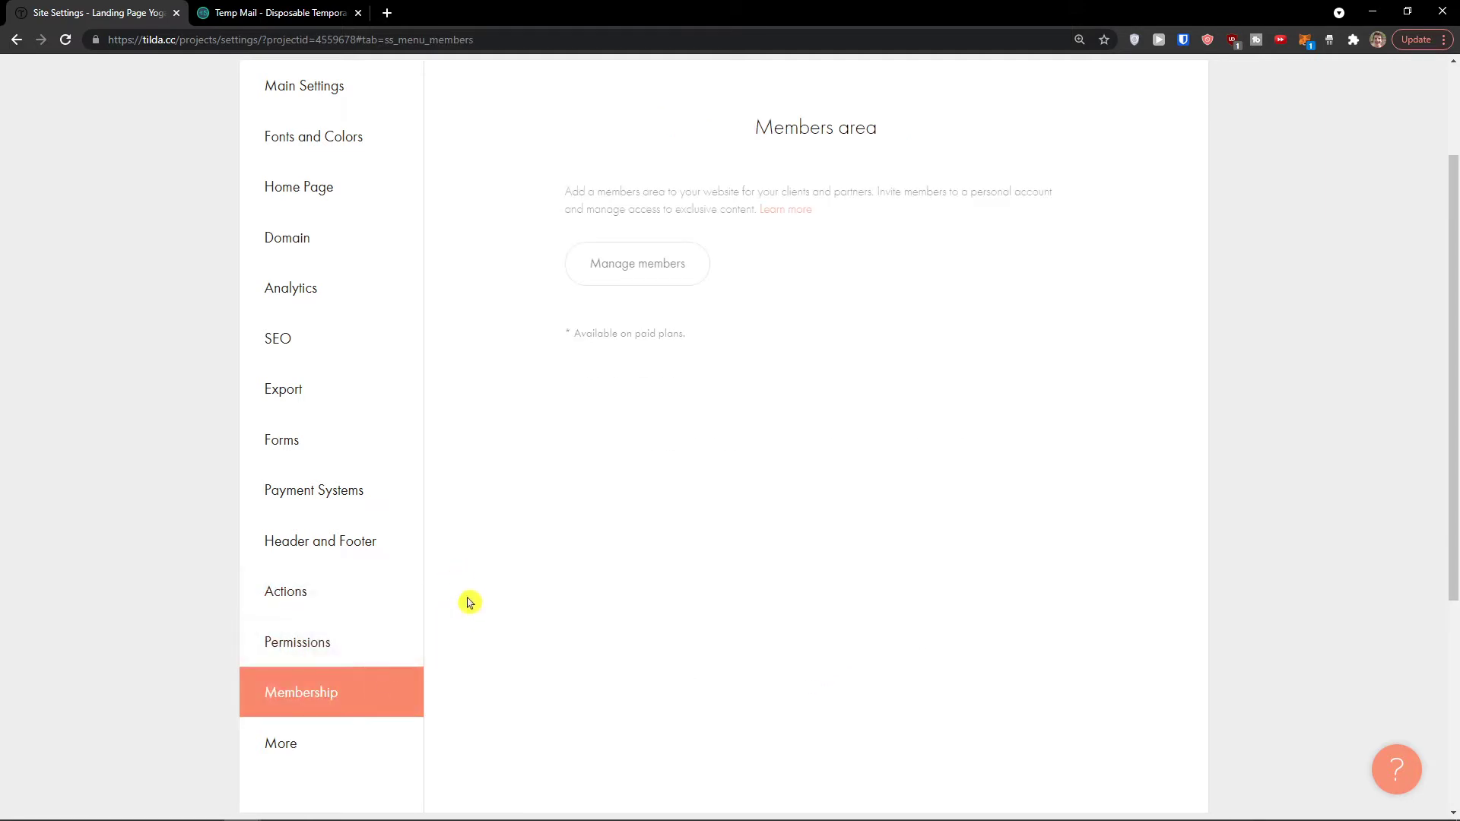
scroll(456, 606, up, 2)
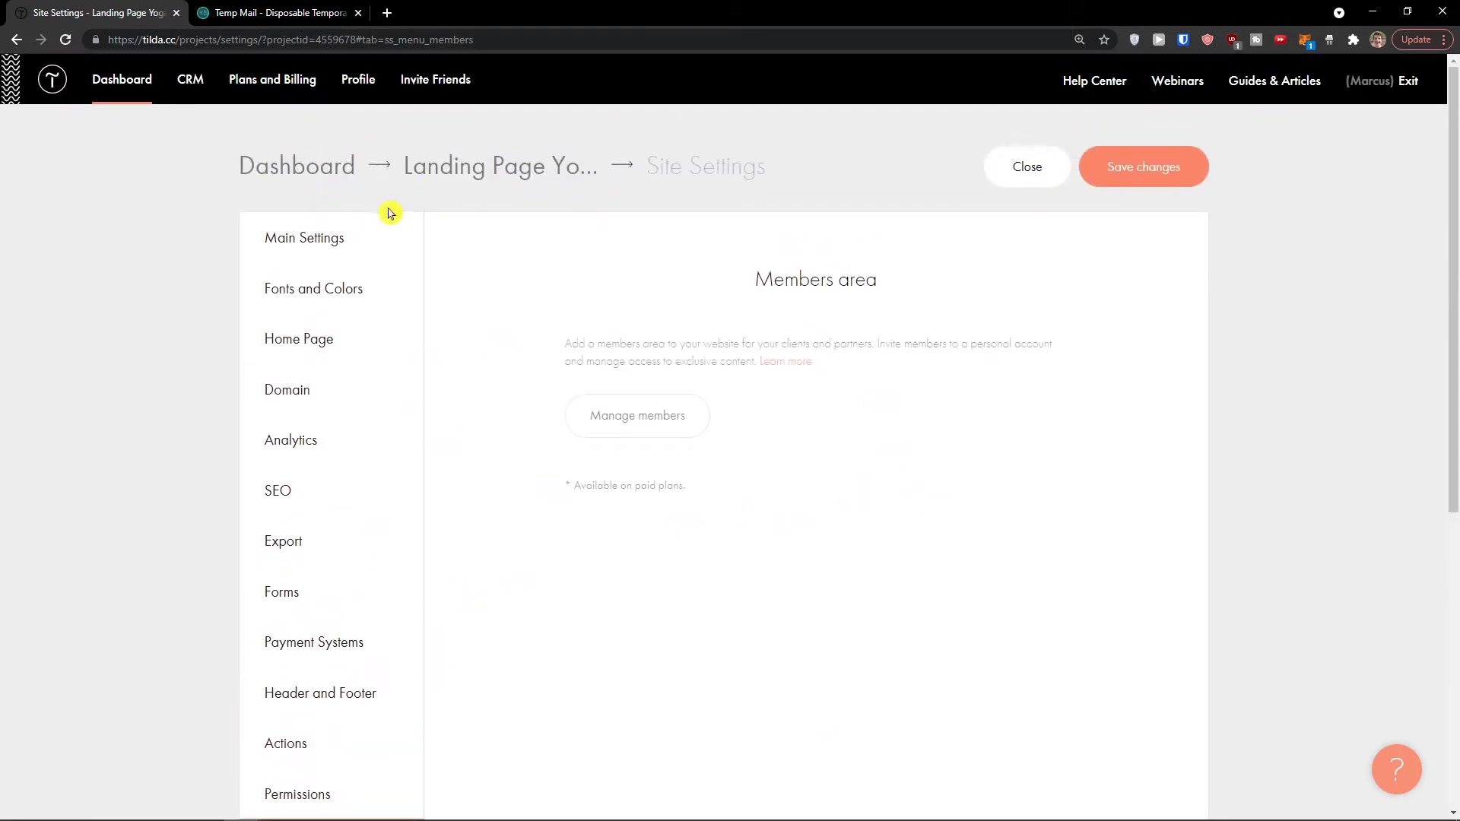
Step: Cancel leaving the site settings and save the changes
click(110, 80)
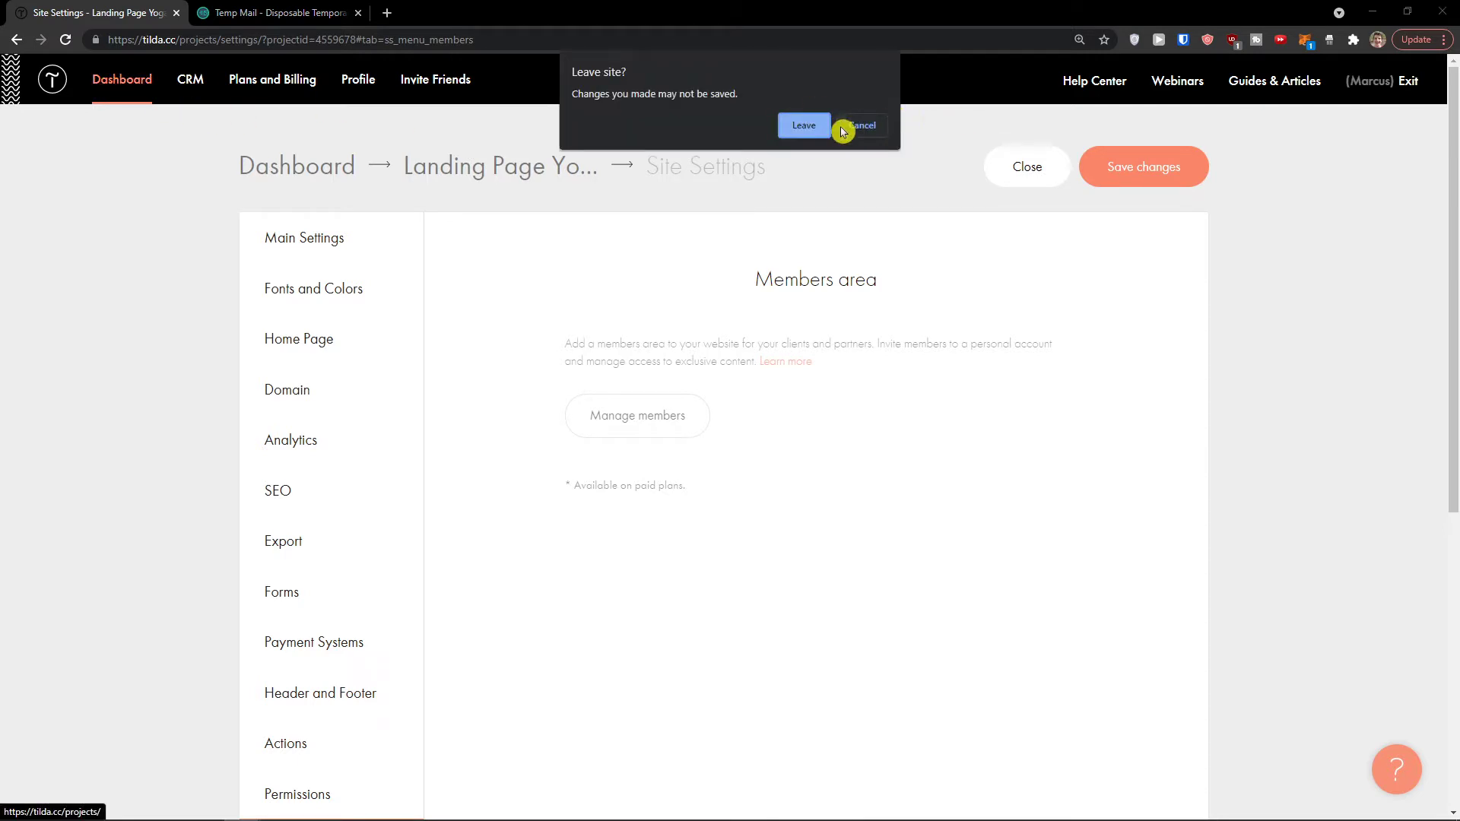
click(859, 126)
click(1183, 174)
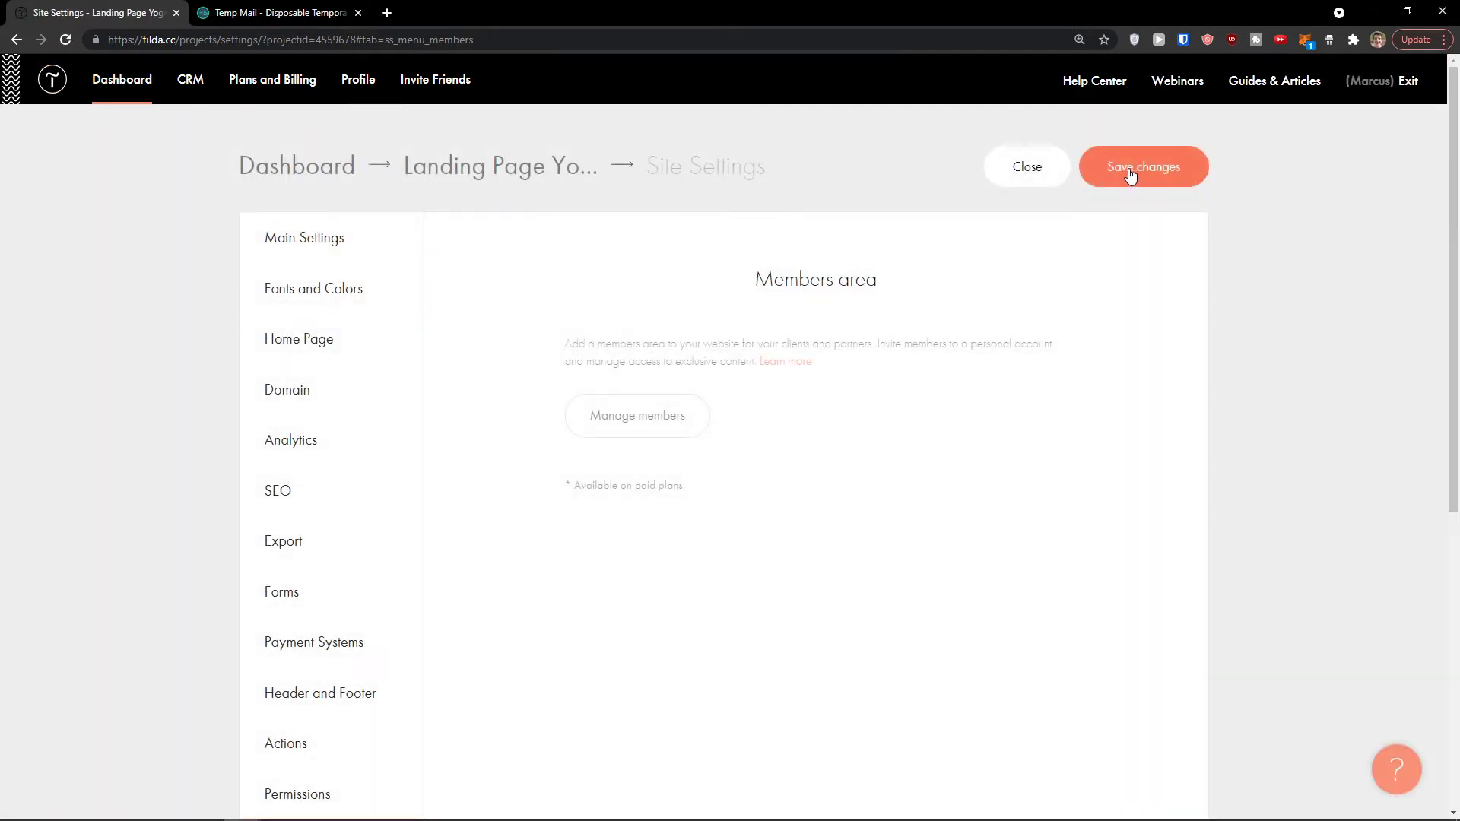
Step: Leave site settings and start creating a new page for Landing Page Yoga
click(1043, 176)
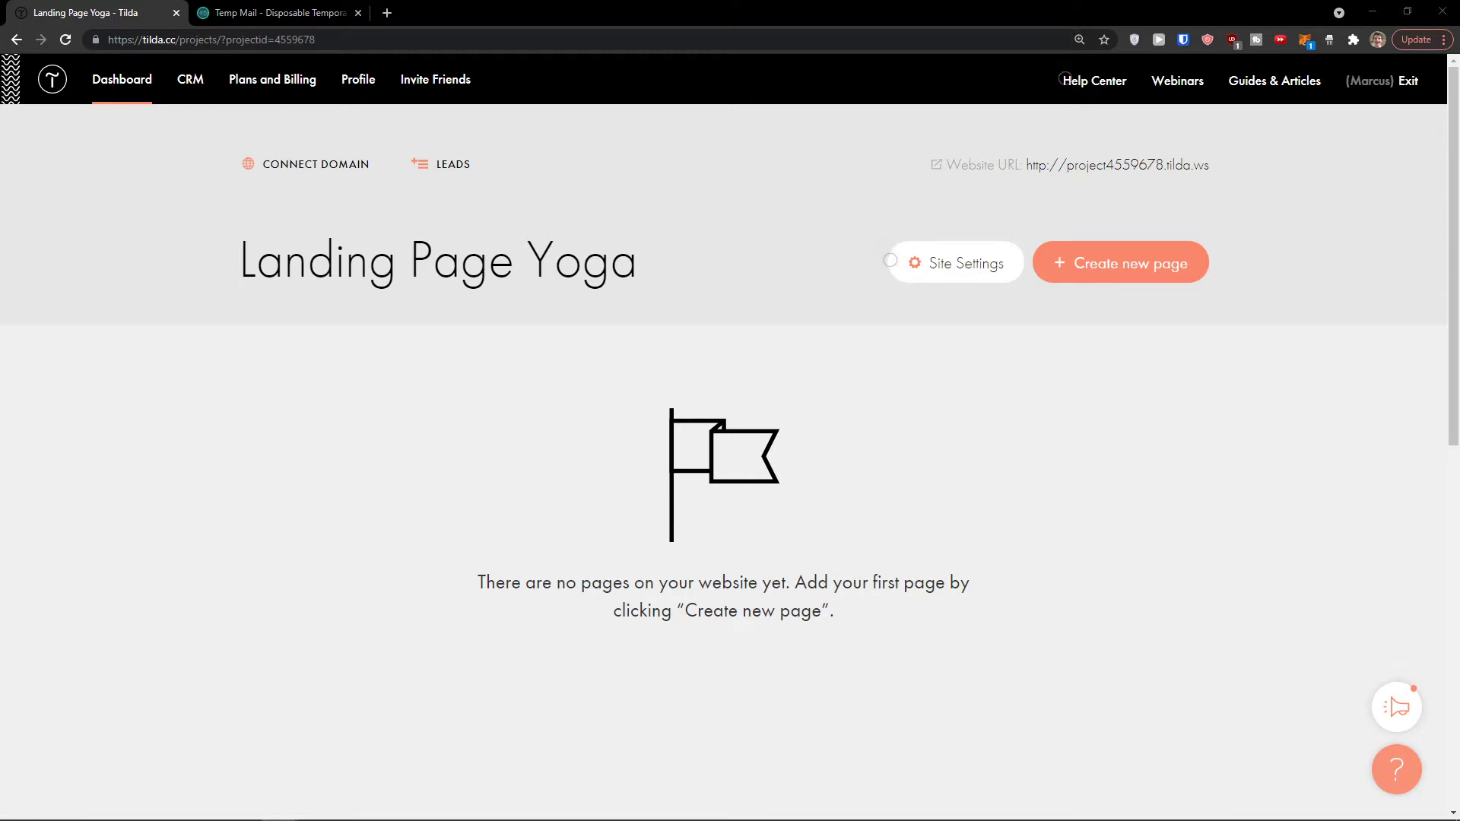
click(1122, 271)
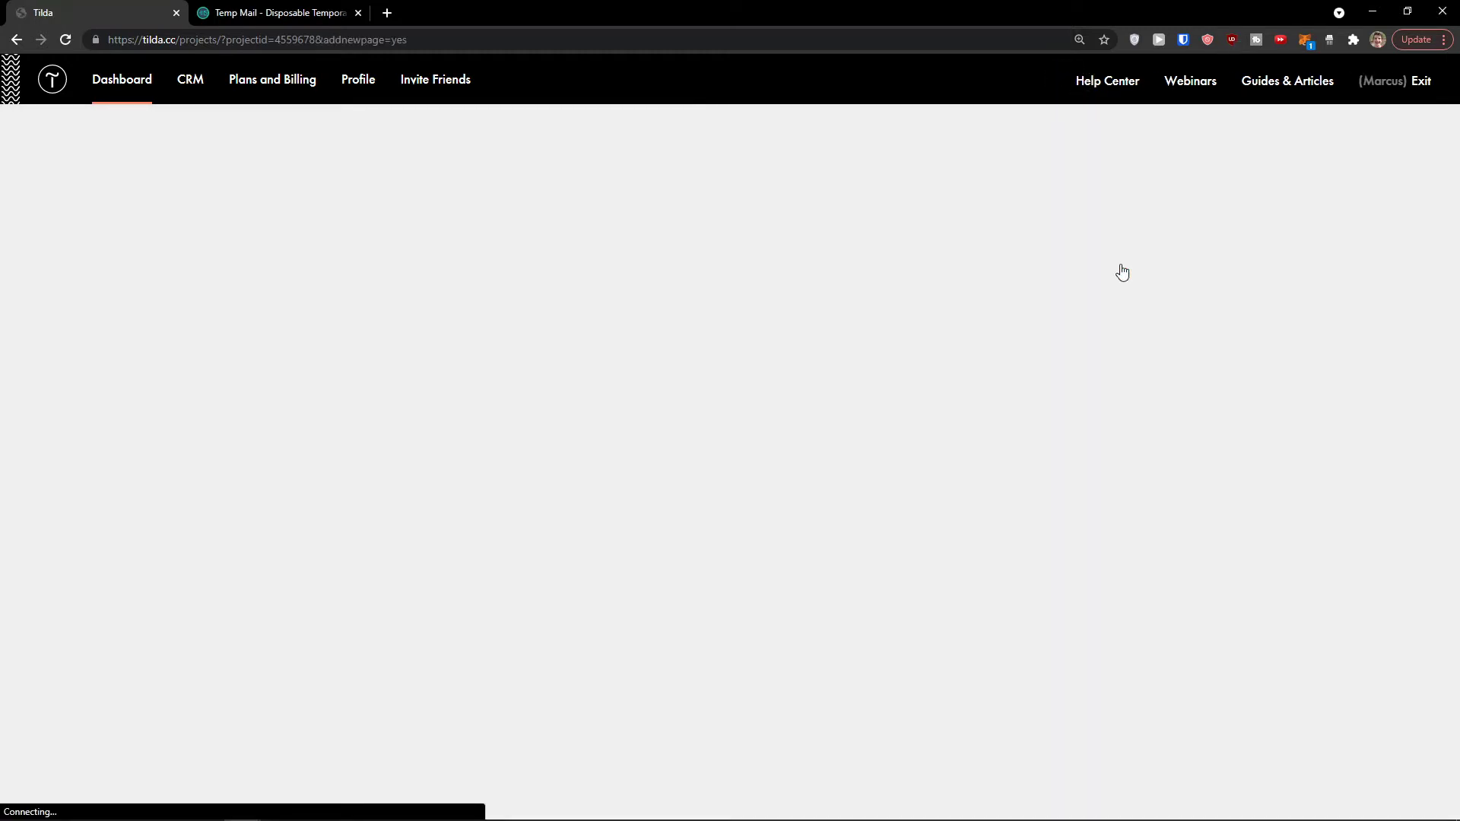
scroll(648, 274, down, 1)
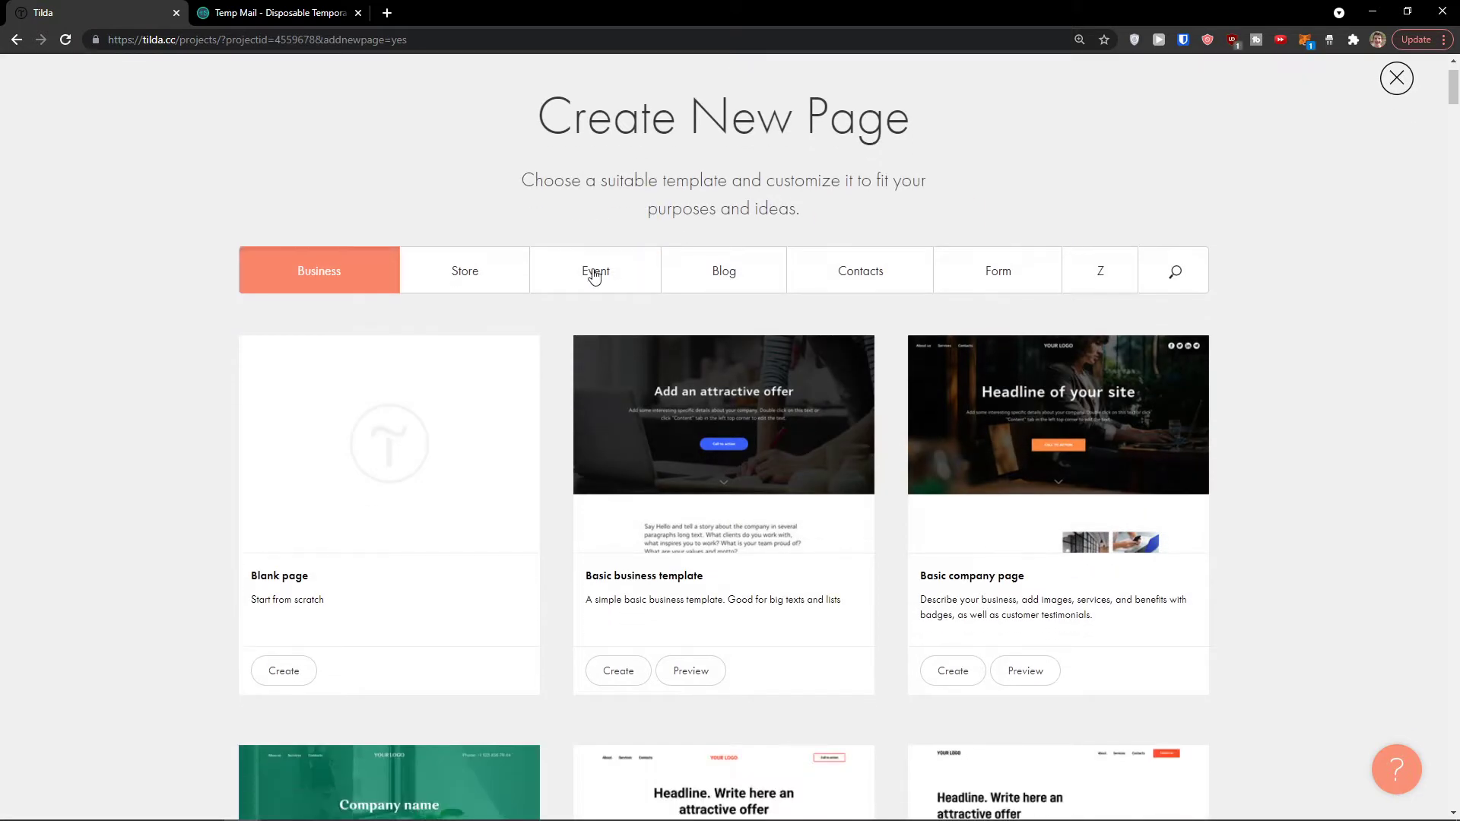
Step: Browse the Store, Event, Blog and Contacts templates, then return to Business
click(487, 275)
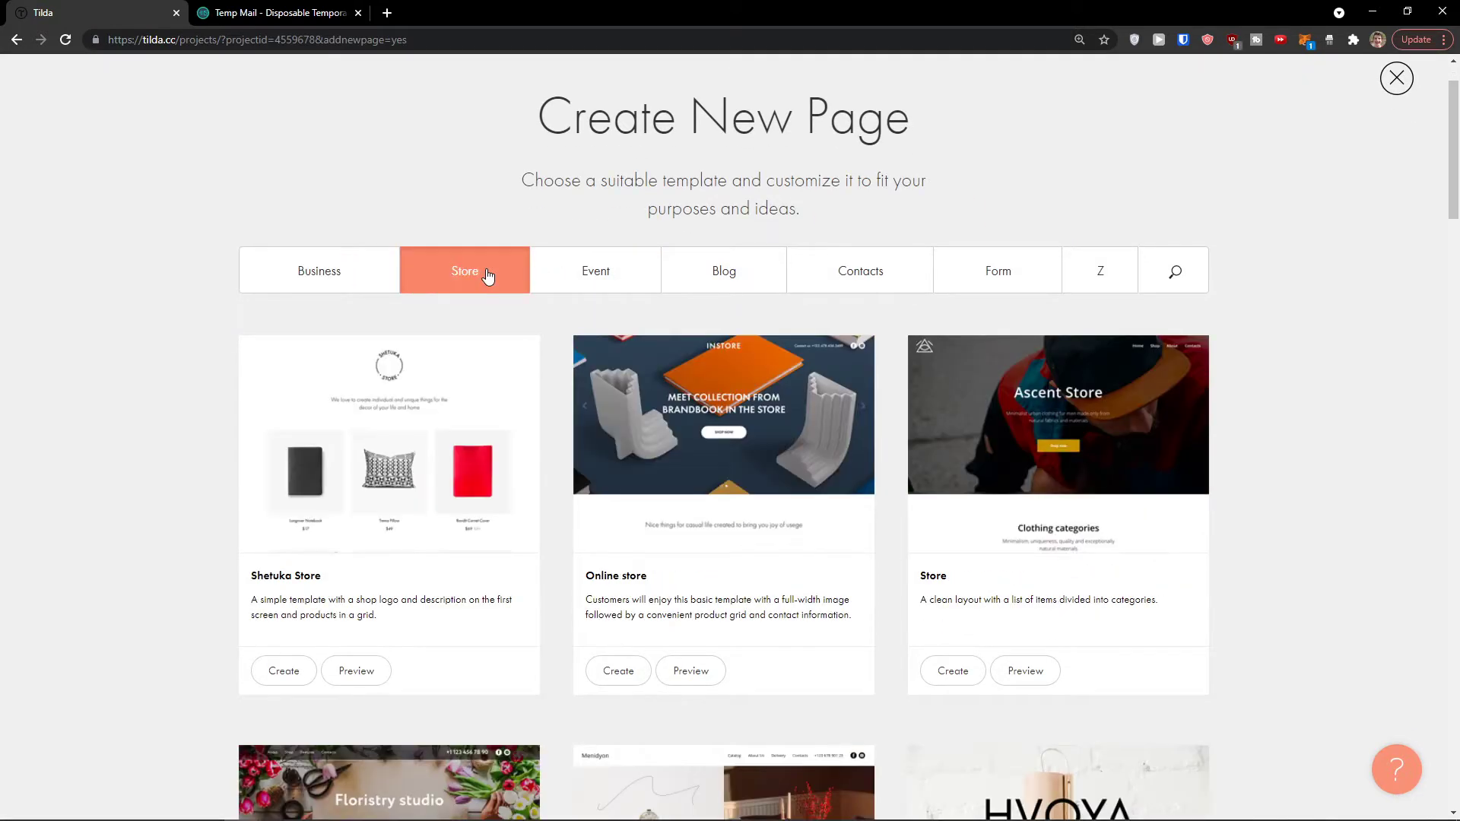
click(580, 275)
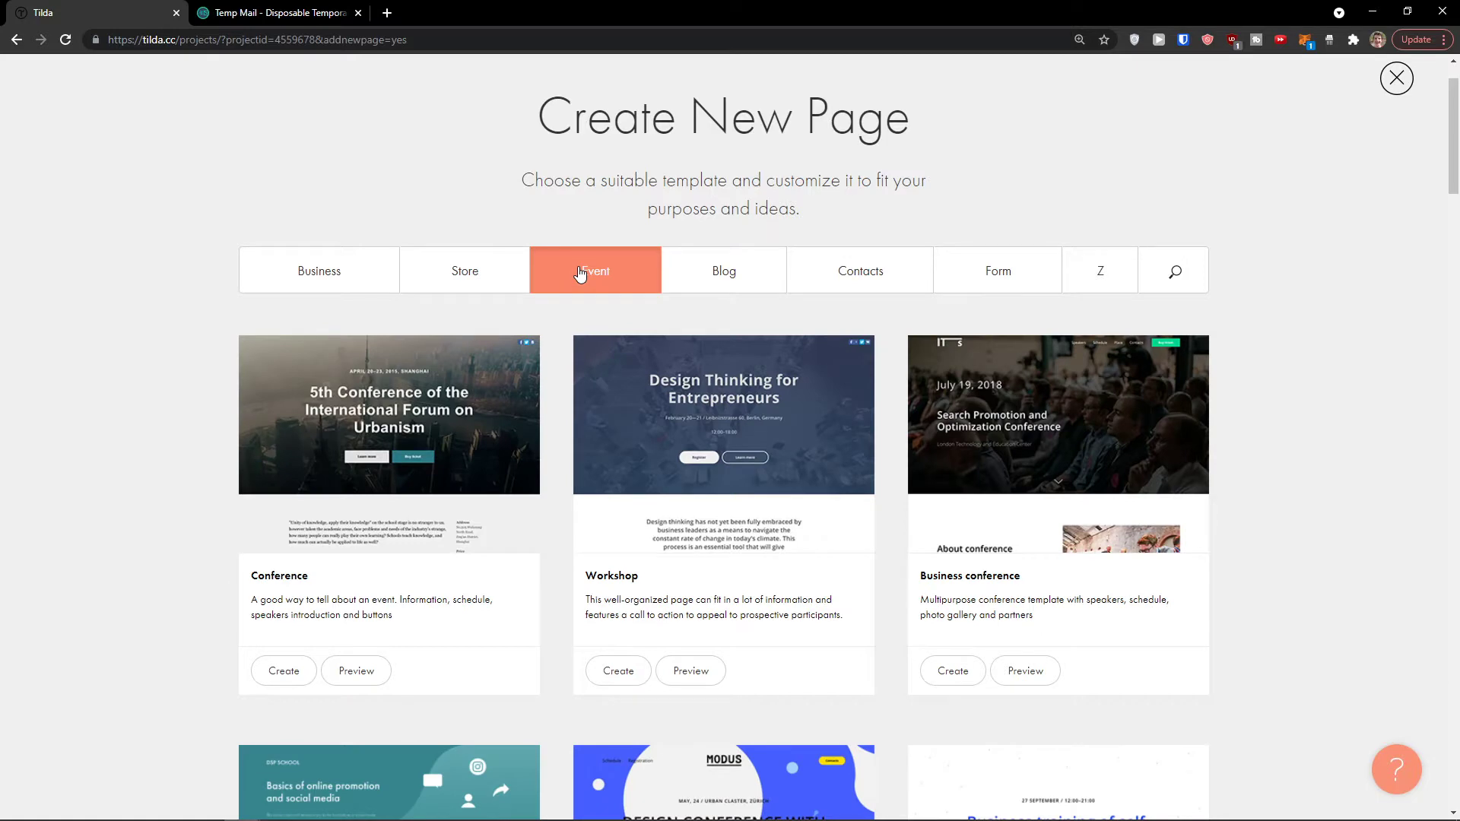
scroll(580, 274, down, 1)
click(716, 215)
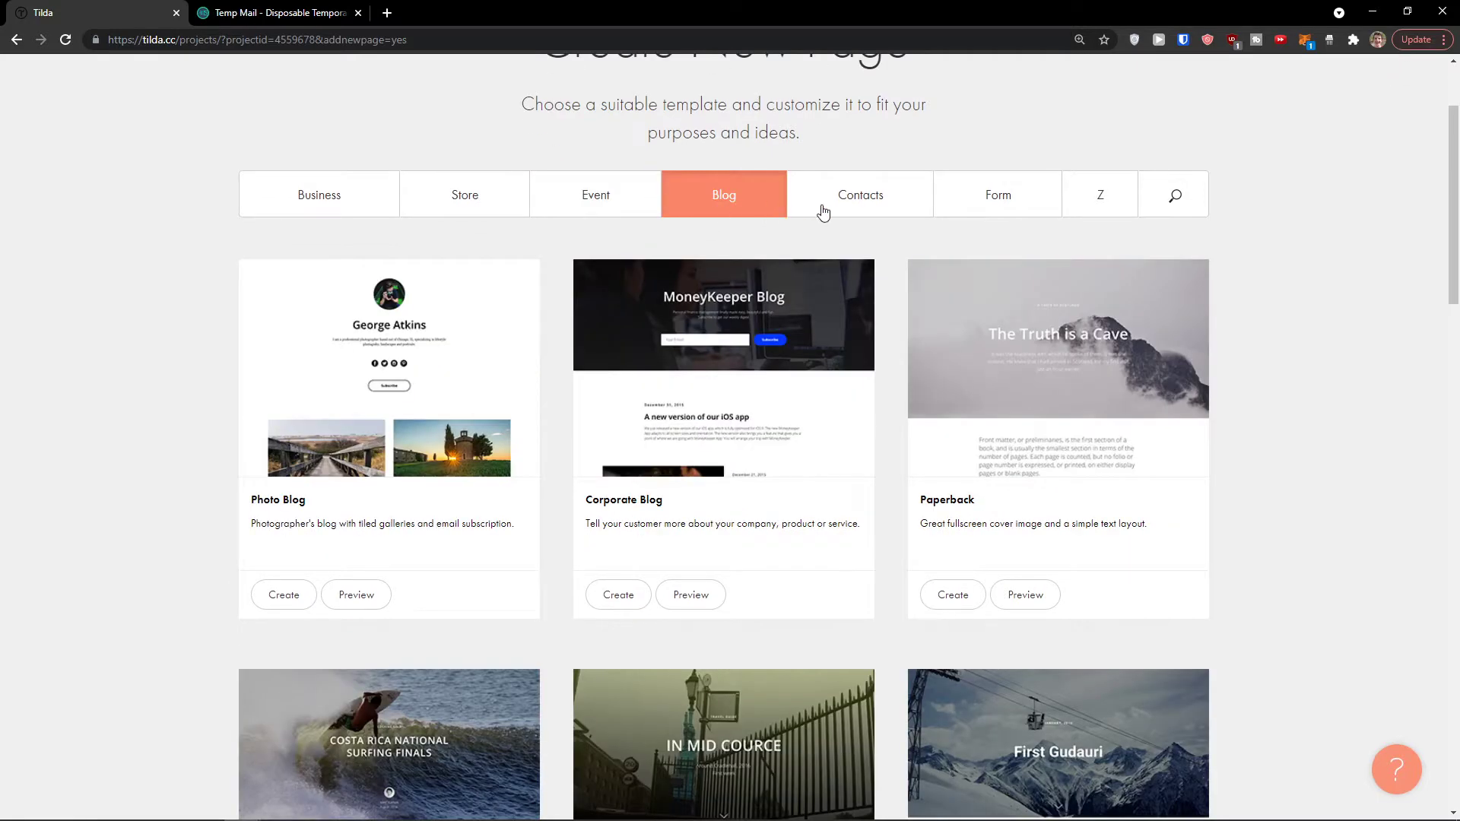
click(823, 212)
click(341, 199)
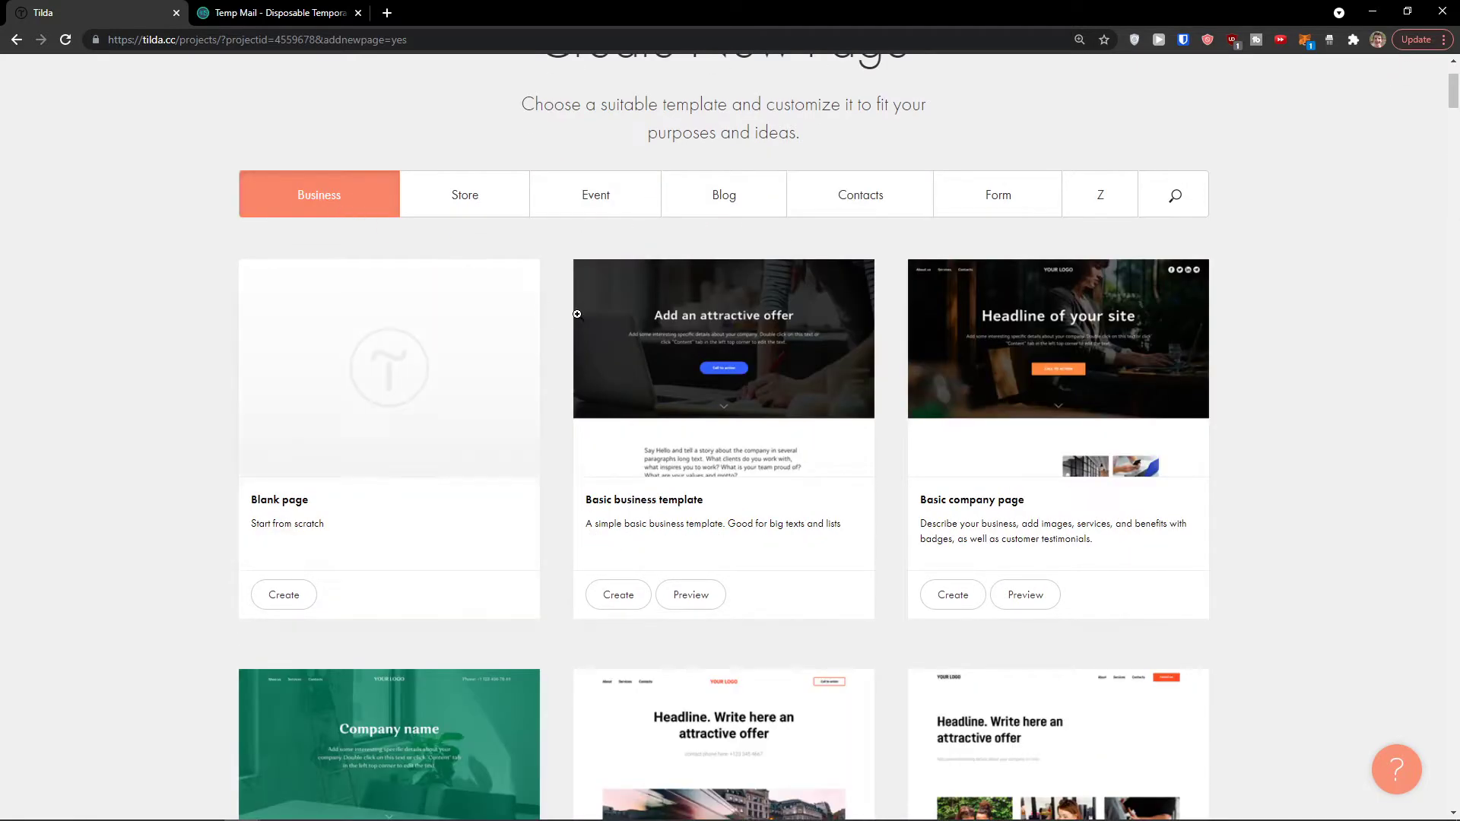
scroll(586, 326, down, 1)
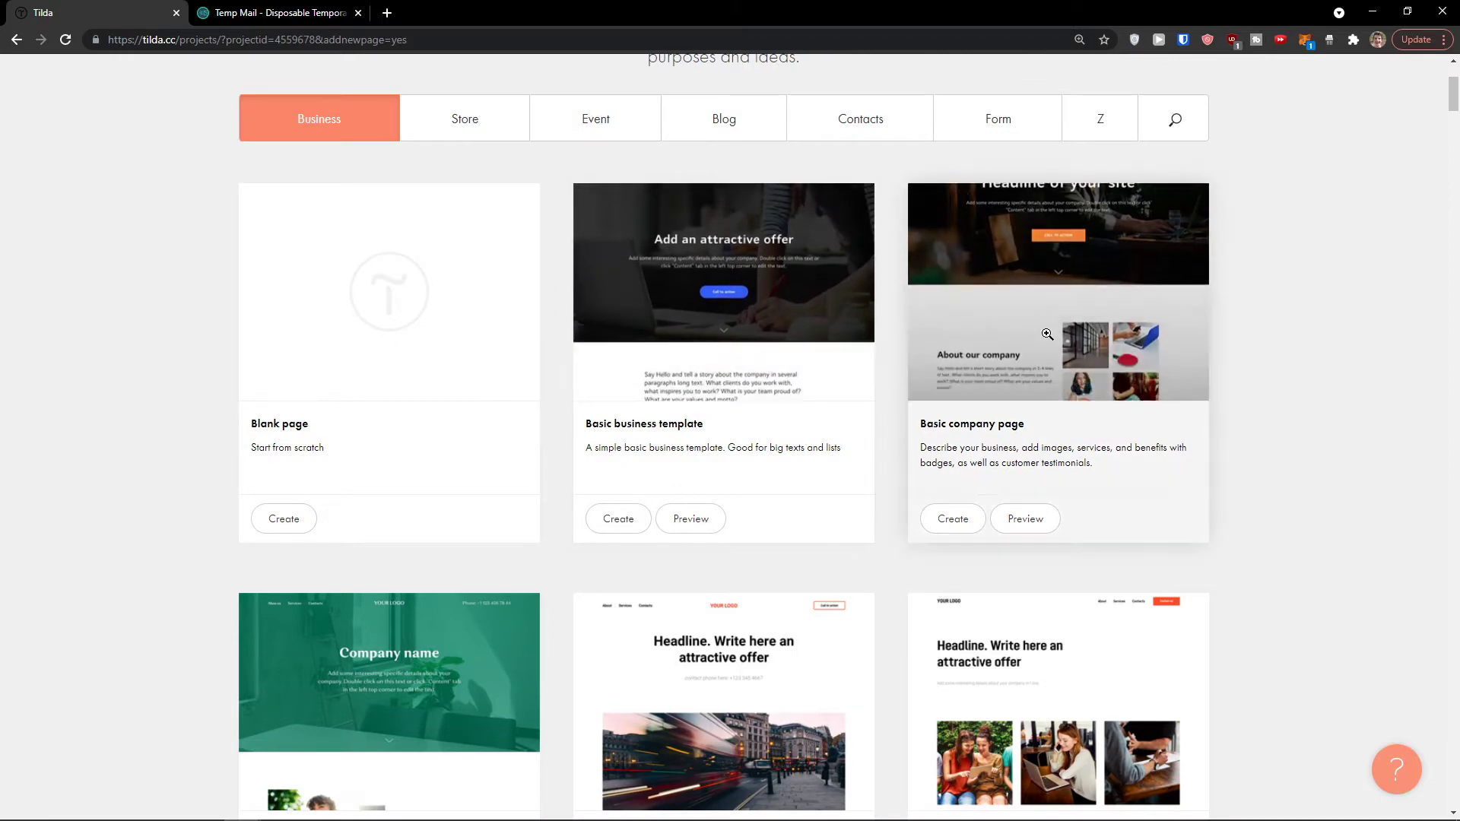
Step: Preview the Basic company page template
click(1034, 521)
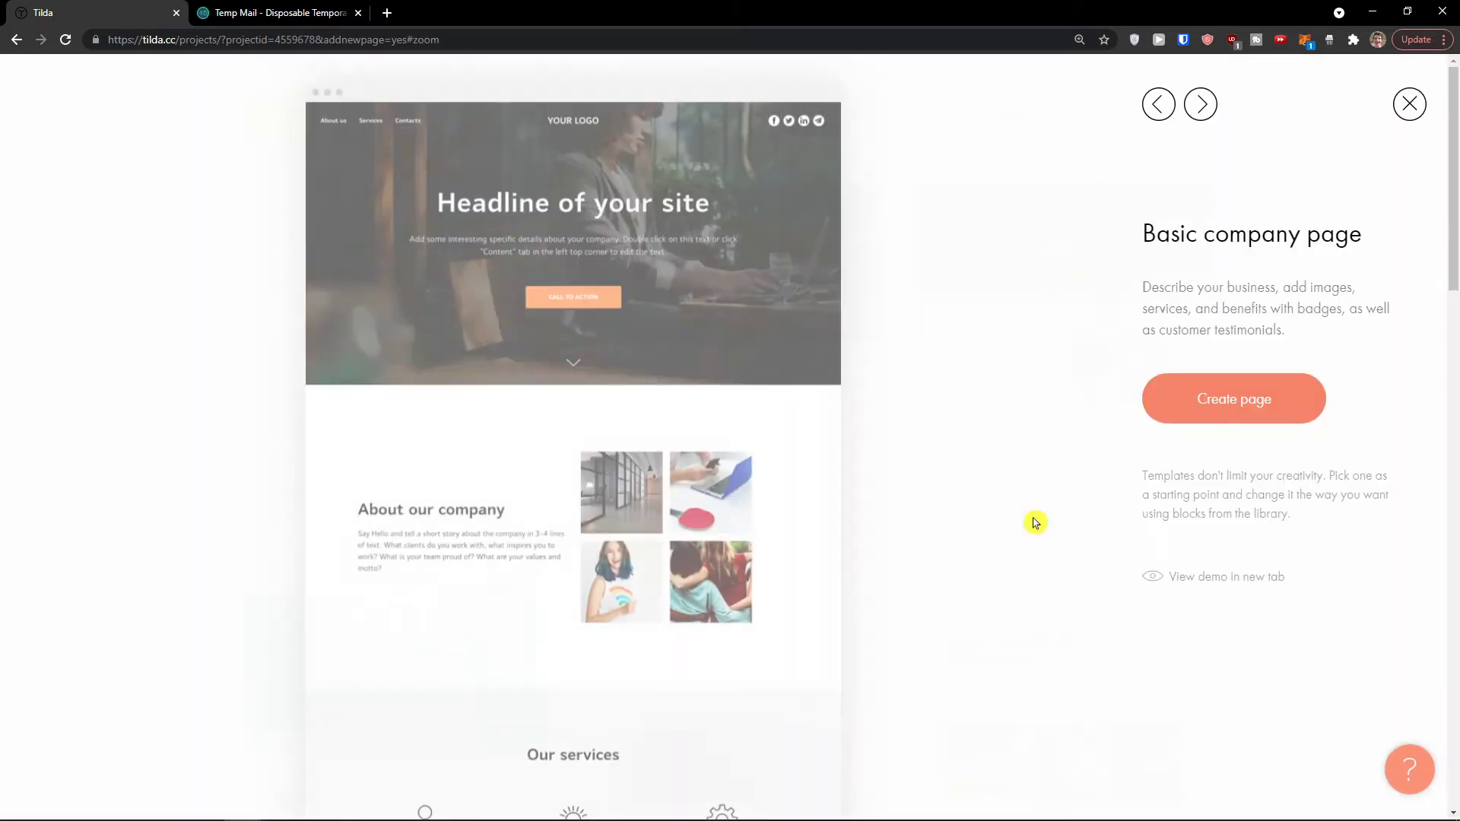
scroll(576, 311, down, 13)
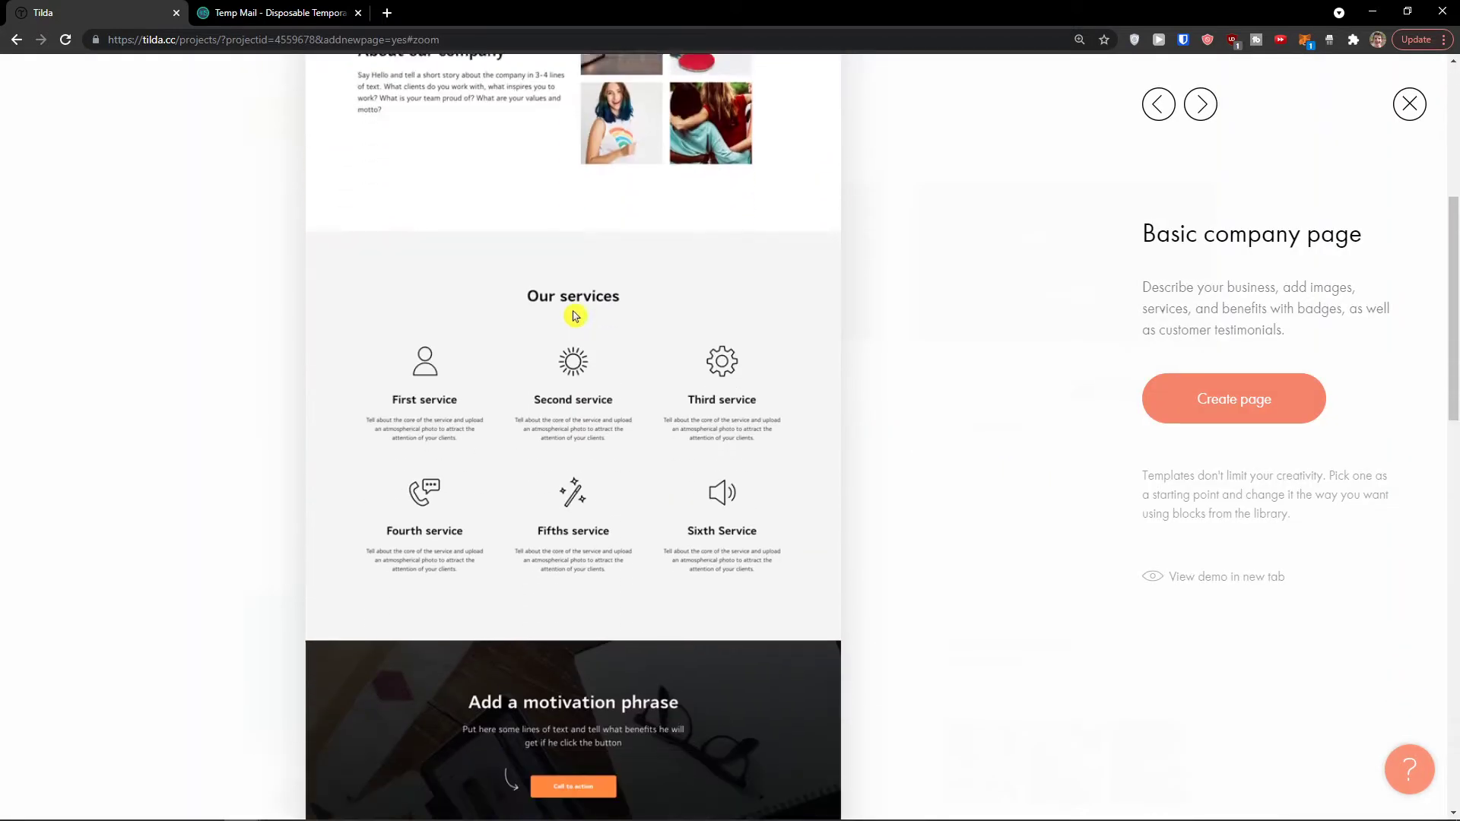
scroll(579, 321, down, 9)
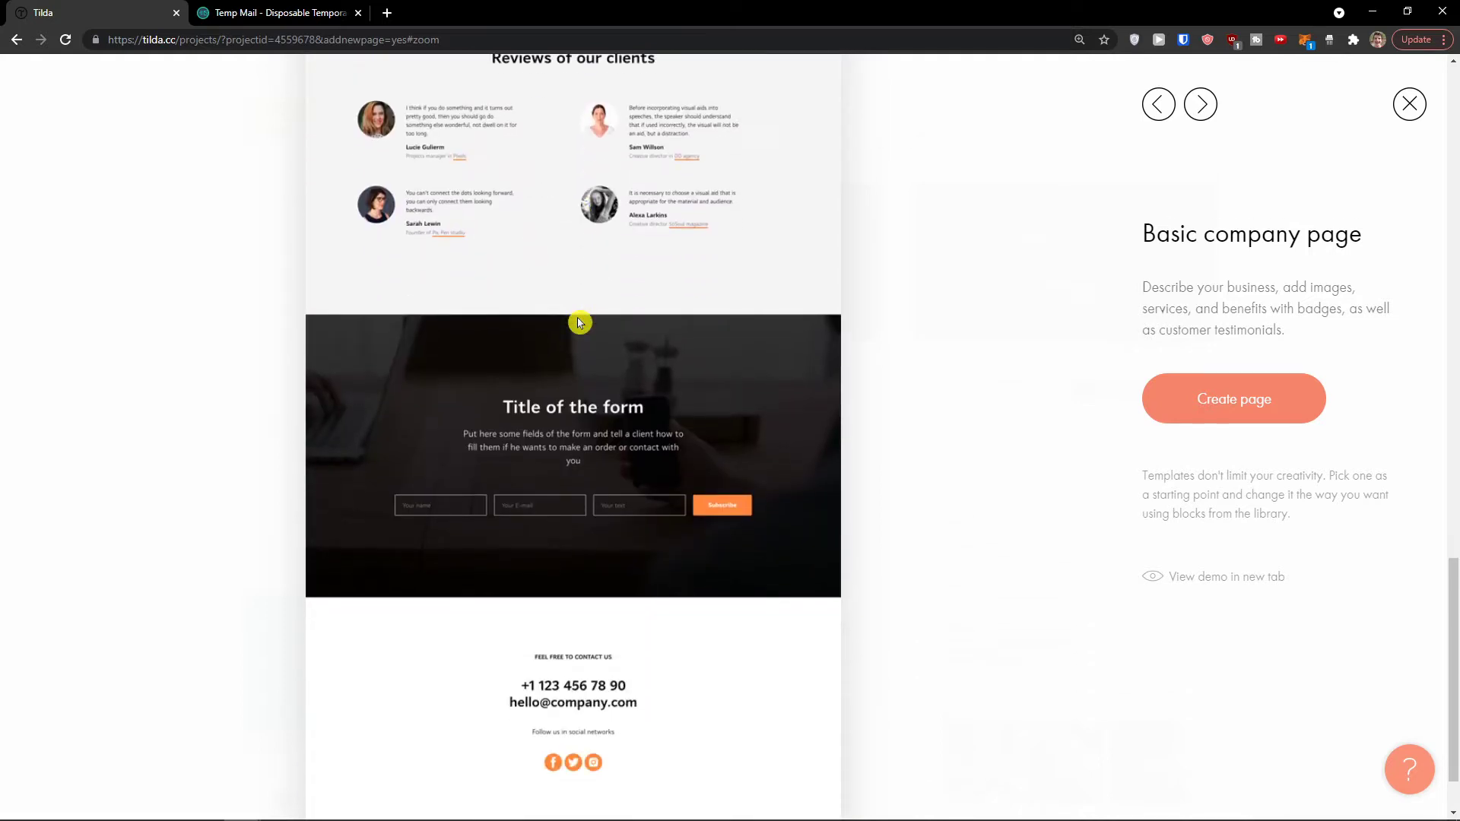
scroll(582, 323, up, 10)
scroll(601, 351, up, 8)
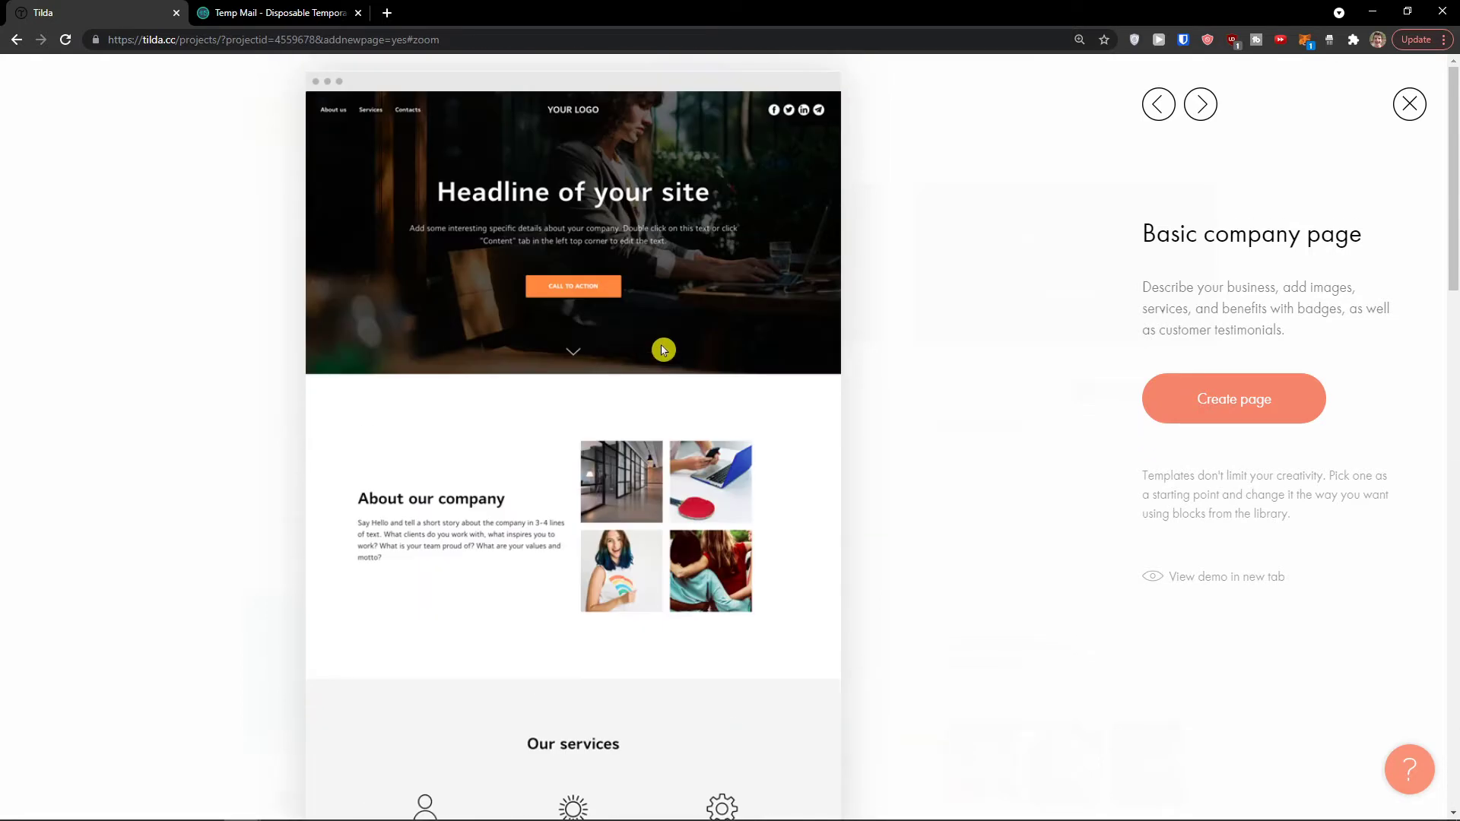
Step: Create a page from the Basic company template and scroll through its blocks
click(1234, 401)
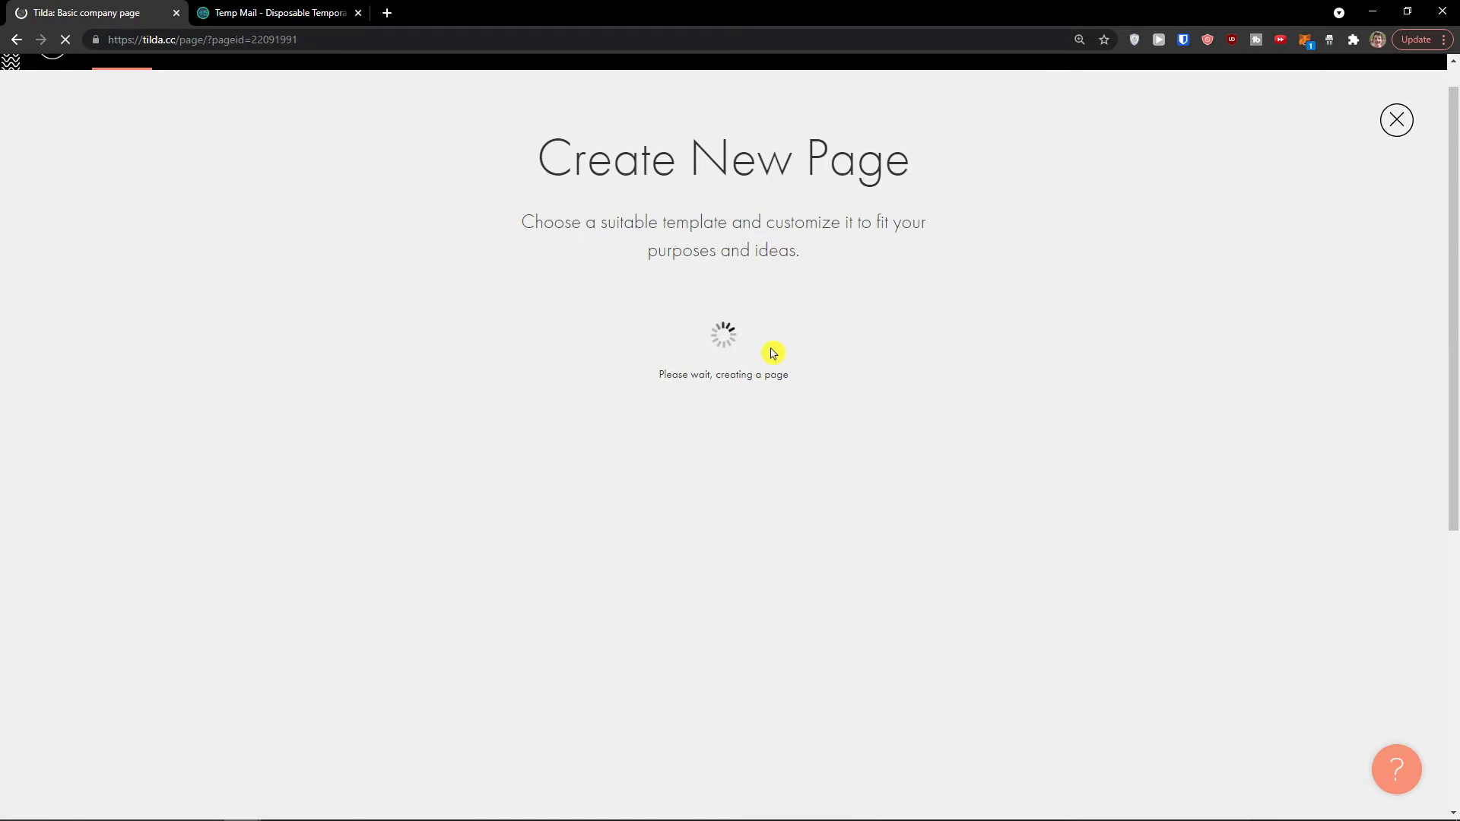
scroll(771, 352, down, 1)
scroll(772, 349, up, 1)
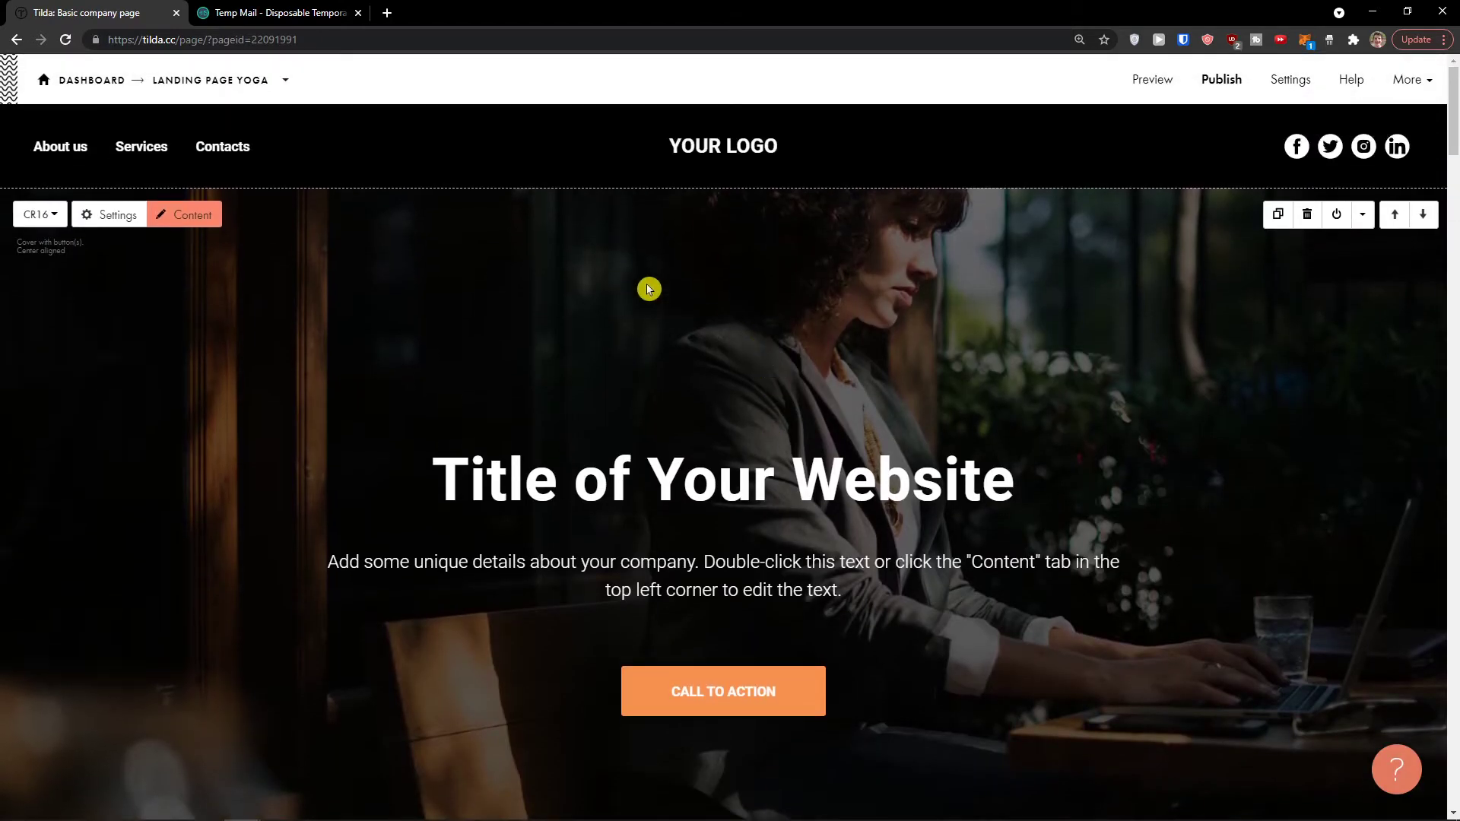
scroll(412, 412, down, 1)
scroll(412, 412, down, 4)
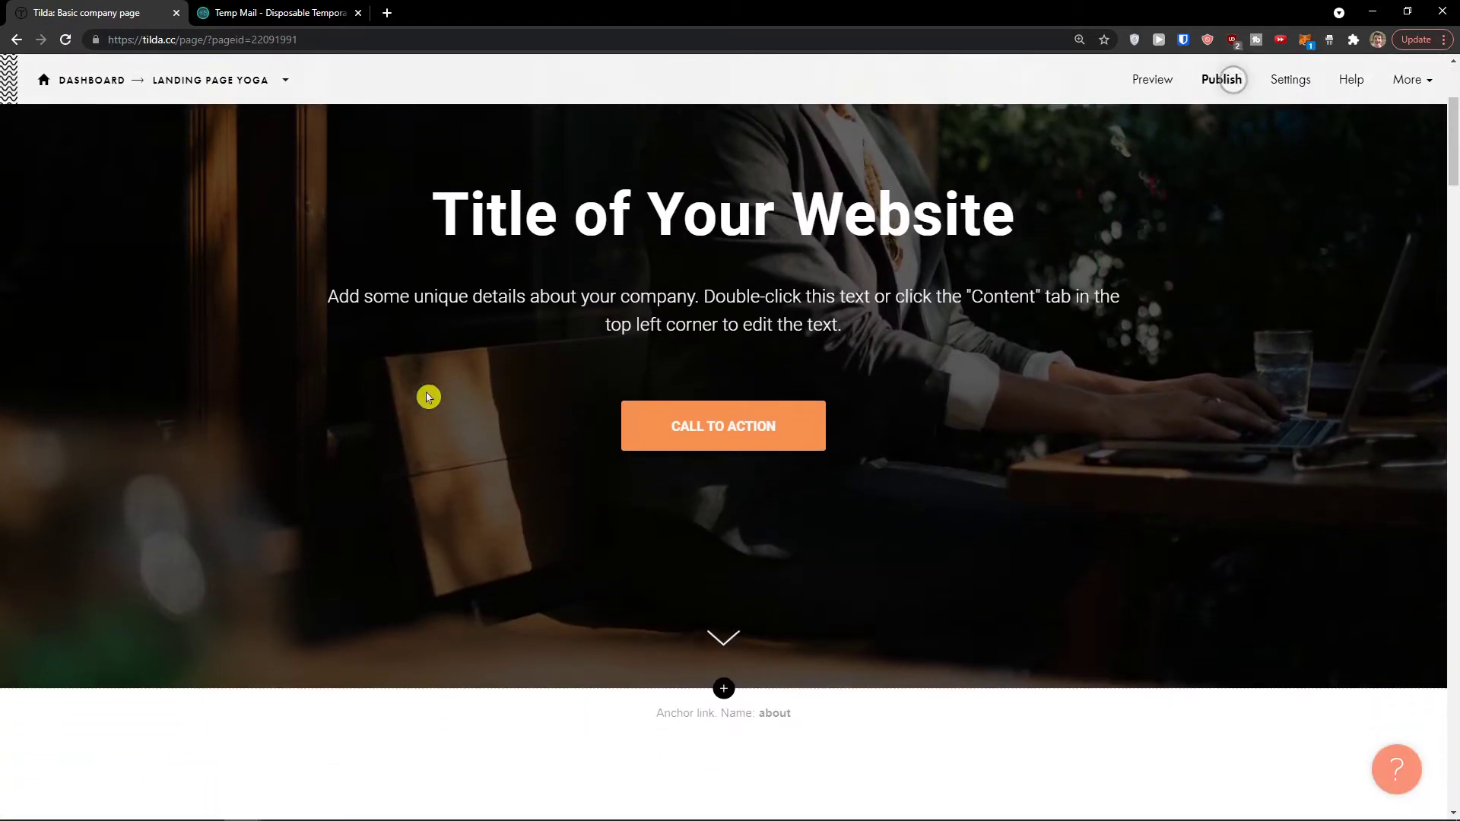
scroll(733, 585, up, 3)
scroll(737, 580, up, 2)
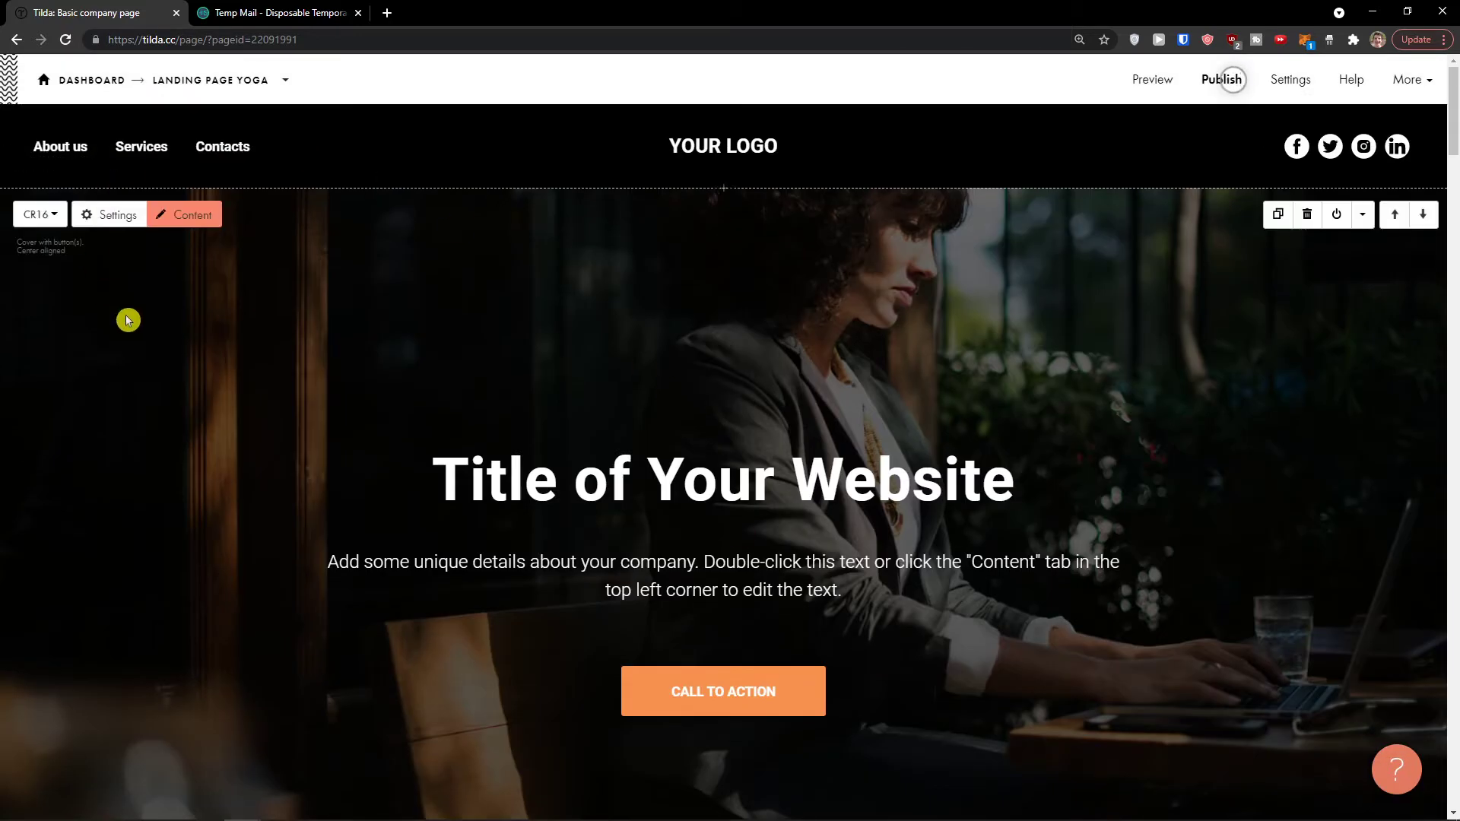
scroll(542, 312, down, 5)
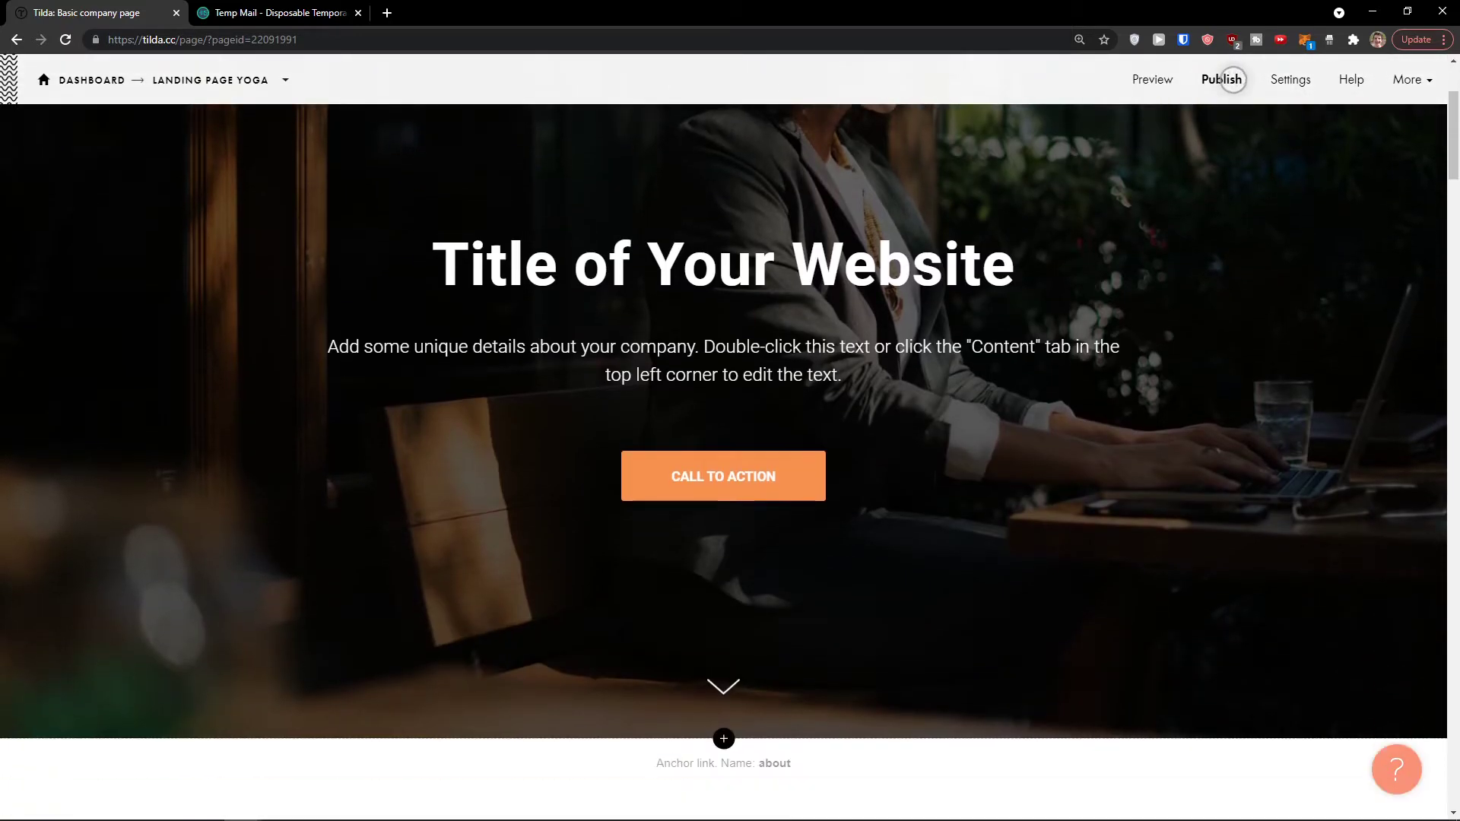
scroll(697, 587, down, 2)
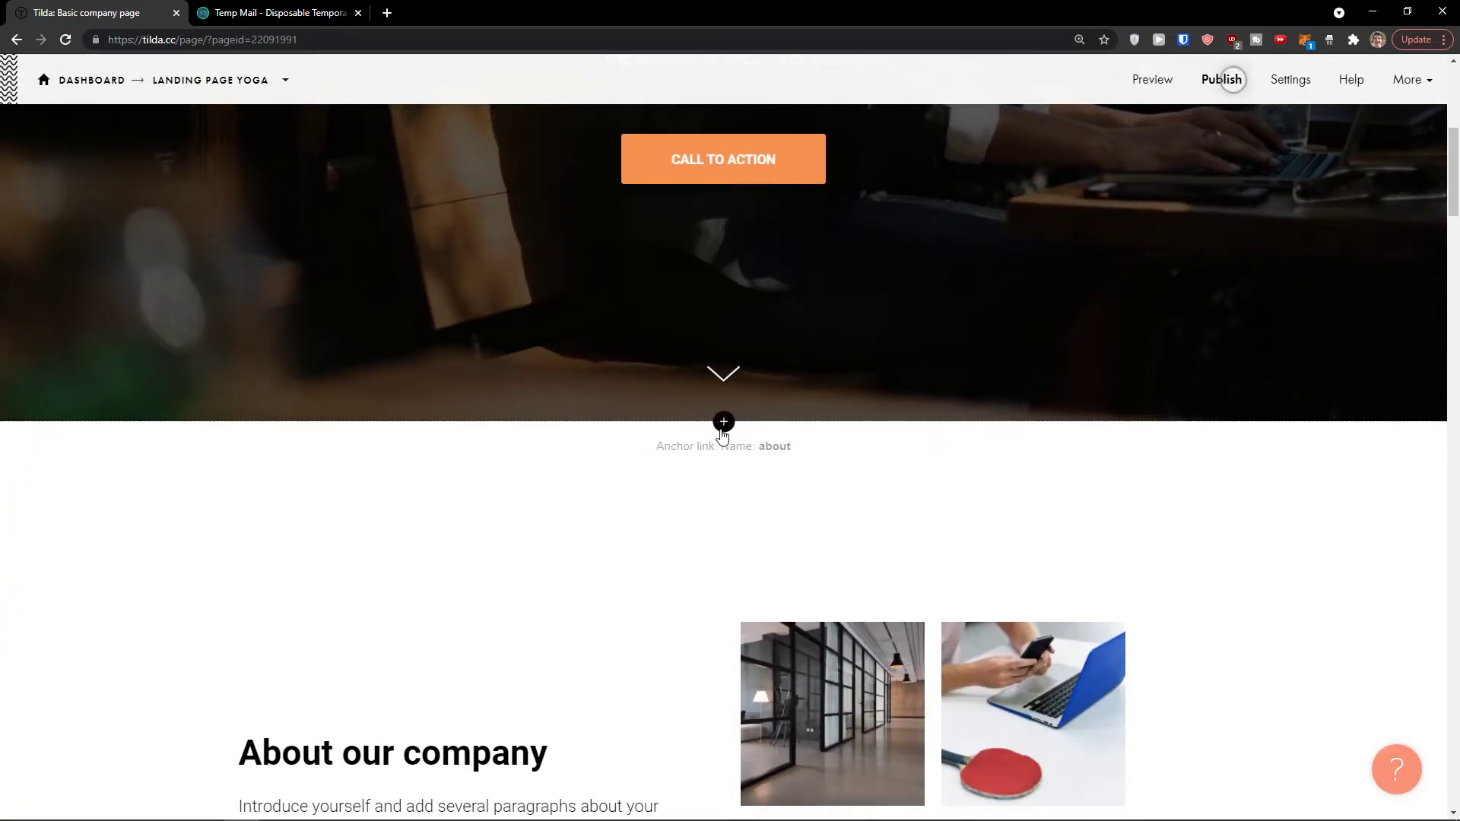
scroll(724, 418, up, 6)
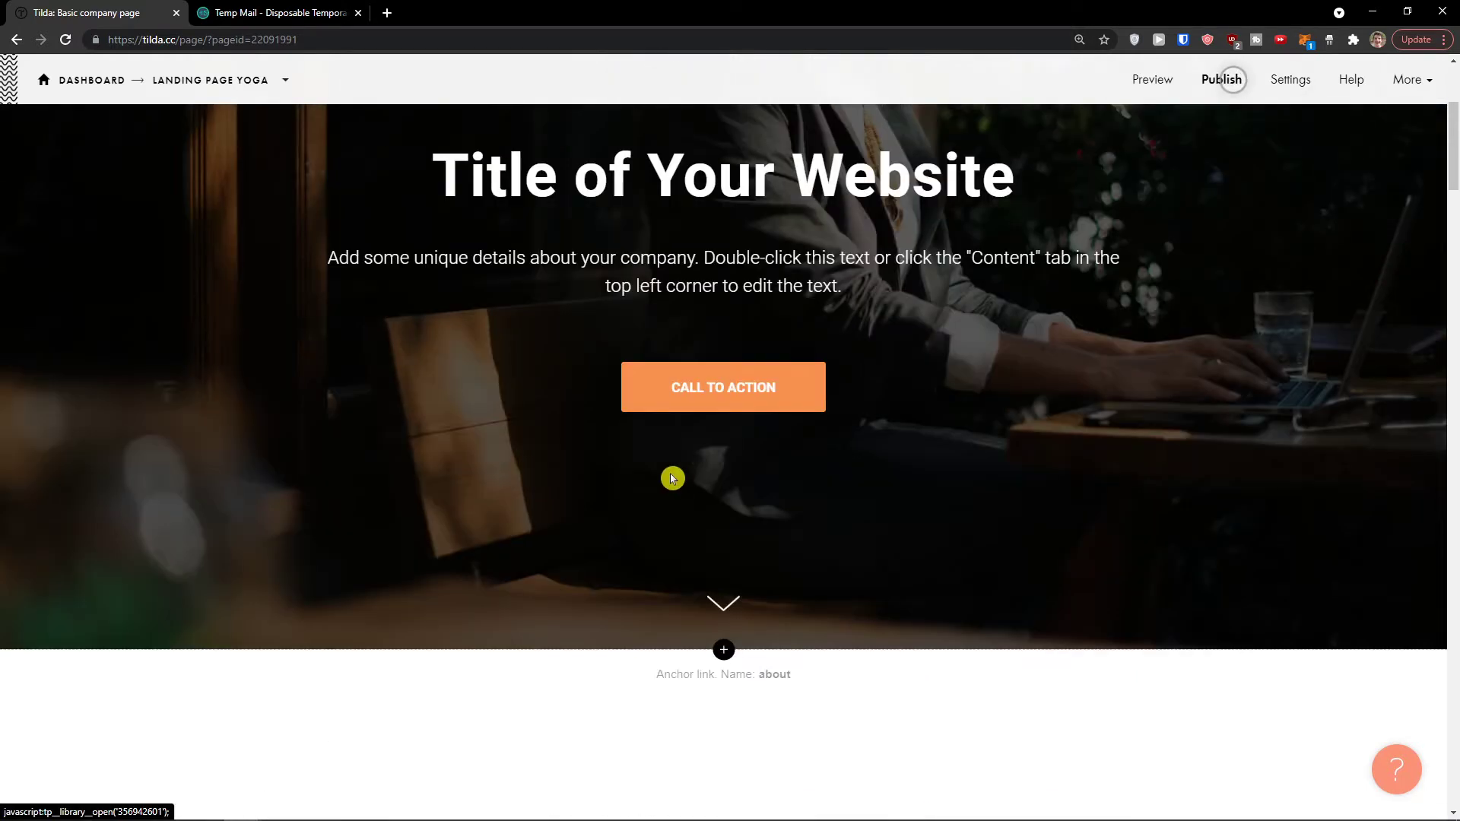
scroll(429, 256, up, 1)
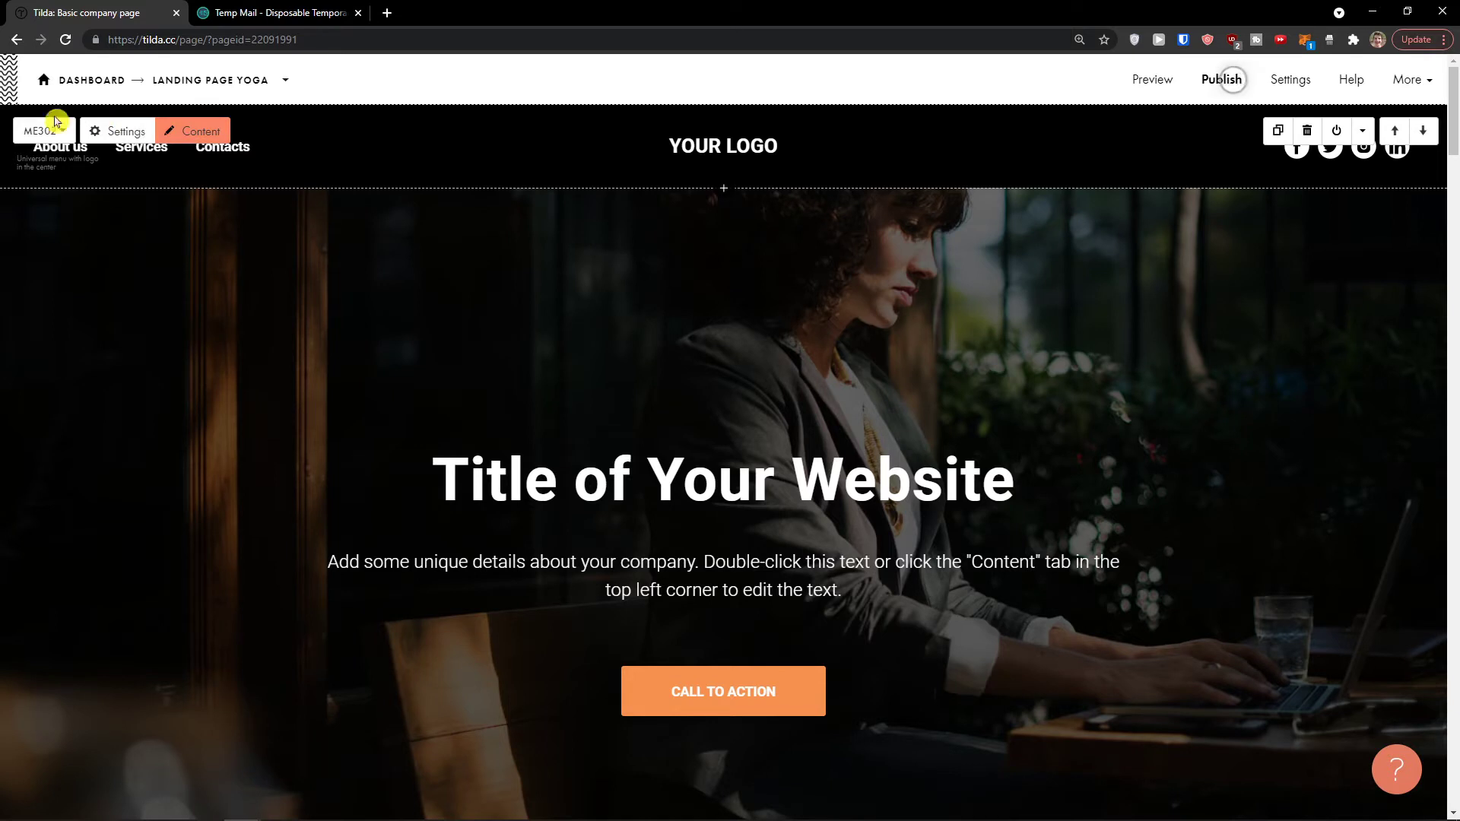
click(64, 135)
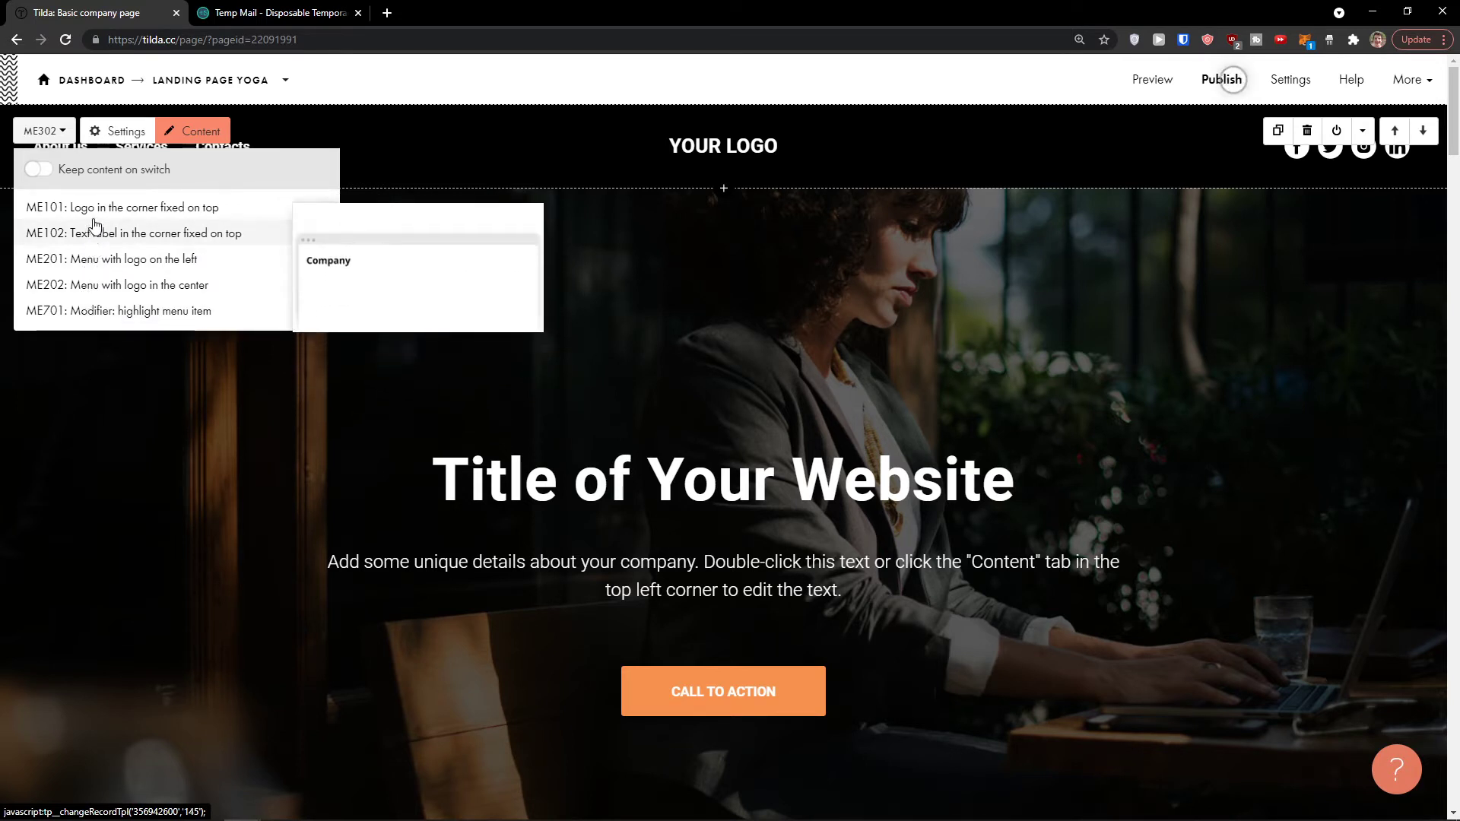
click(125, 133)
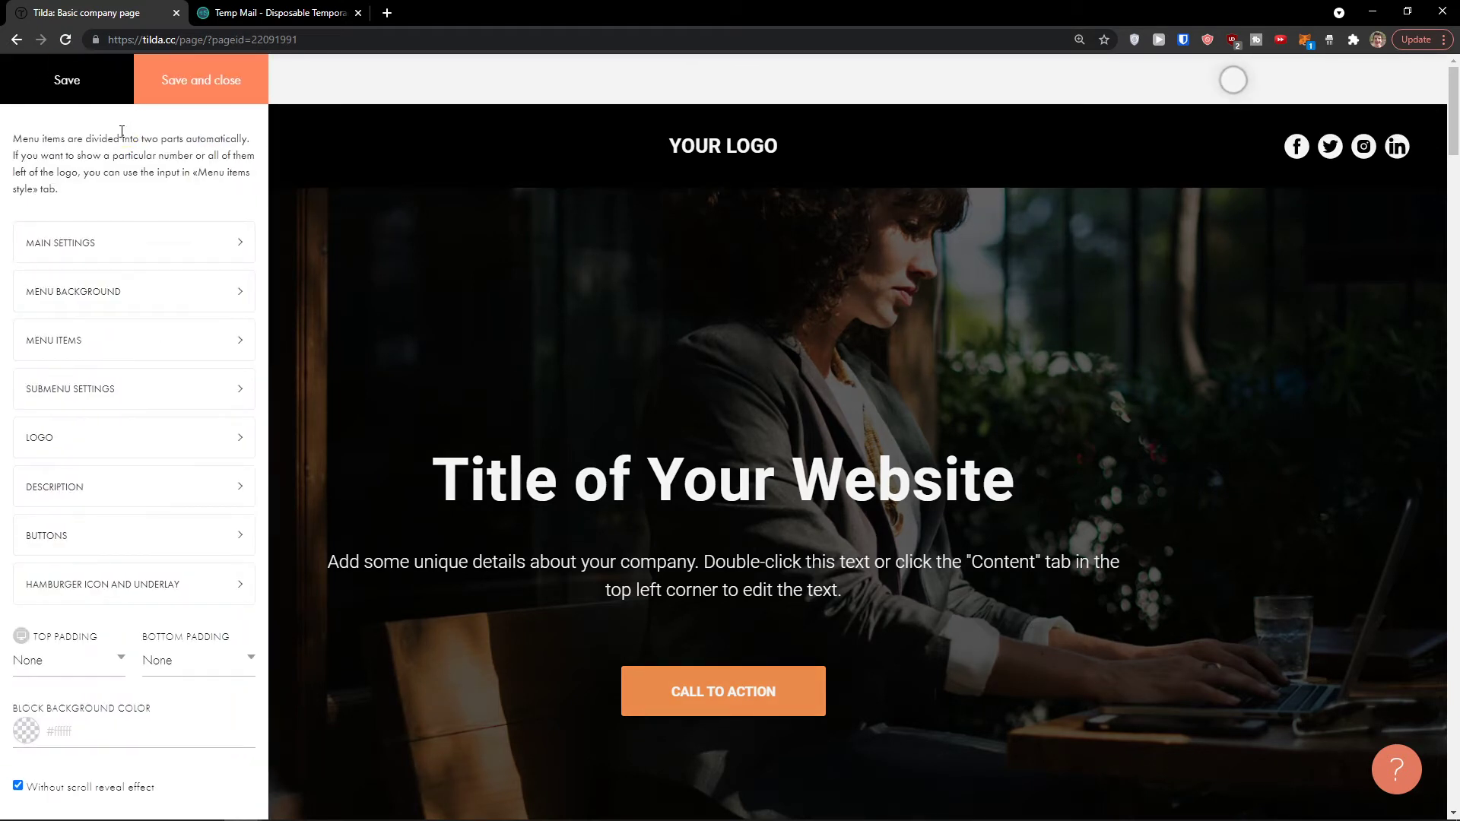
click(333, 191)
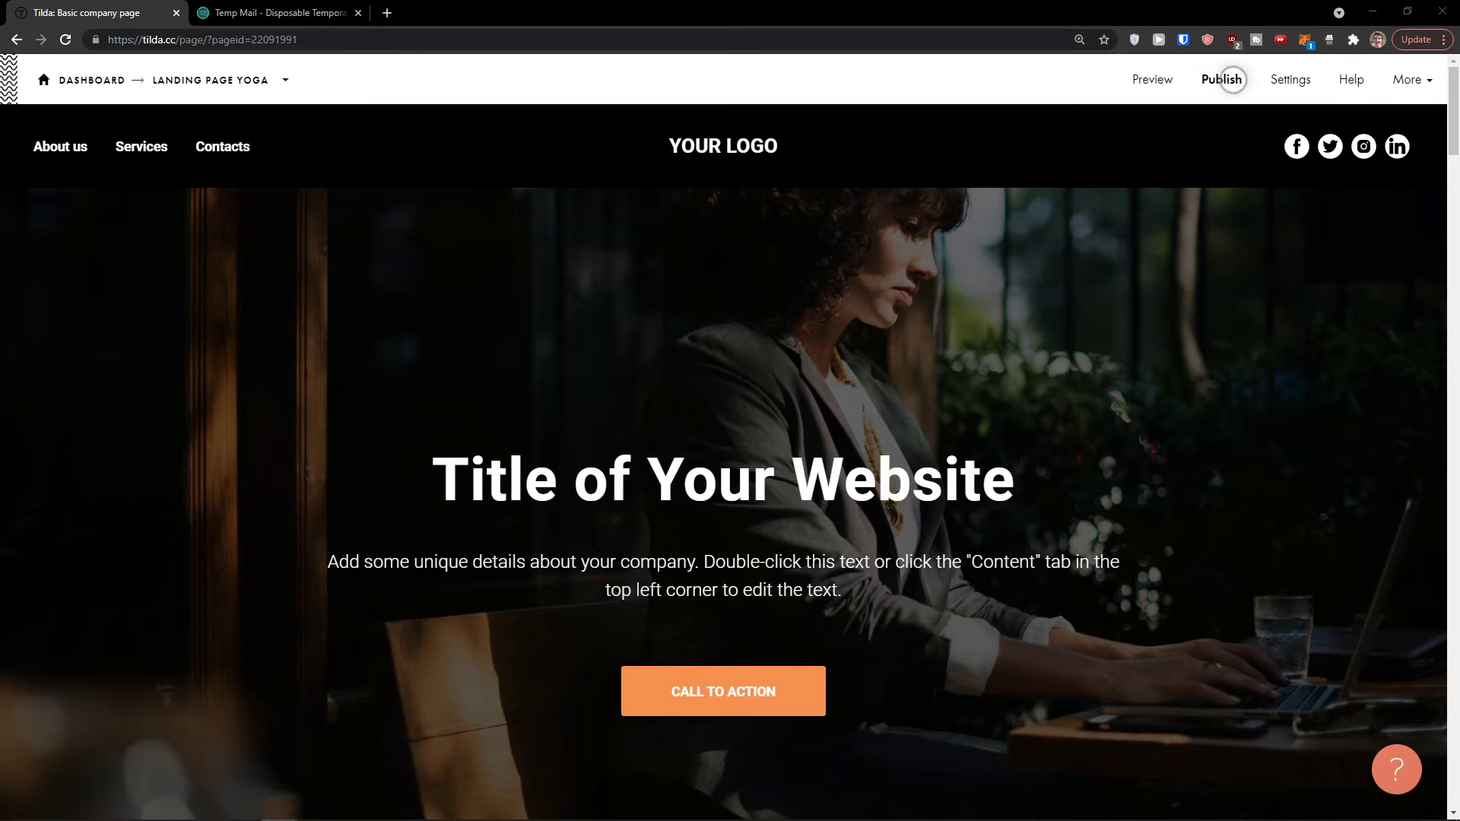
mouse_move(162, 158)
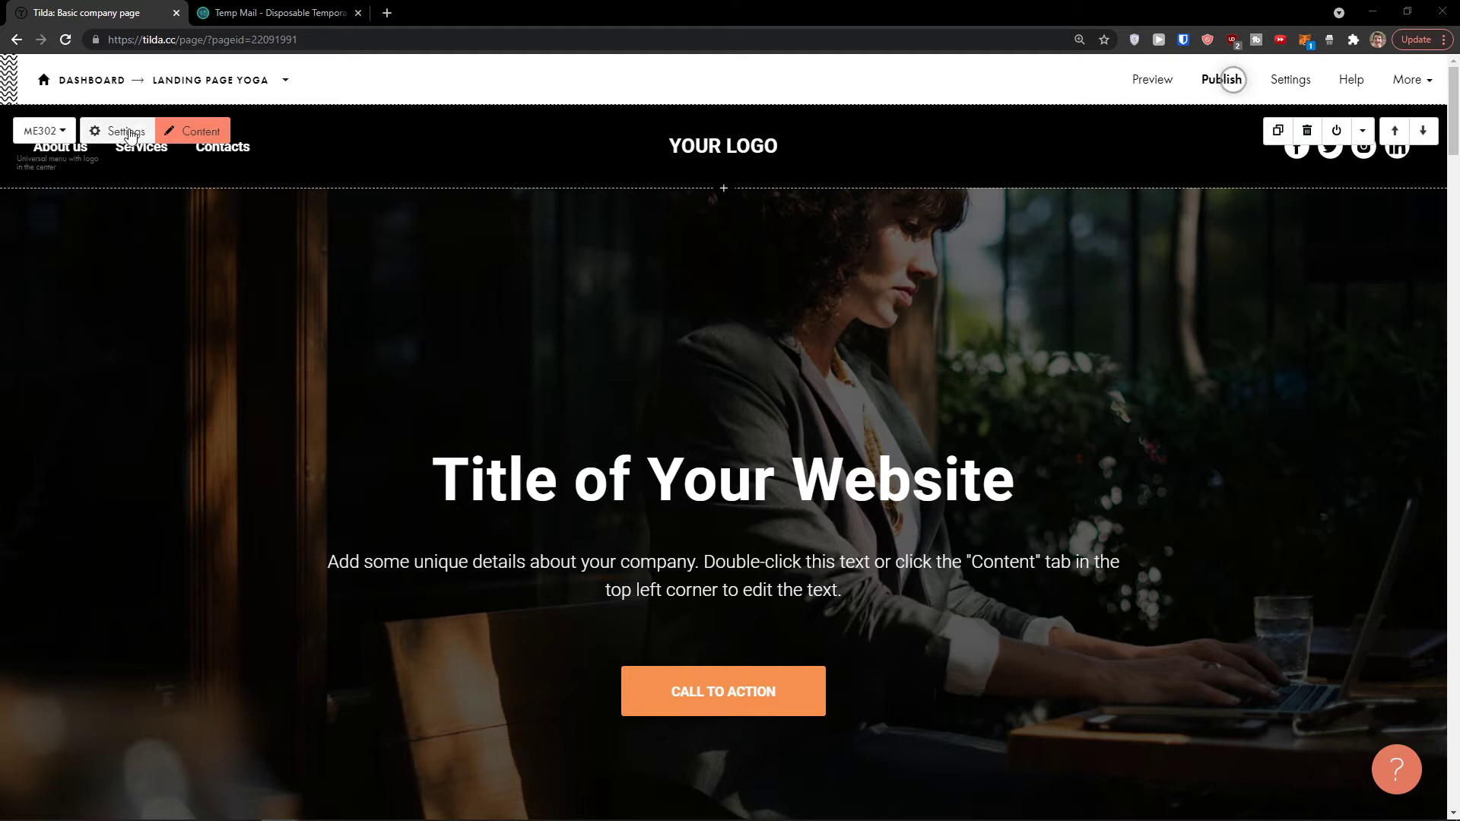
Step: In the menu content, rename Contacts to Contact and link it to form block #rec356942610
click(182, 132)
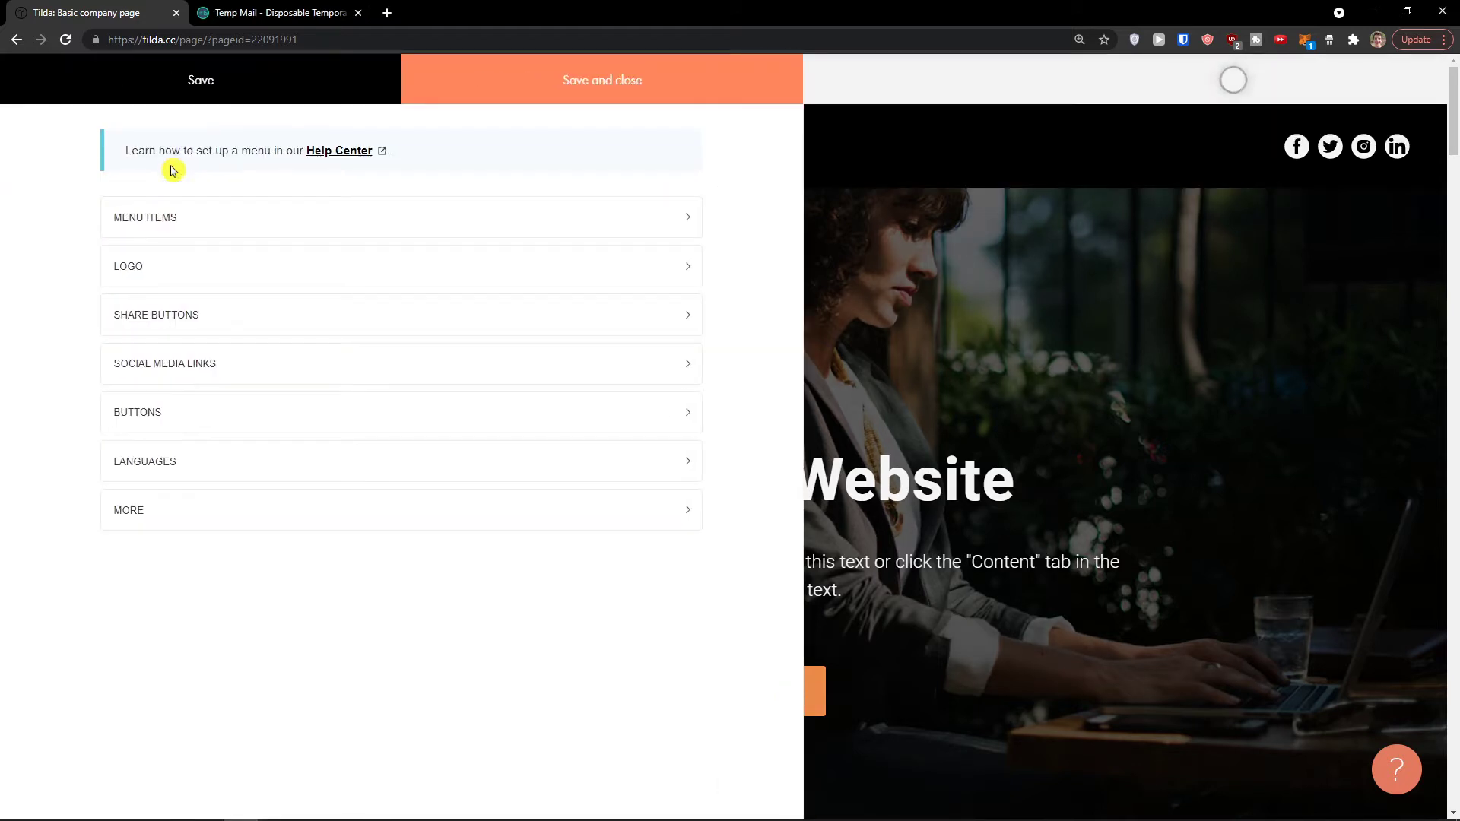
click(169, 219)
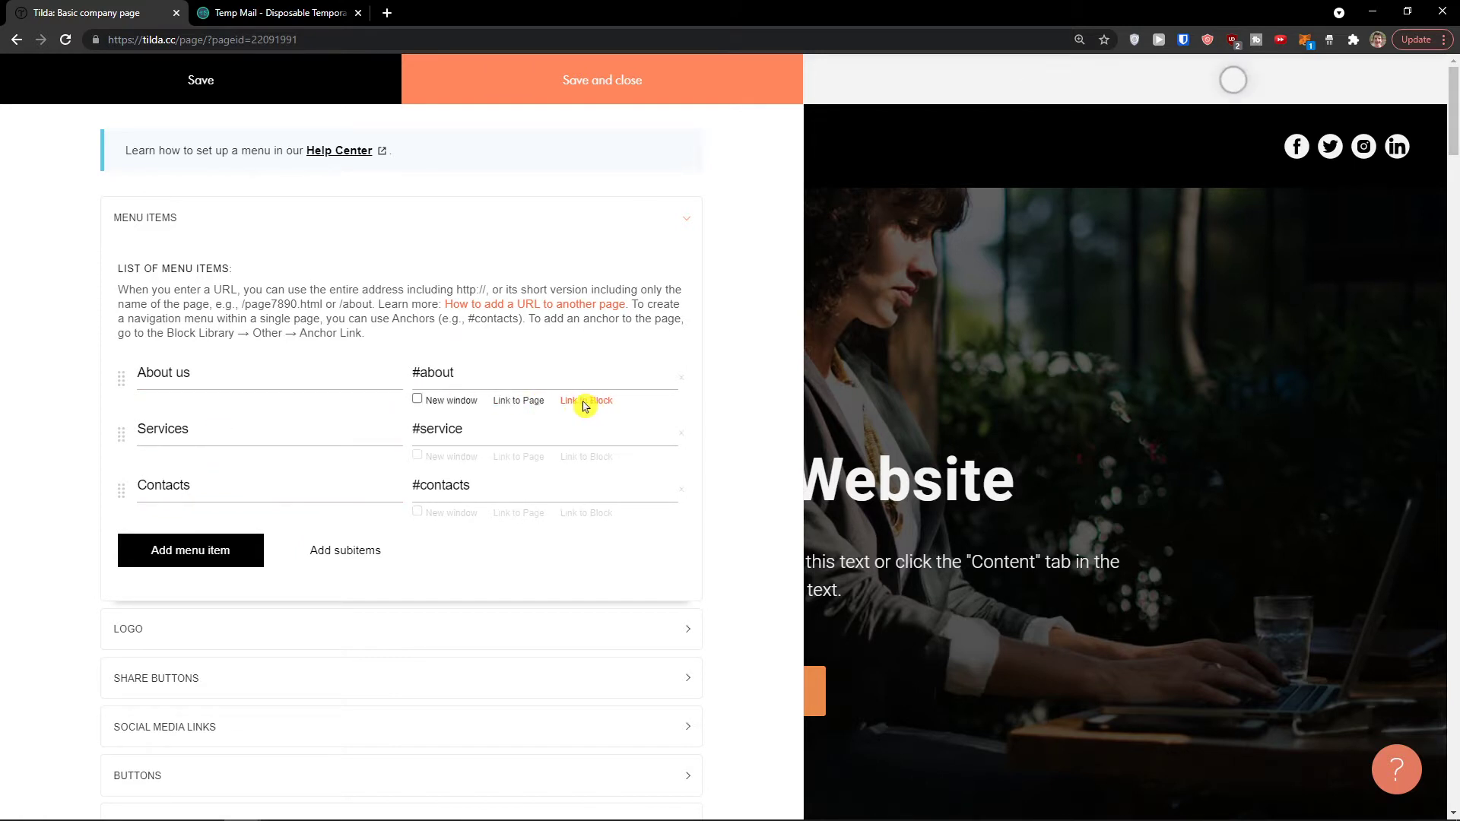
click(590, 514)
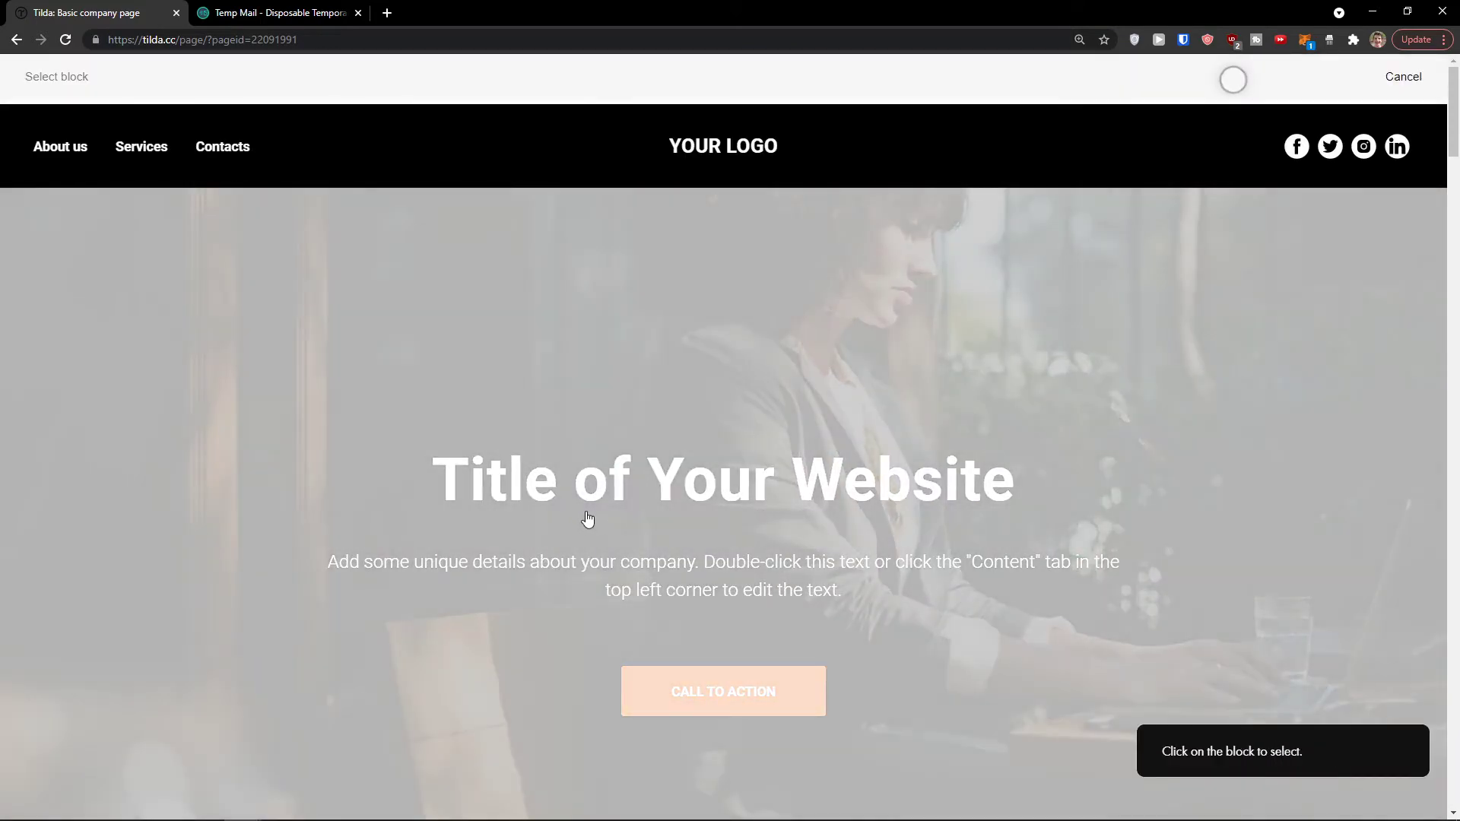
scroll(545, 512, down, 15)
scroll(492, 537, down, 15)
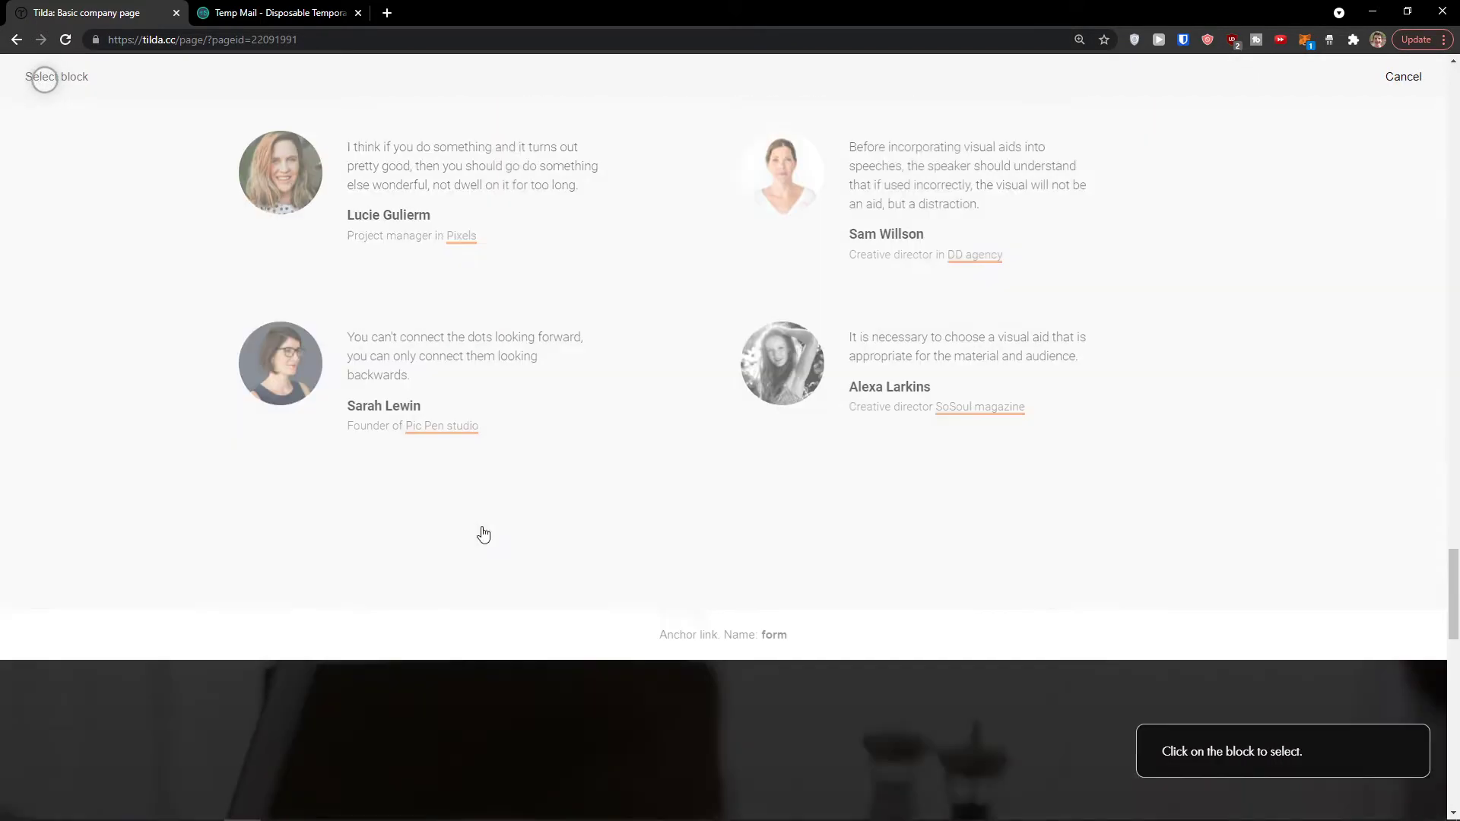
scroll(479, 531, down, 15)
scroll(456, 456, up, 5)
click(417, 365)
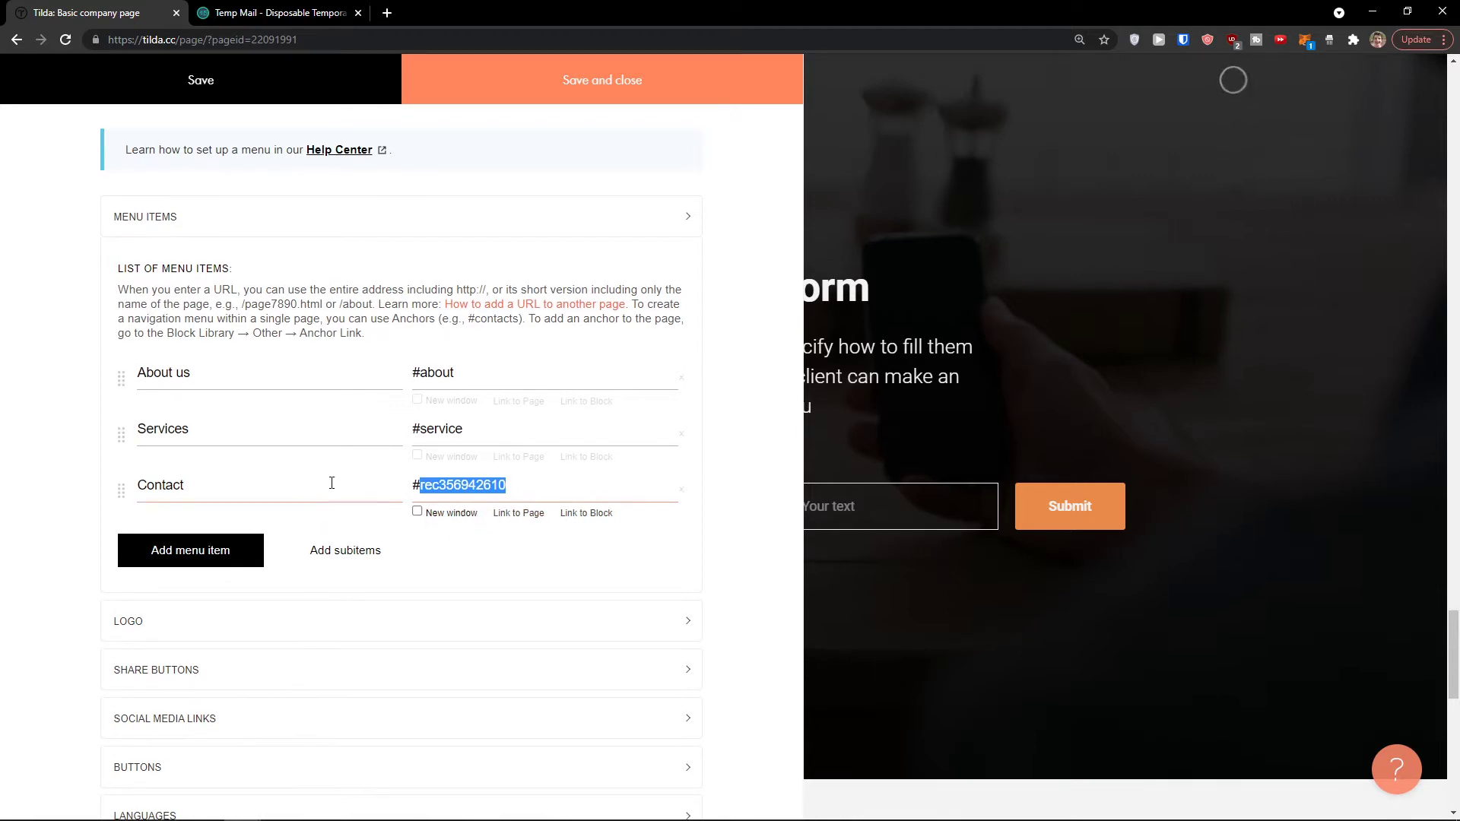
scroll(312, 494, down, 1)
Step: Replace the logo title YOUR LOGO with YOGA TEACHER
click(245, 548)
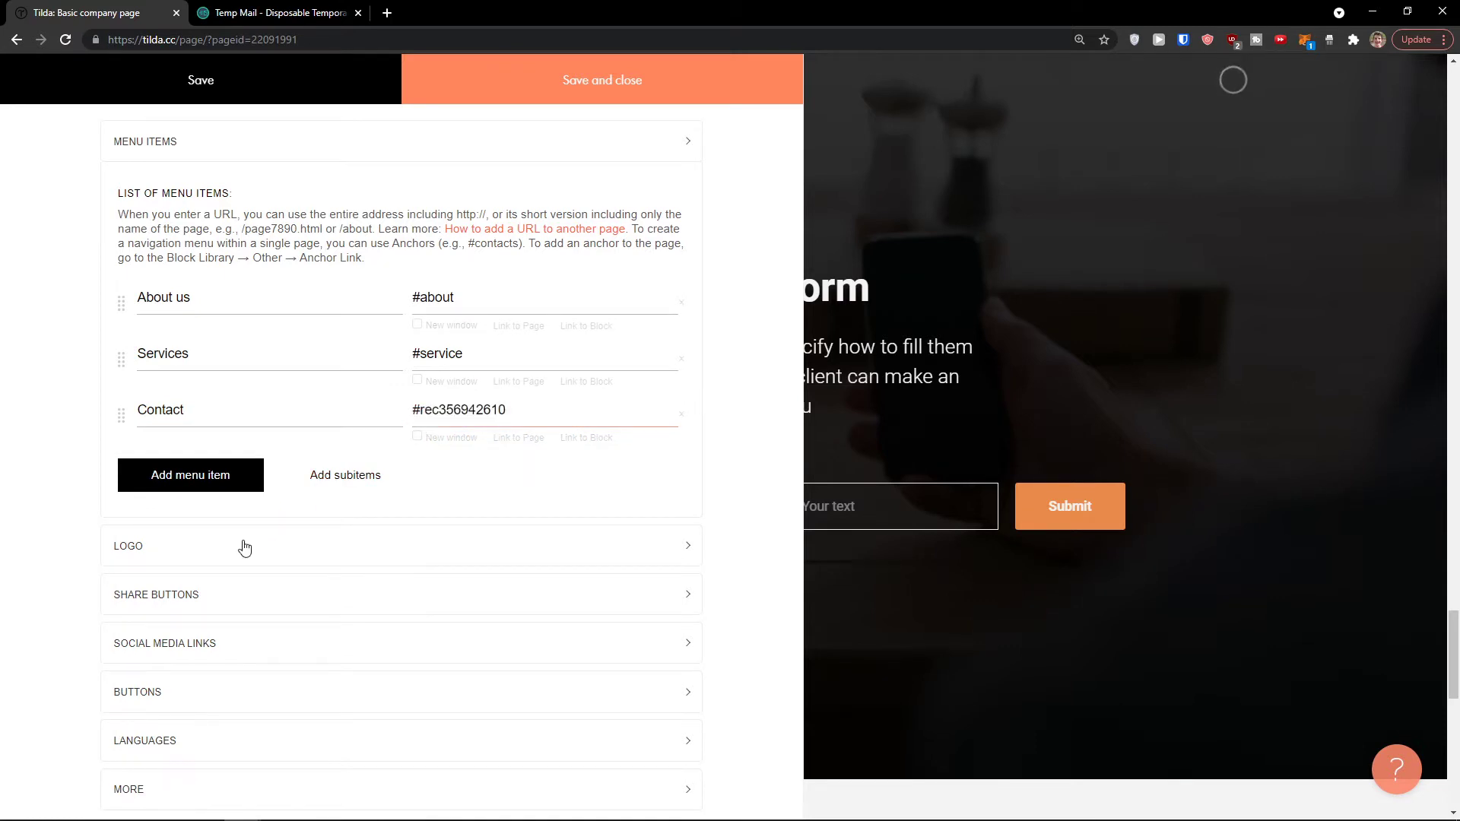
scroll(243, 547, down, 2)
triple_click(153, 478)
text(YOGA TEACHER)
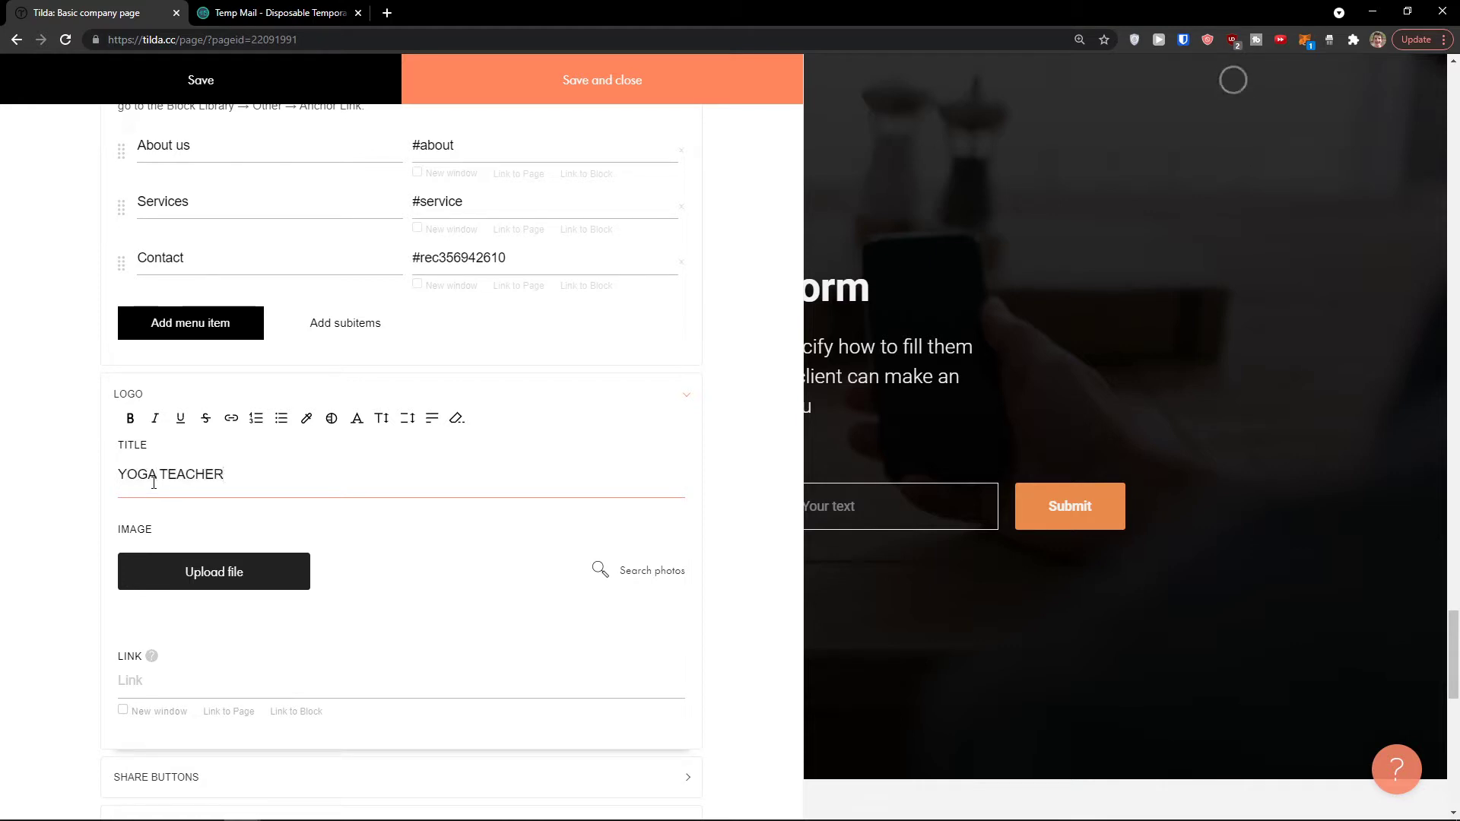
click(187, 537)
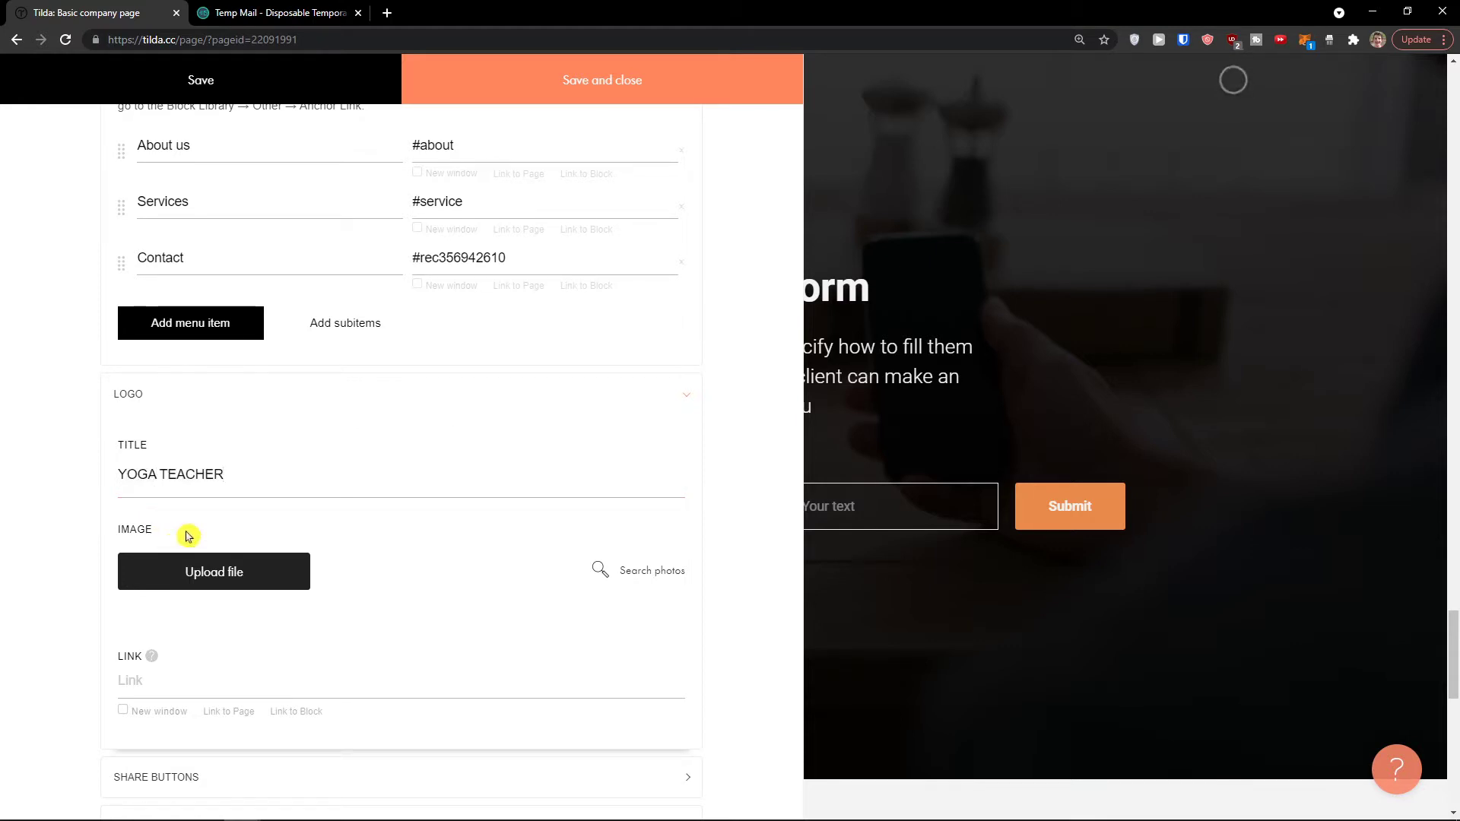
Step: Move the Contact menu item above Services
scroll(147, 598, down, 1)
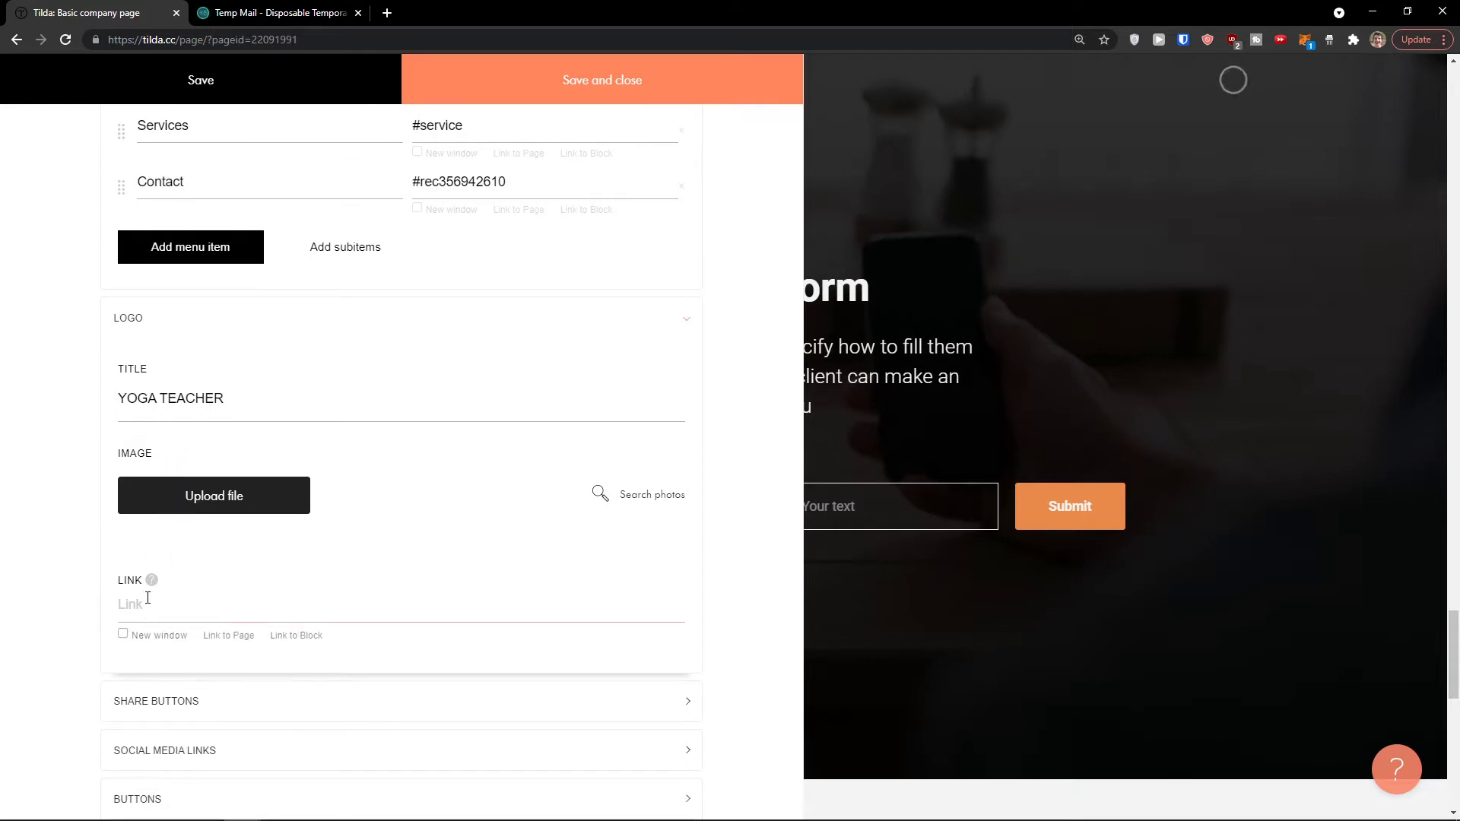
scroll(156, 605, up, 3)
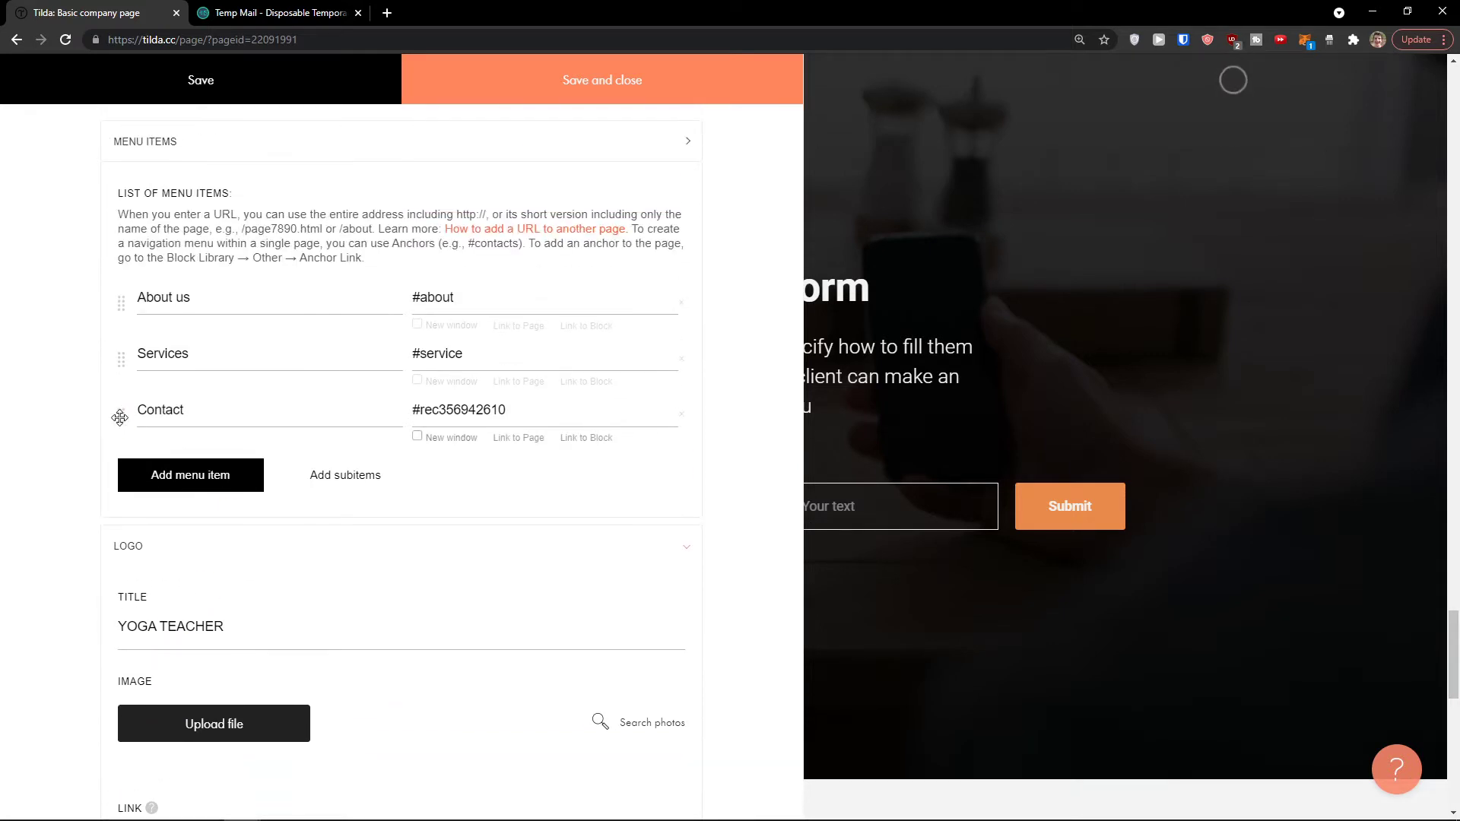
drag(124, 410, 129, 407)
scroll(140, 450, down, 5)
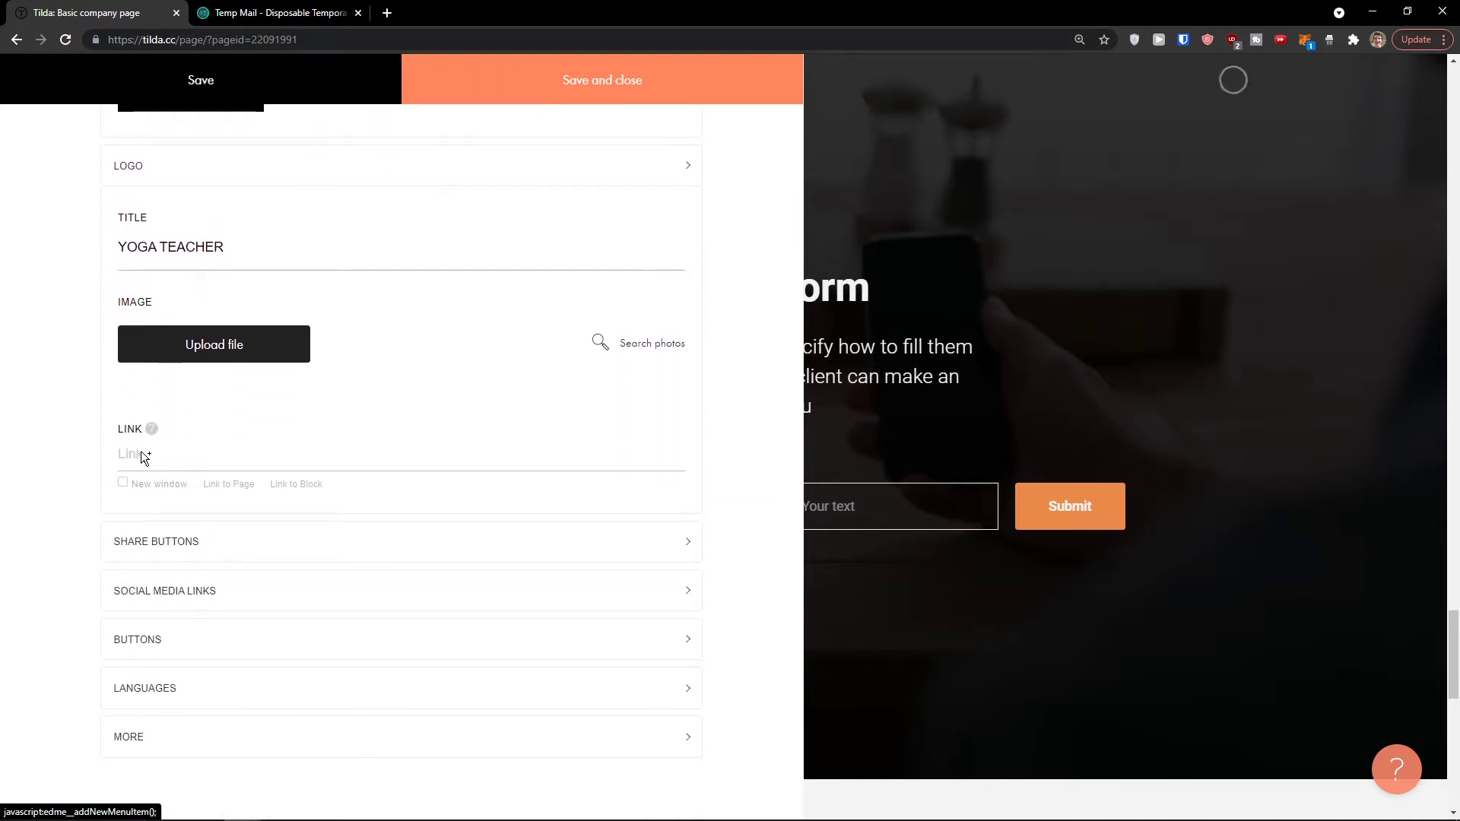
Step: Inspect the Share Buttons and Social Media Links settings, leaving them unchanged
click(183, 561)
scroll(167, 555, down, 2)
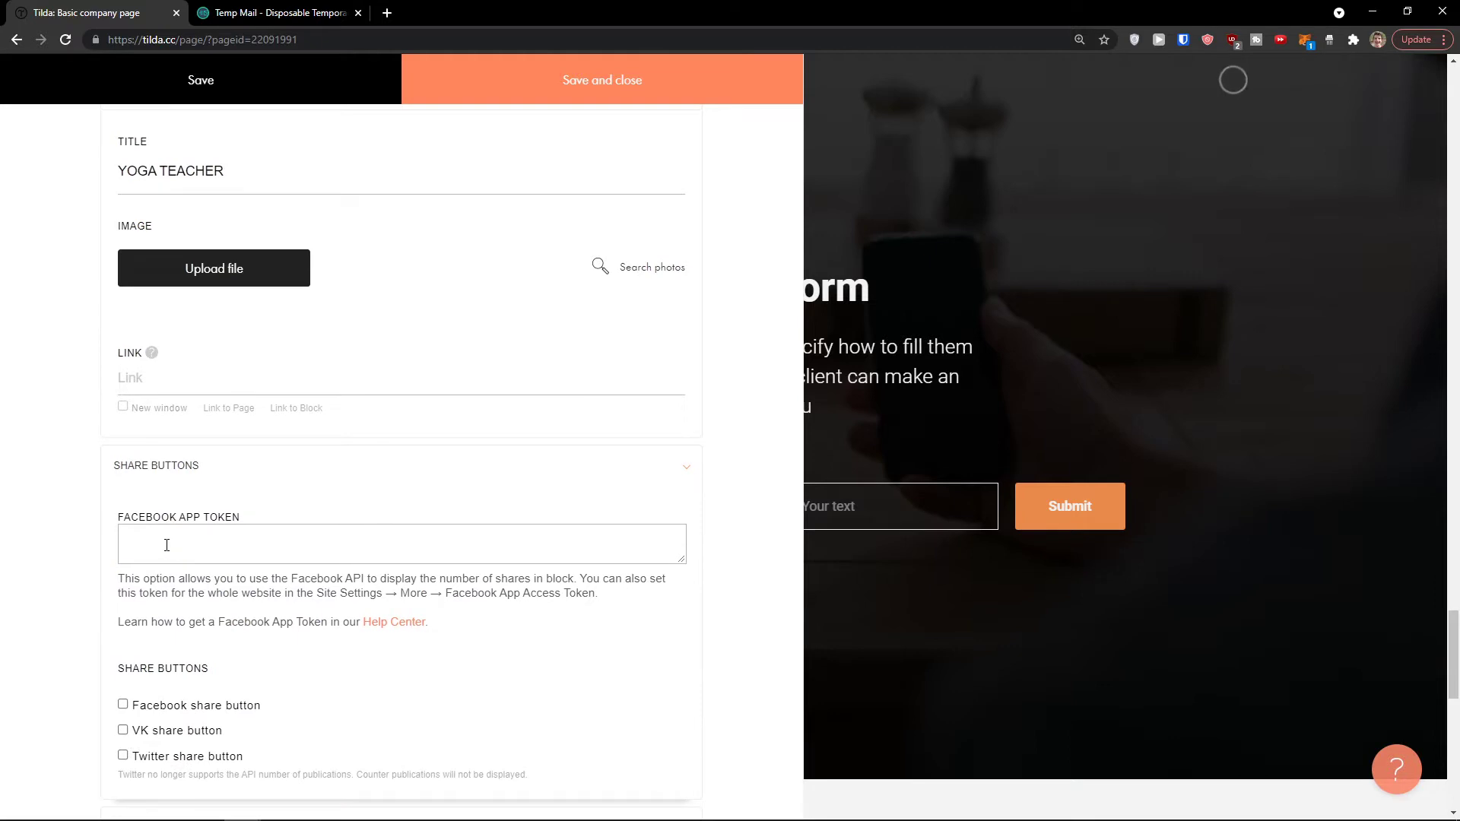
scroll(160, 548, down, 2)
scroll(160, 544, up, 2)
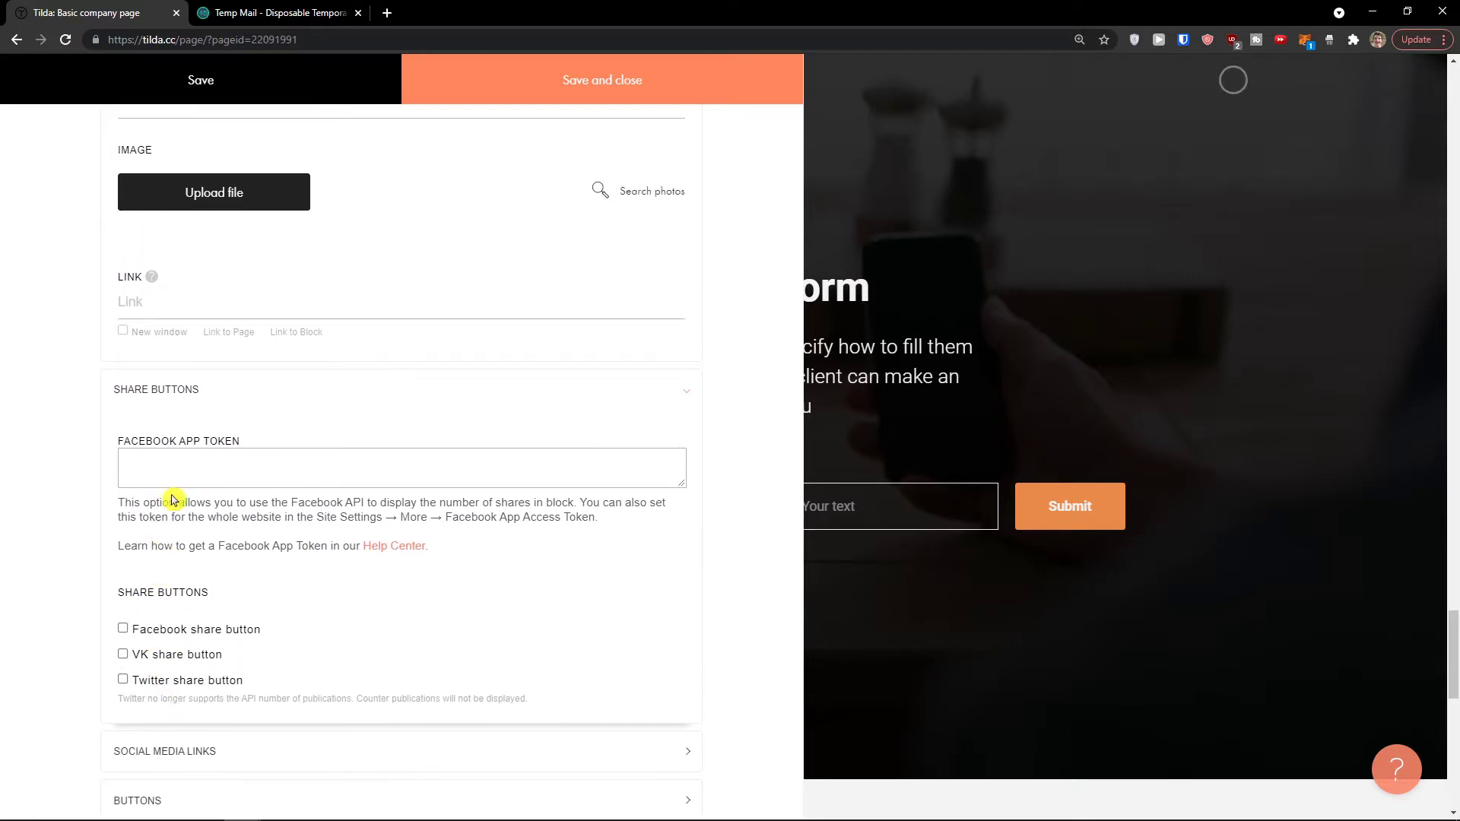
click(174, 391)
scroll(152, 356, up, 3)
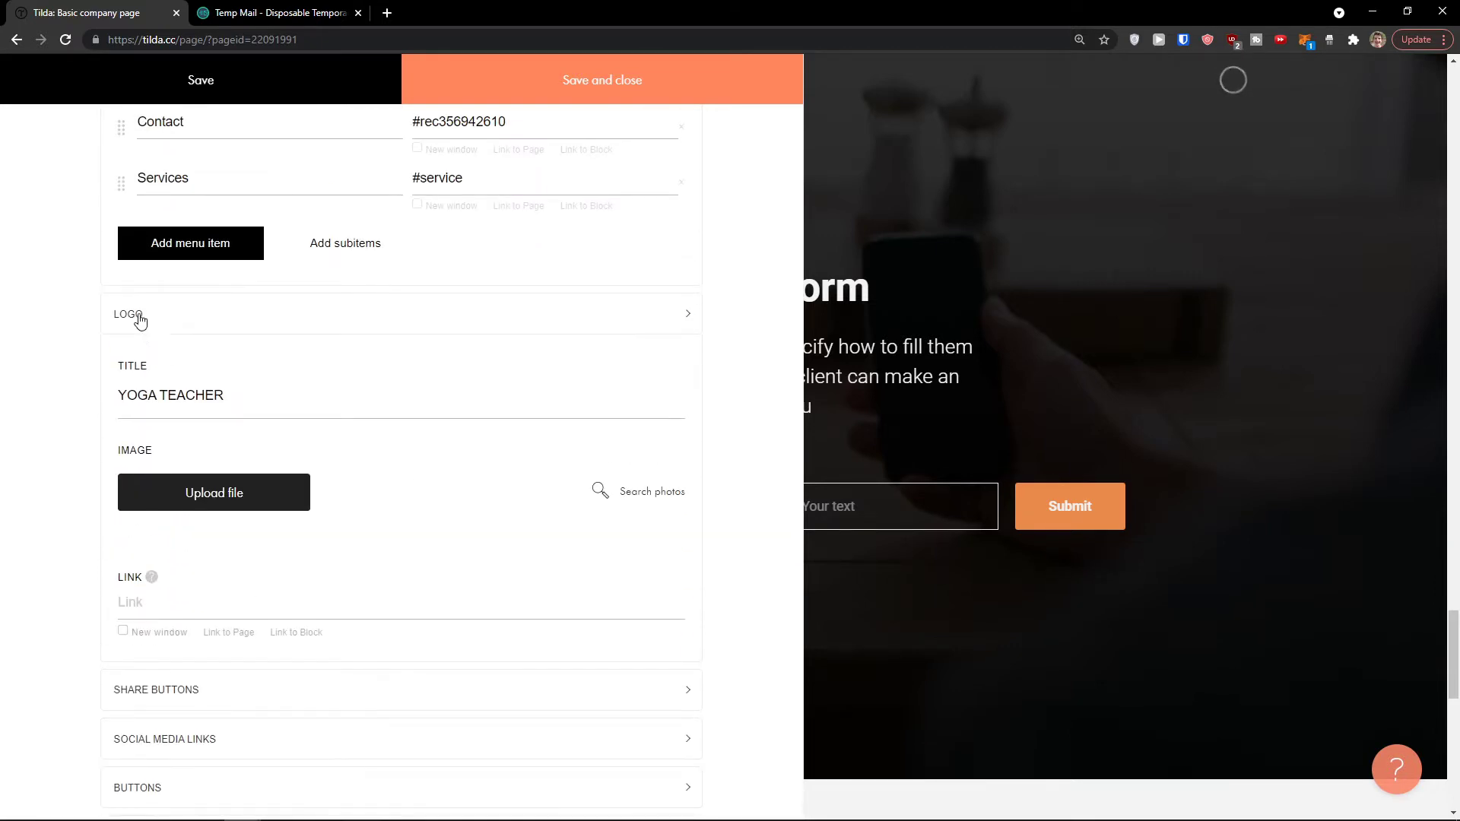
scroll(153, 407, down, 2)
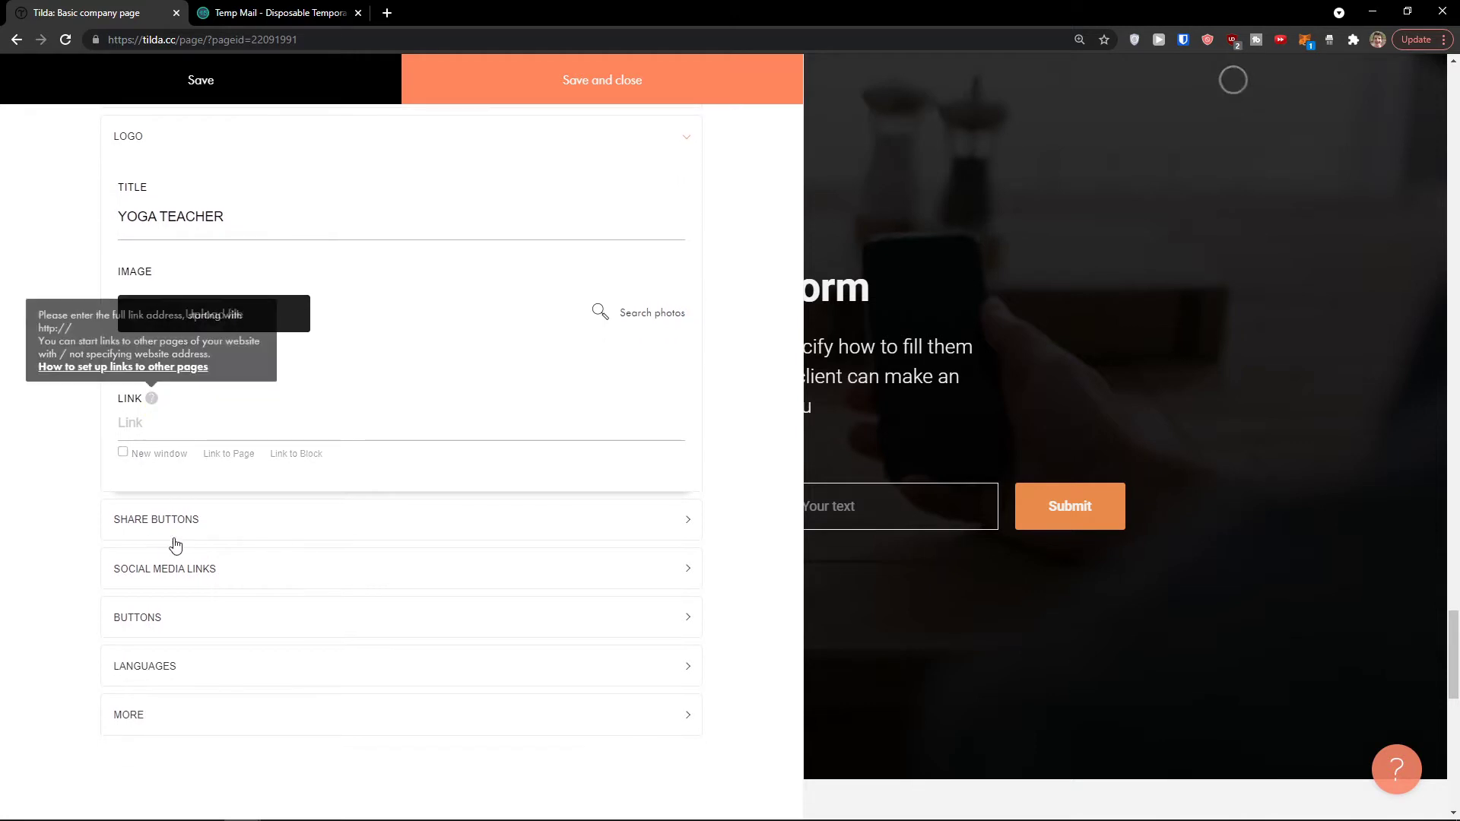
click(170, 568)
scroll(171, 542, down, 1)
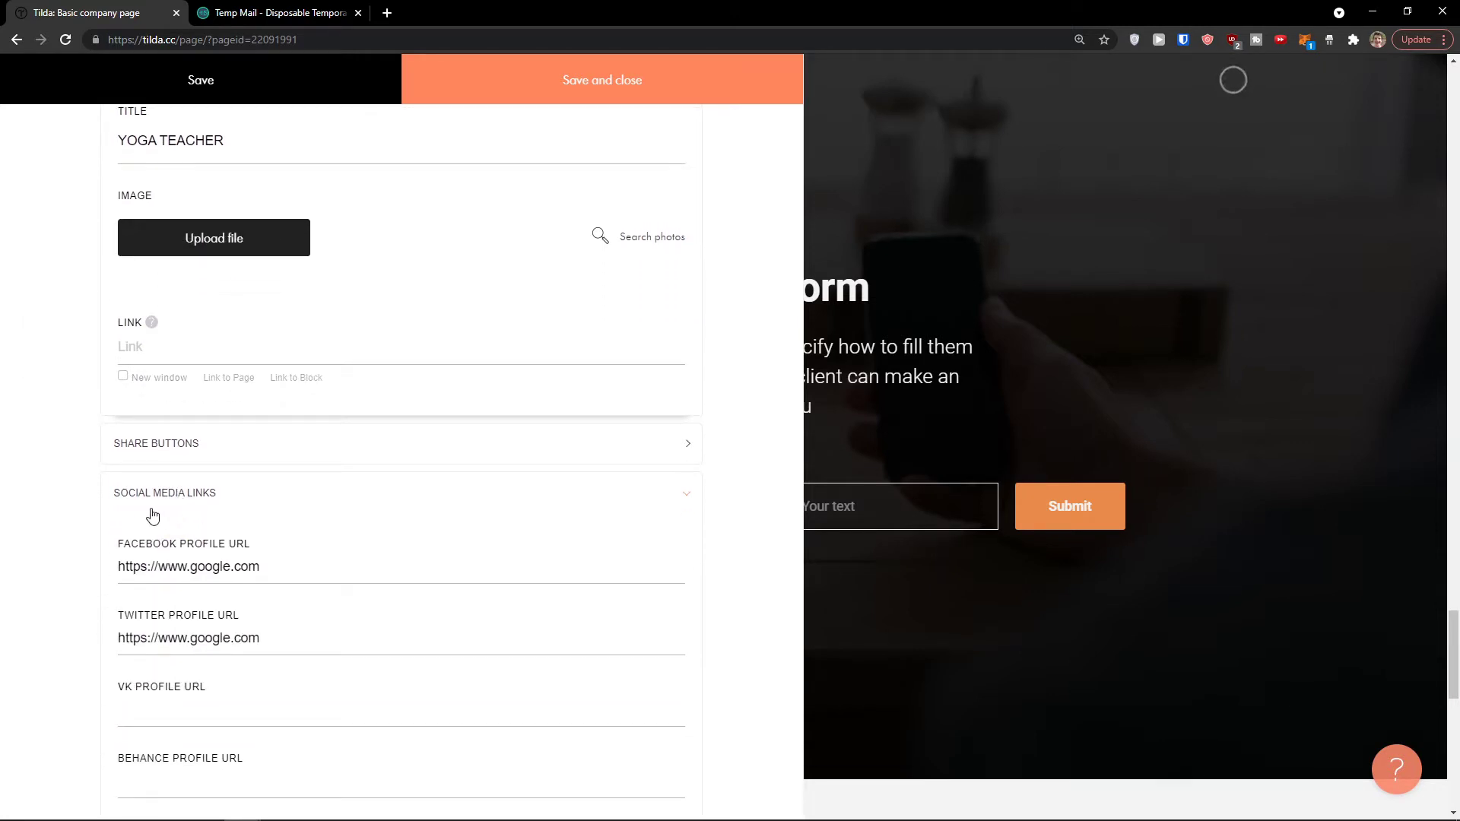
click(153, 516)
Step: Inspect the Buttons and More settings, then save and close the menu editor
click(149, 615)
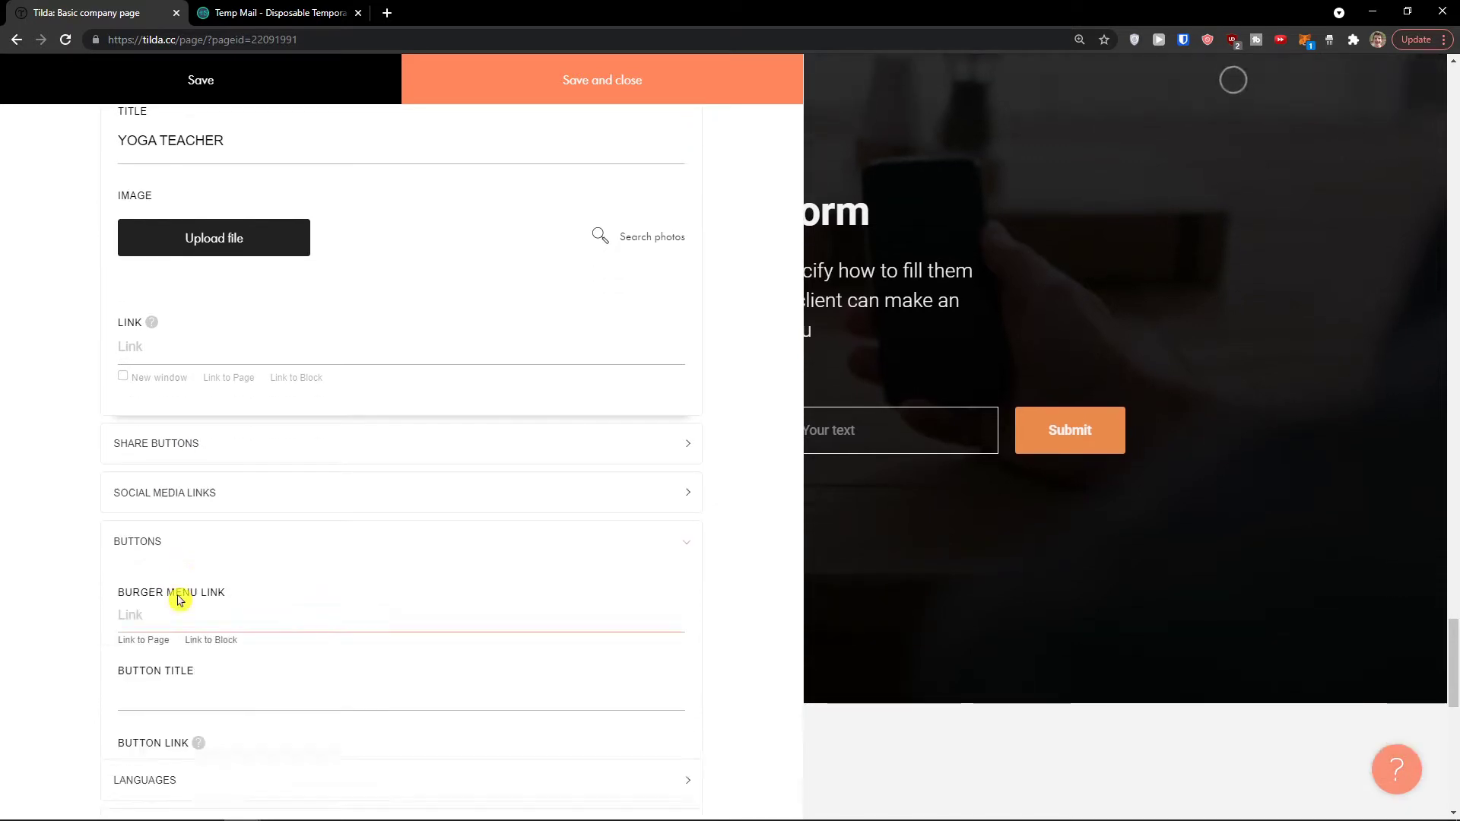
scroll(199, 610, down, 2)
scroll(197, 611, down, 1)
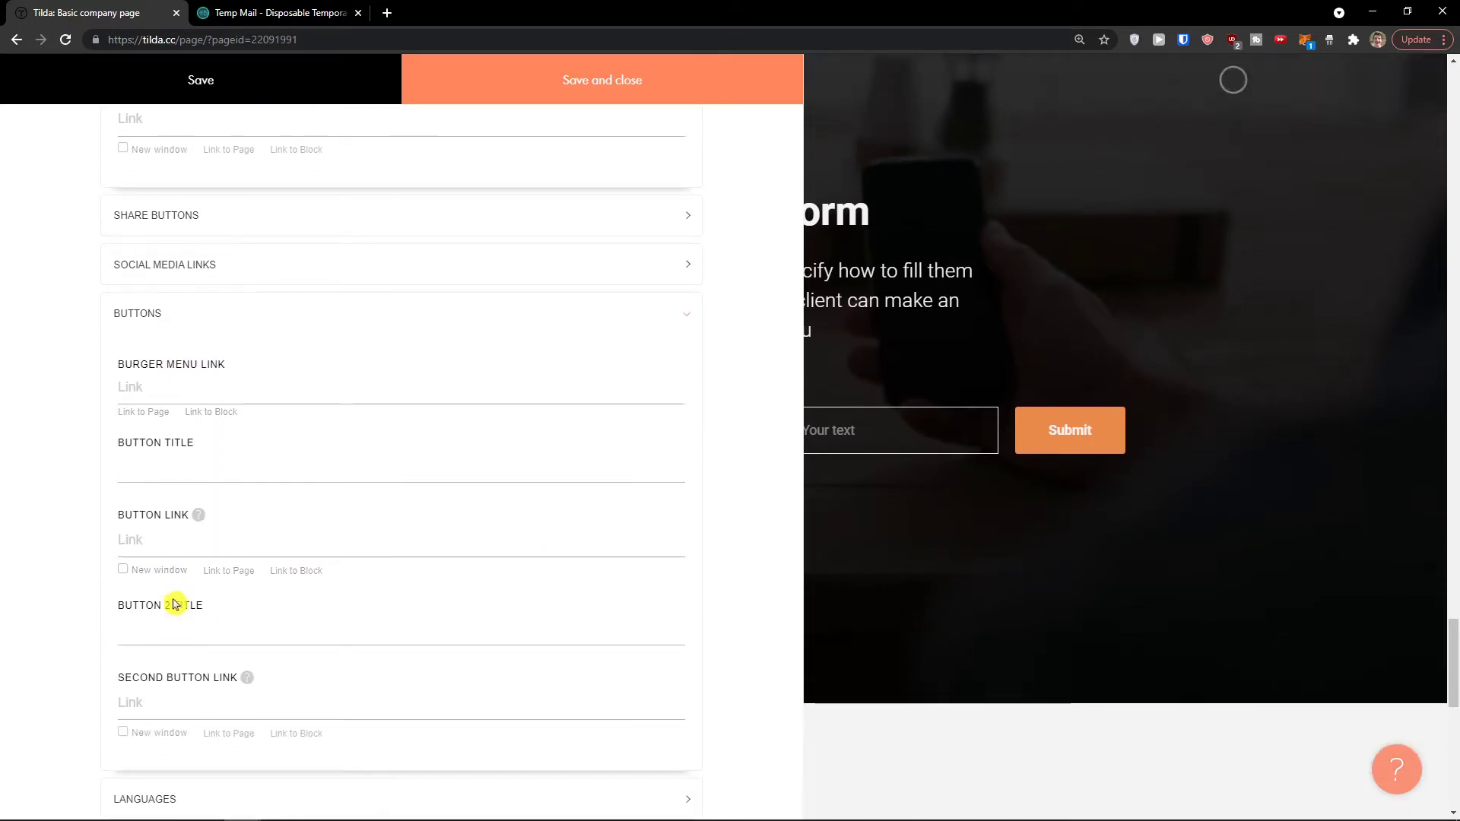
scroll(179, 430, up, 1)
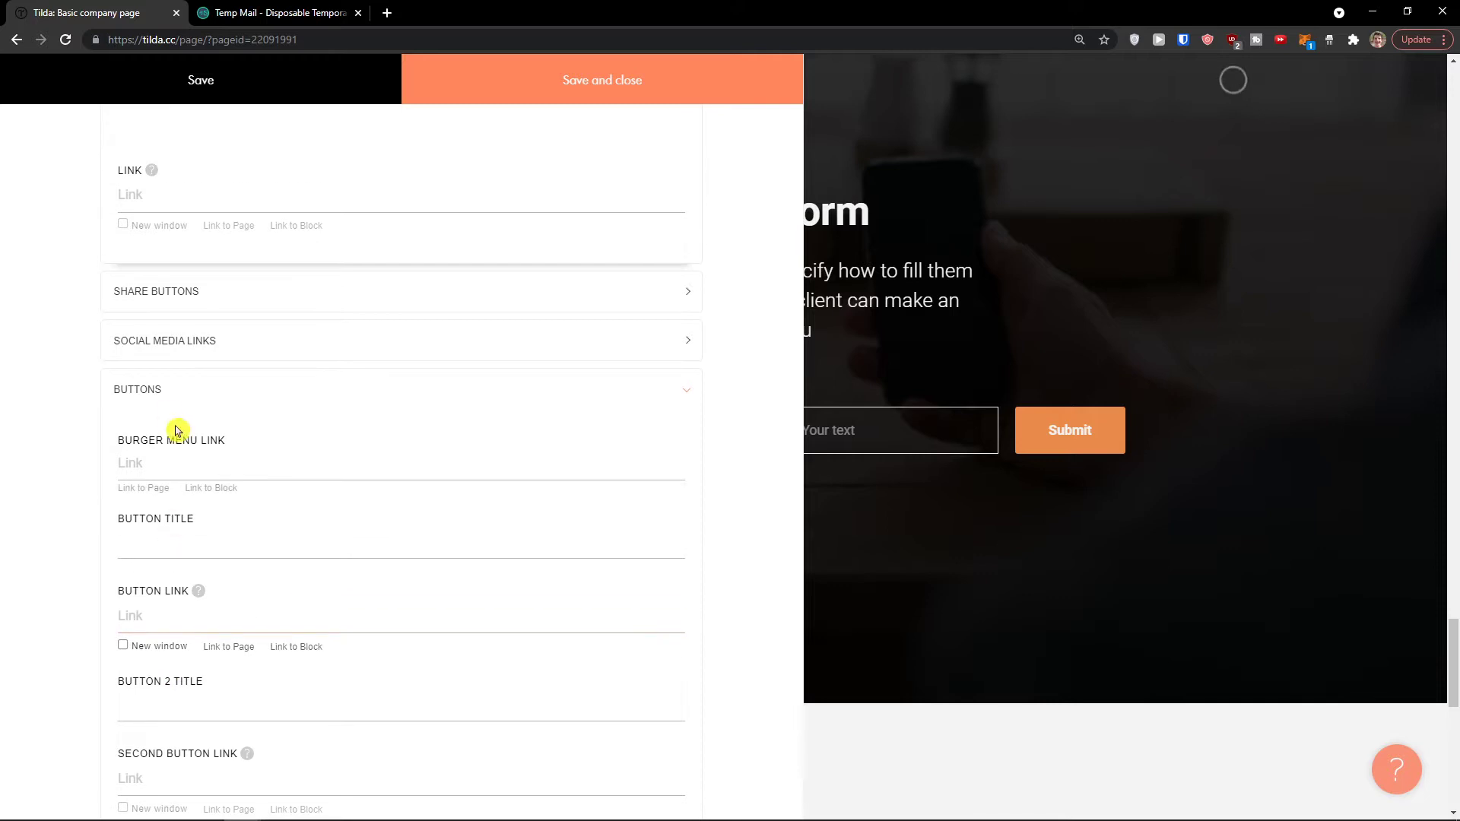
click(130, 388)
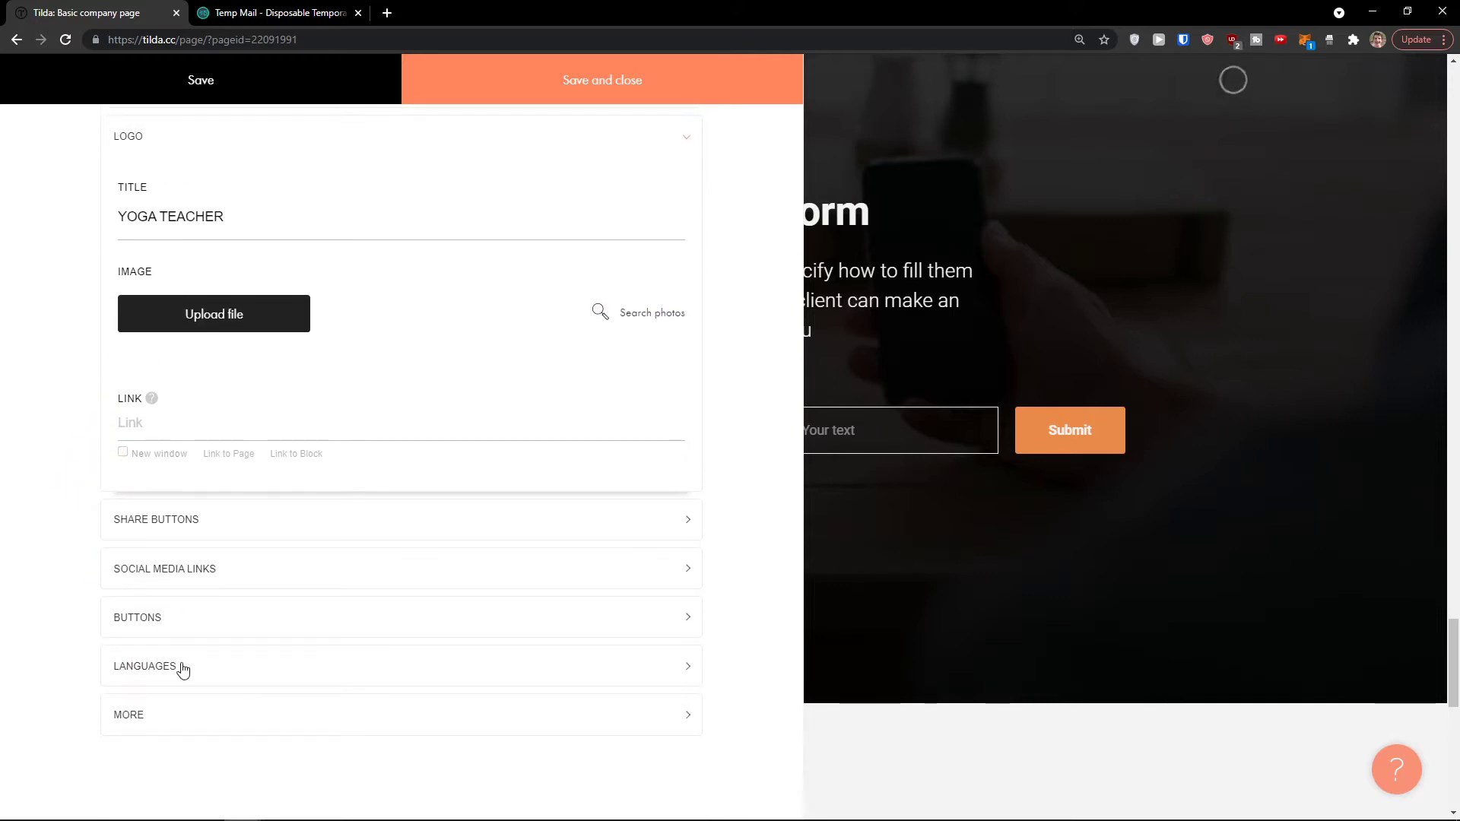
click(152, 715)
scroll(160, 632, down, 3)
scroll(122, 533, up, 4)
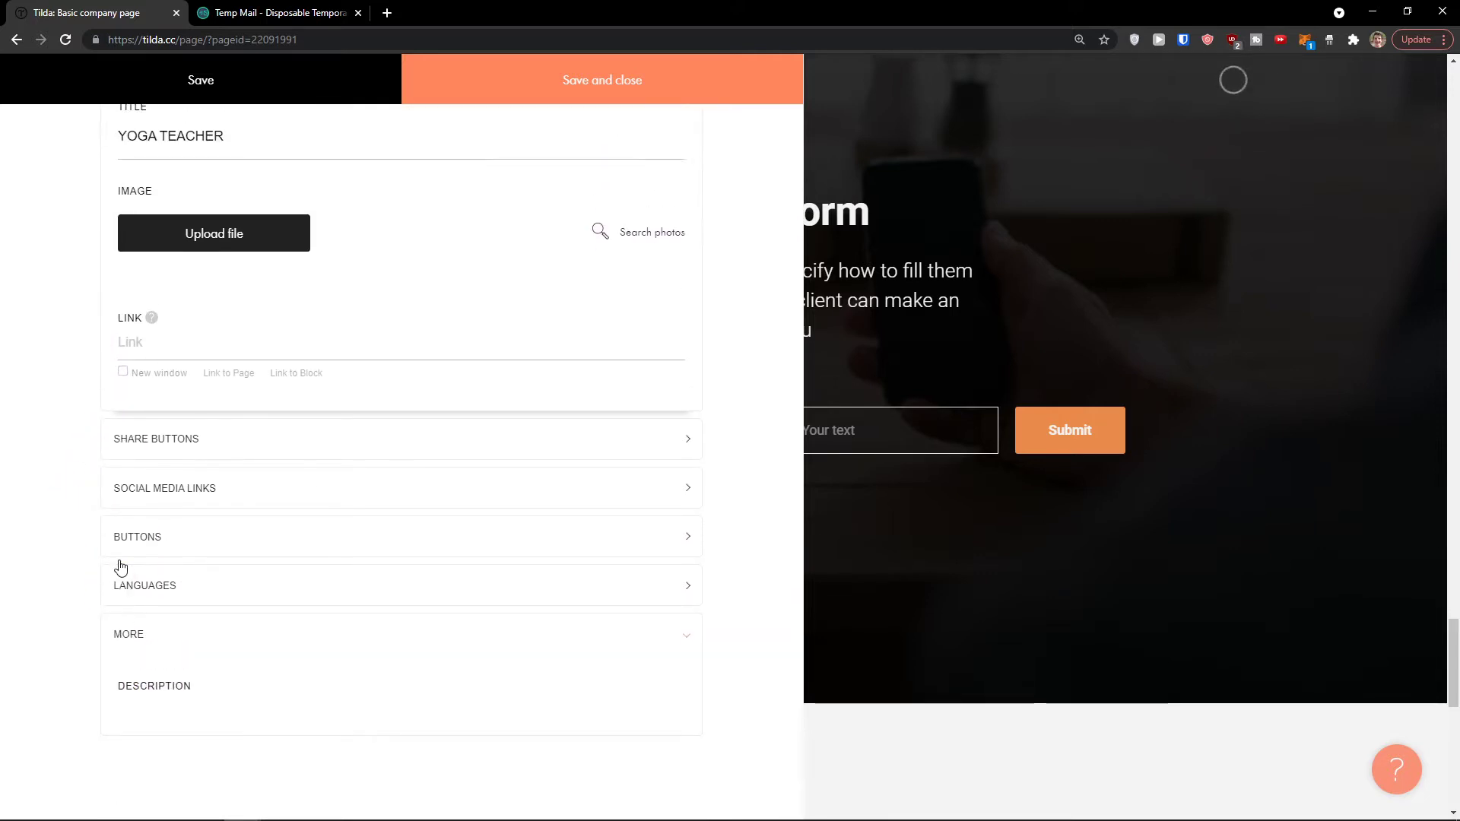
scroll(120, 596, up, 5)
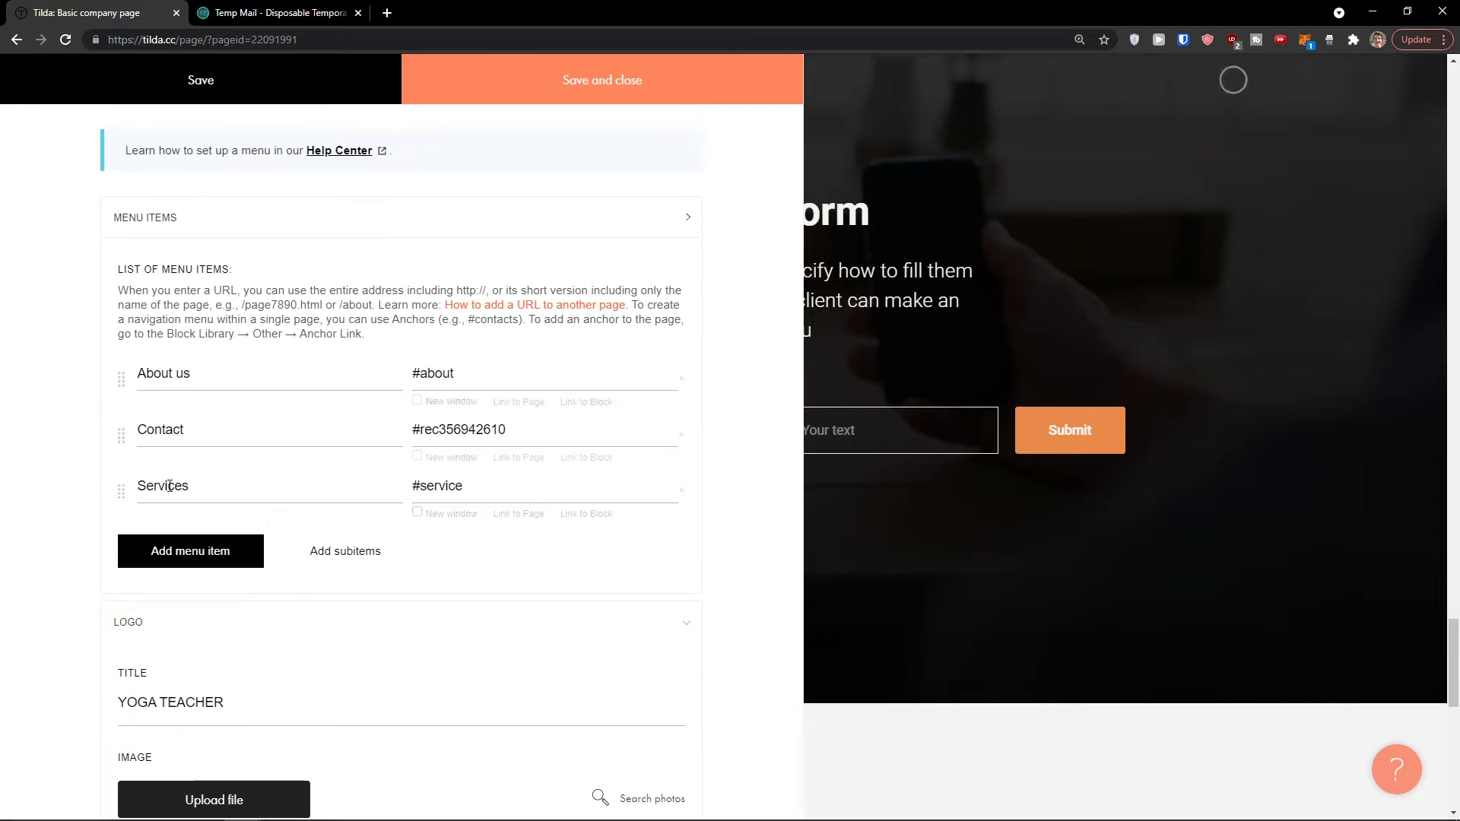
click(529, 90)
Step: Test the header's Contact link twice, confirming it jumps to the contact form
scroll(590, 290, up, 10)
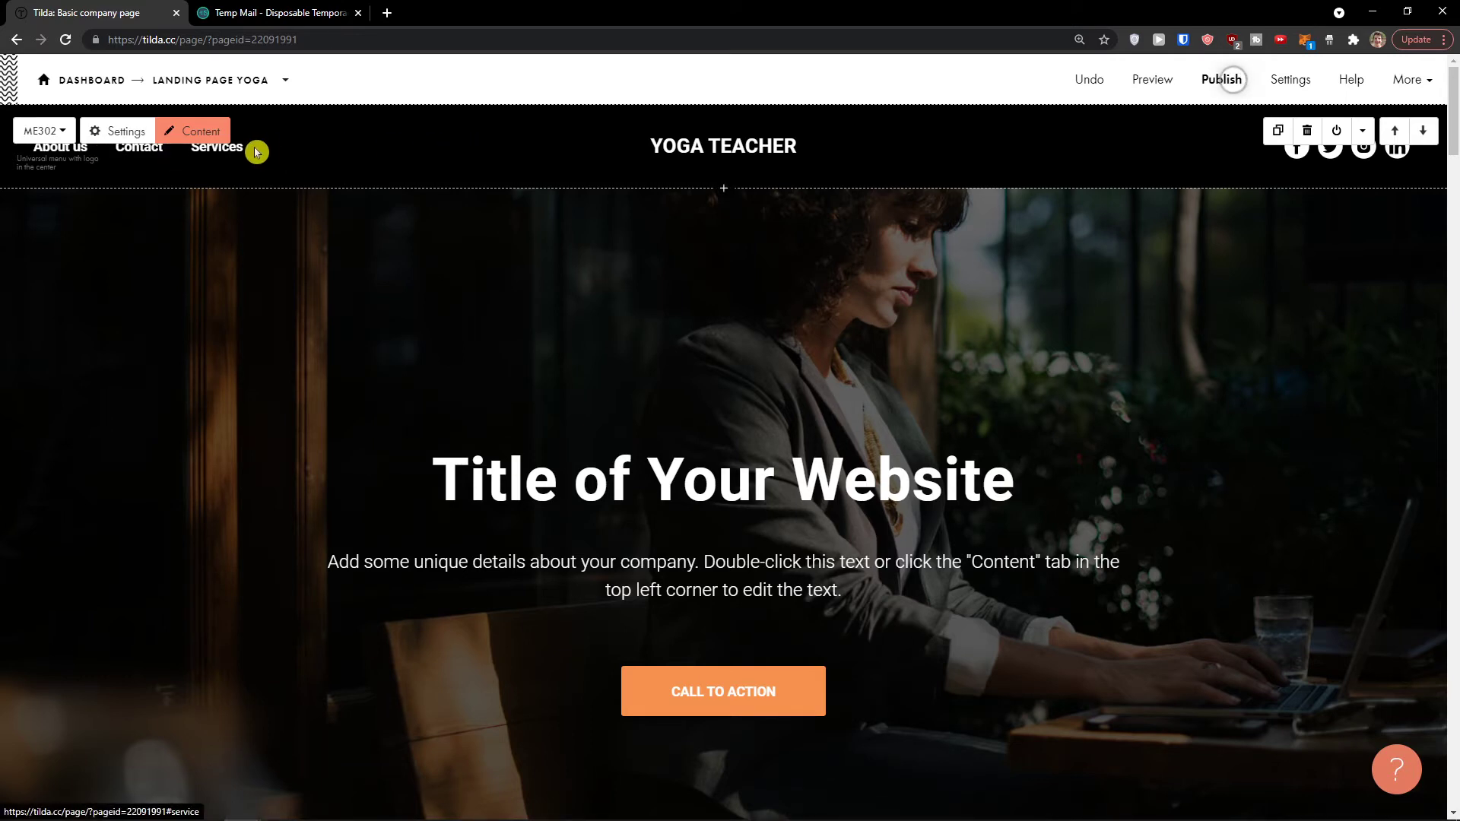
click(150, 152)
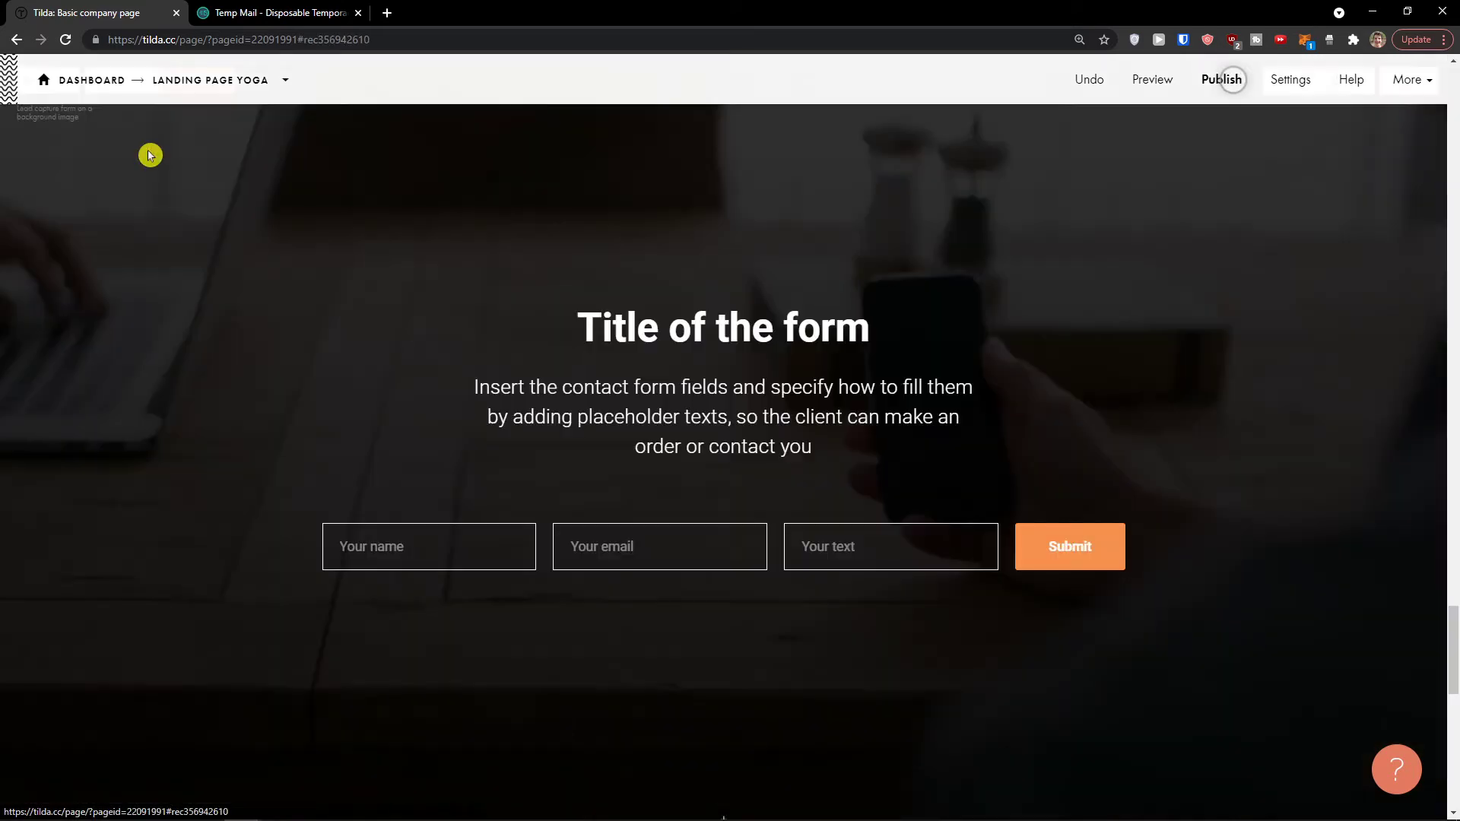
scroll(264, 414, up, 10)
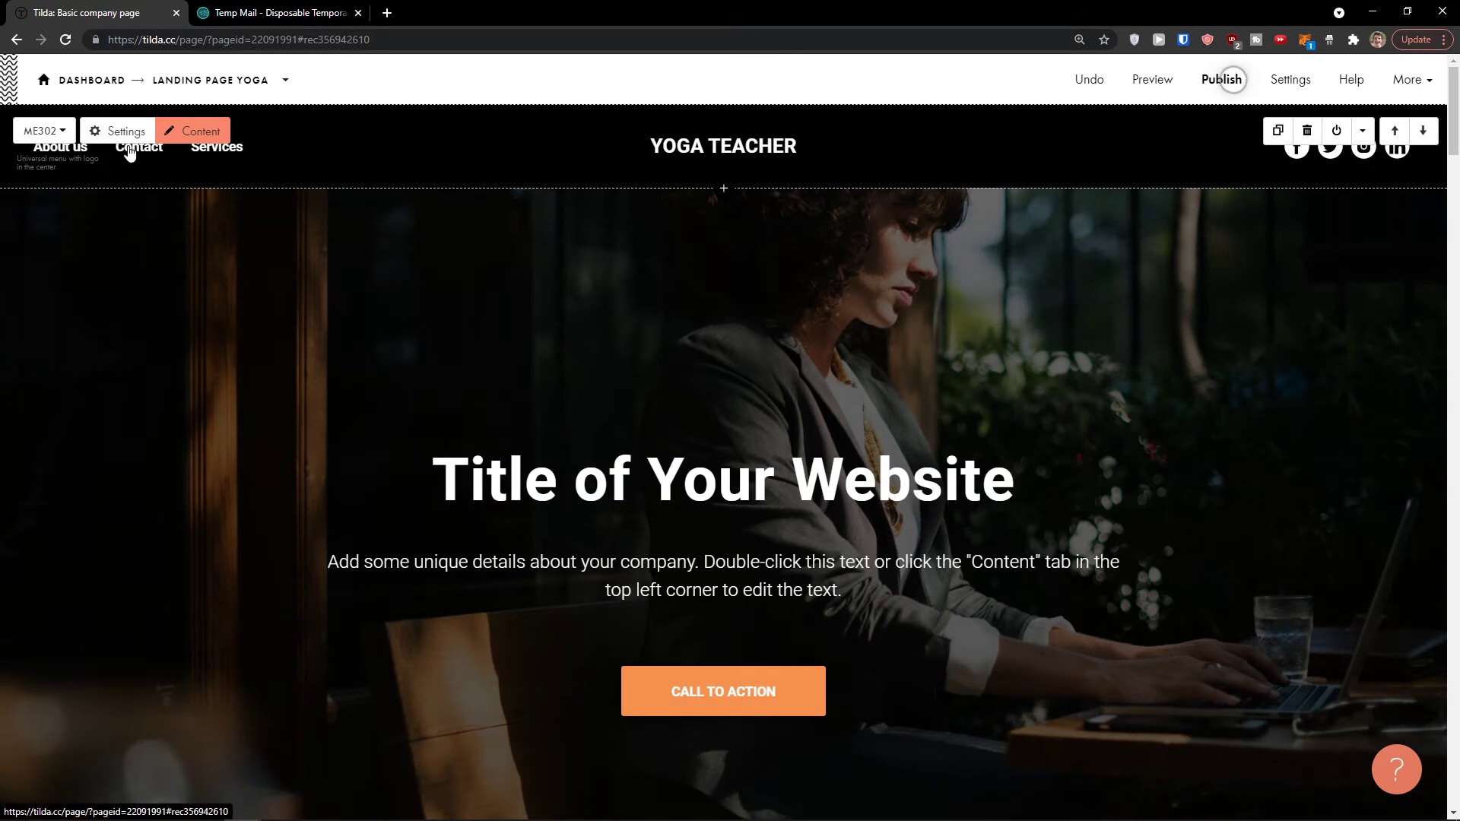
click(131, 156)
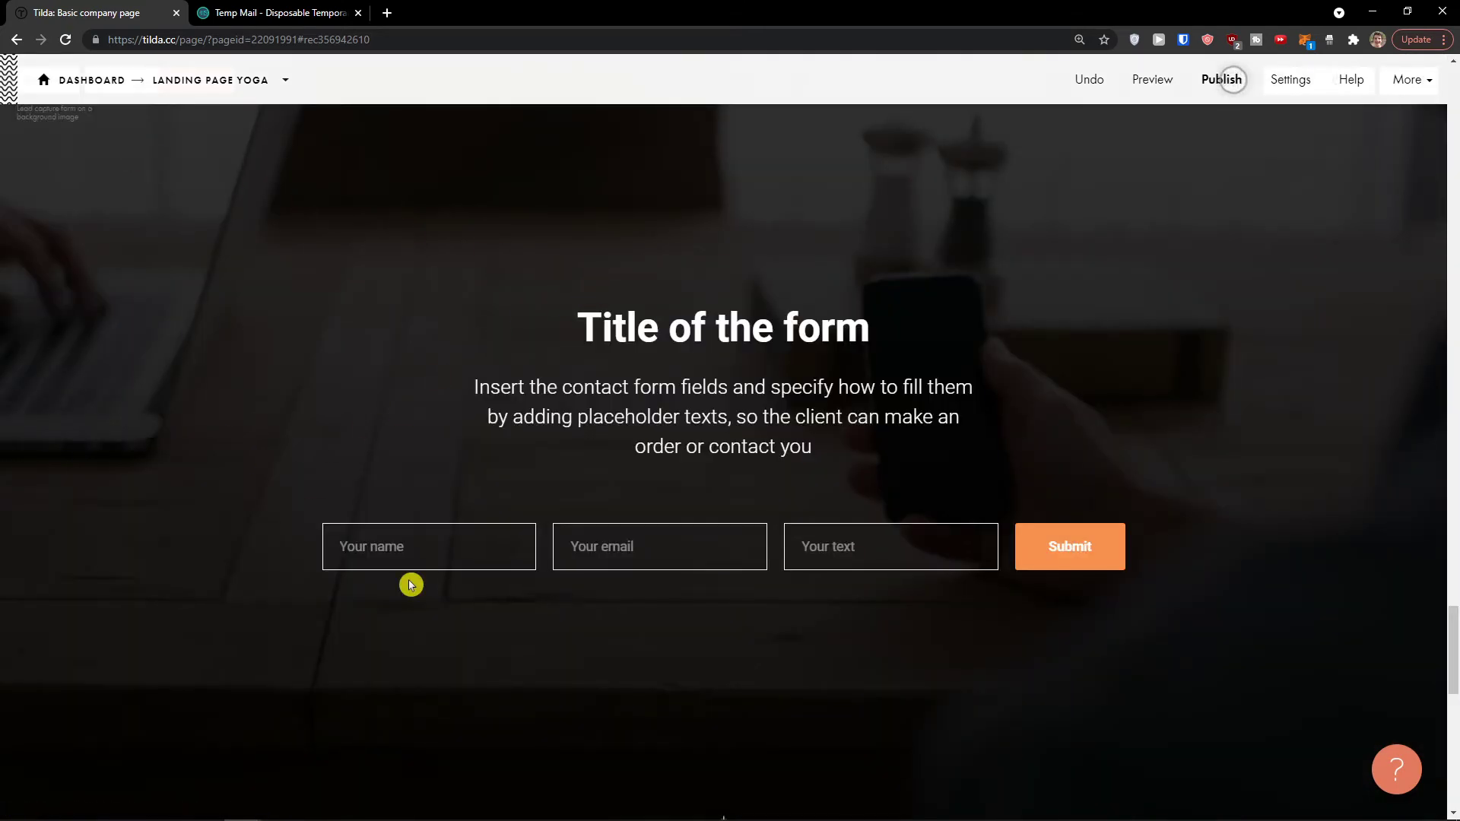
scroll(247, 350, up, 10)
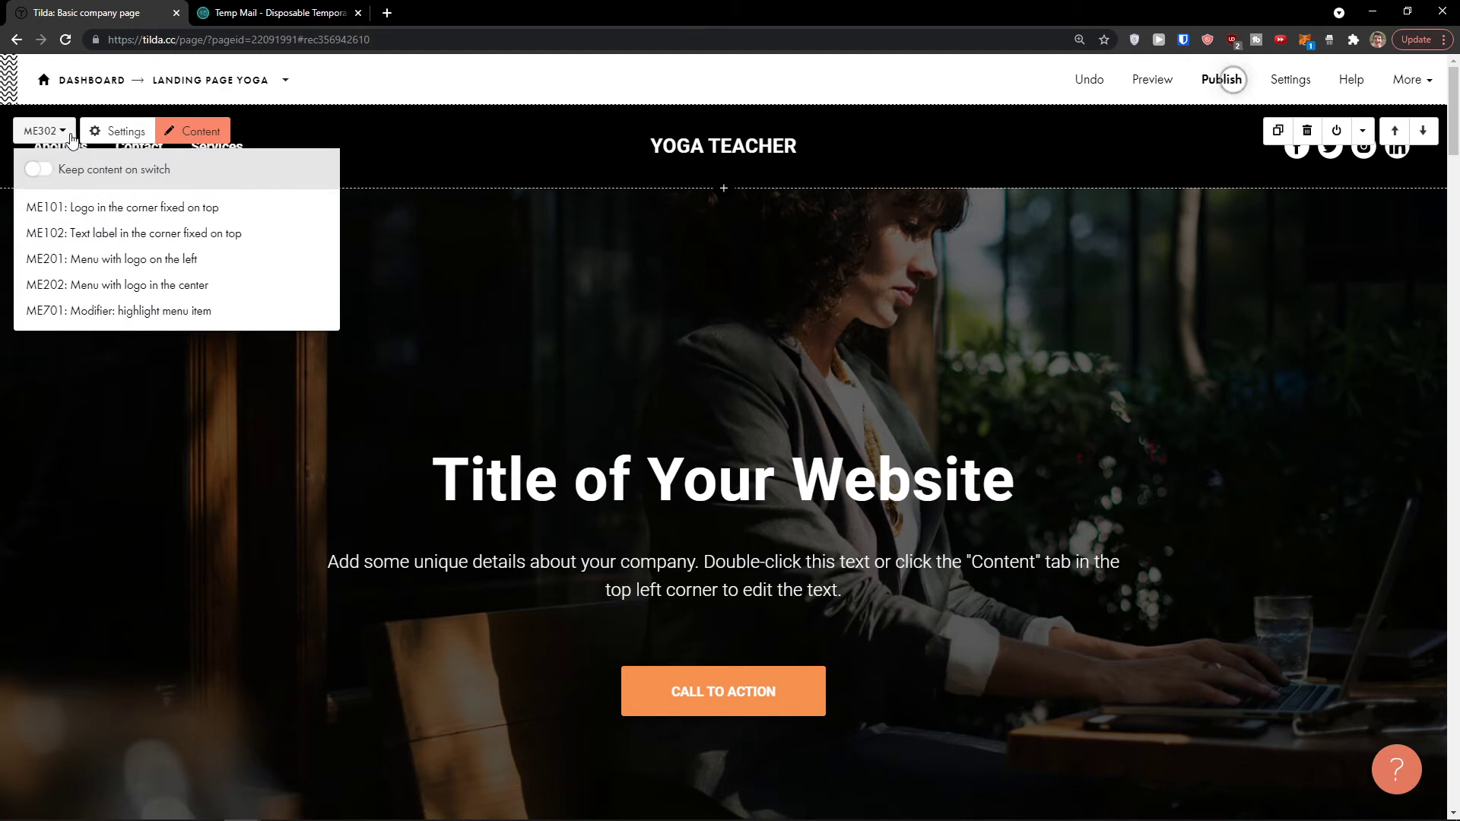
Step: Switch the header from ME302 to ME201, the menu with logo on the left
click(38, 169)
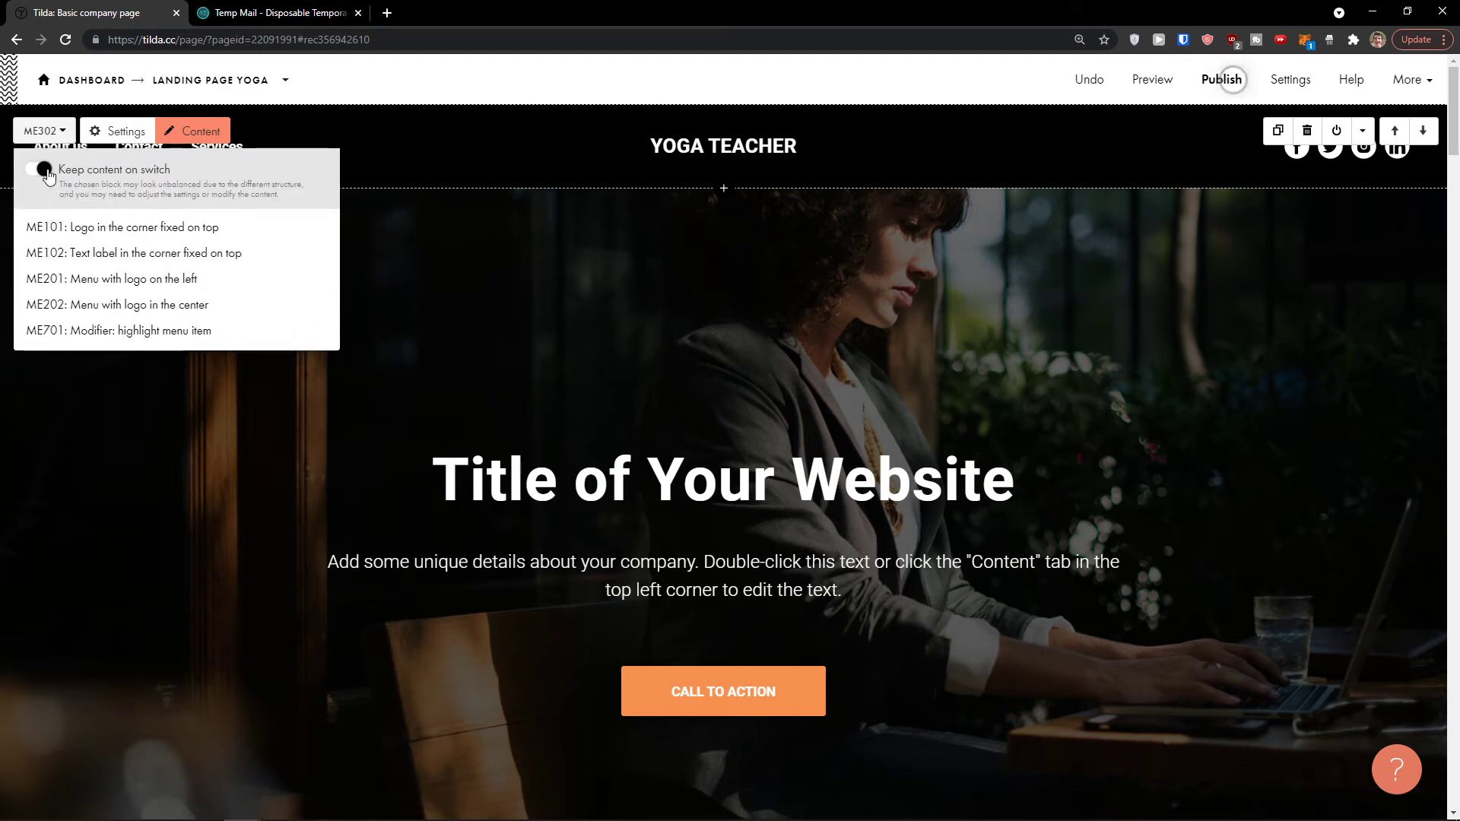
click(43, 170)
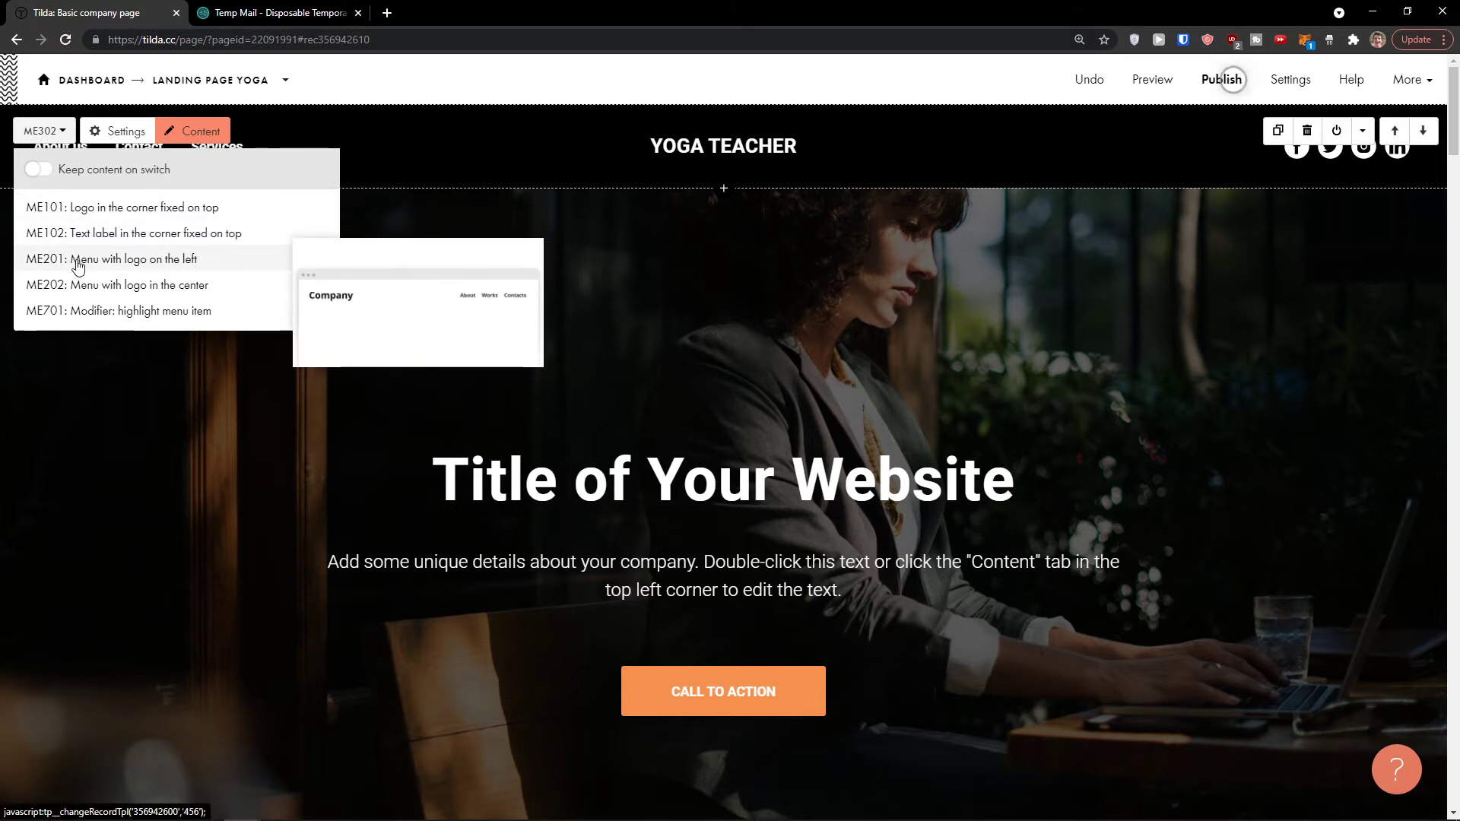
click(71, 259)
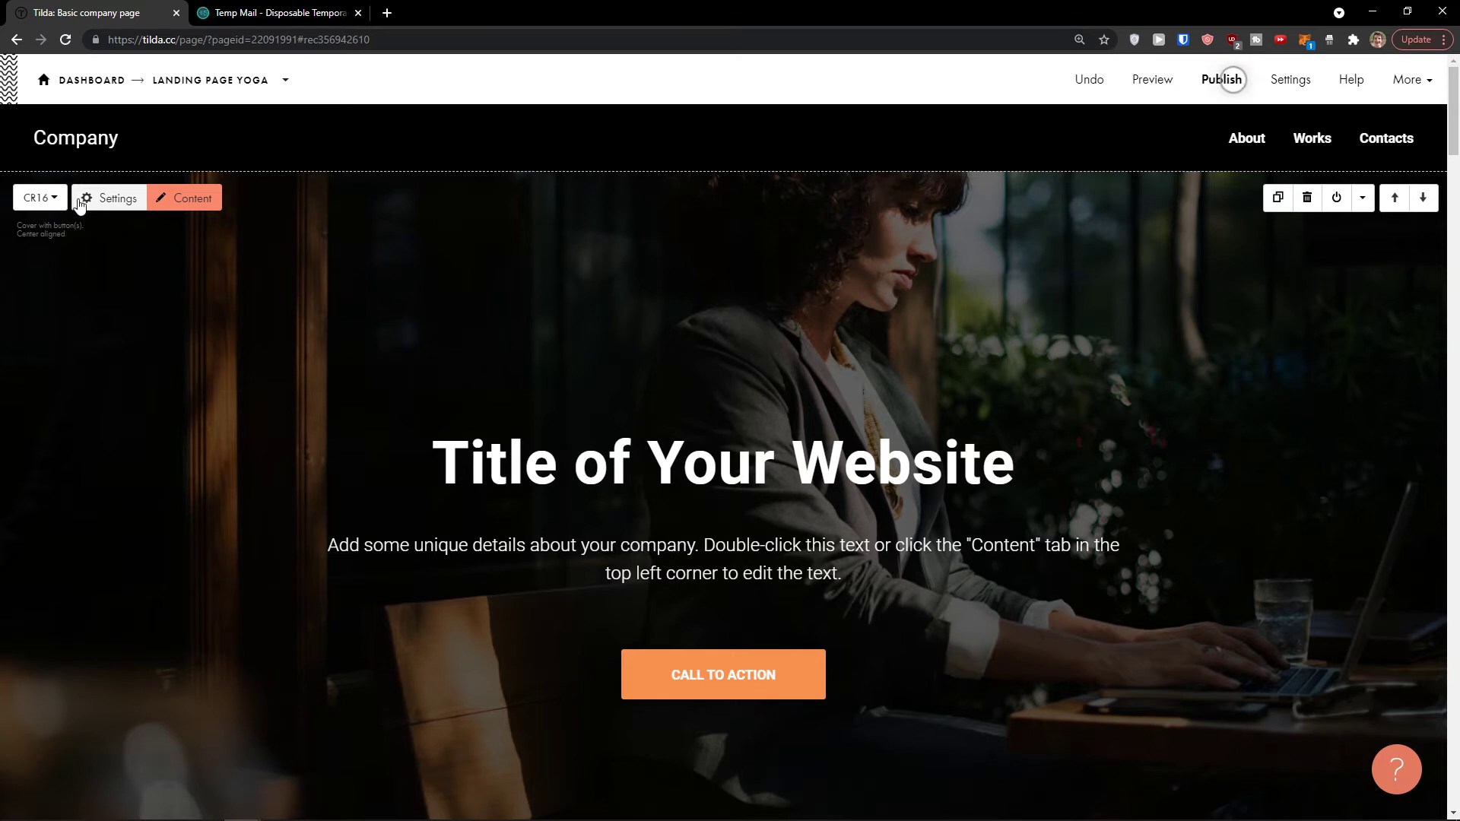
click(79, 199)
click(84, 101)
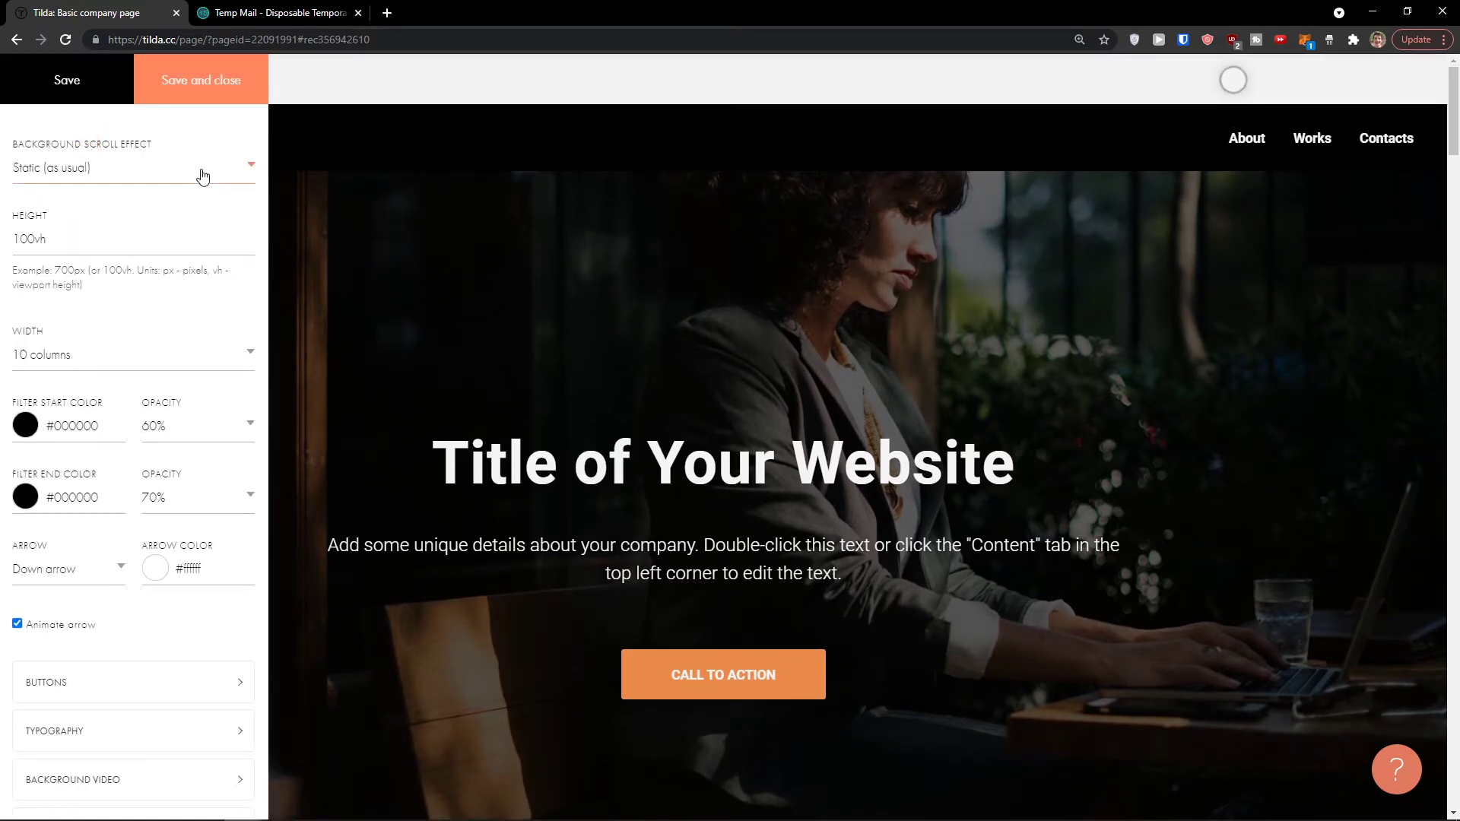
click(203, 176)
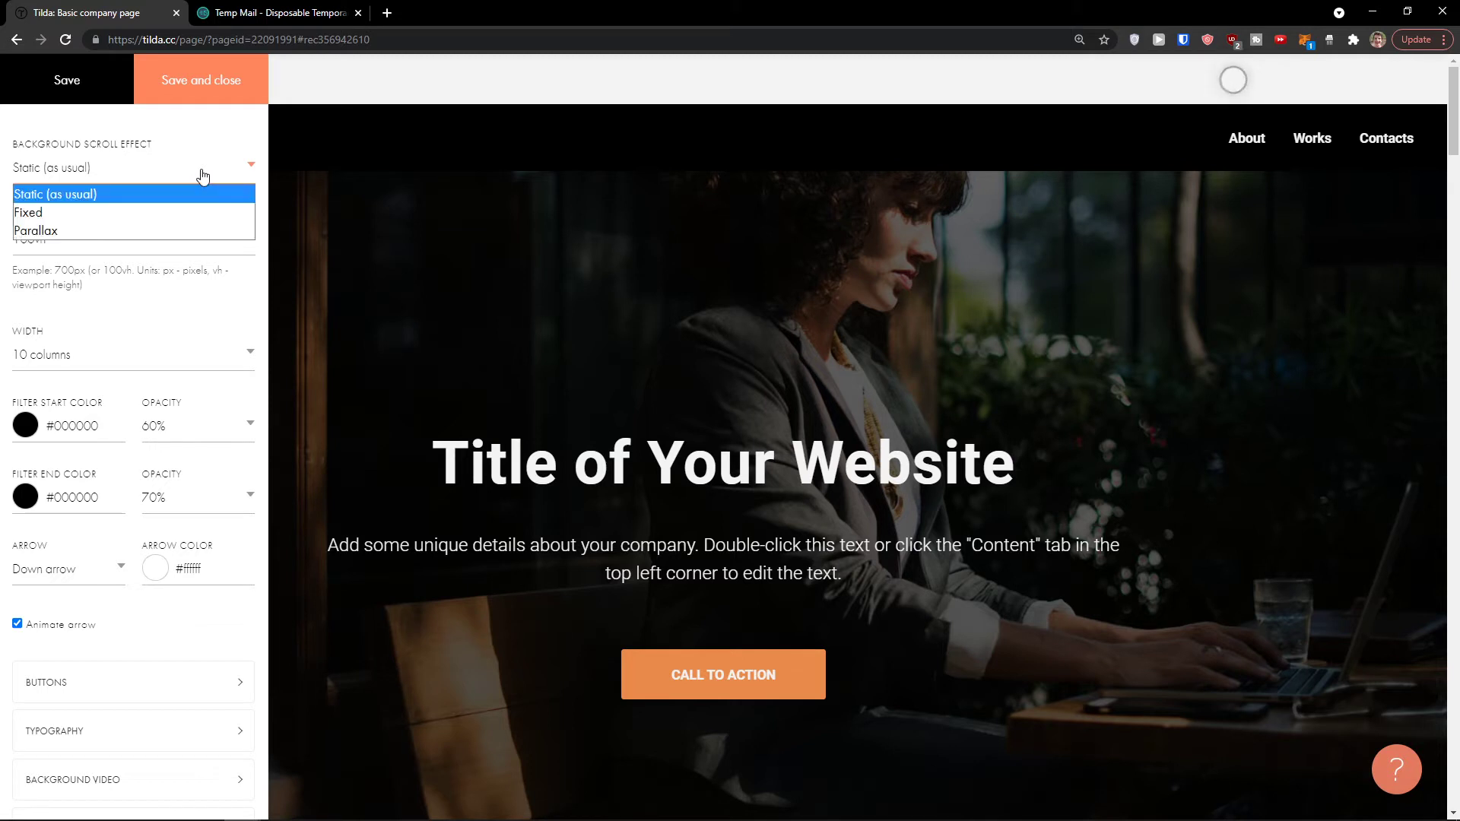
click(195, 177)
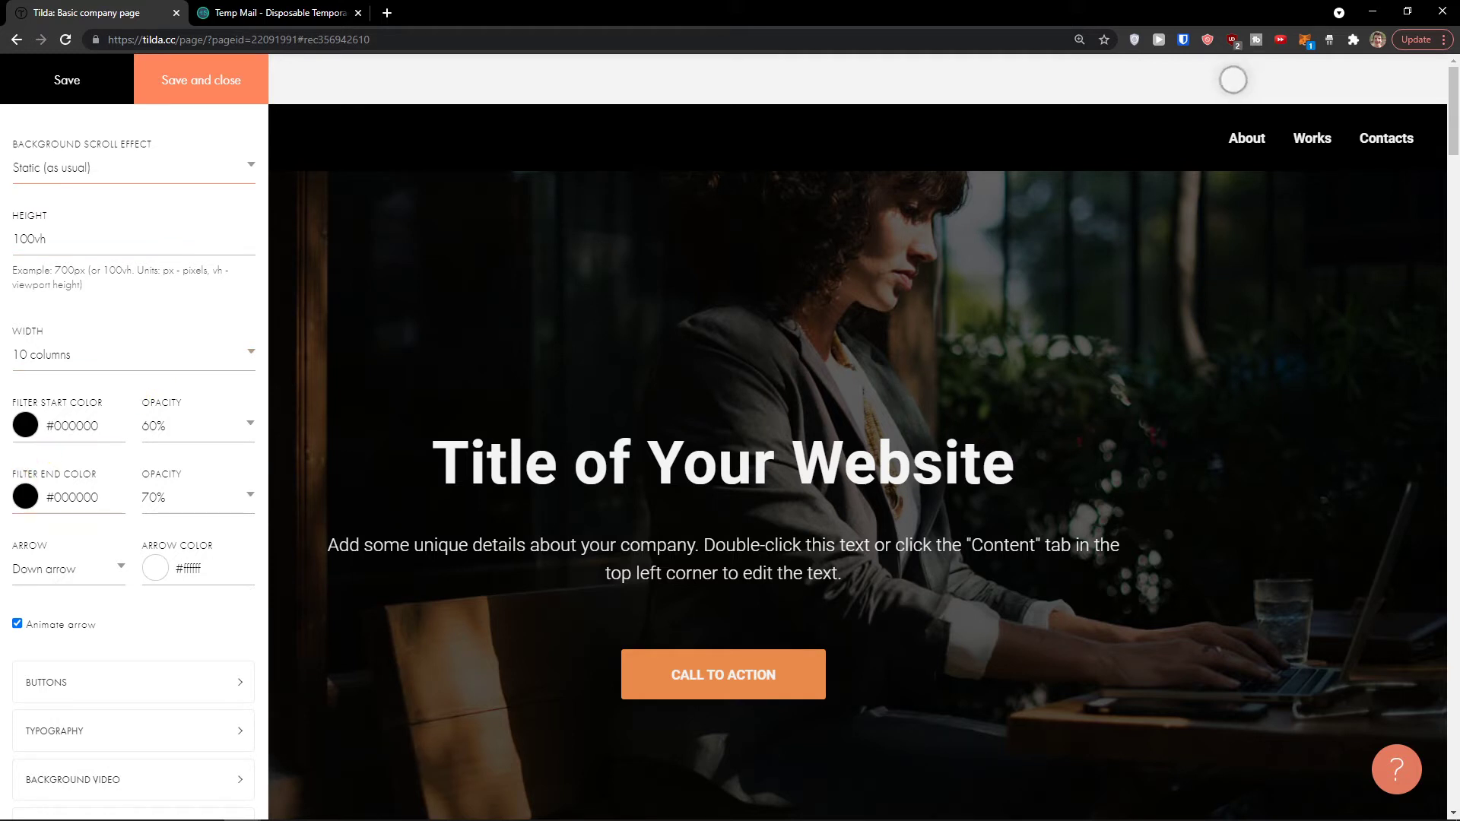
click(27, 448)
drag(19, 453, 9, 415)
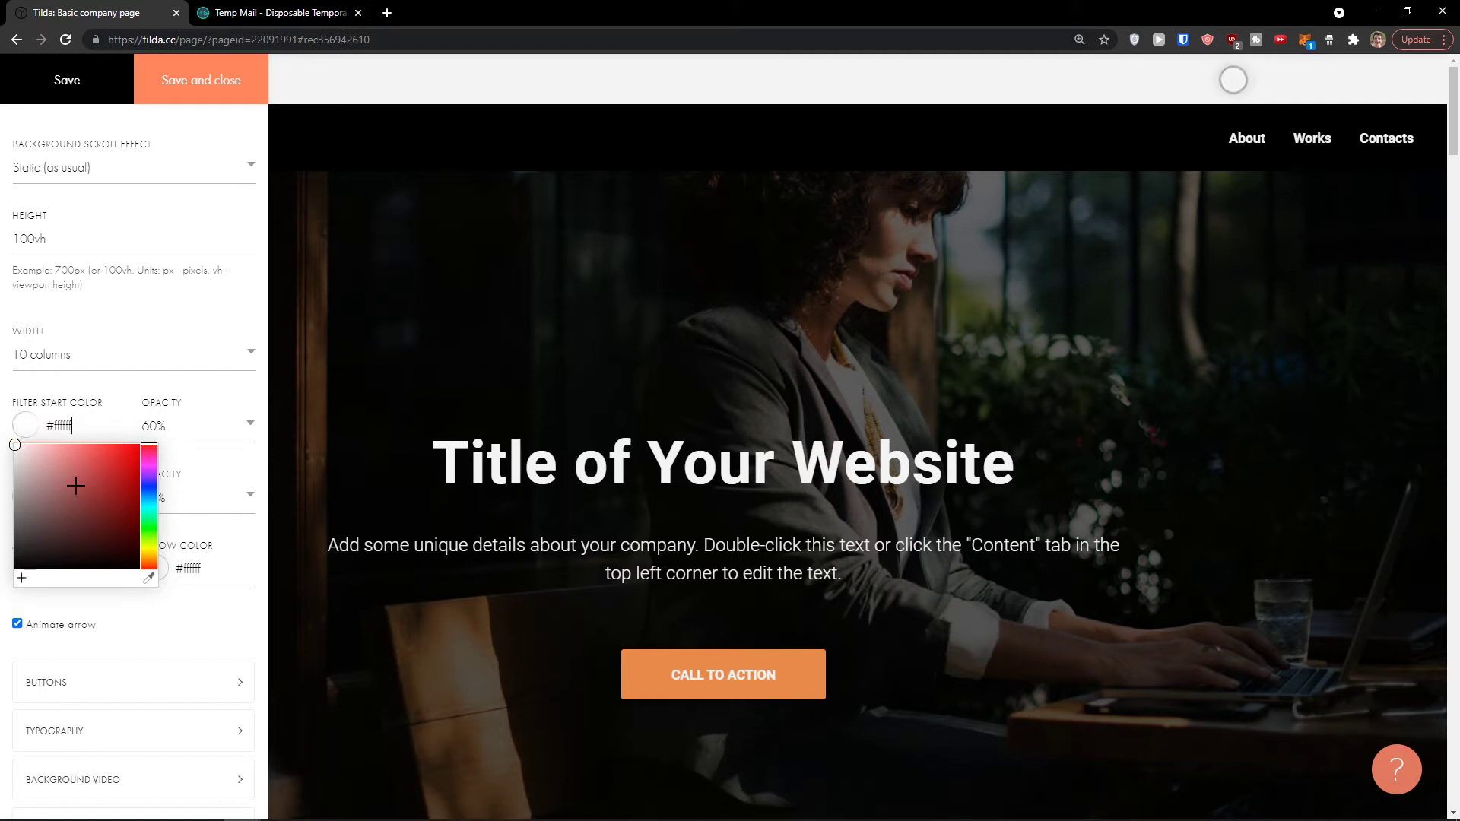
click(215, 664)
click(66, 82)
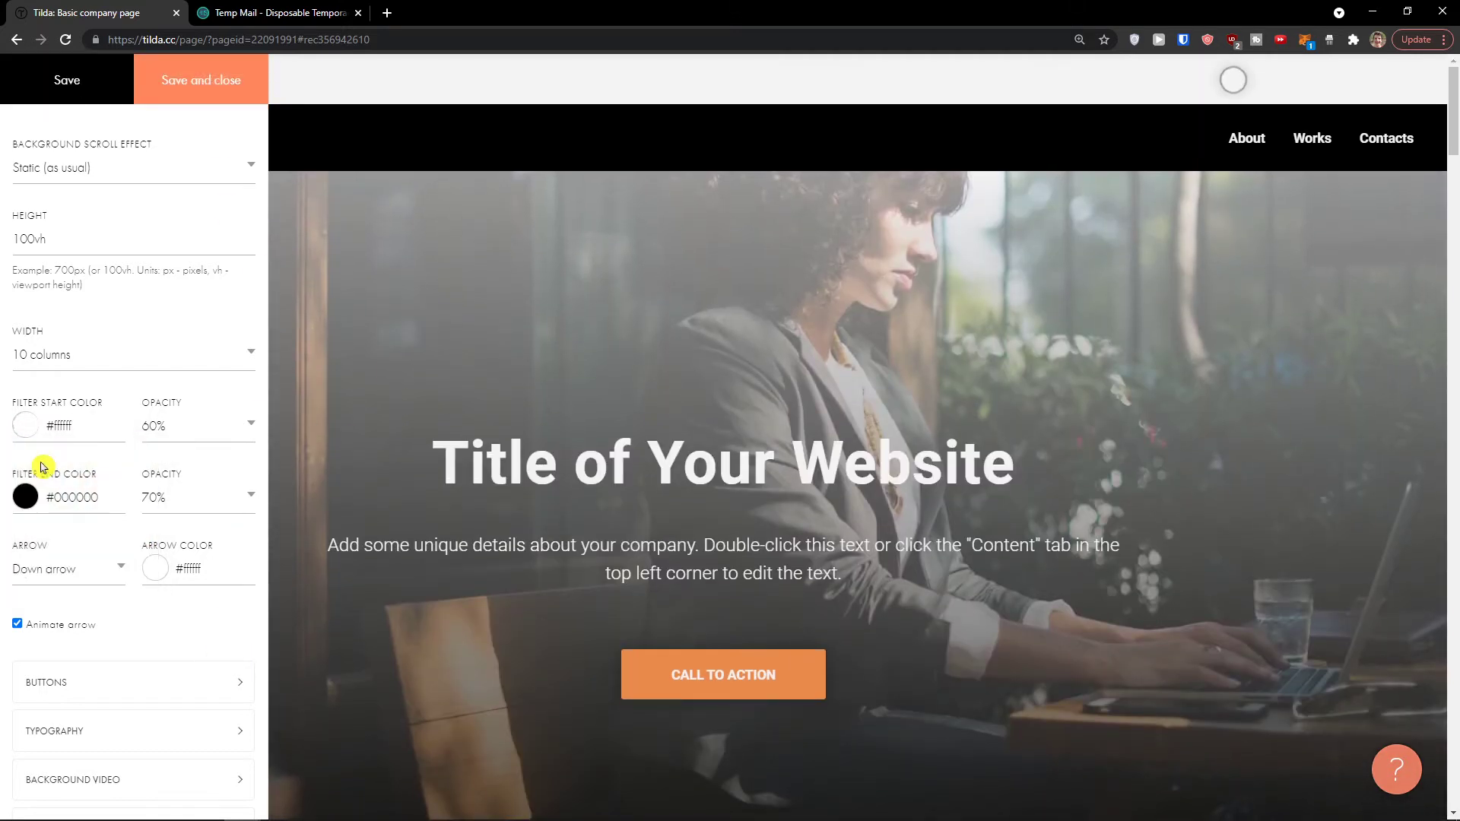
click(25, 496)
drag(23, 517, 101, 312)
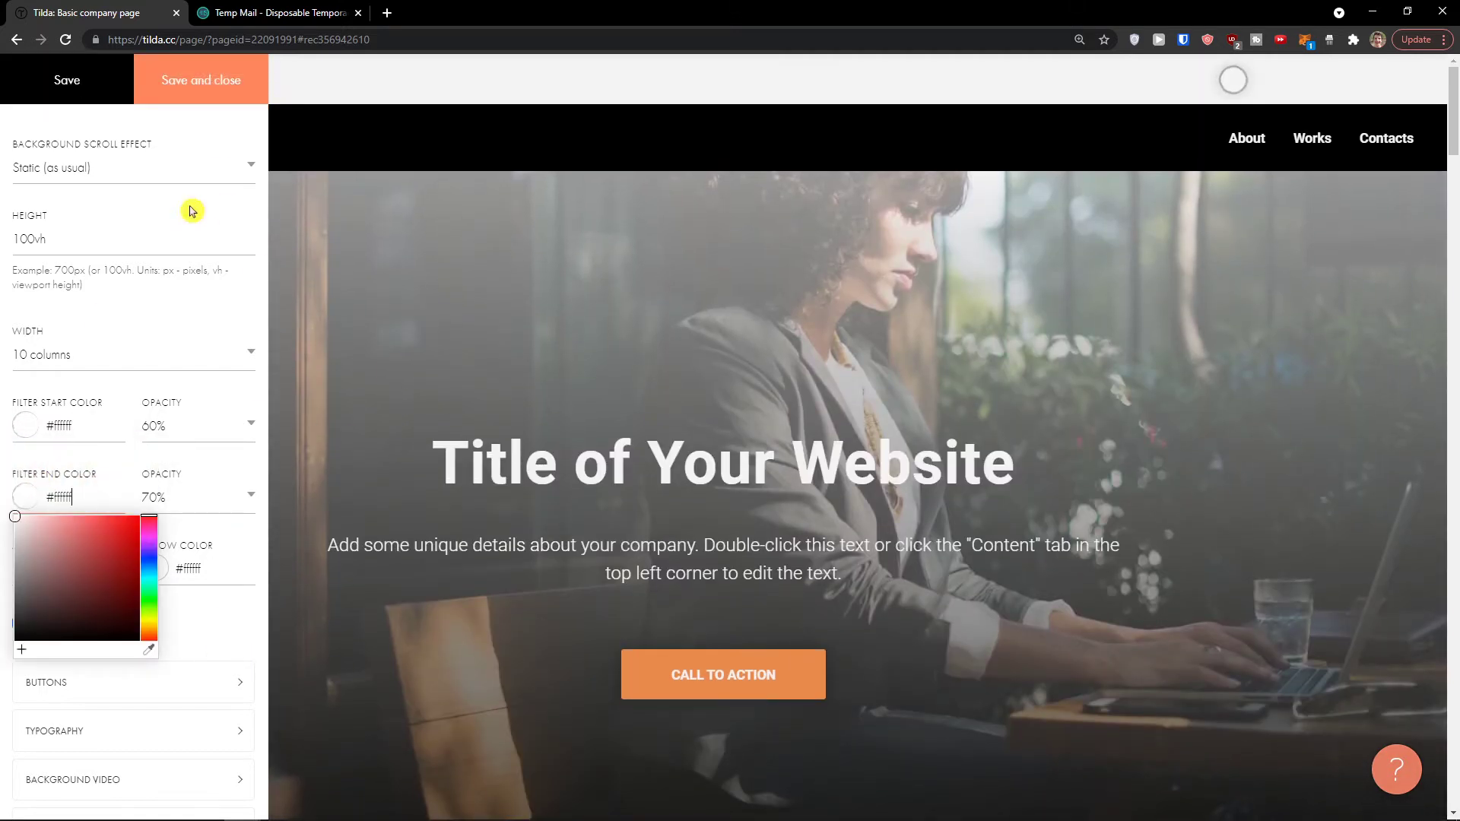
click(92, 92)
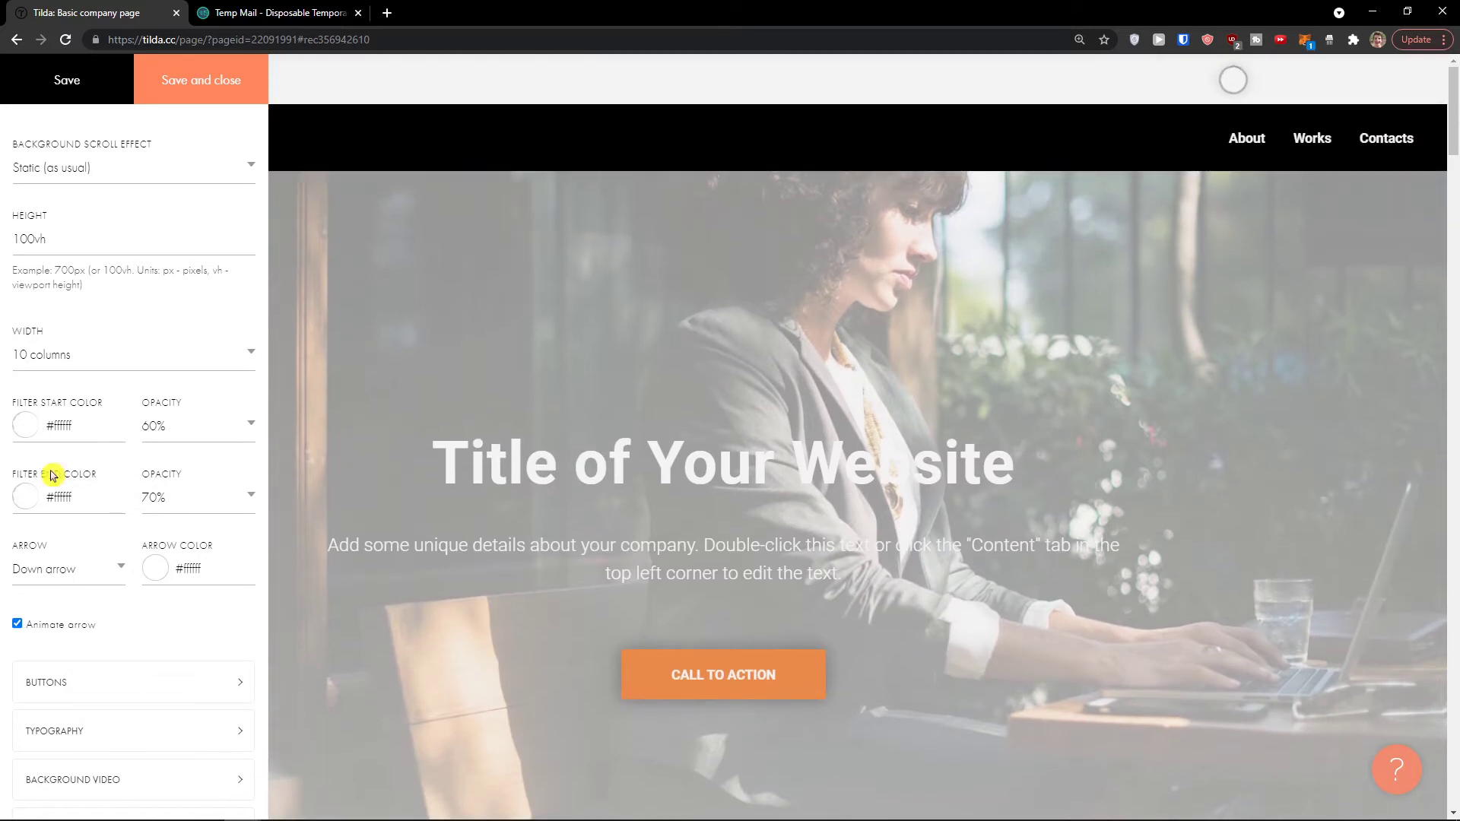
click(28, 426)
drag(16, 448, 224, 567)
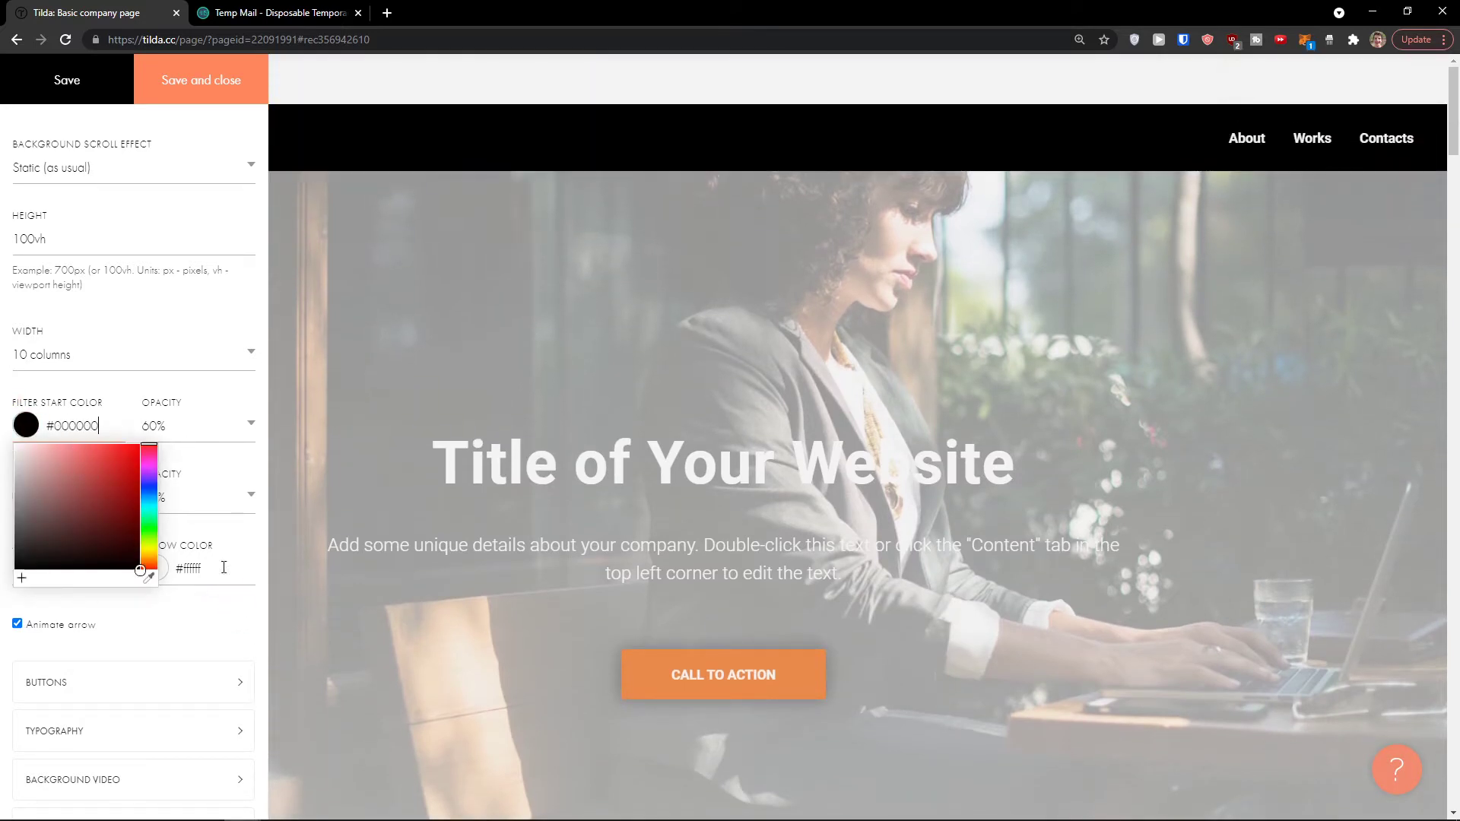
click(241, 634)
click(25, 496)
drag(145, 642, 139, 675)
click(168, 85)
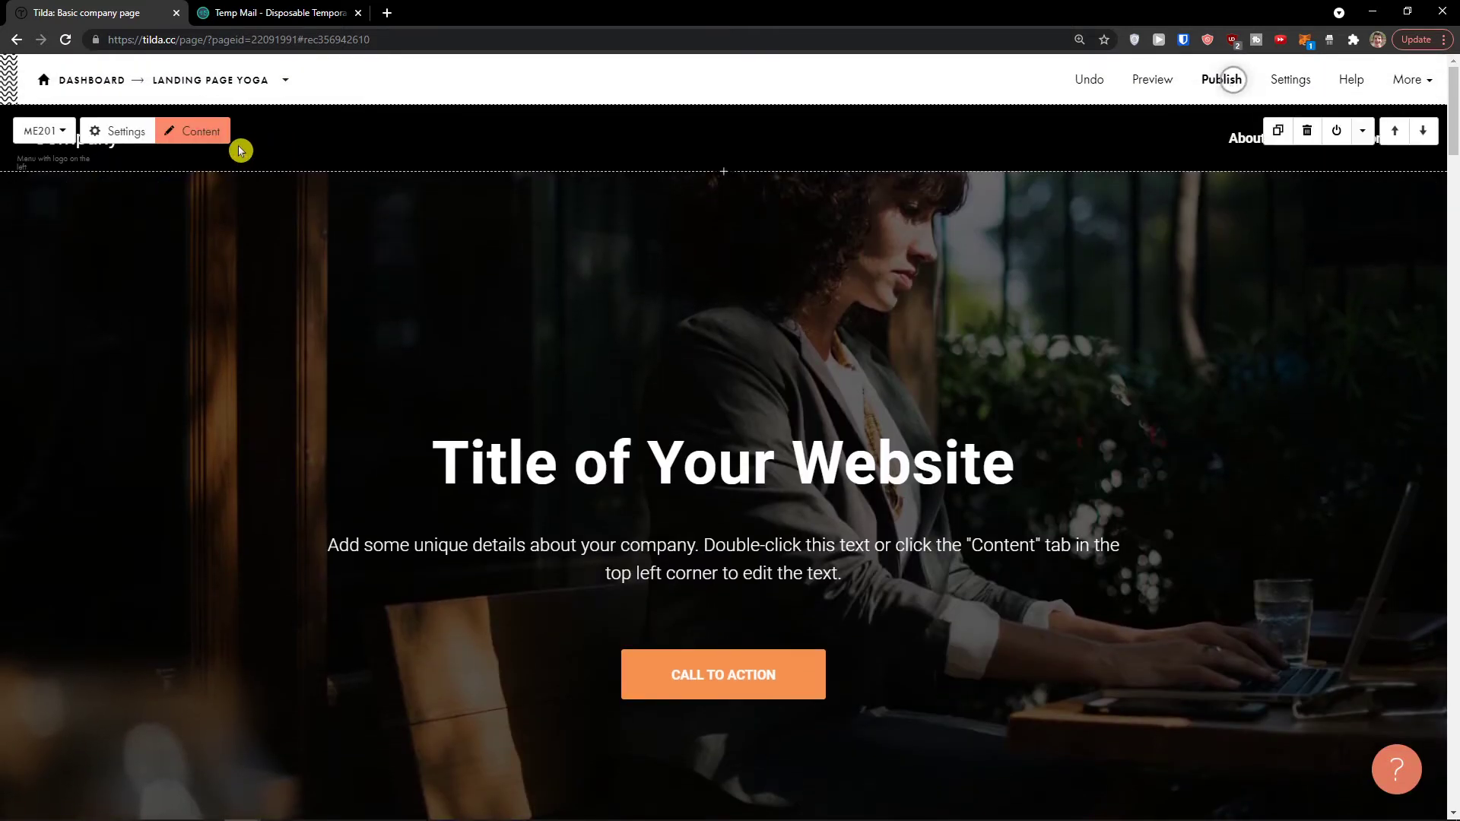
Step: Look through the header menu's Main, Background and Menu Items settings
click(106, 133)
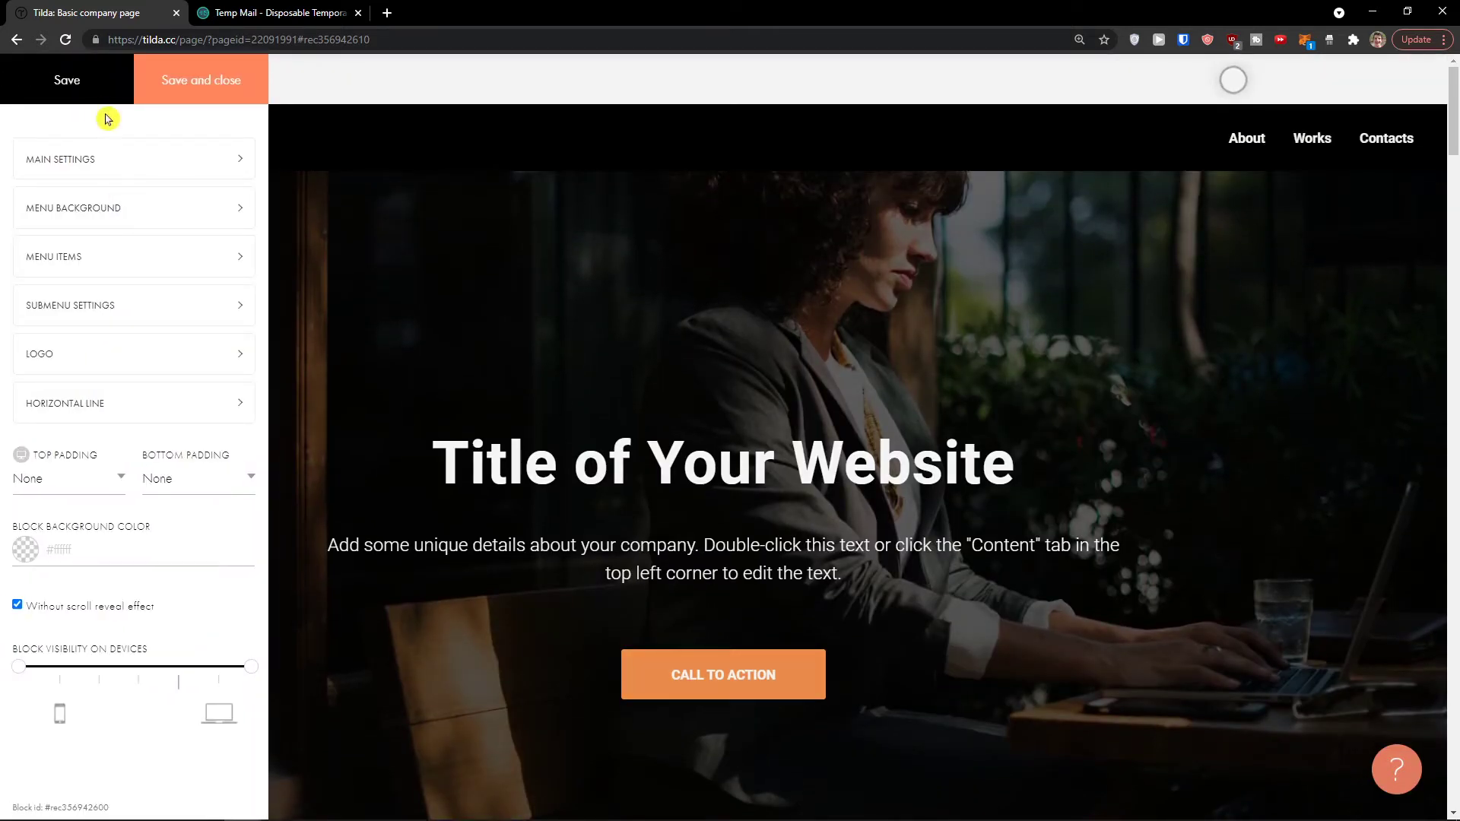
click(312, 150)
click(141, 135)
click(128, 167)
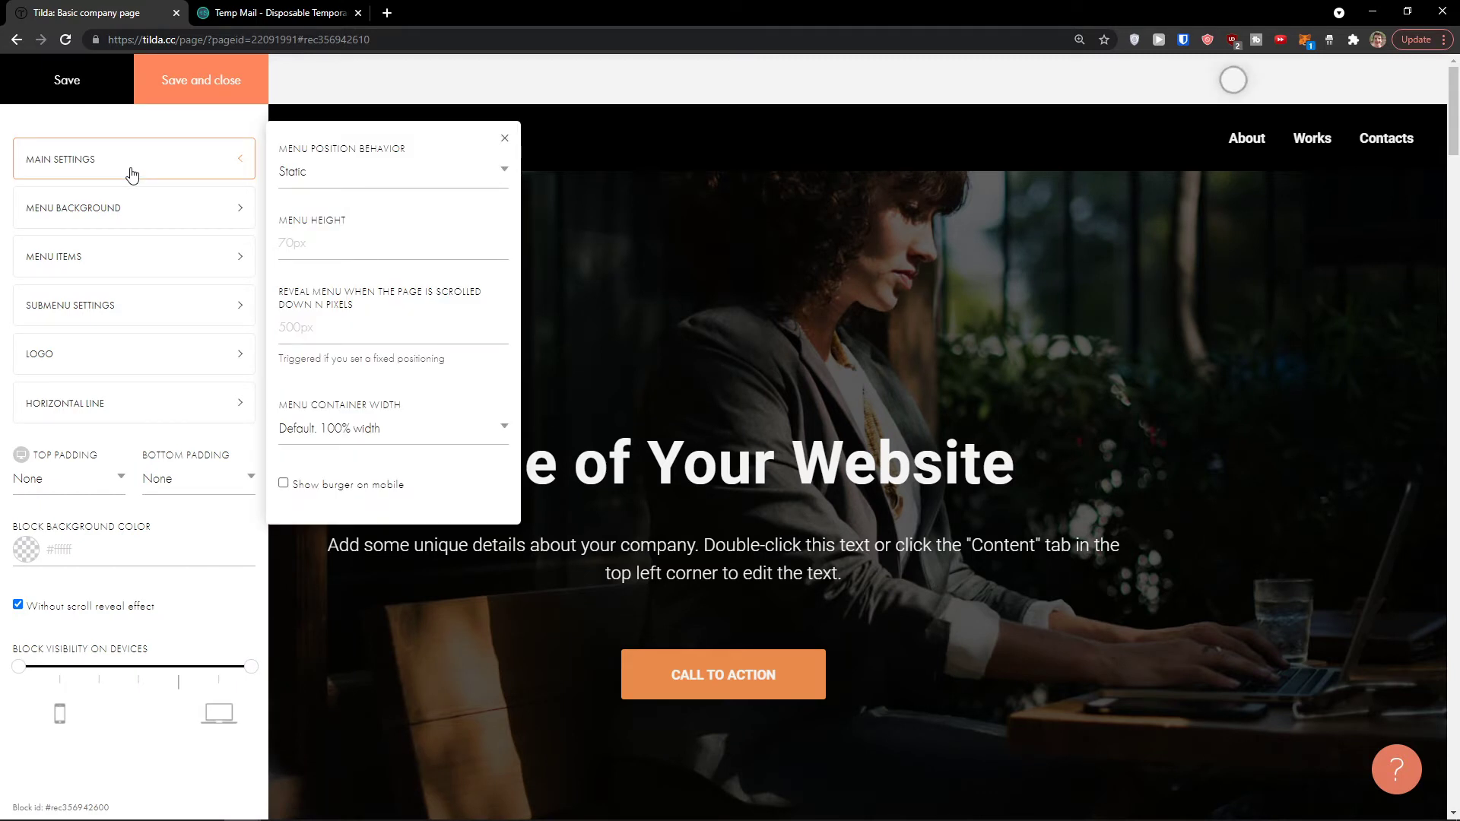
click(129, 204)
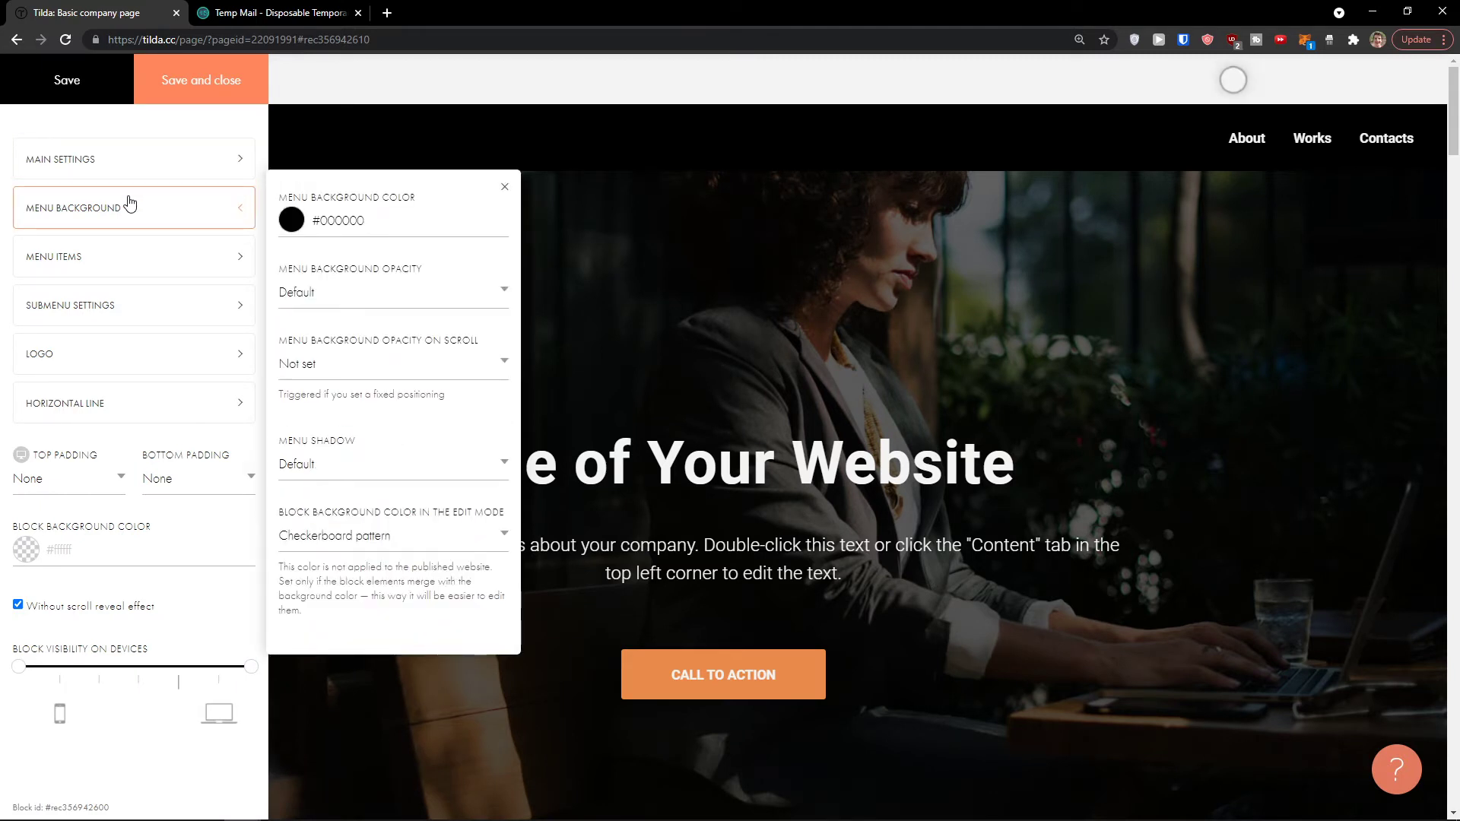
click(136, 254)
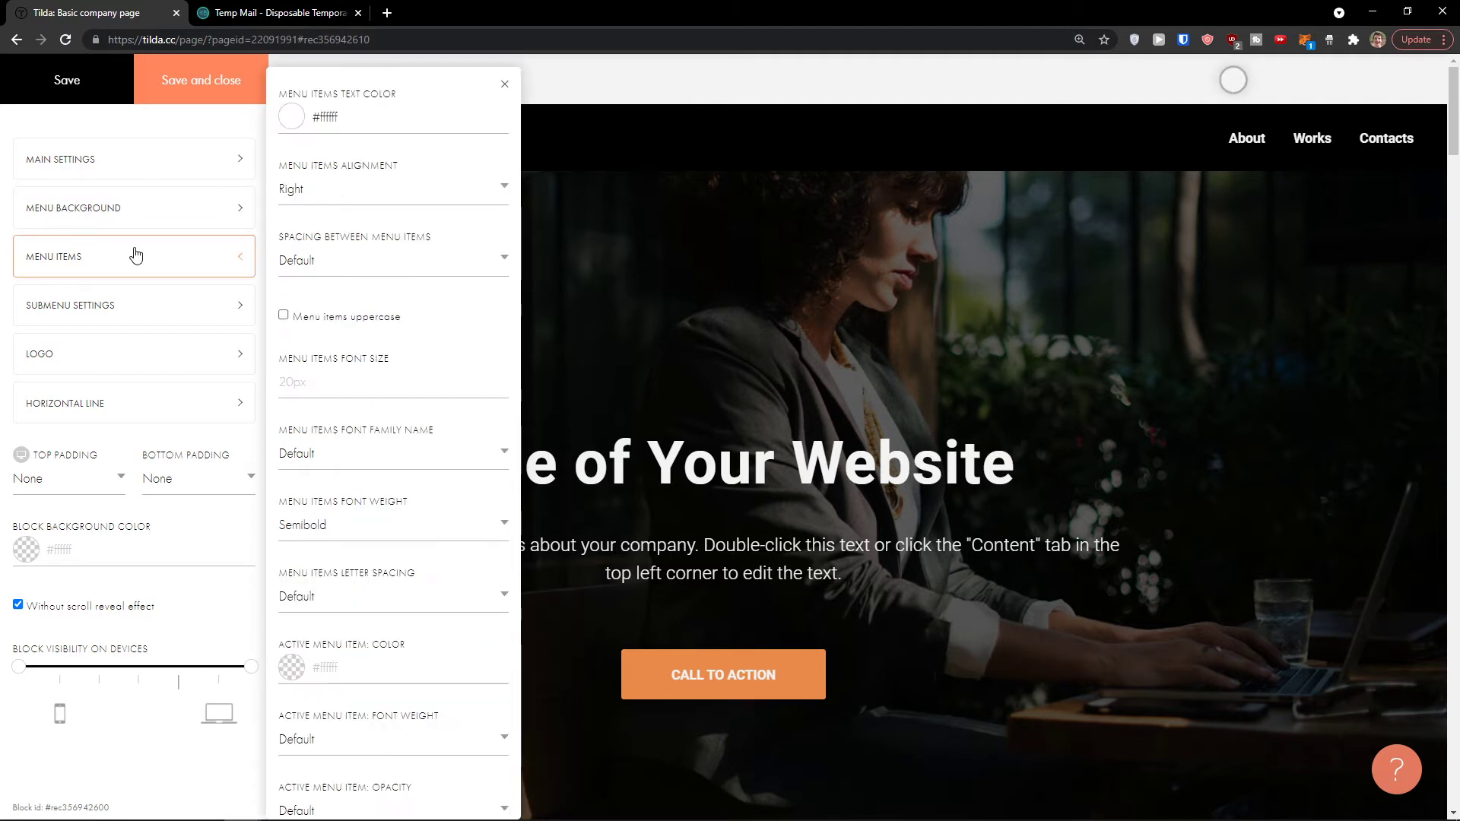
click(125, 197)
click(377, 138)
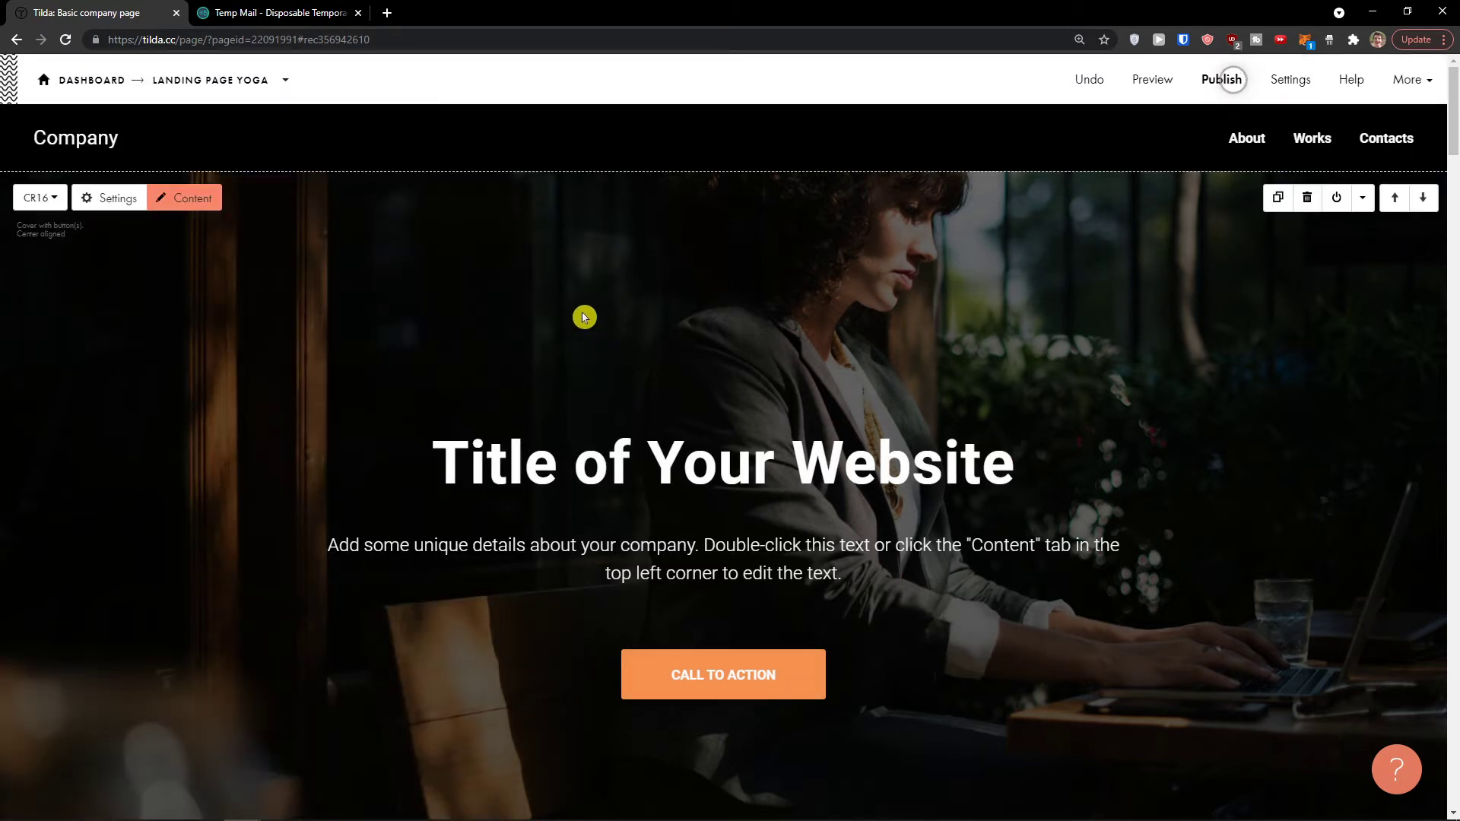
Step: Set the menu items alignment to Center and save
click(114, 134)
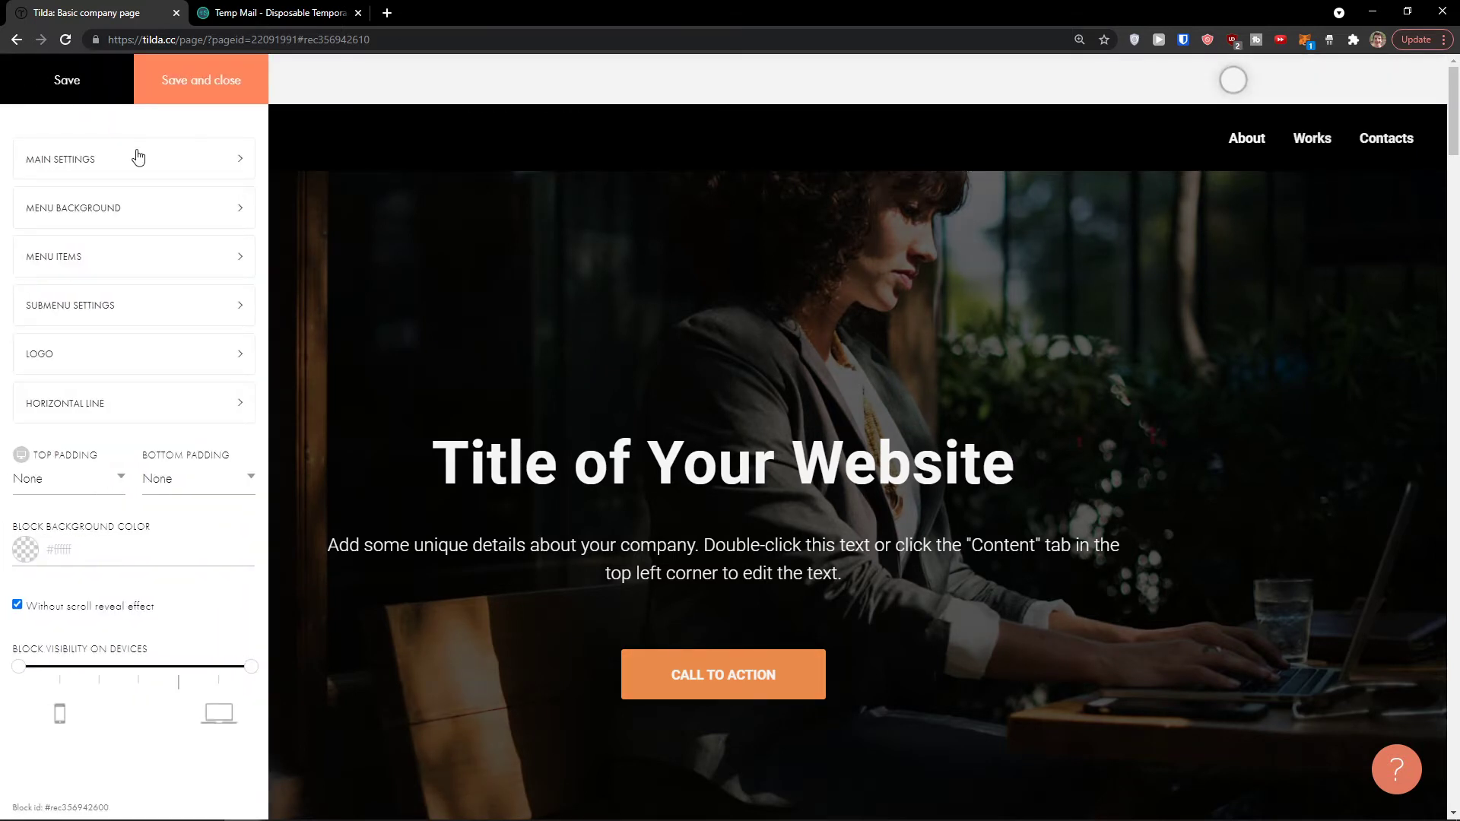
click(138, 157)
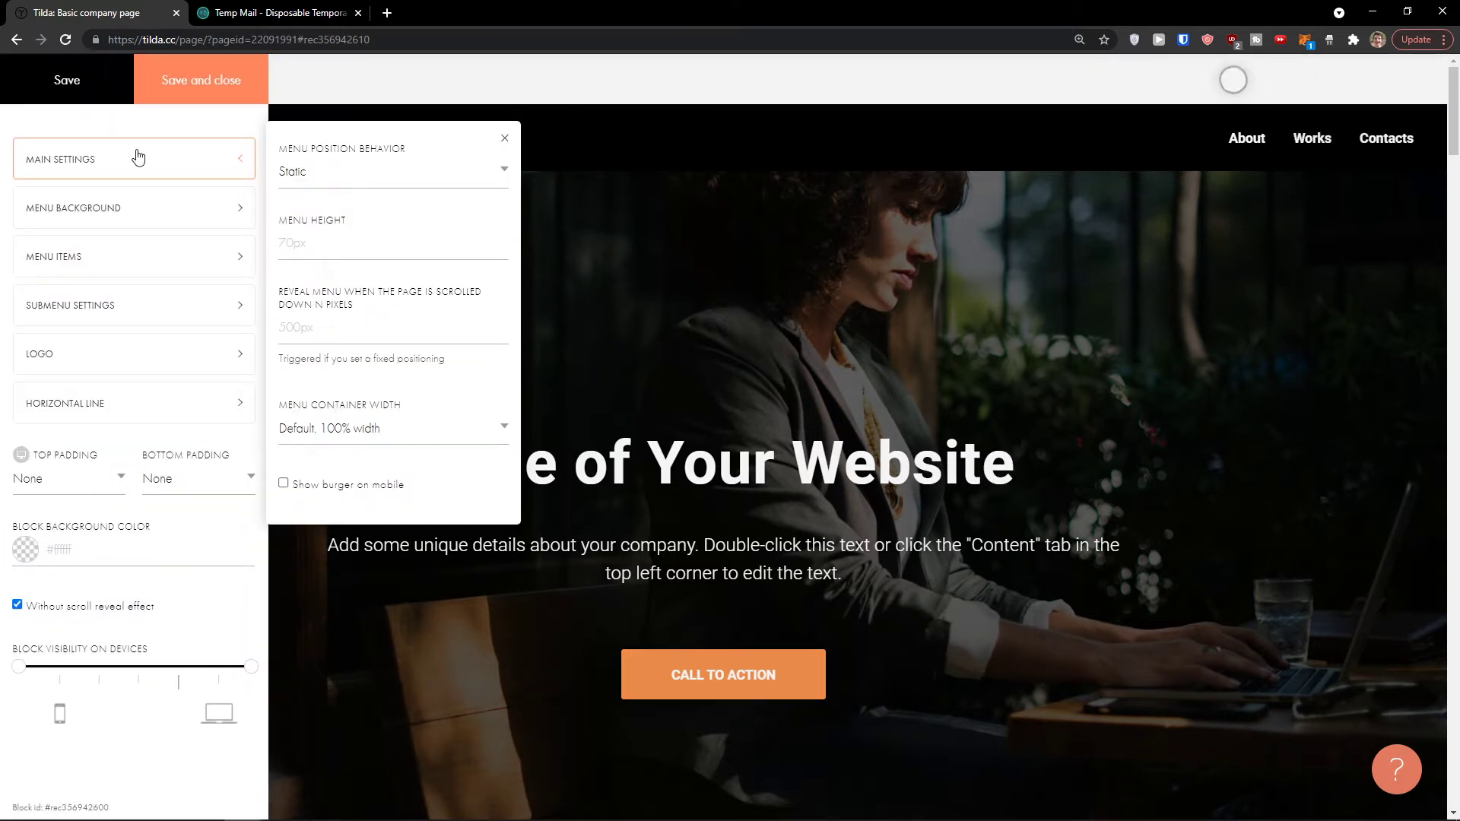
click(161, 219)
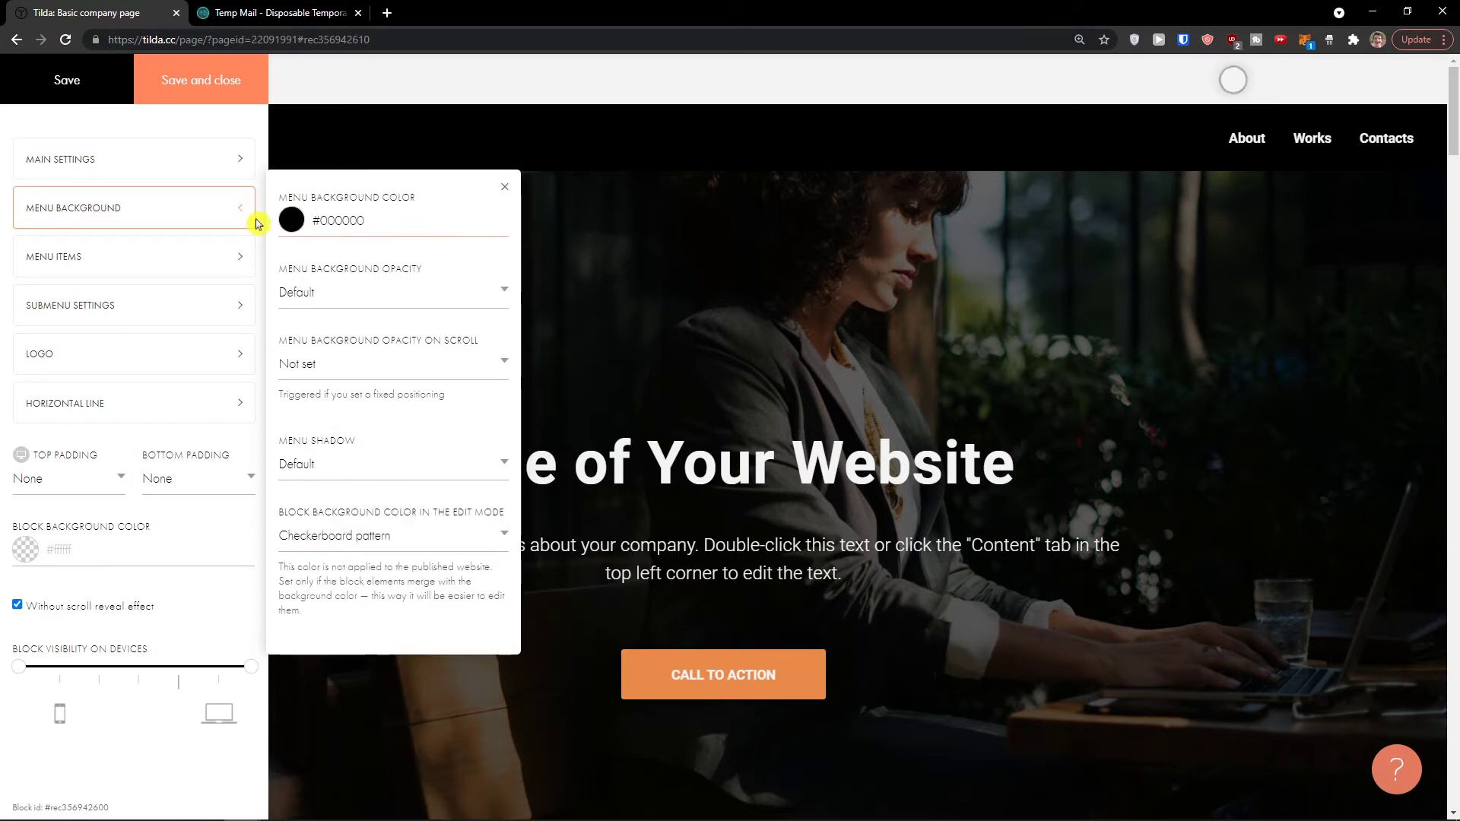
click(183, 264)
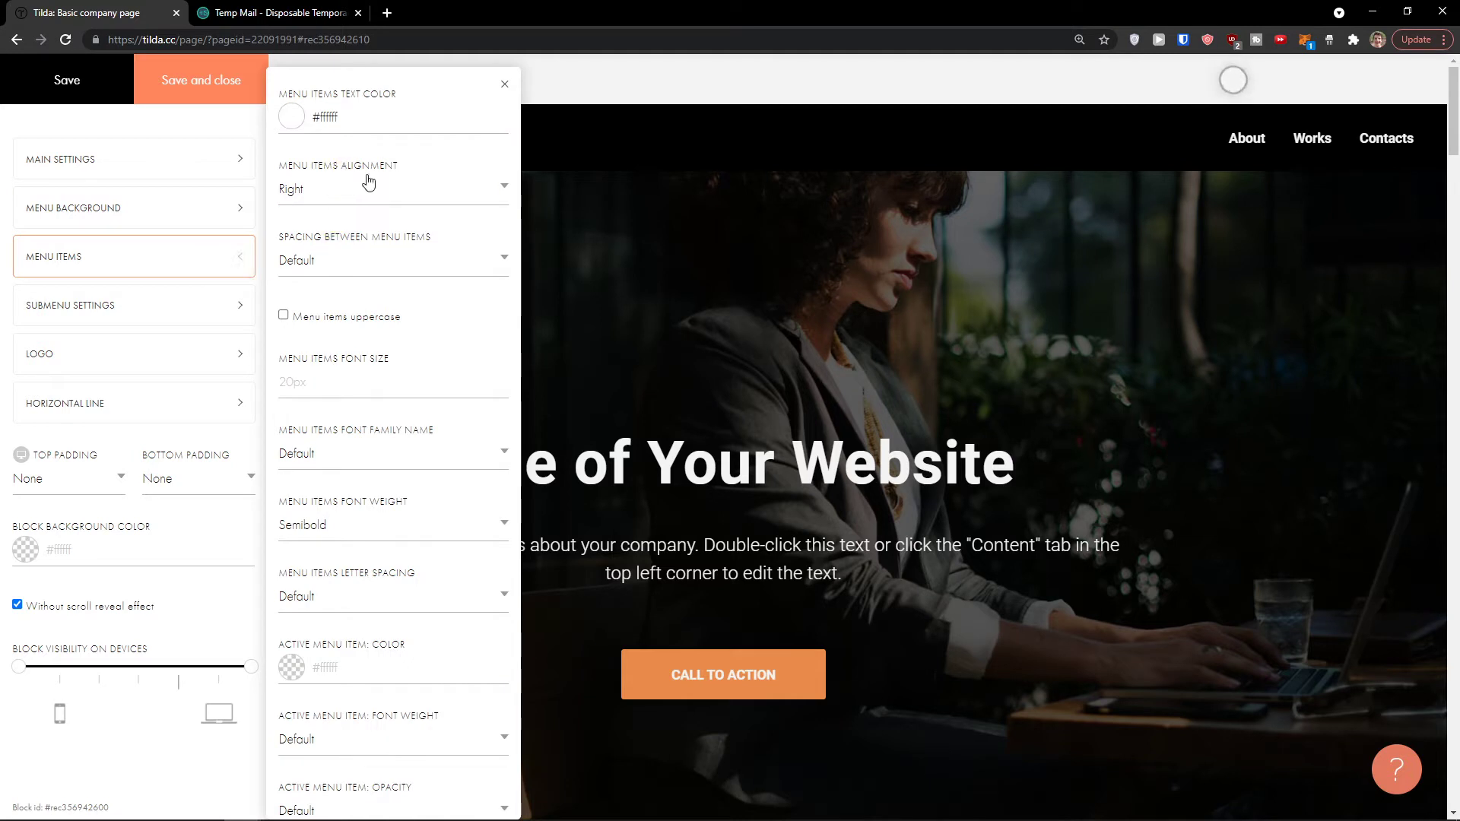
click(380, 198)
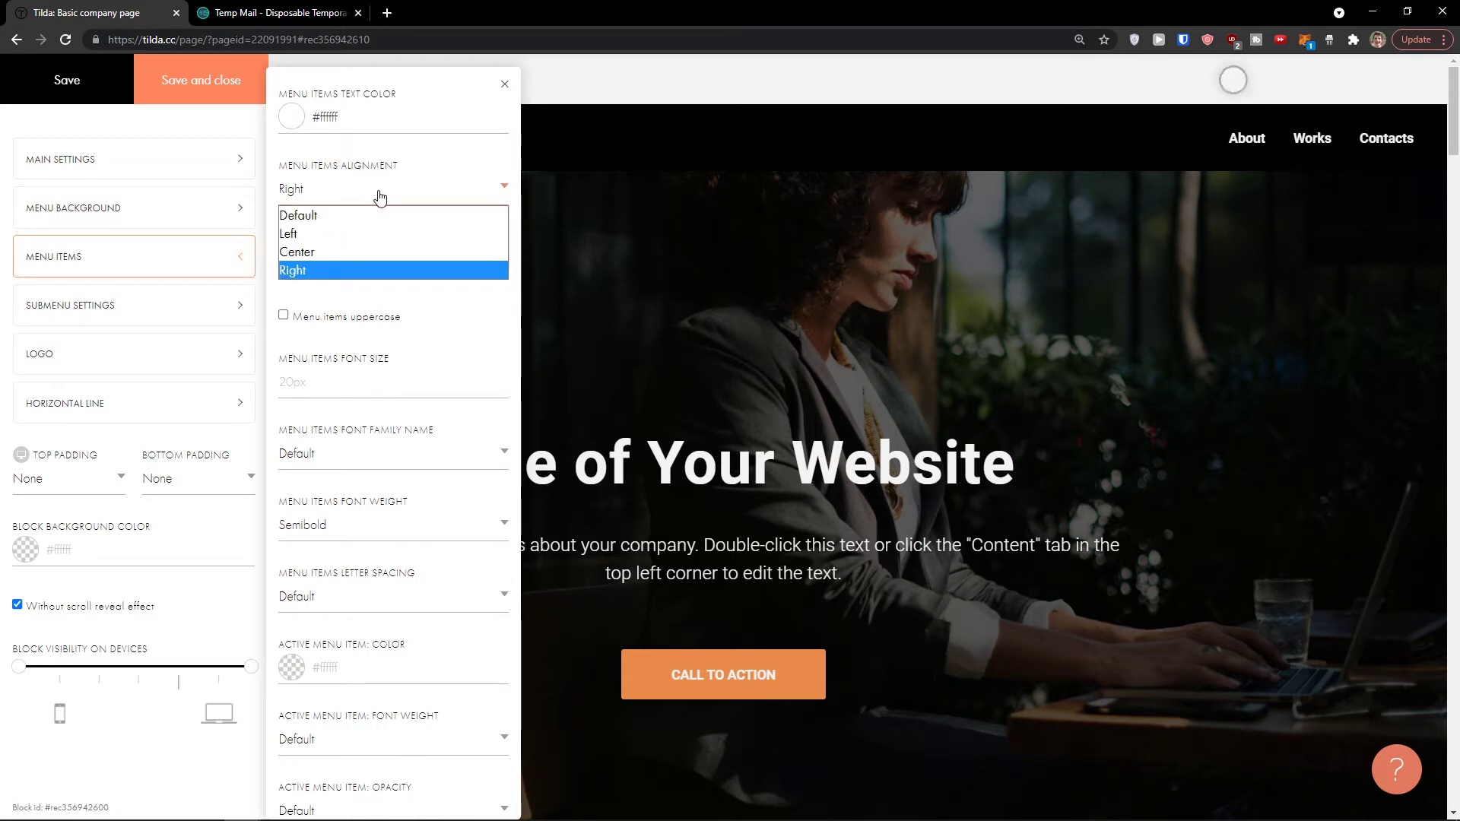
click(380, 244)
click(84, 92)
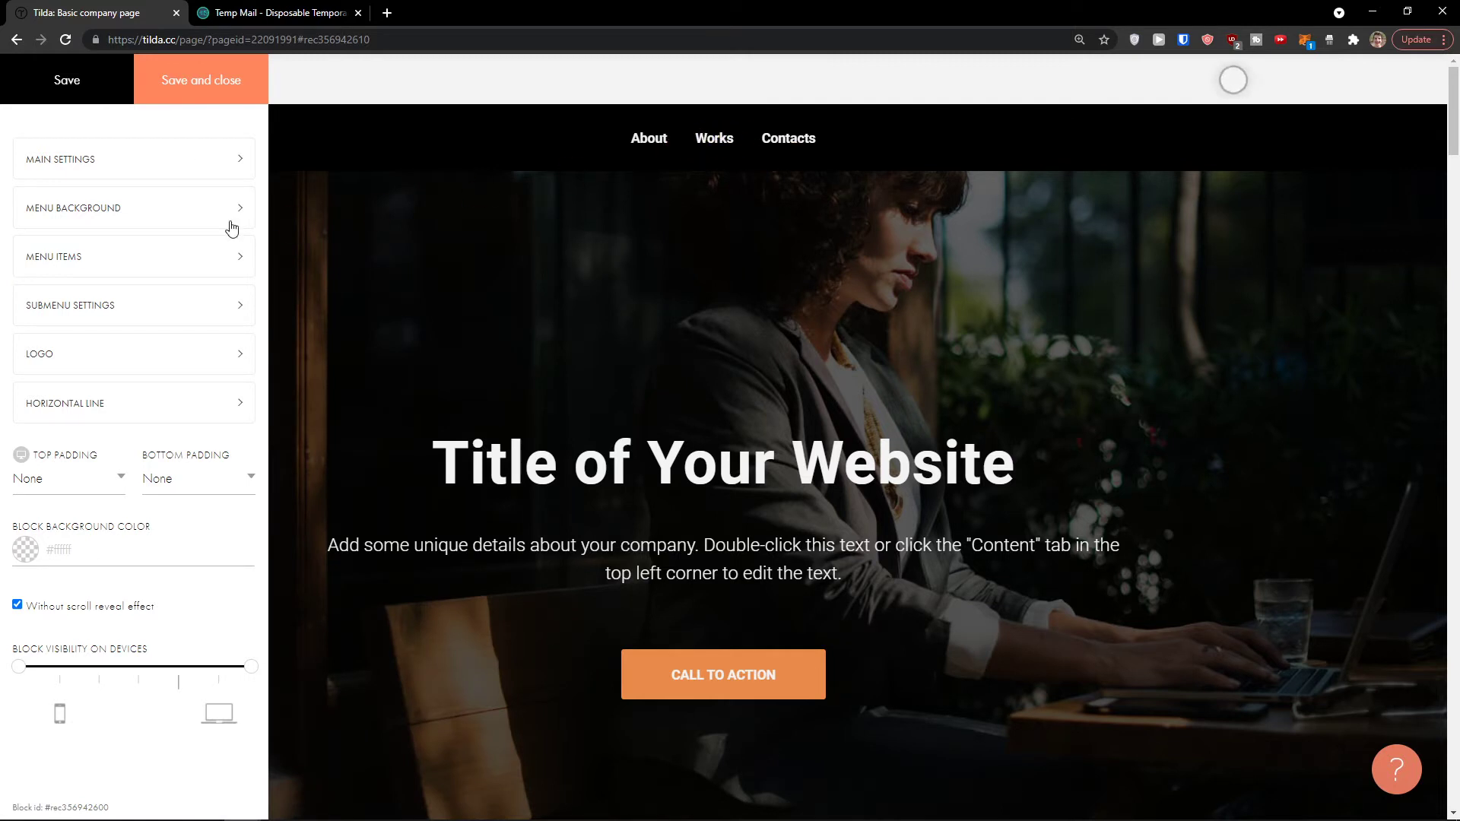
Step: Review the menu items and submenu settings
click(196, 244)
scroll(392, 259, down, 3)
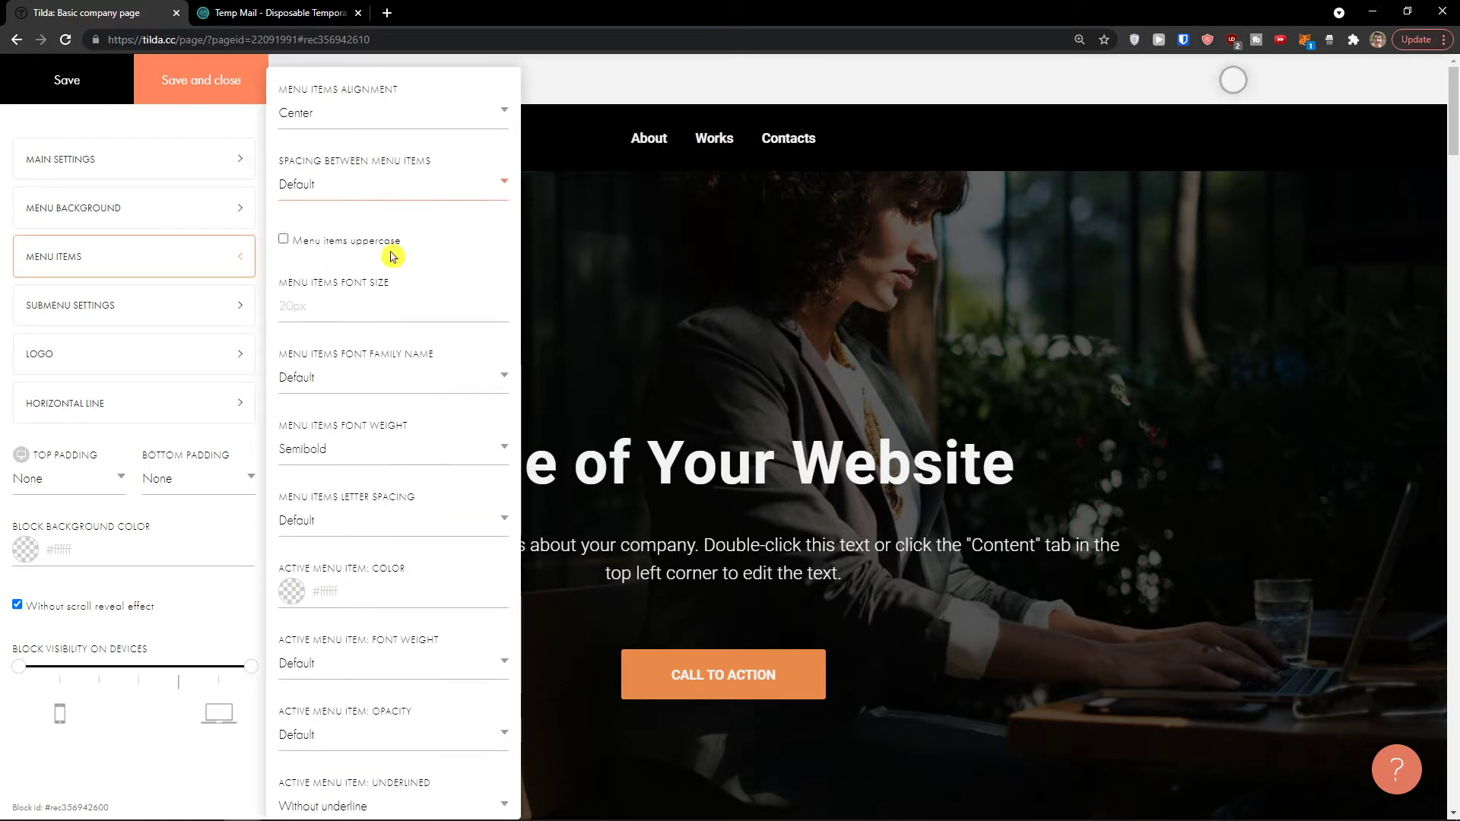
scroll(391, 256, down, 1)
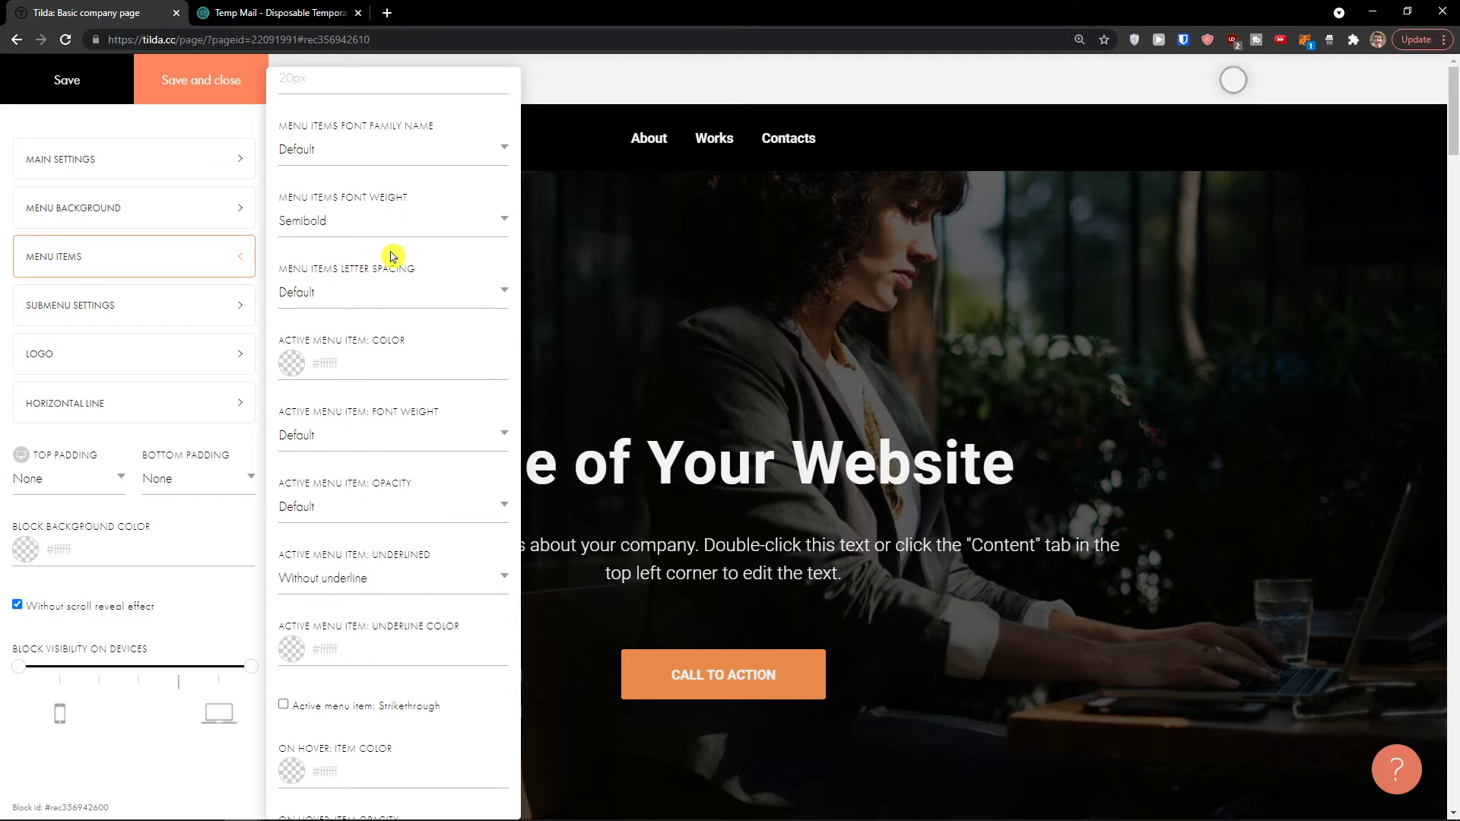
scroll(392, 257, down, 3)
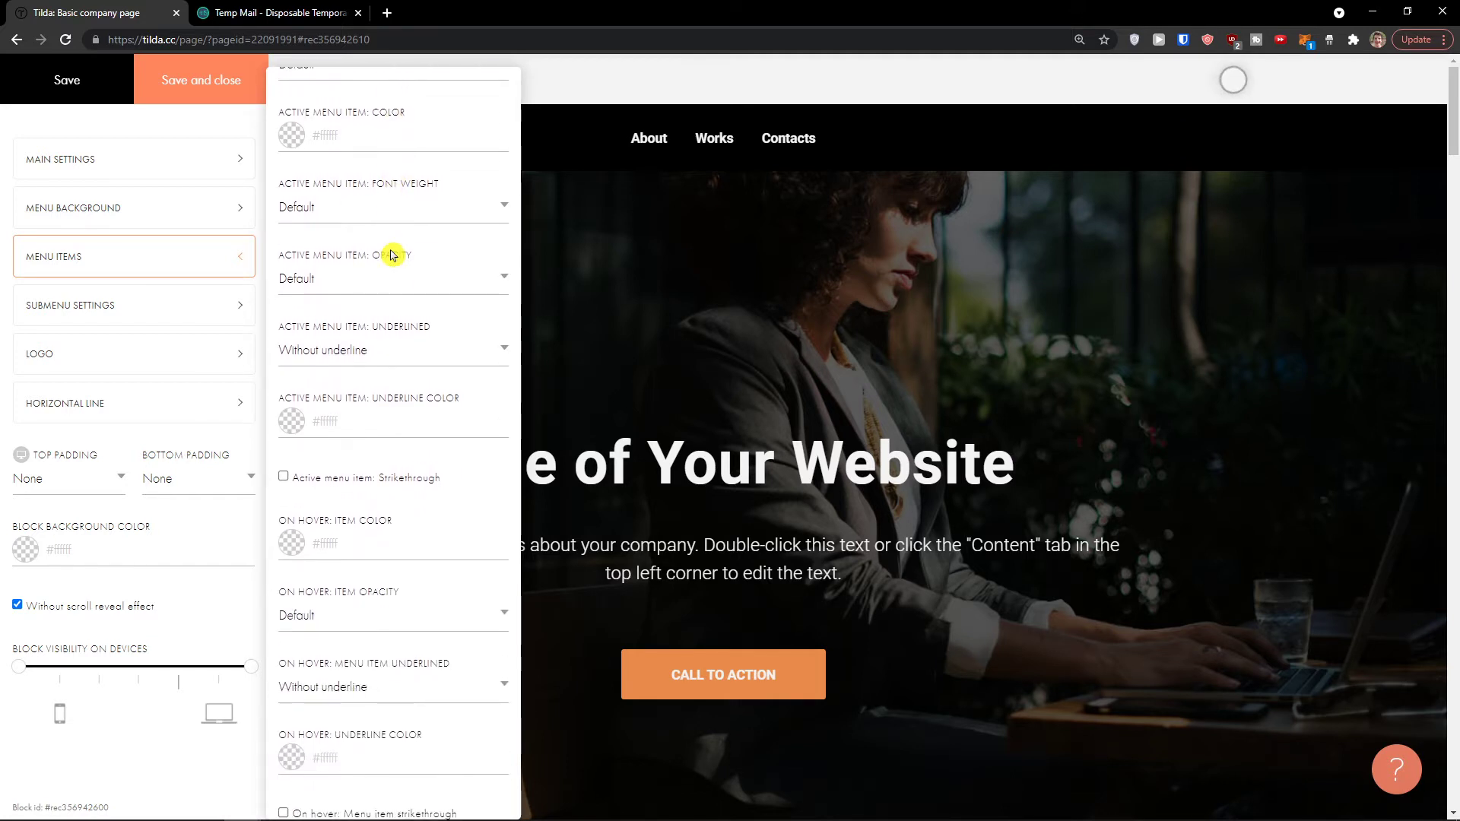
scroll(392, 255, up, 7)
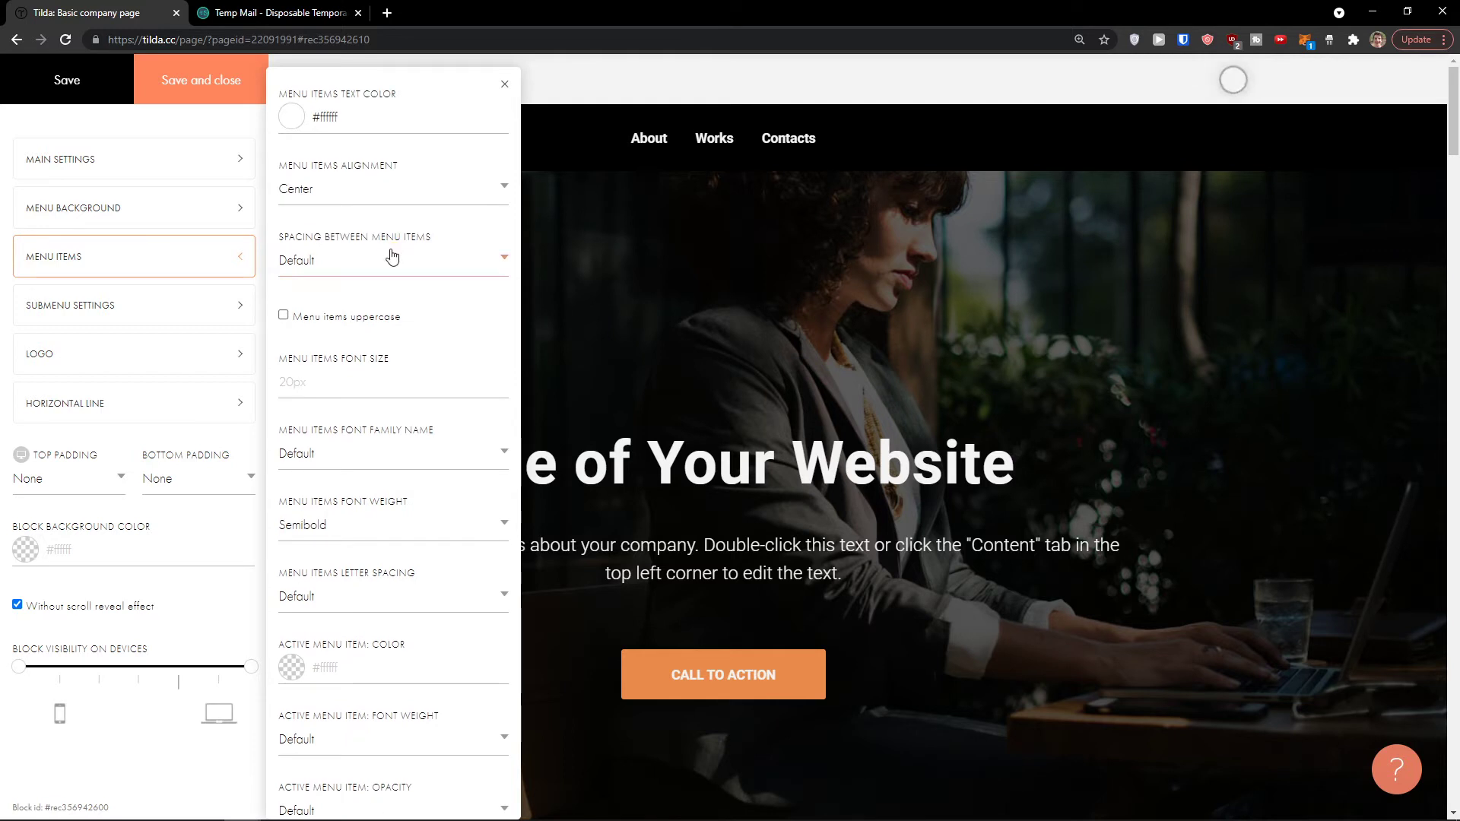
click(188, 314)
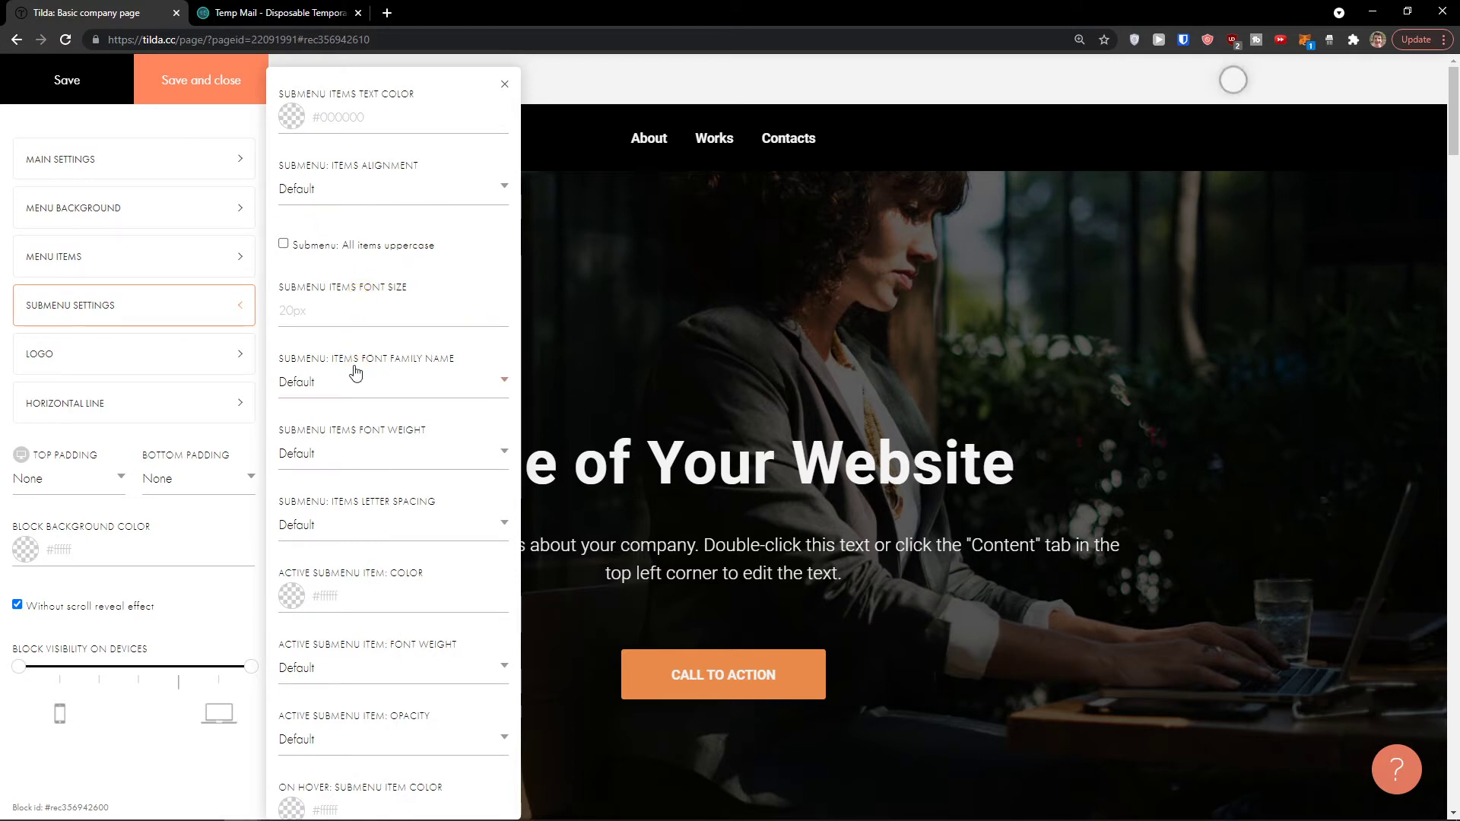
scroll(373, 346, down, 2)
scroll(375, 335, up, 2)
Step: Check the logo title and horizontal line settings, then close the panel
click(195, 359)
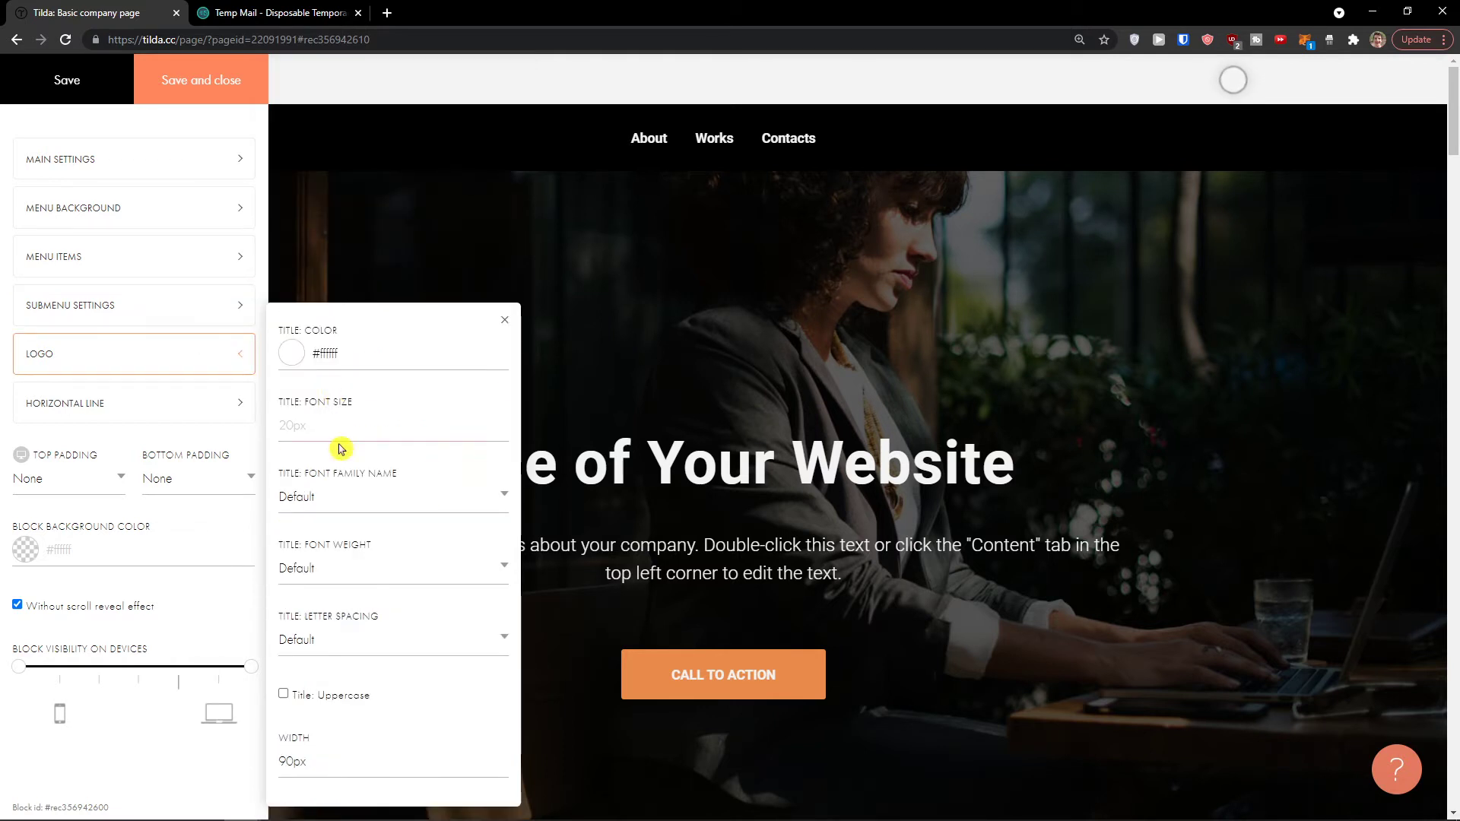
scroll(338, 426, down, 1)
click(215, 410)
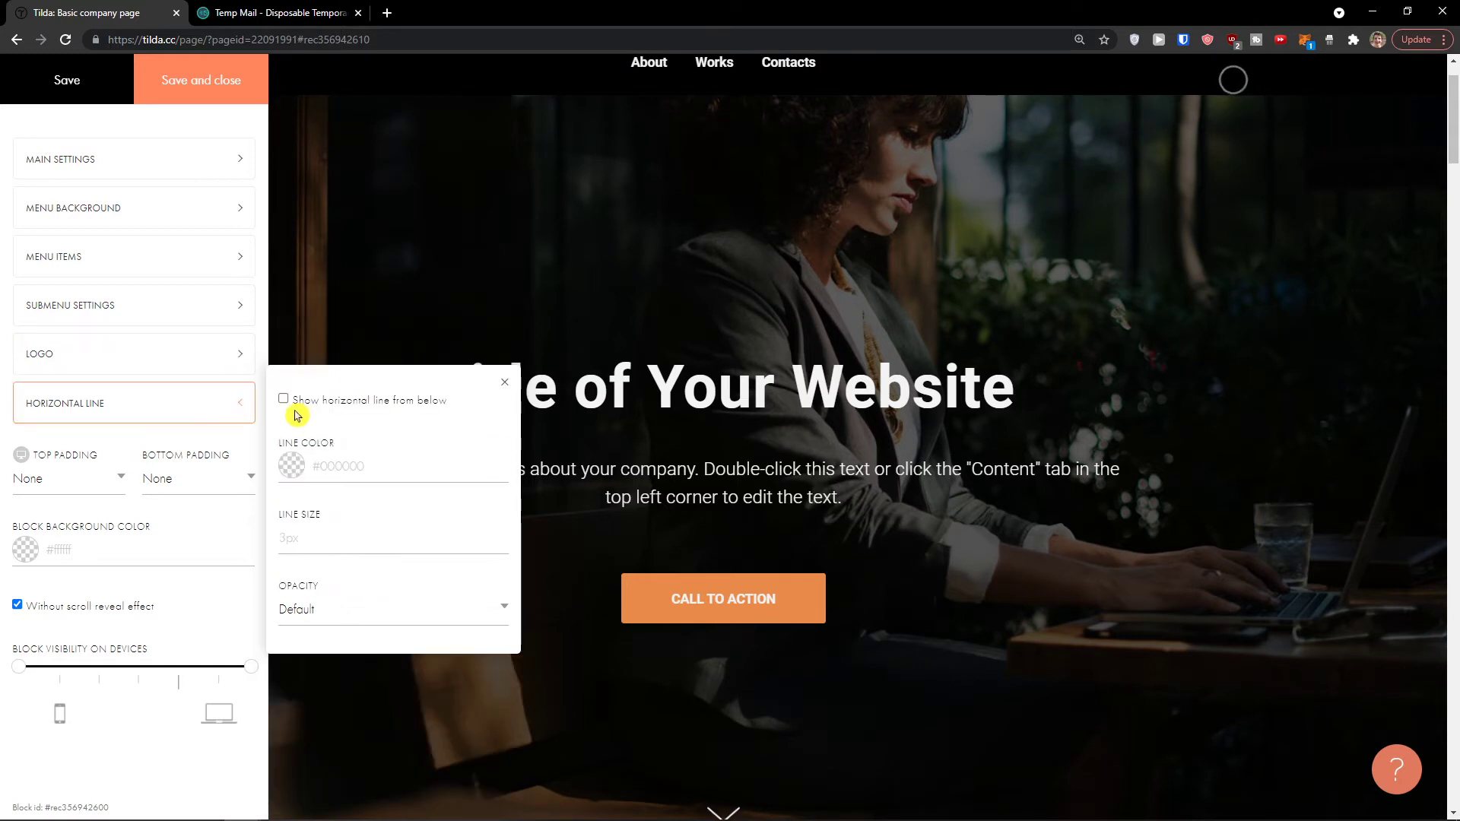
scroll(167, 411, down, 1)
scroll(190, 420, up, 1)
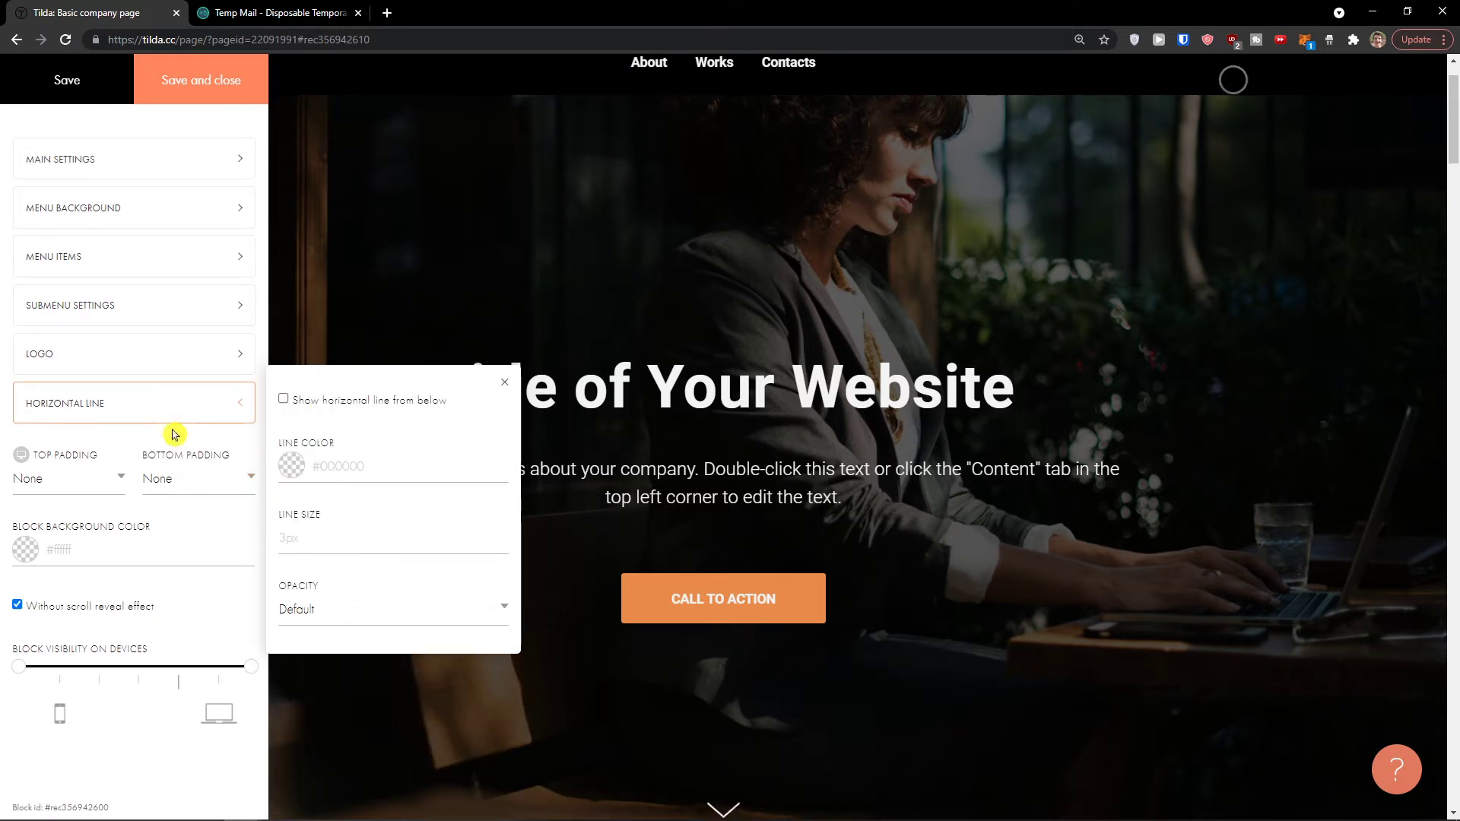
click(459, 267)
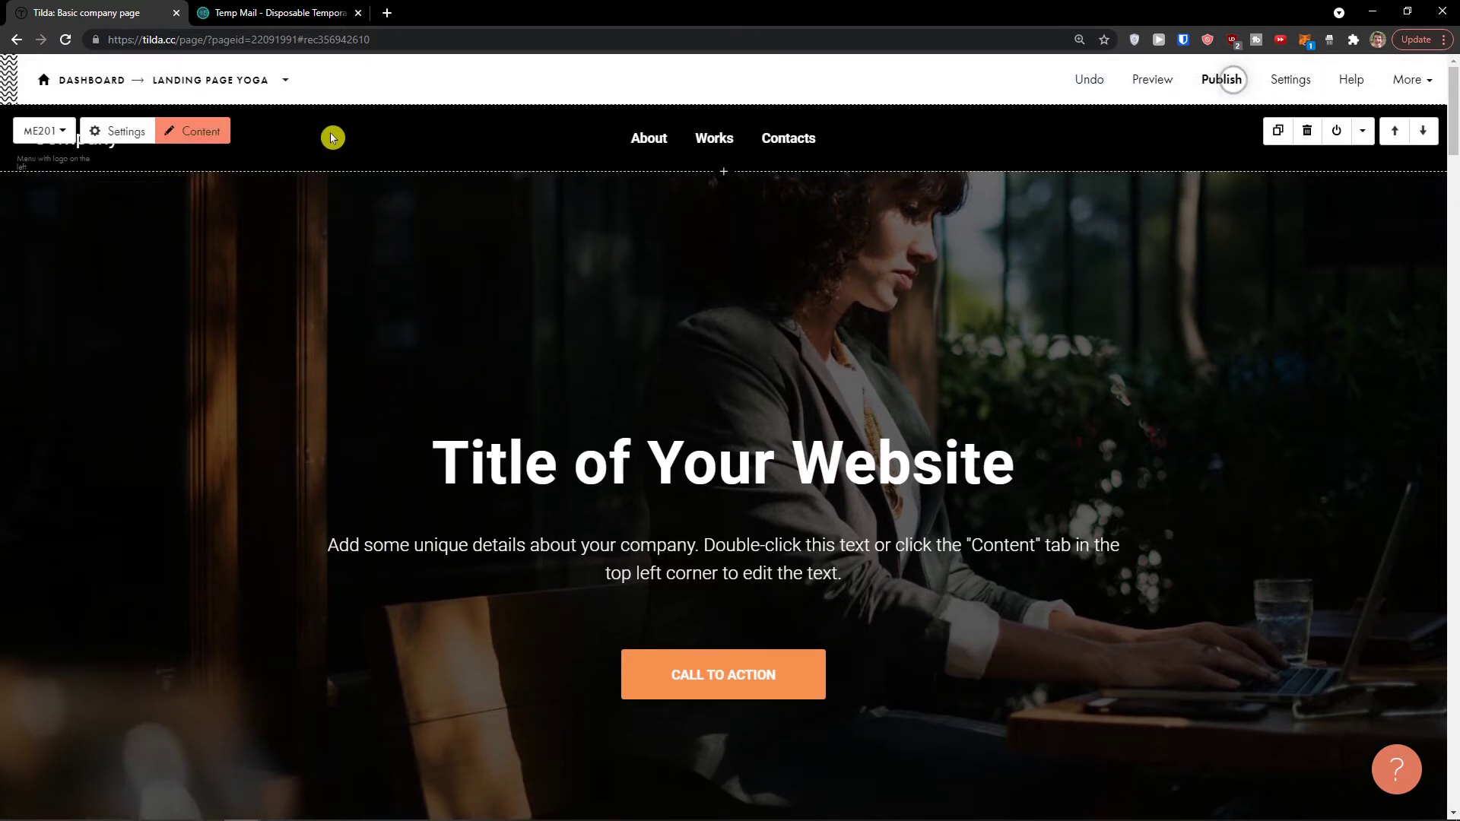
Step: Enable subitems in the header menu, add an Our Story subitem under Works, and save
click(189, 133)
click(147, 221)
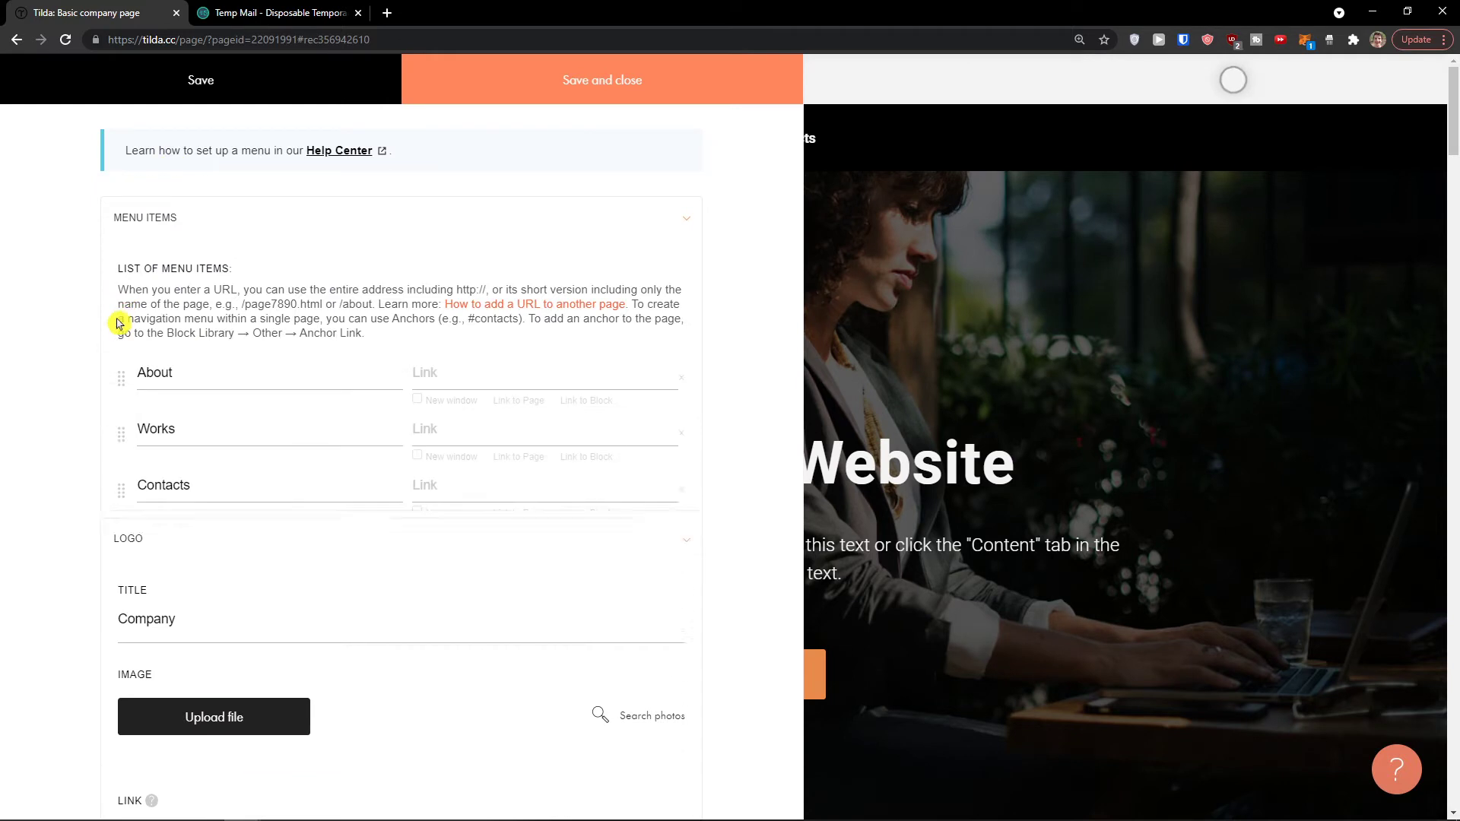
drag(121, 424, 221, 460)
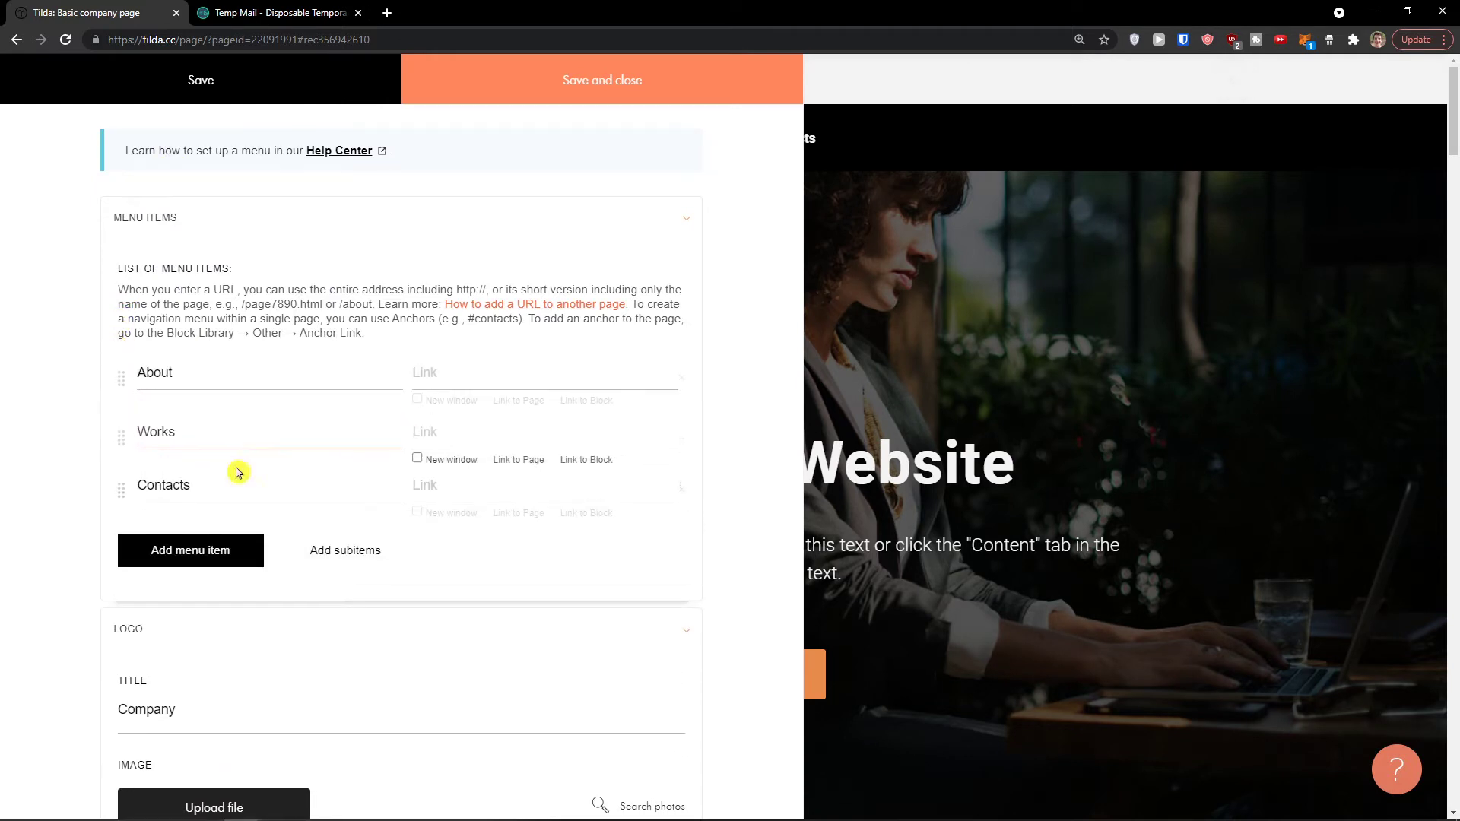
click(354, 551)
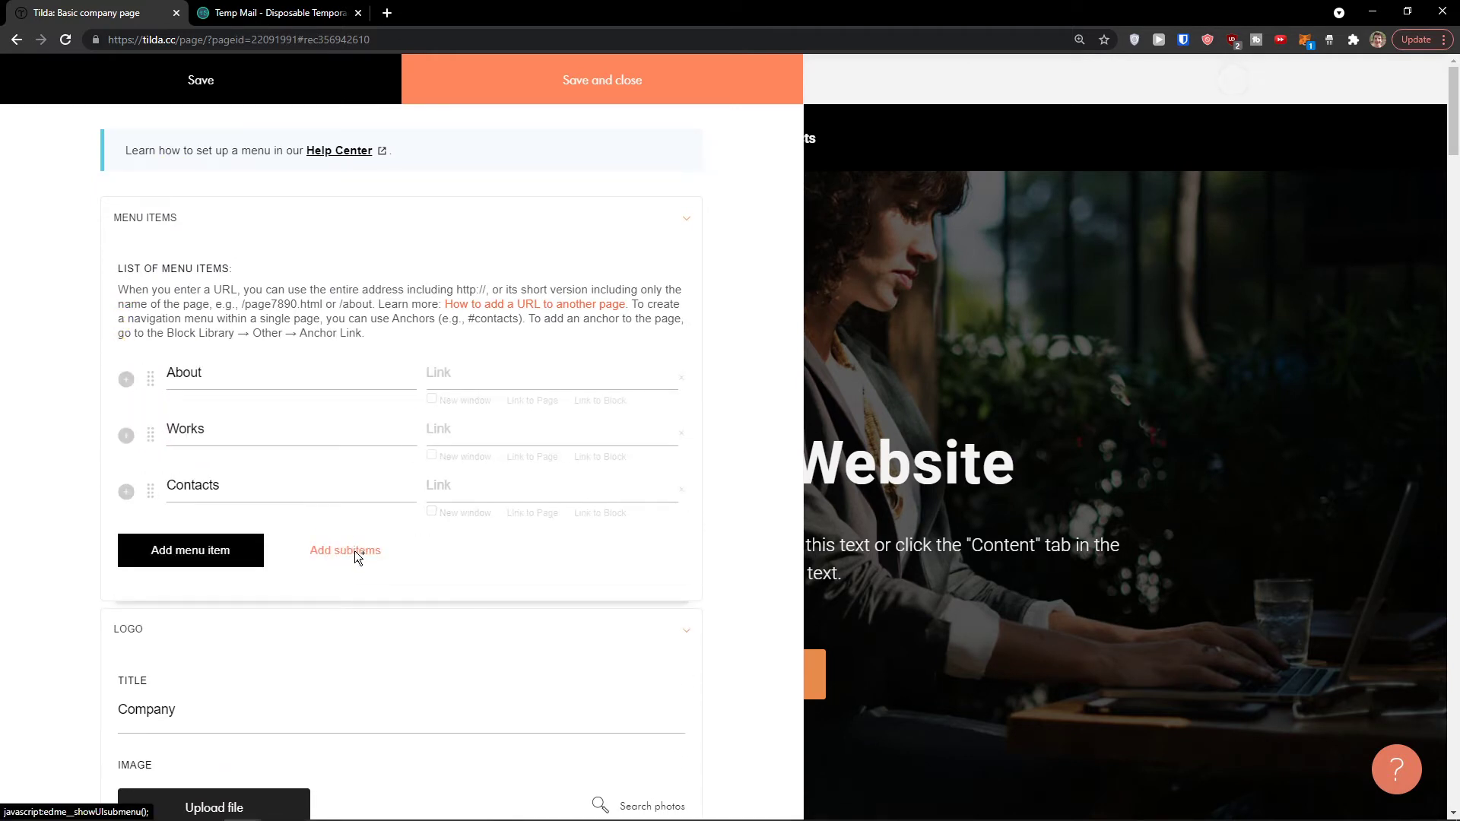
click(127, 436)
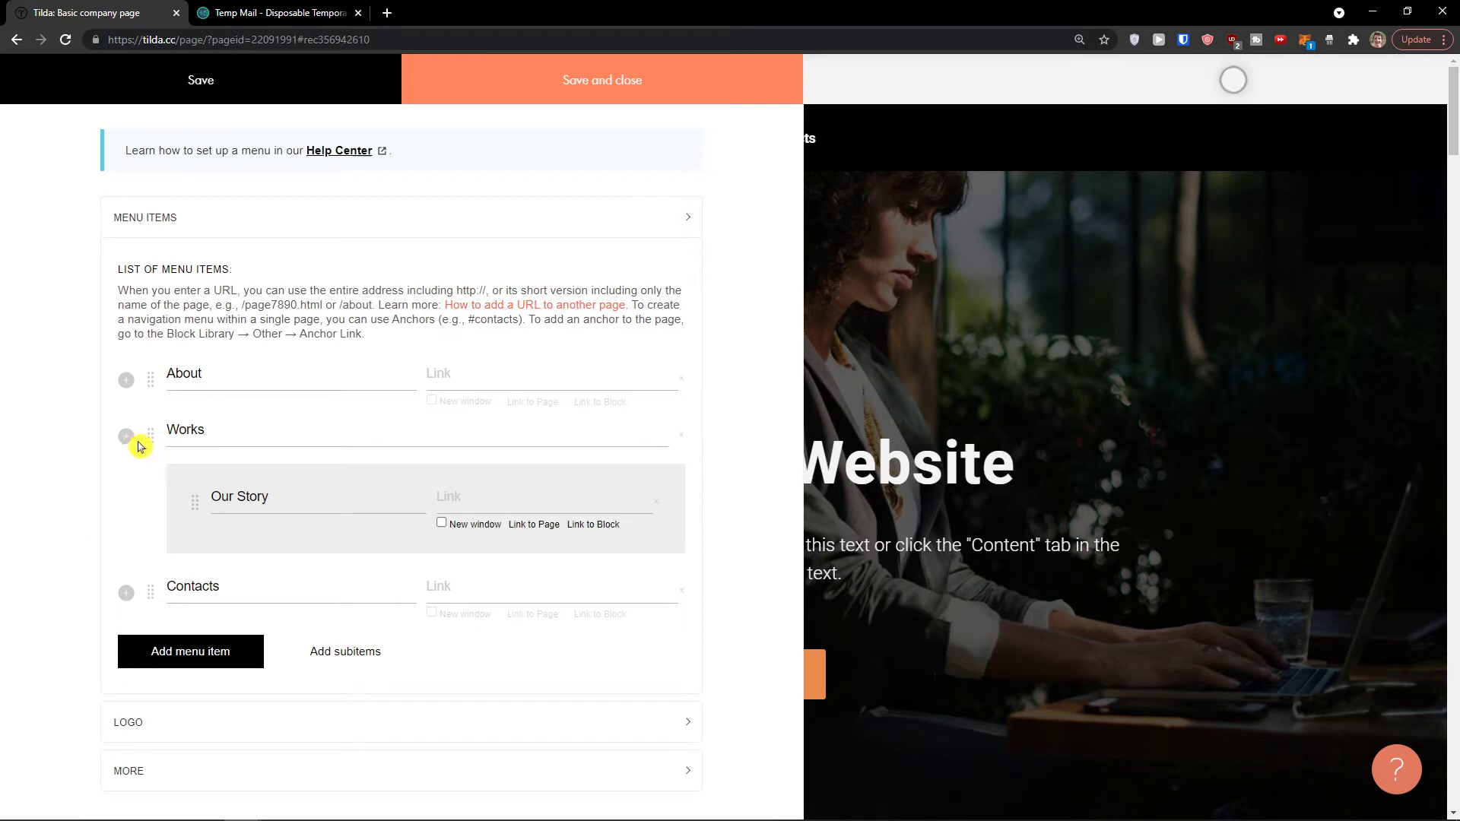
click(202, 91)
click(882, 208)
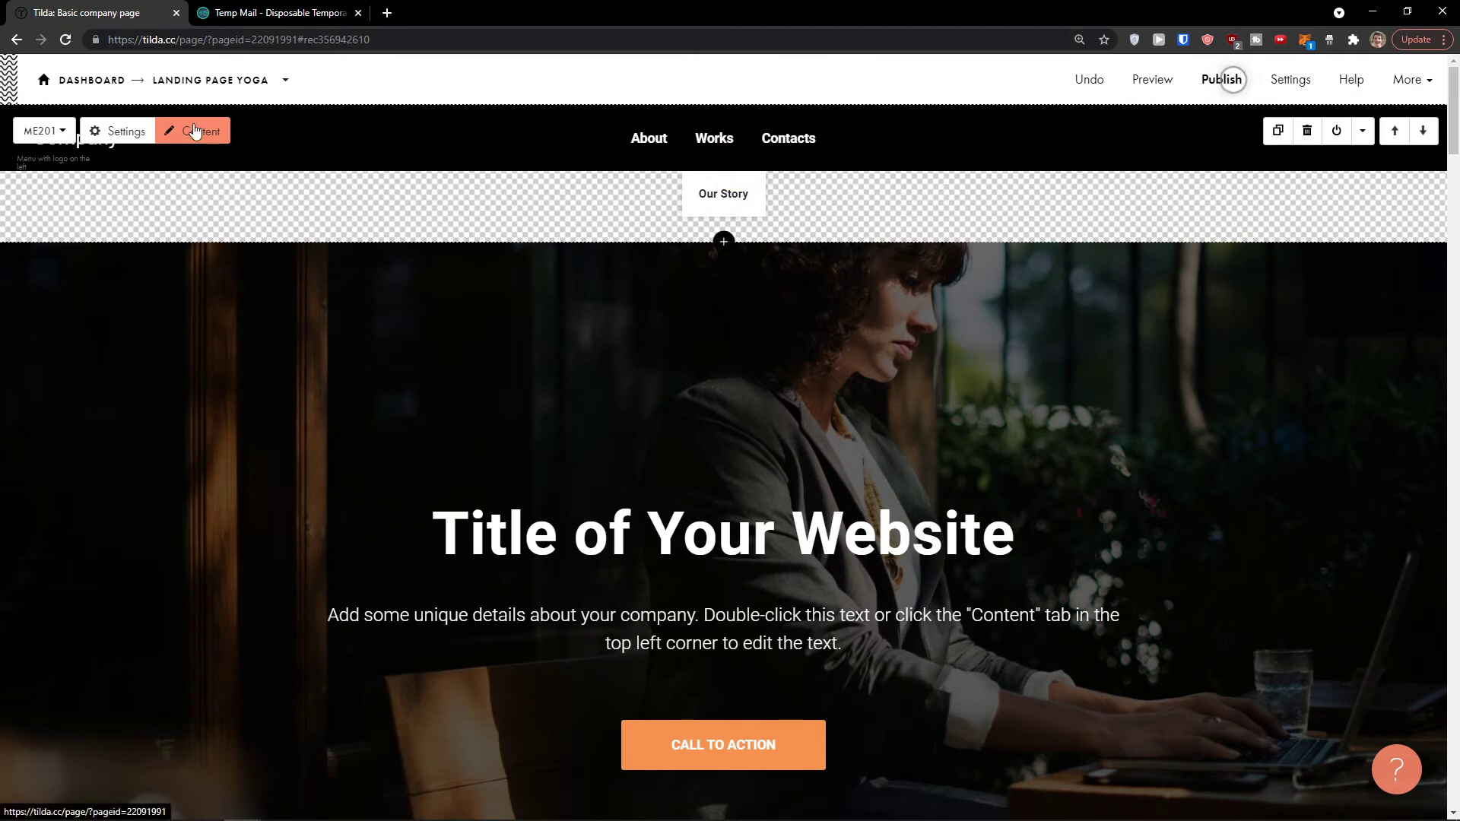
Step: Delete the Our Story subitem title in the menu content and save and close
click(212, 133)
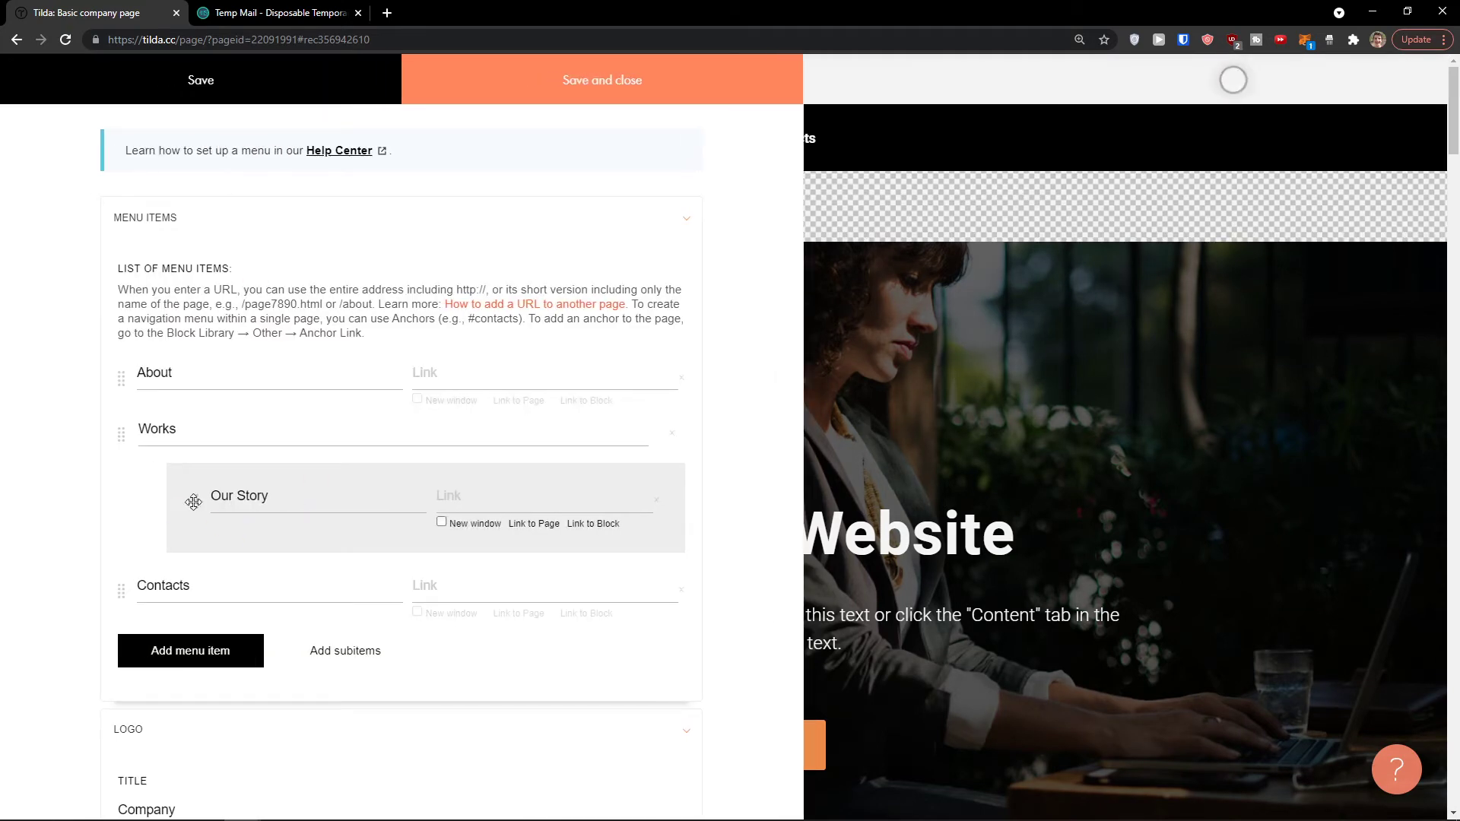
click(309, 500)
click(566, 499)
triple_click(256, 495)
key(BackSpace)
drag(122, 434, 124, 454)
right_click(130, 446)
click(111, 446)
scroll(125, 457, down, 4)
scroll(125, 457, up, 4)
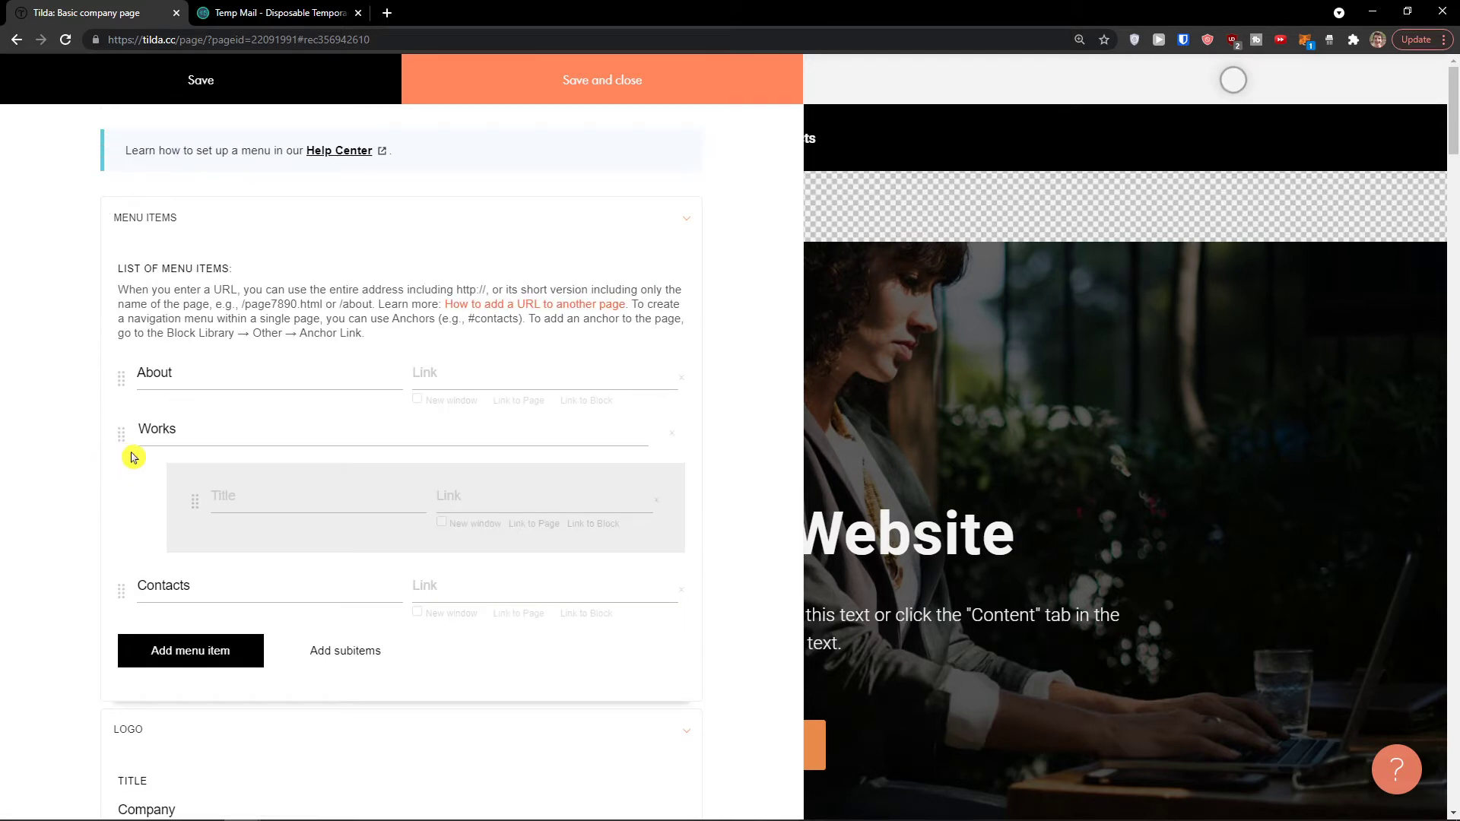
click(515, 68)
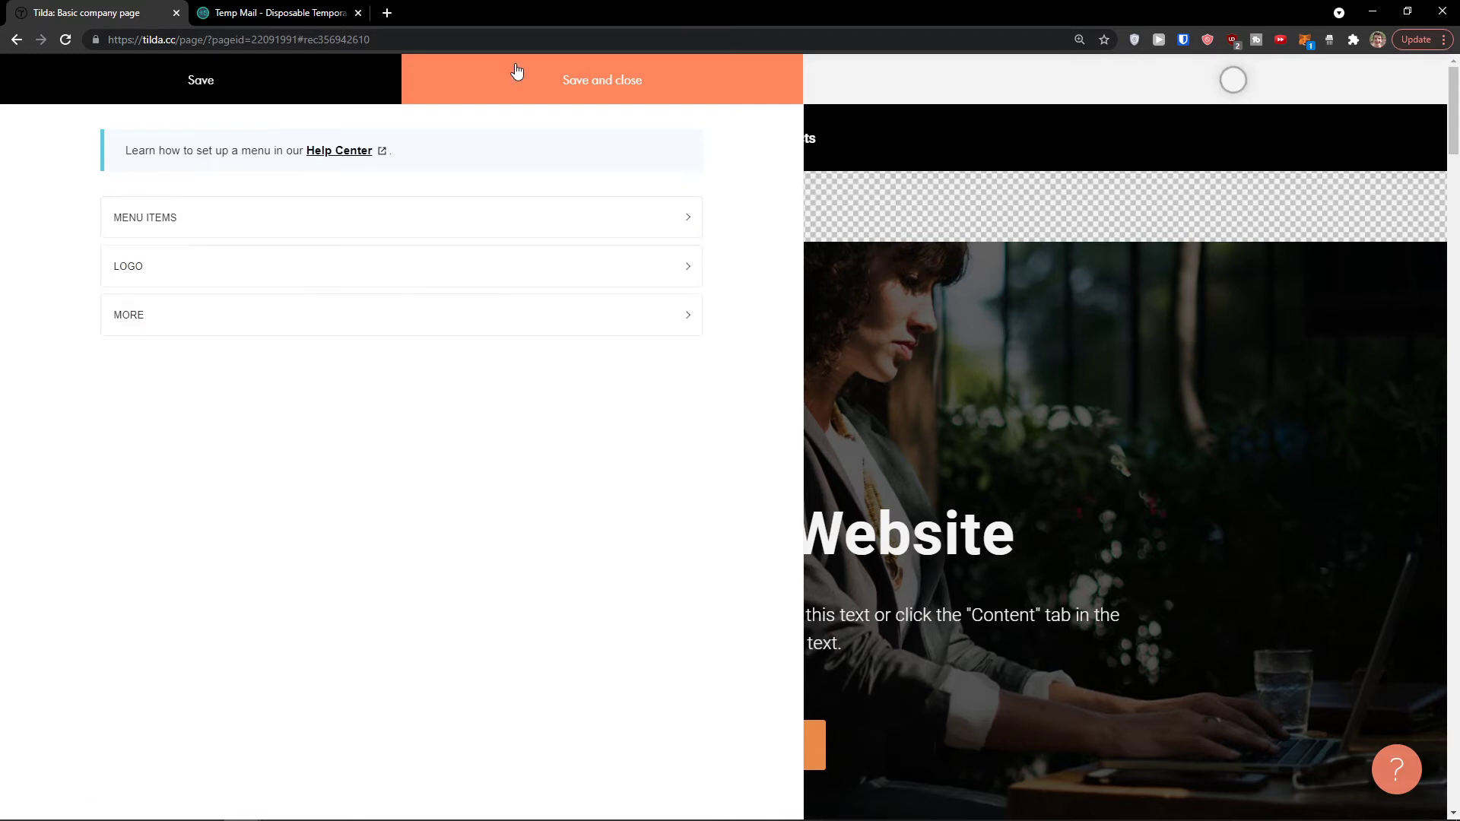
Step: Open the page preview in a new tab, scroll through it, and return to the editor
click(725, 147)
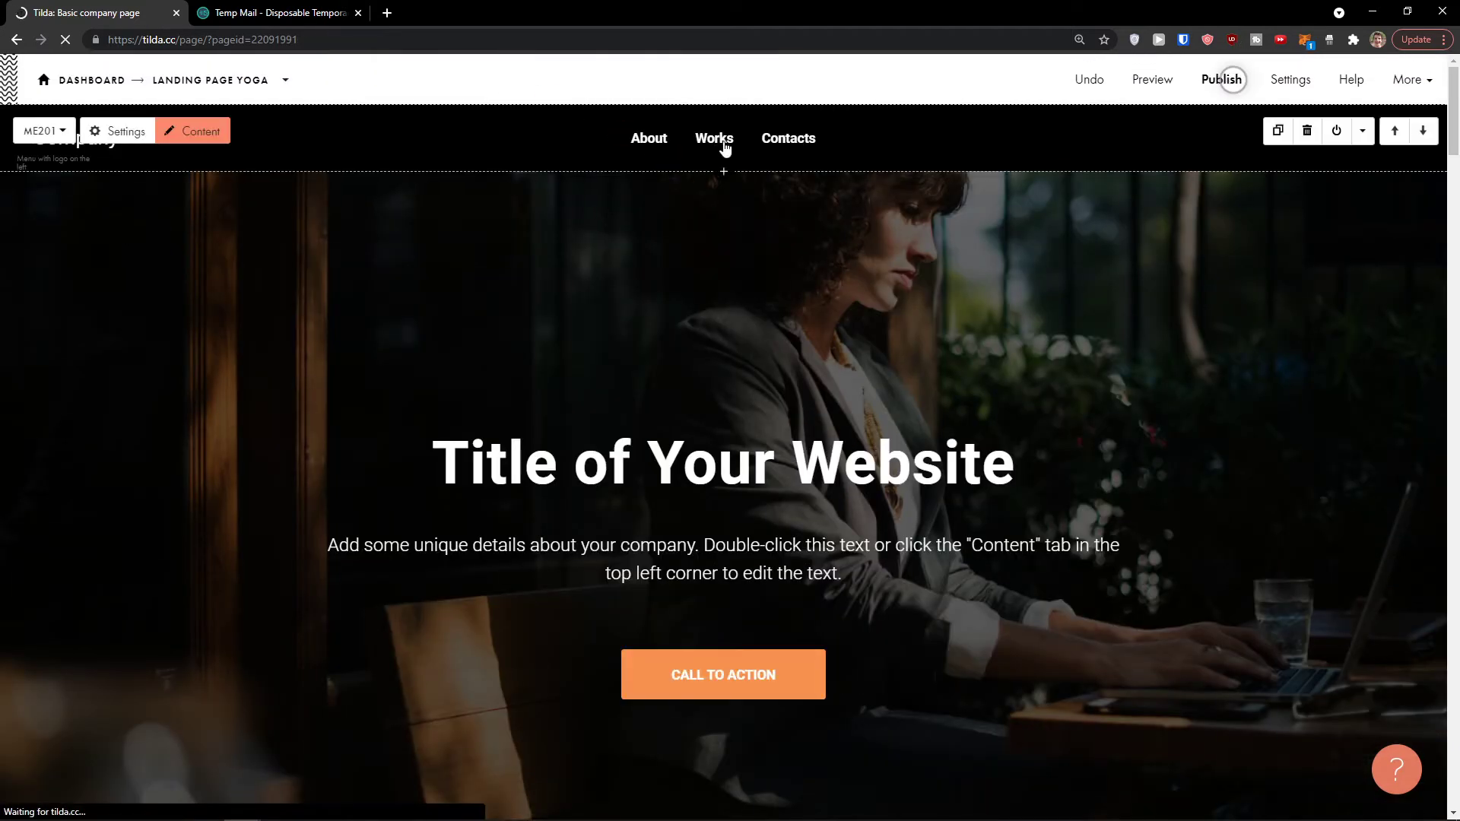
middle_click(1150, 80)
click(243, 9)
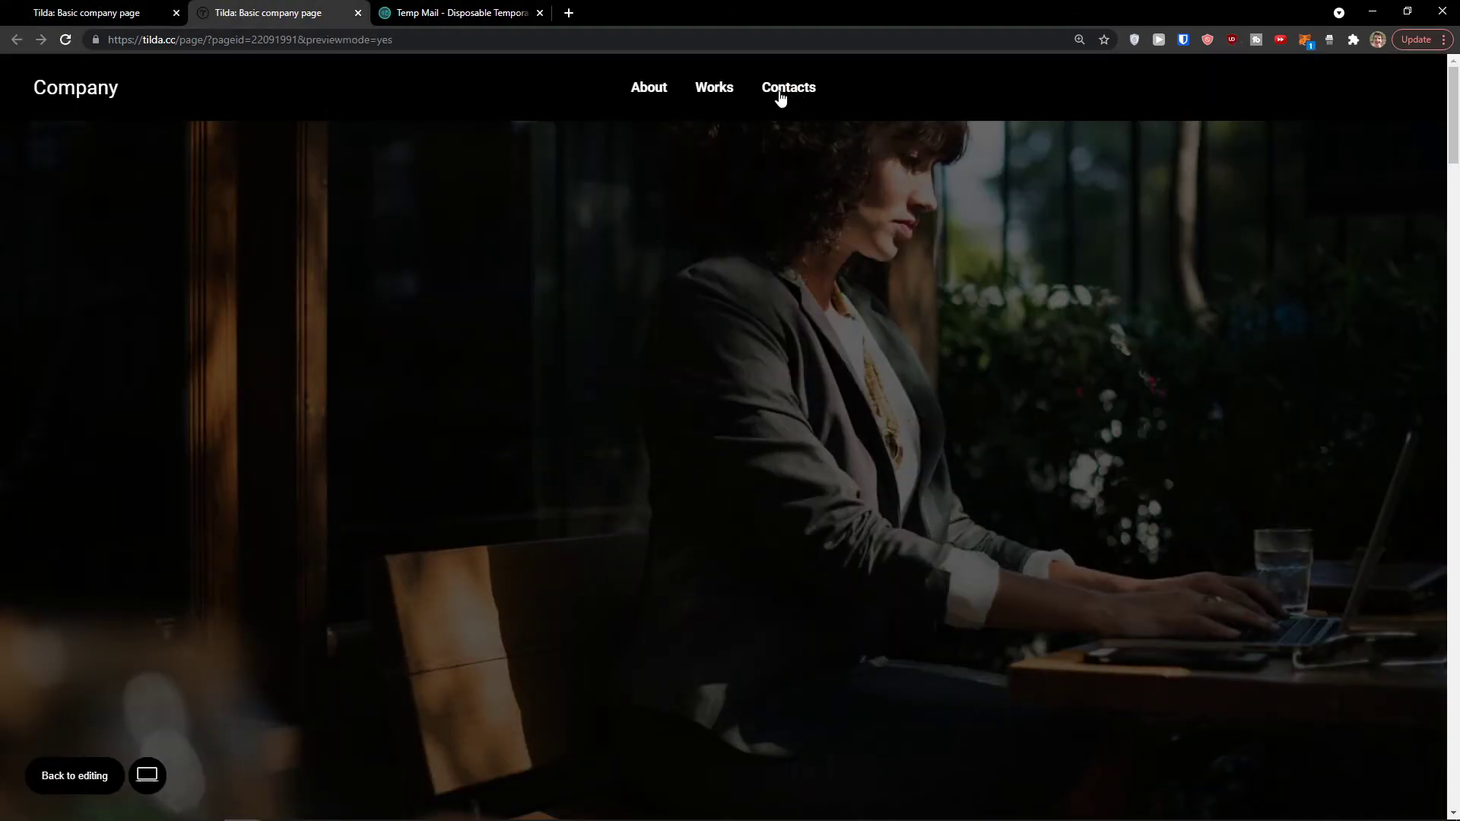
click(512, 311)
scroll(512, 311, down, 10)
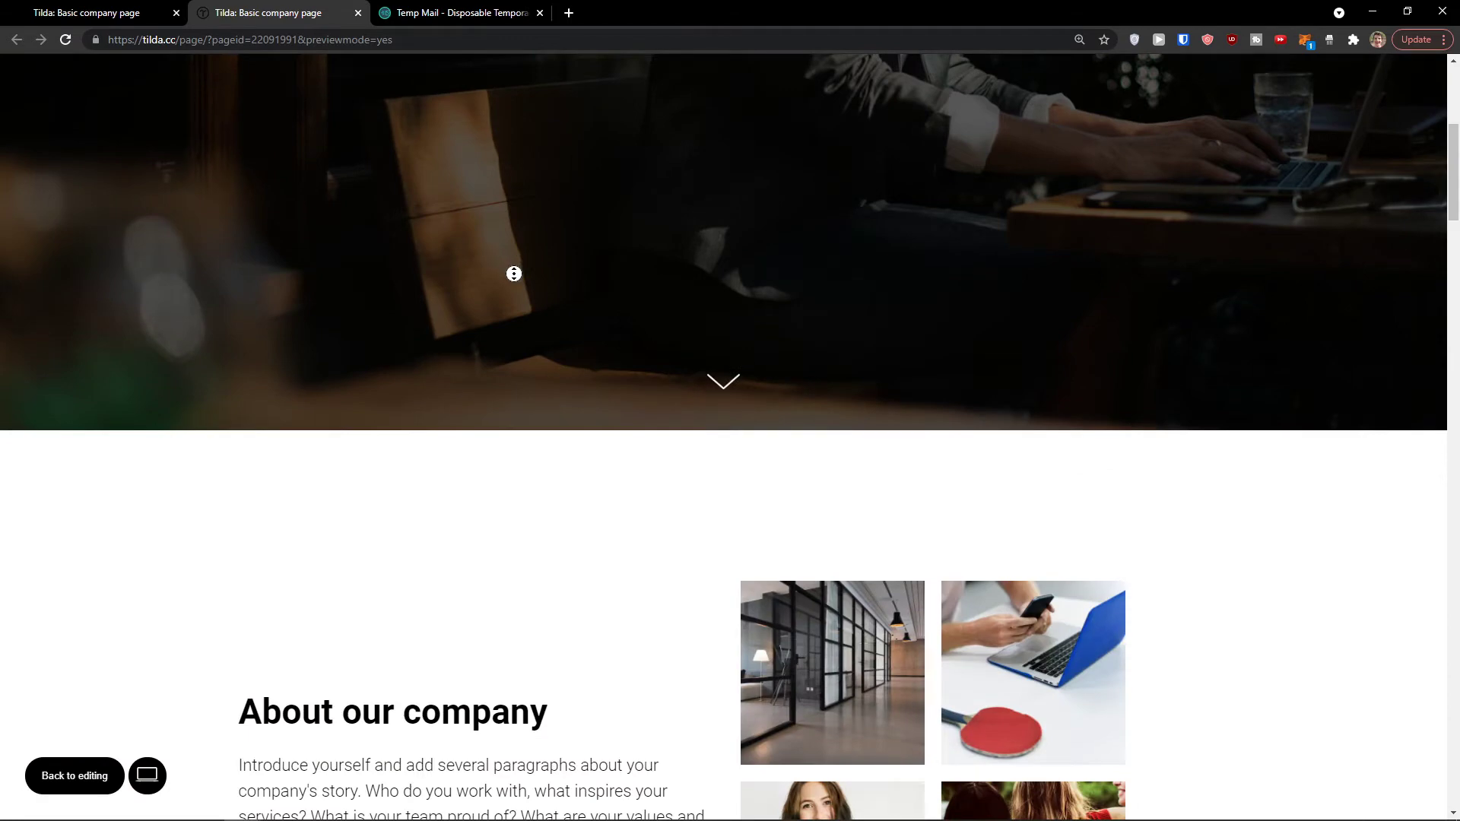
scroll(555, 162, up, 10)
click(60, 6)
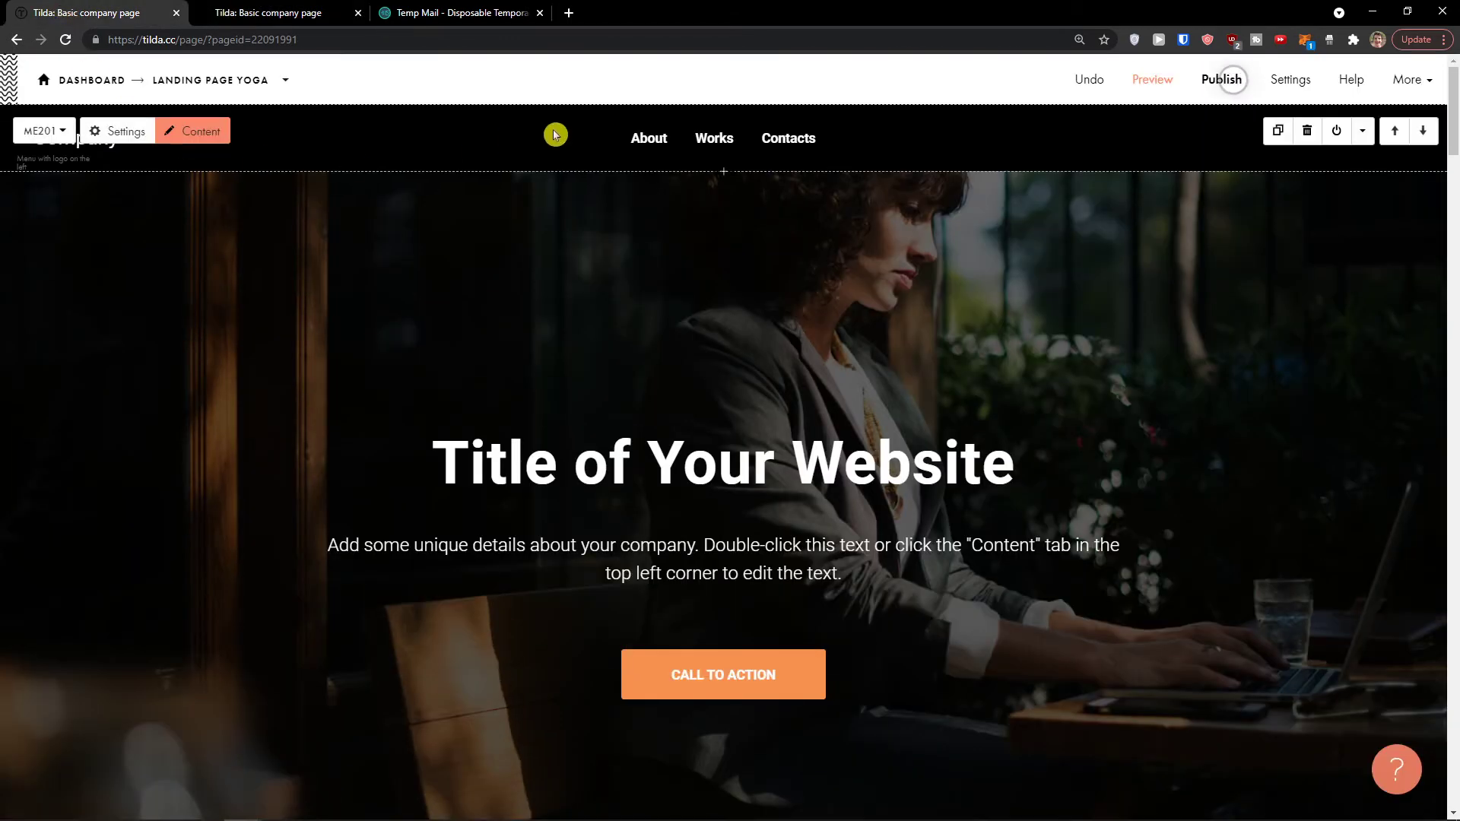
Step: Open the cover block's Settings, then close them without changes
mouse_move(286, 159)
mouse_move(511, 221)
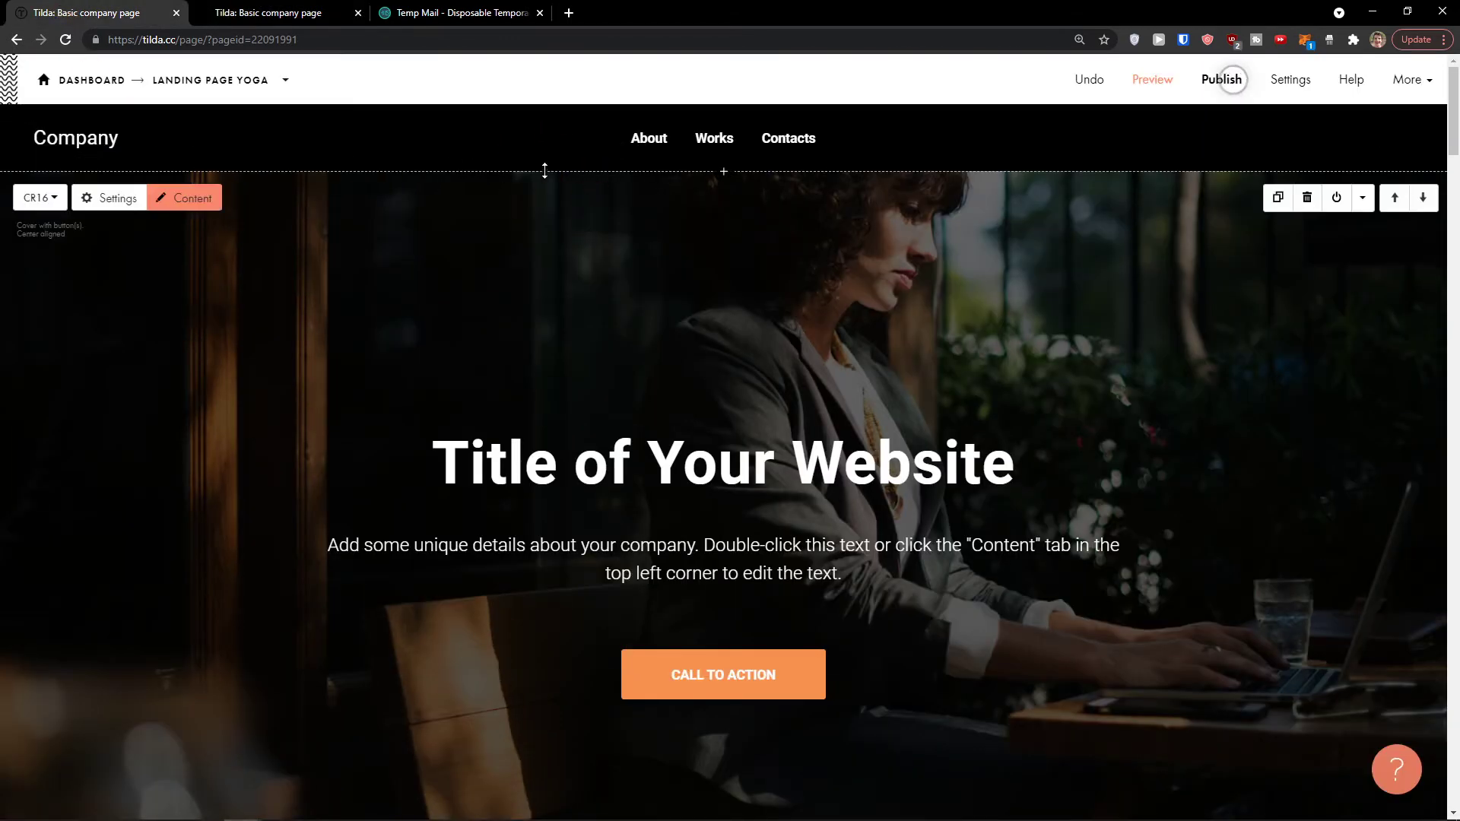
click(117, 199)
scroll(147, 250, down, 6)
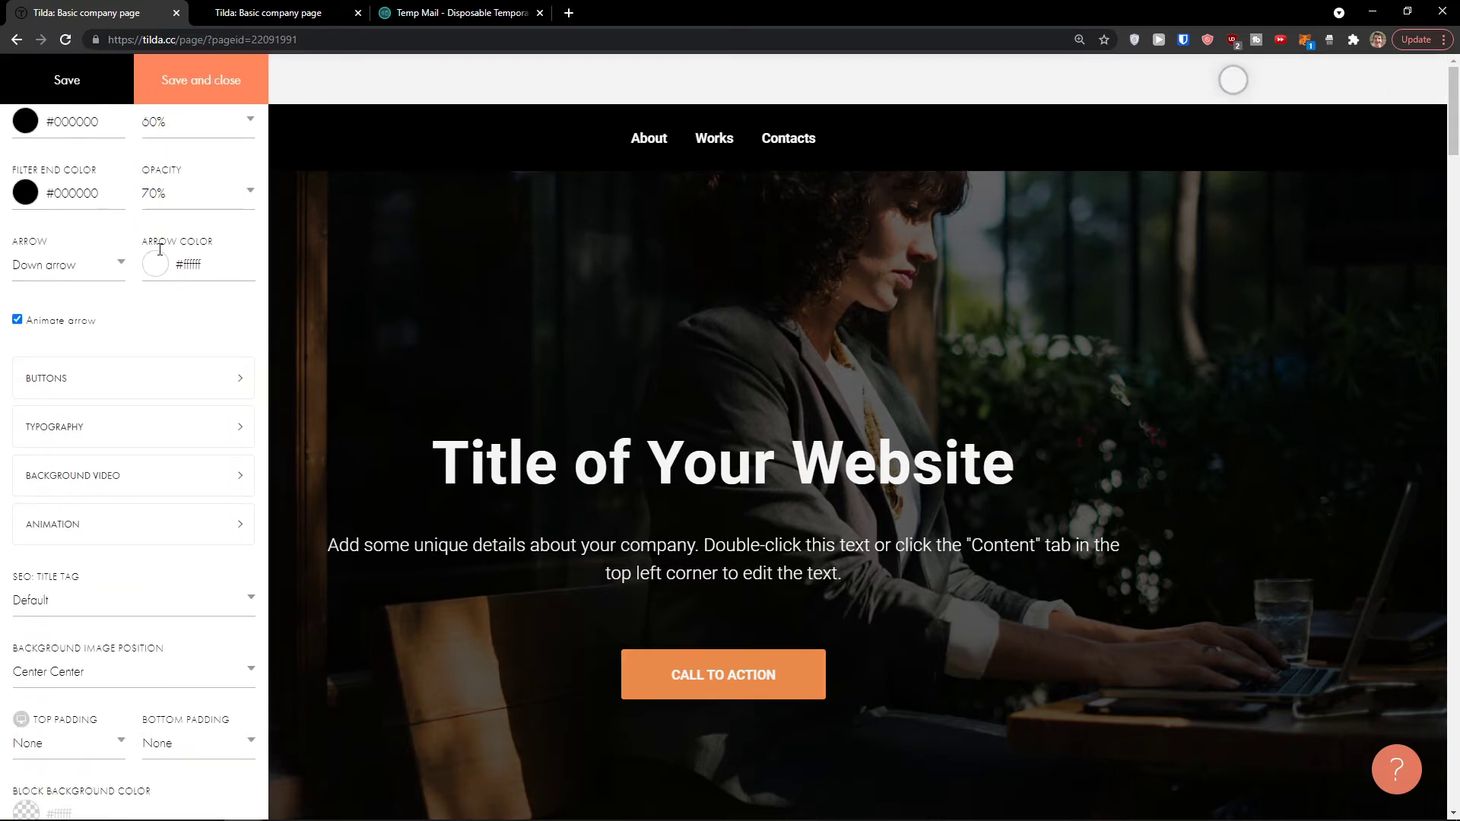
click(318, 286)
scroll(435, 351, down, 2)
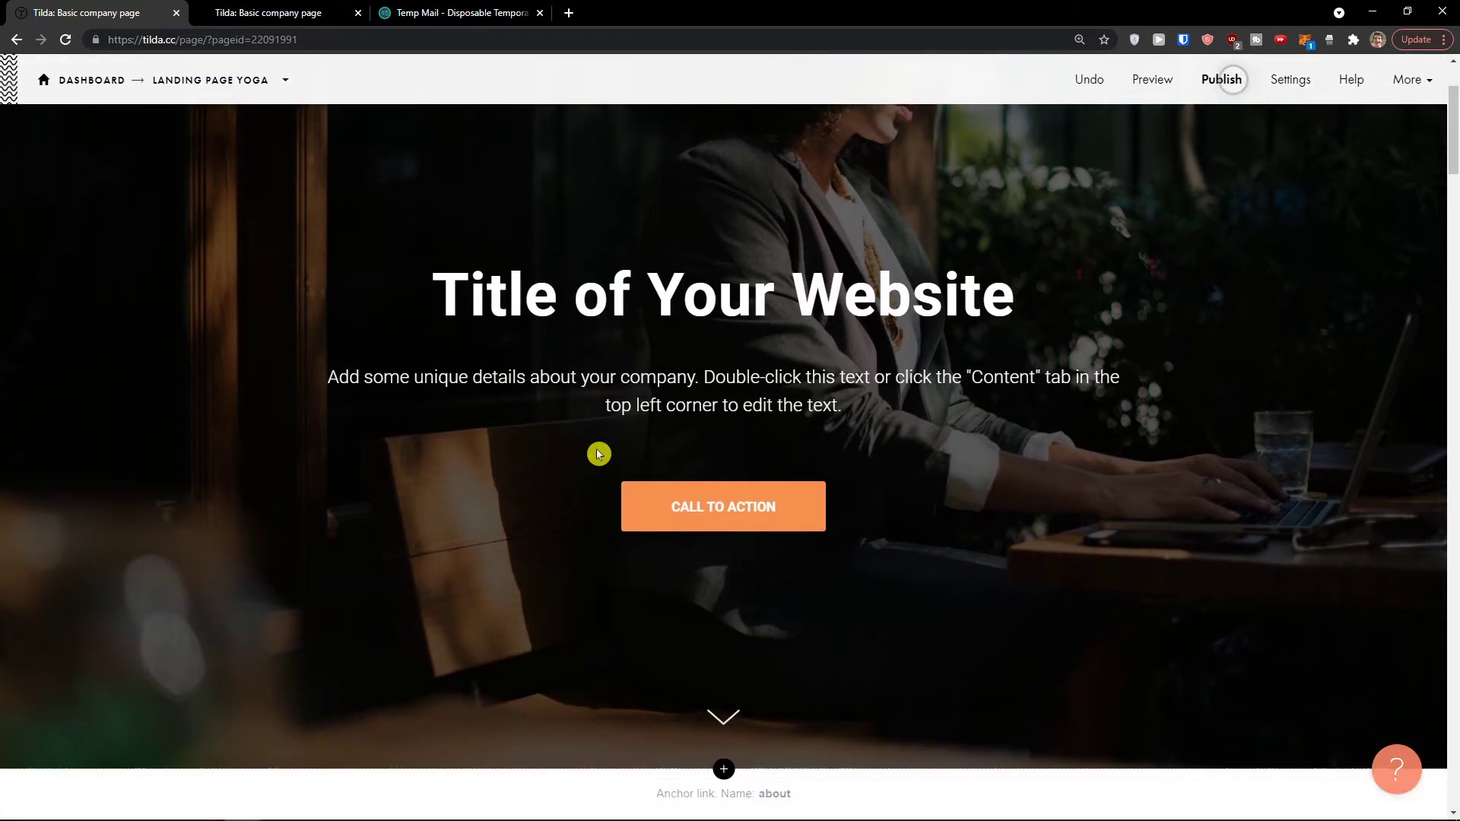
scroll(603, 426, up, 2)
scroll(496, 389, down, 3)
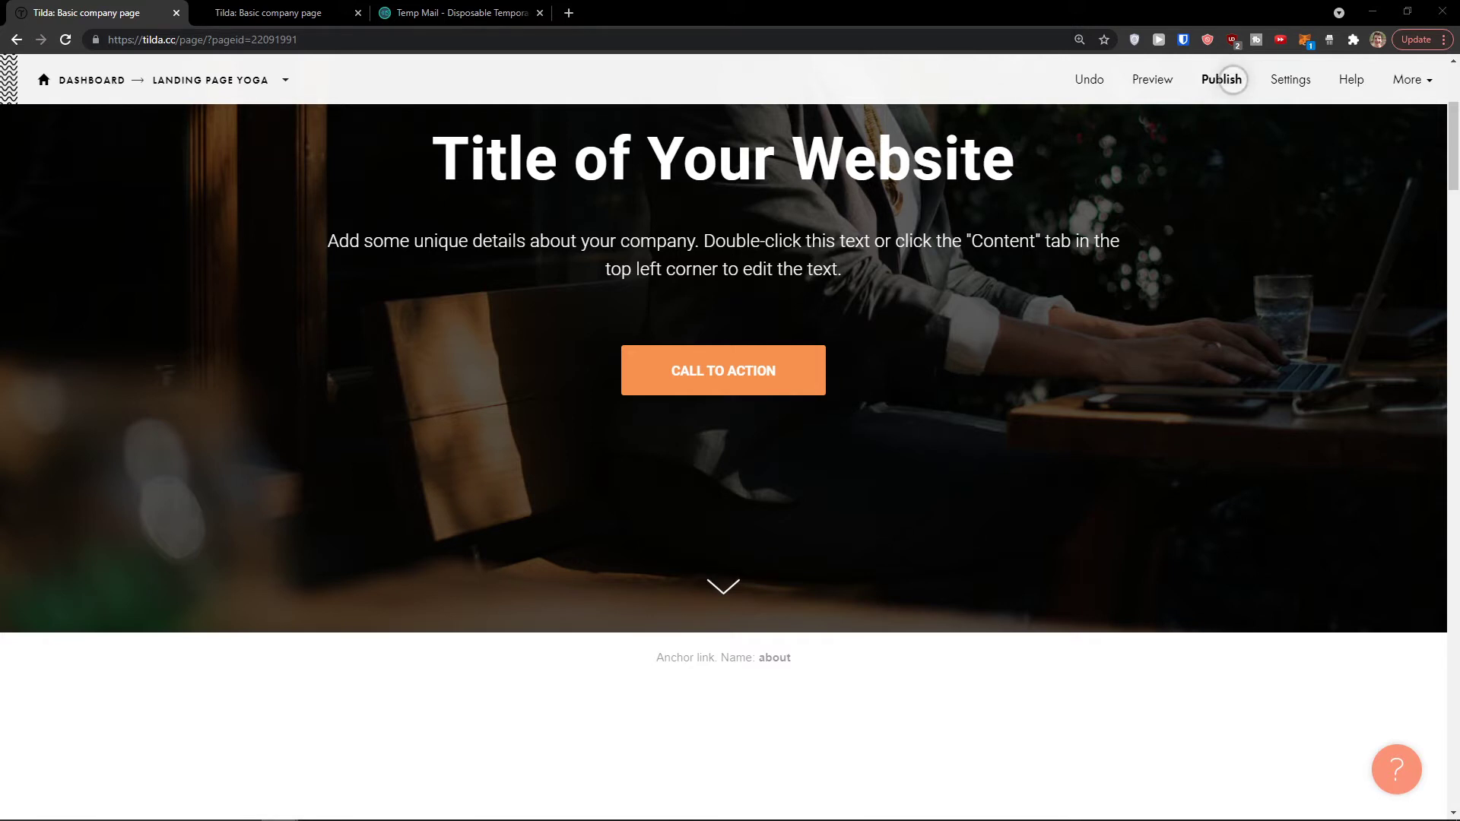
Step: Open the block library and look through the Cover and About block designs
click(723, 682)
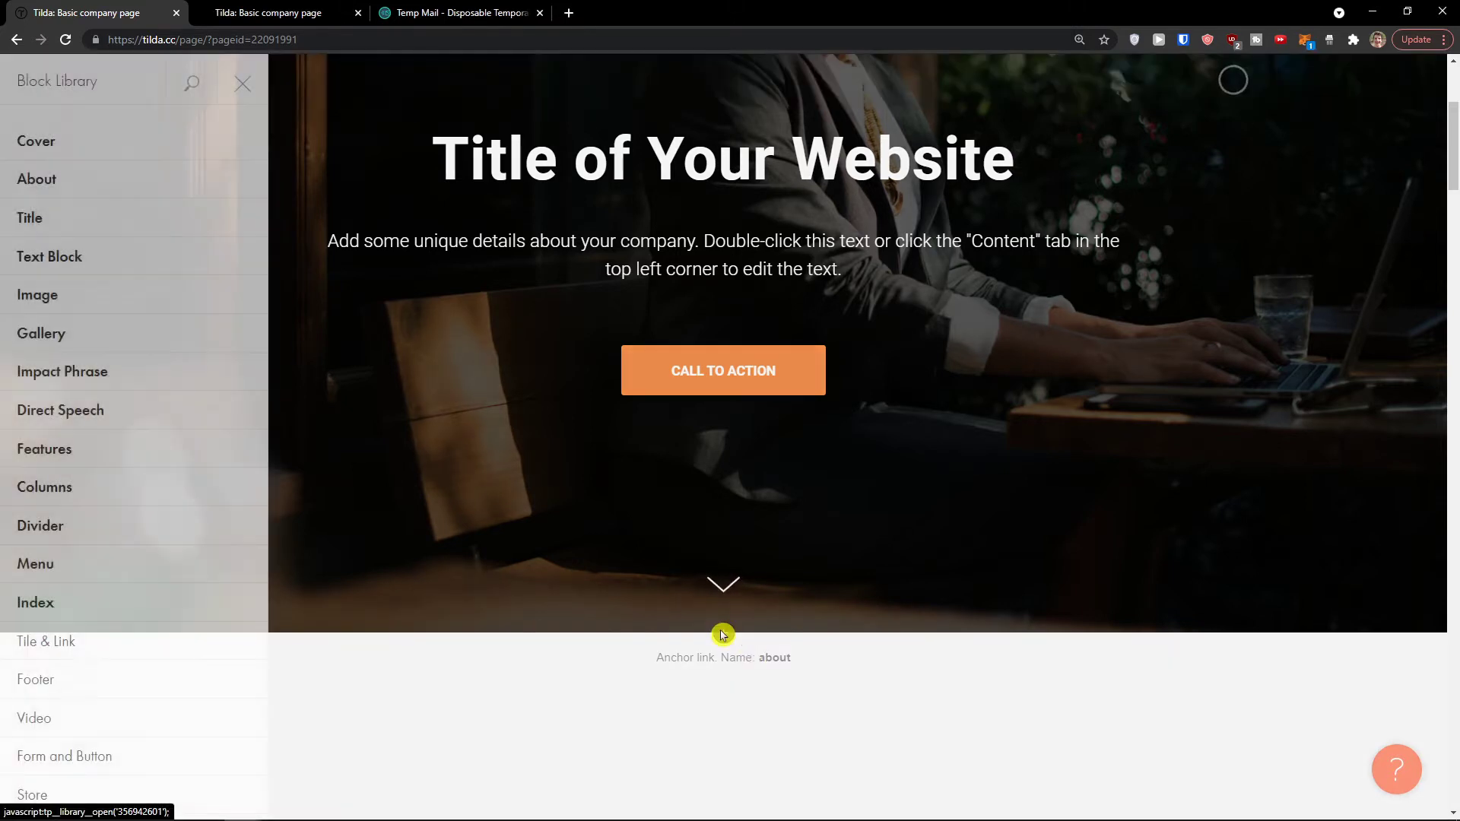
click(142, 145)
scroll(330, 346, down, 5)
scroll(331, 347, down, 12)
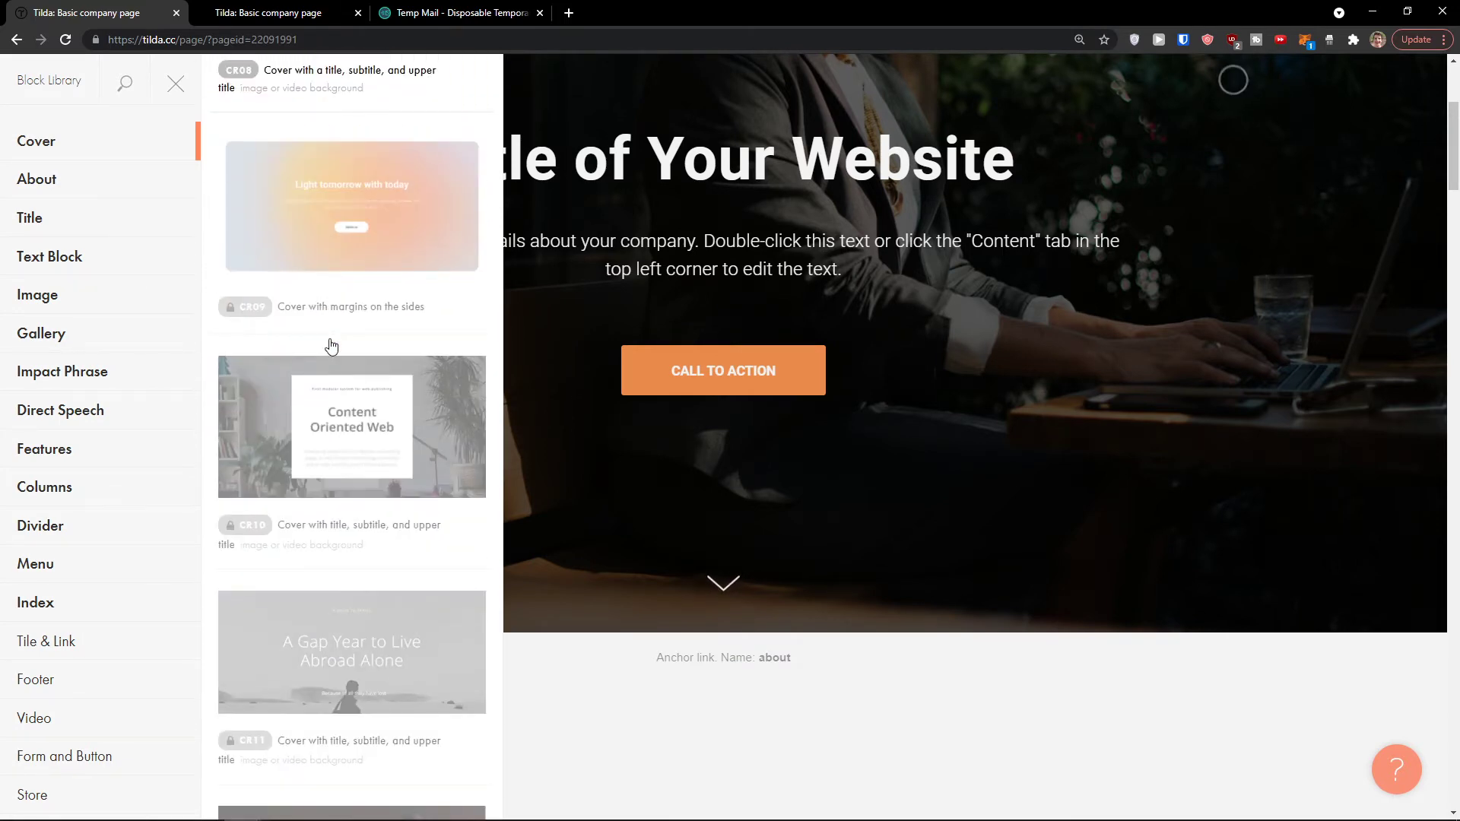
scroll(330, 344, up, 15)
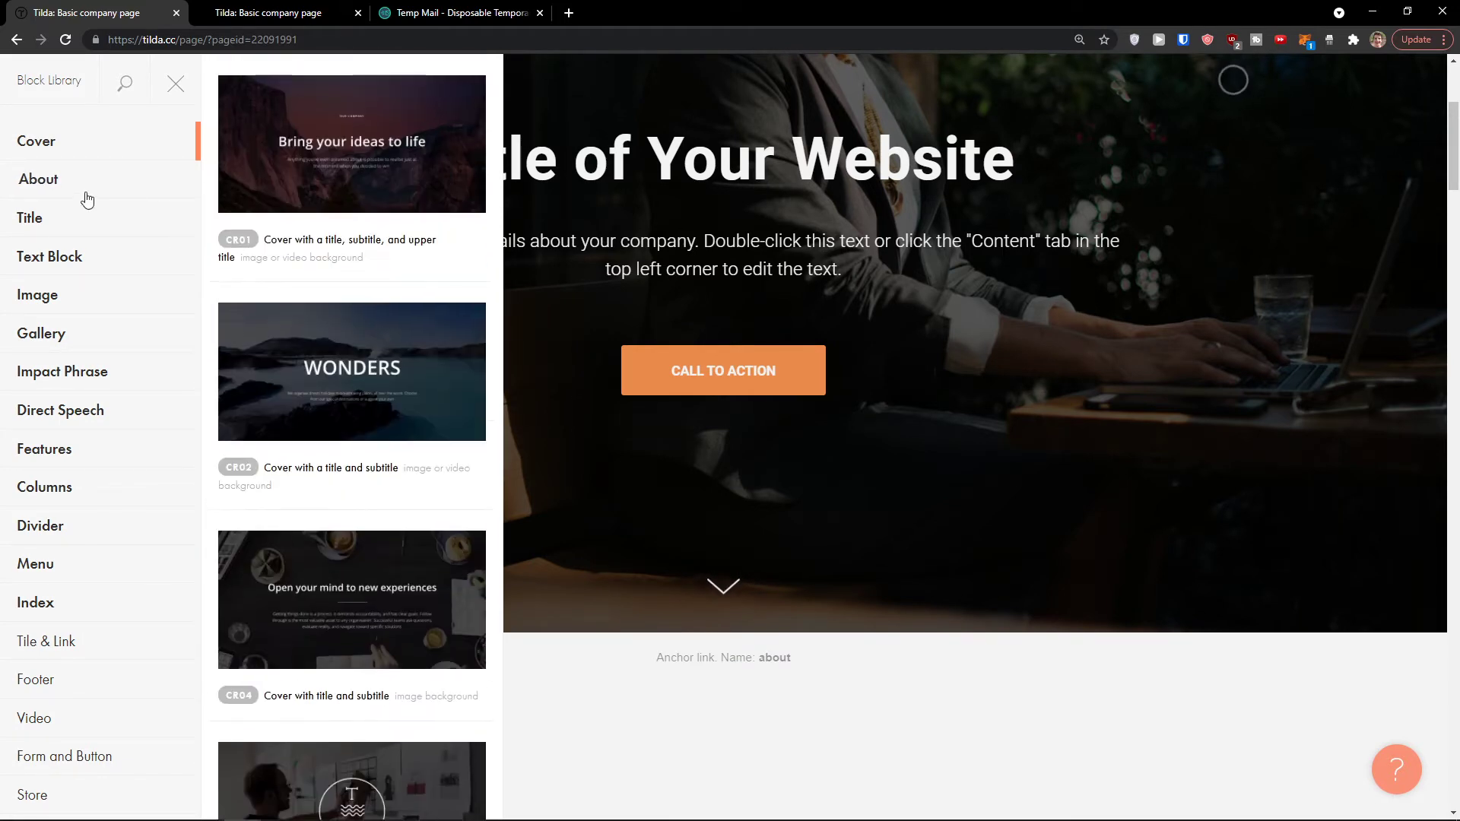
click(87, 196)
scroll(333, 296, down, 3)
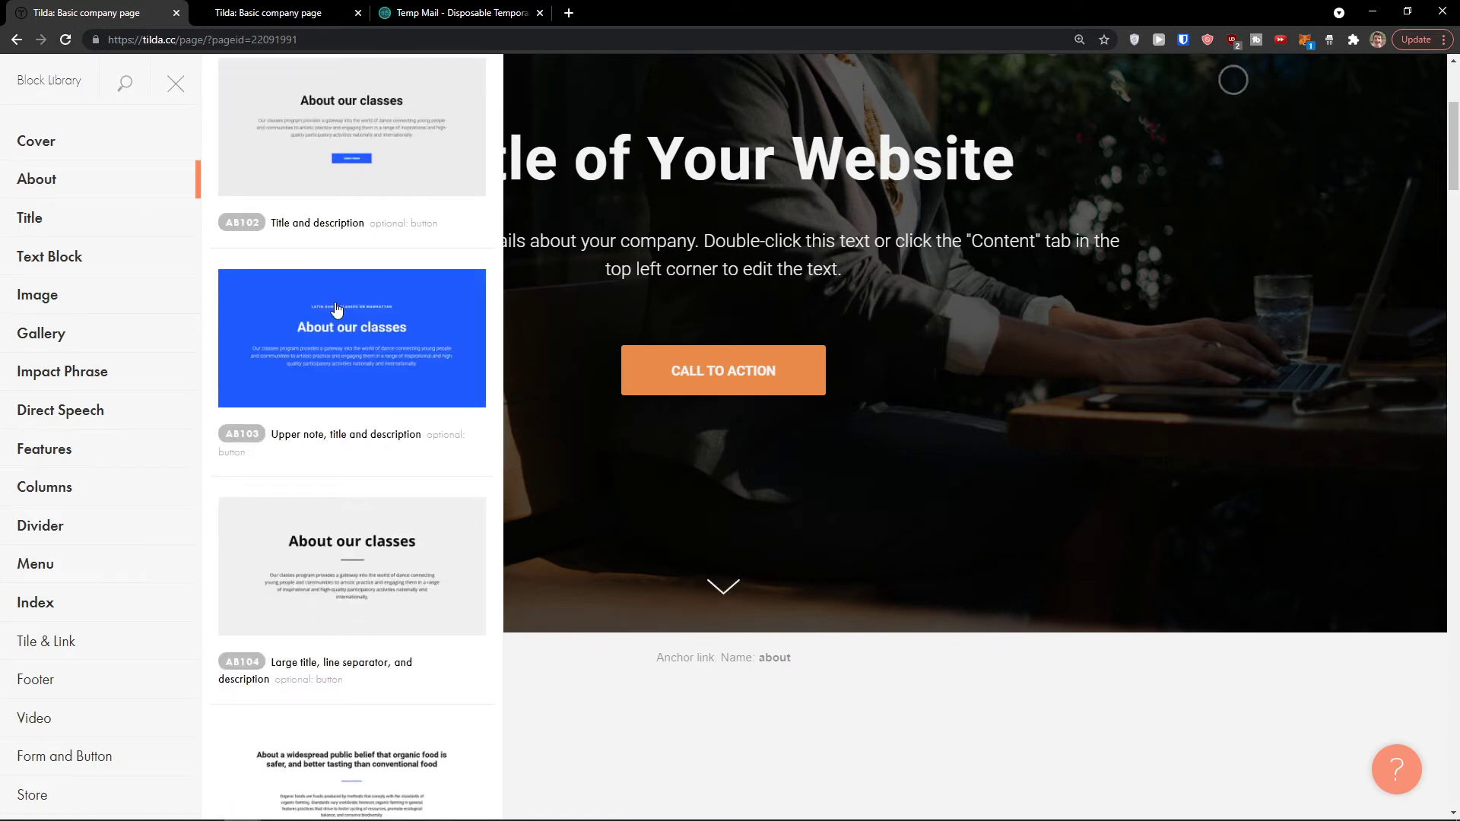
scroll(337, 308, down, 9)
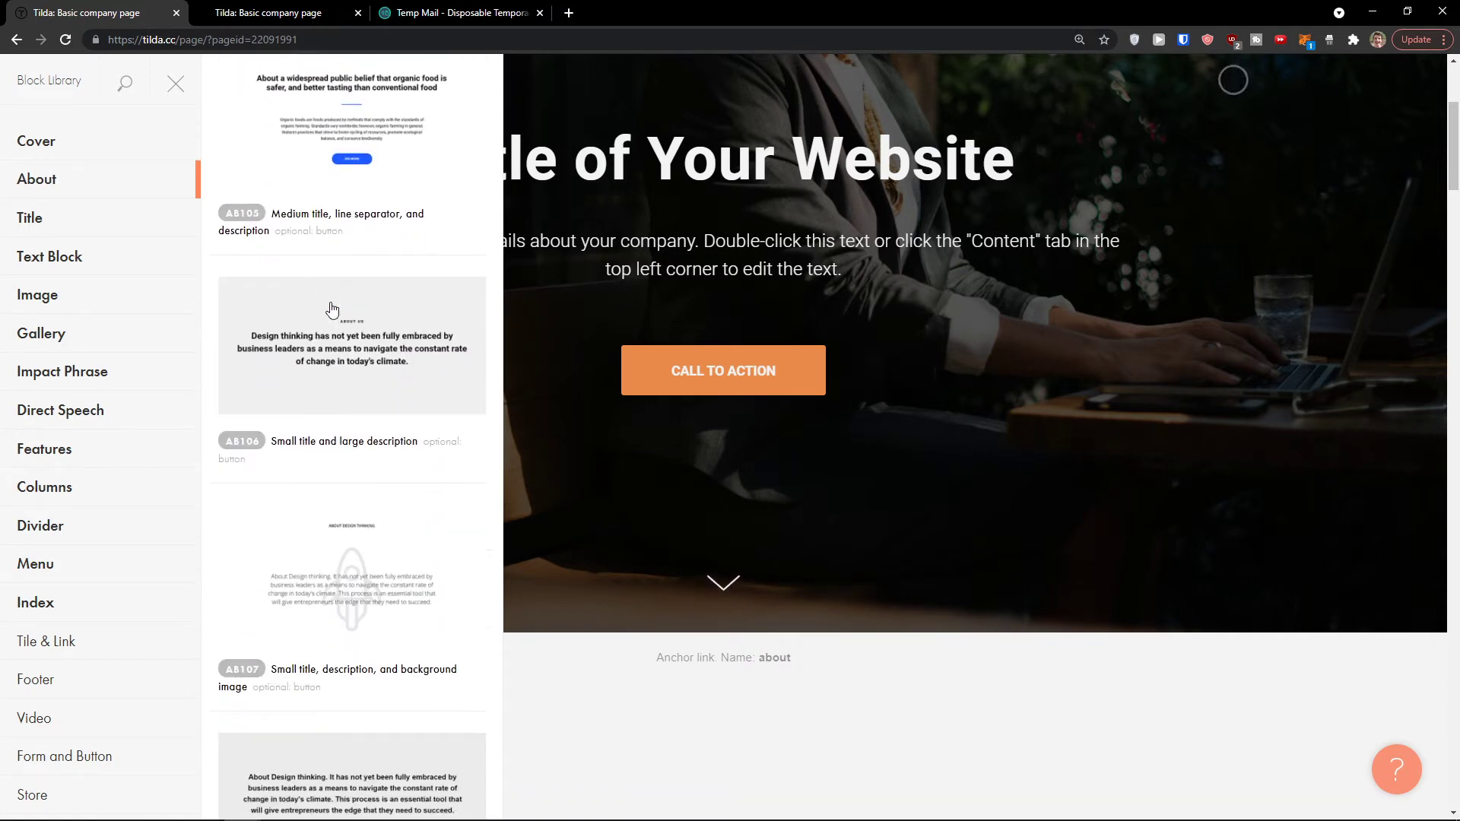
scroll(332, 310, down, 5)
Step: Browse the Title, Image, Gallery, Impact Phrase, Direct Speech and Features categories
click(72, 228)
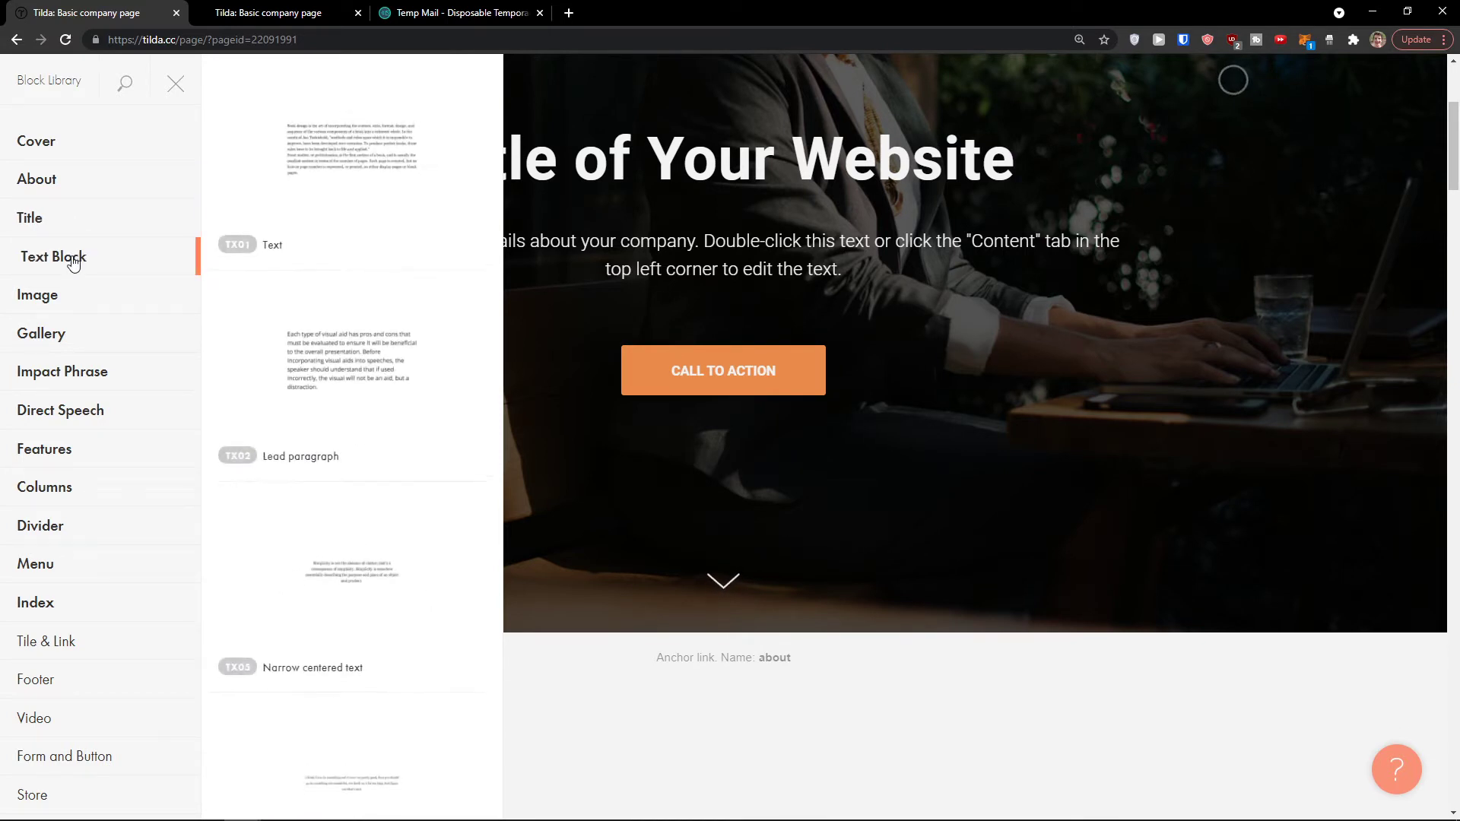
click(72, 296)
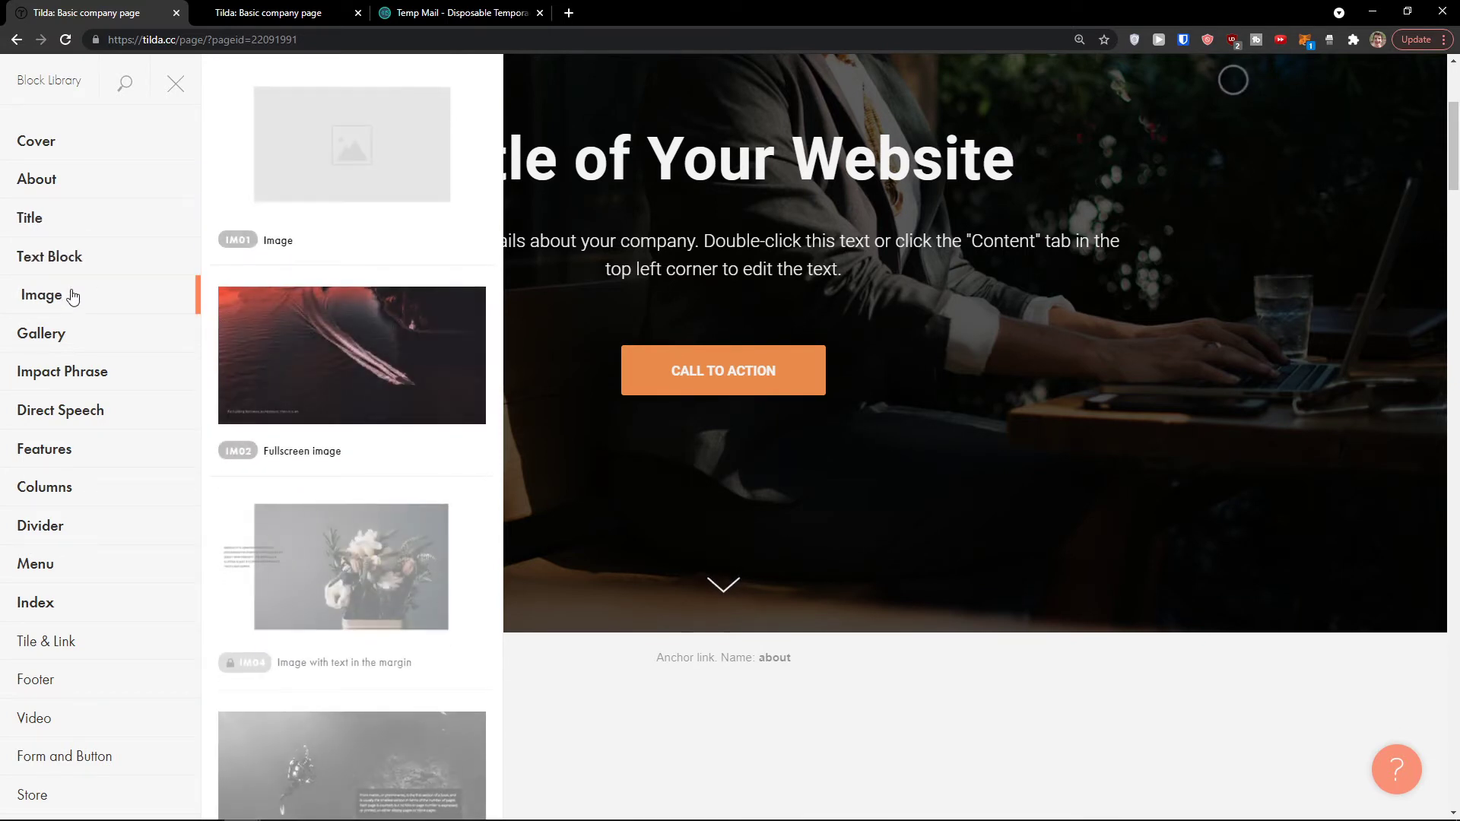
click(80, 337)
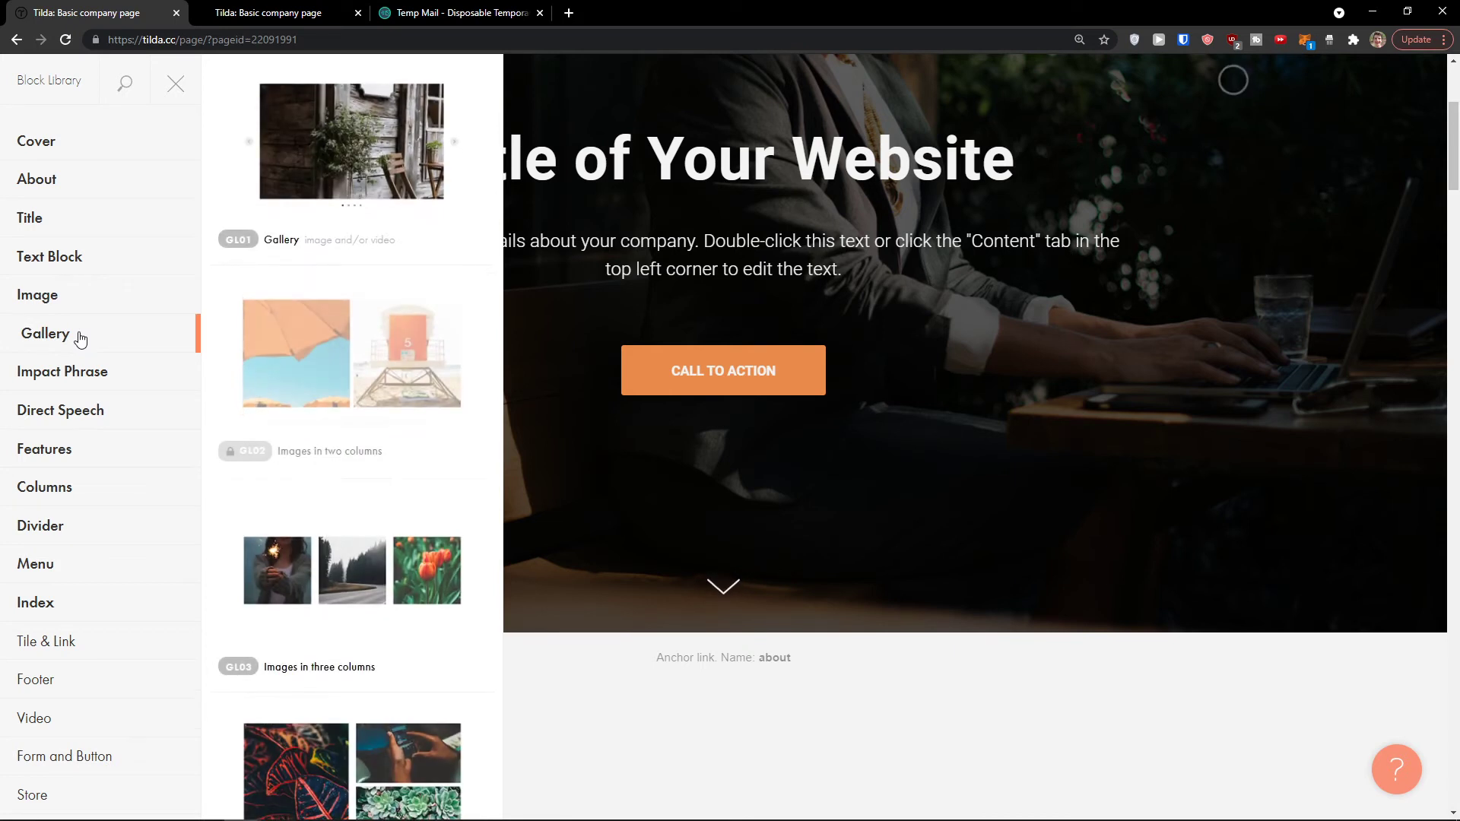
click(92, 376)
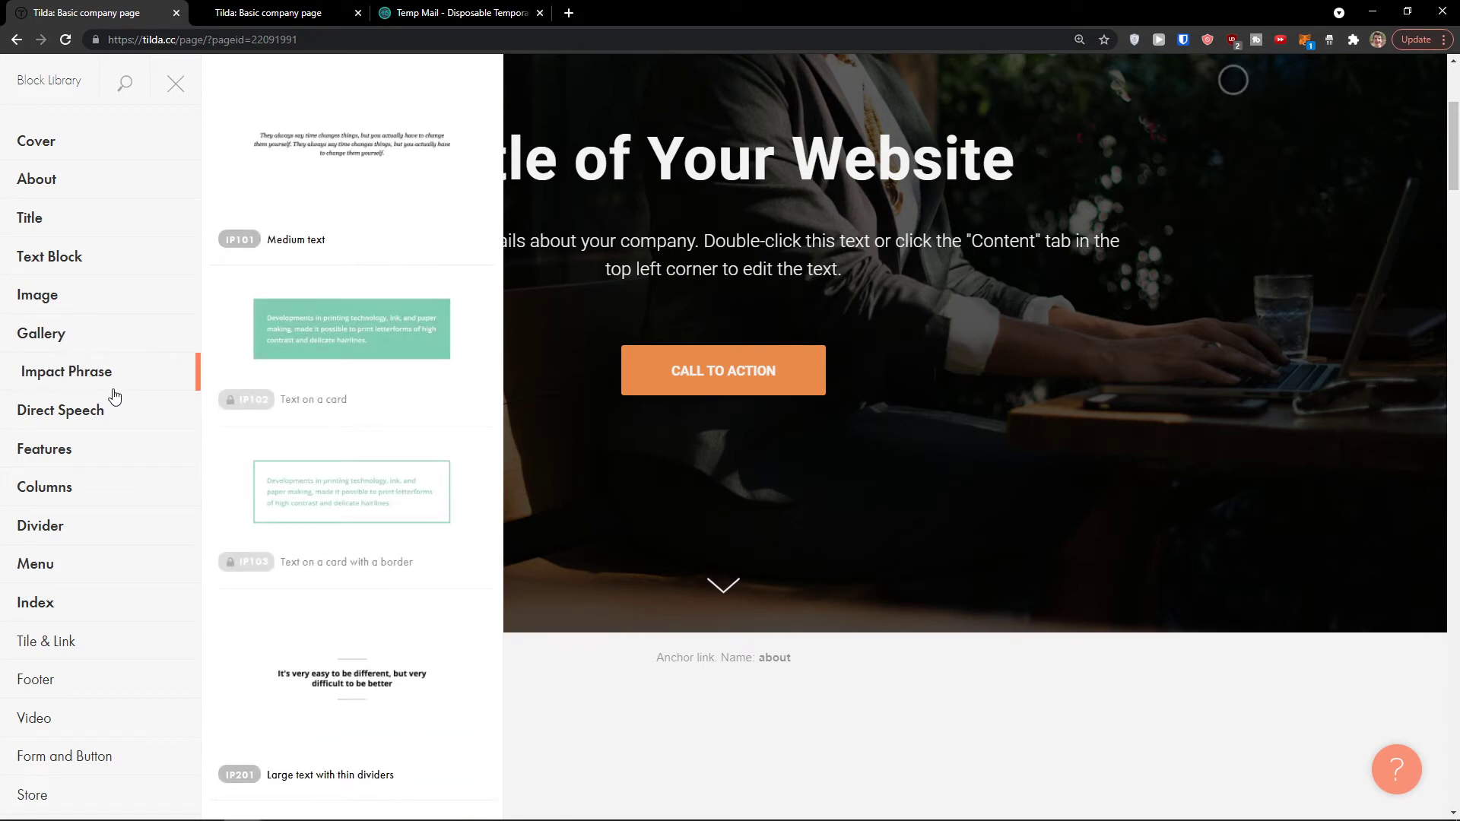
click(106, 415)
scroll(225, 437, down, 3)
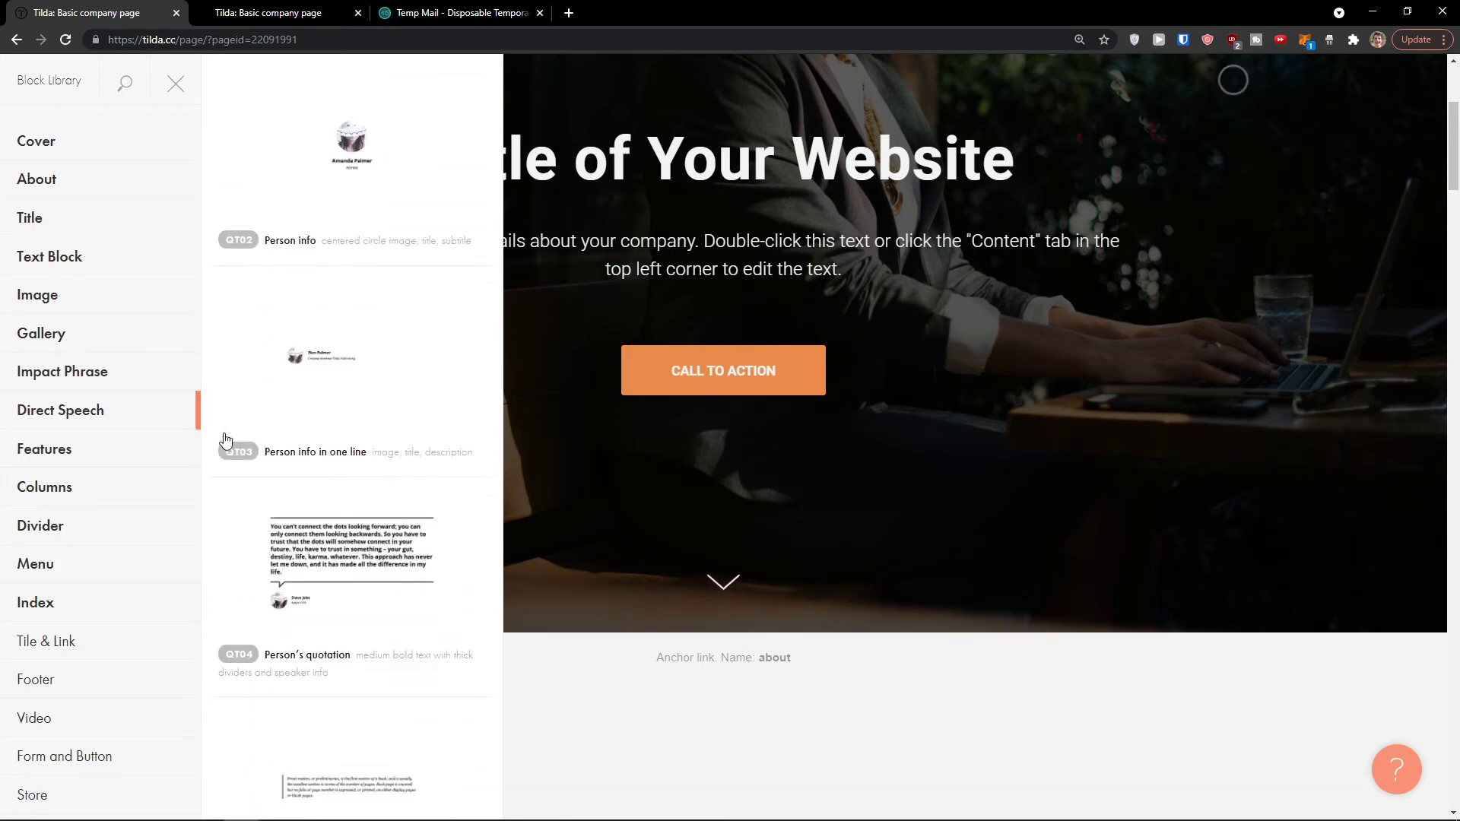
scroll(225, 437, up, 2)
click(175, 450)
scroll(284, 504, down, 6)
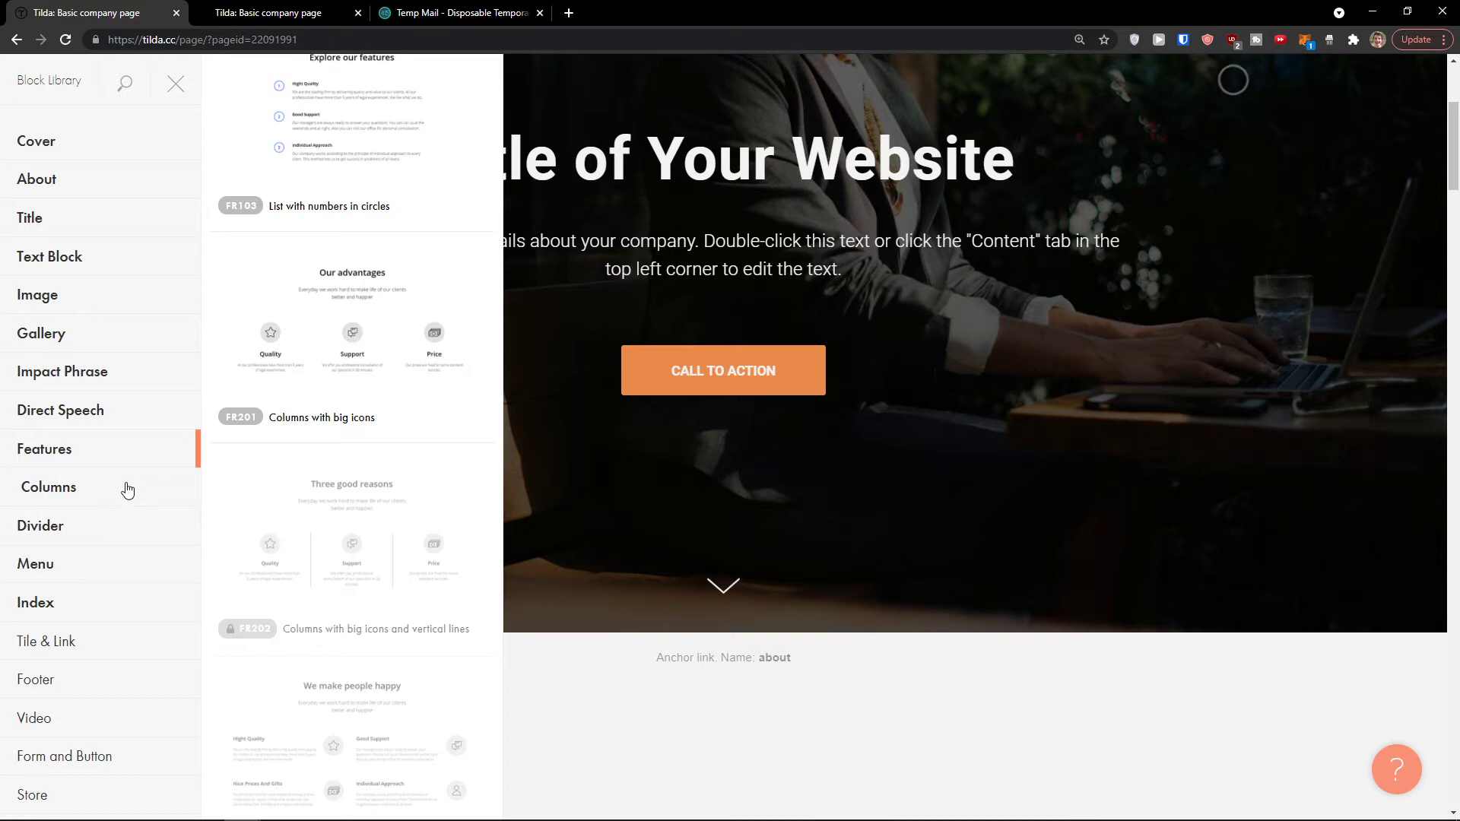
Step: Browse the Divider, Menu, Tile & Link, Footer and Video block categories
click(93, 525)
click(75, 563)
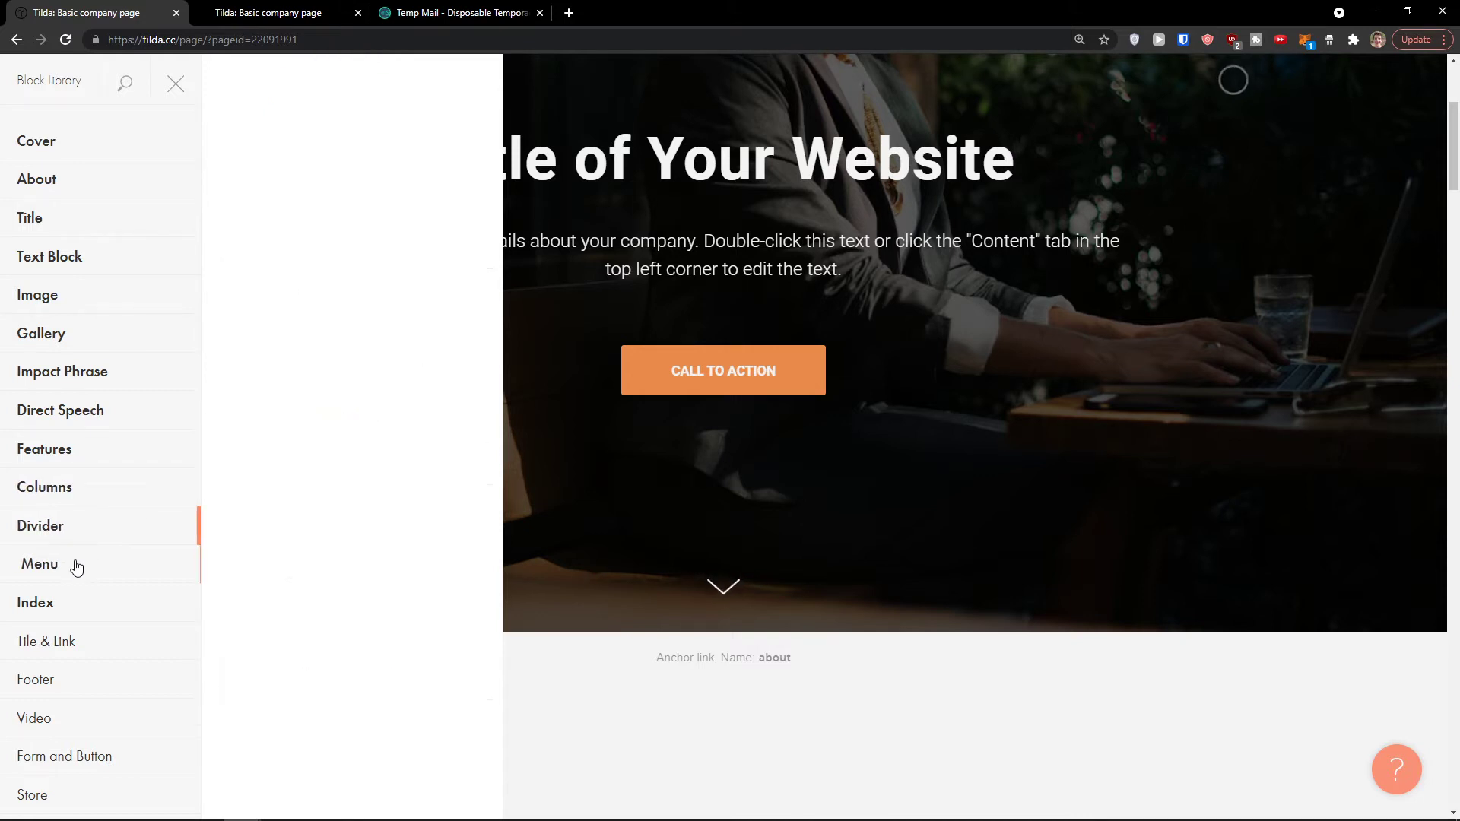
scroll(230, 548, down, 7)
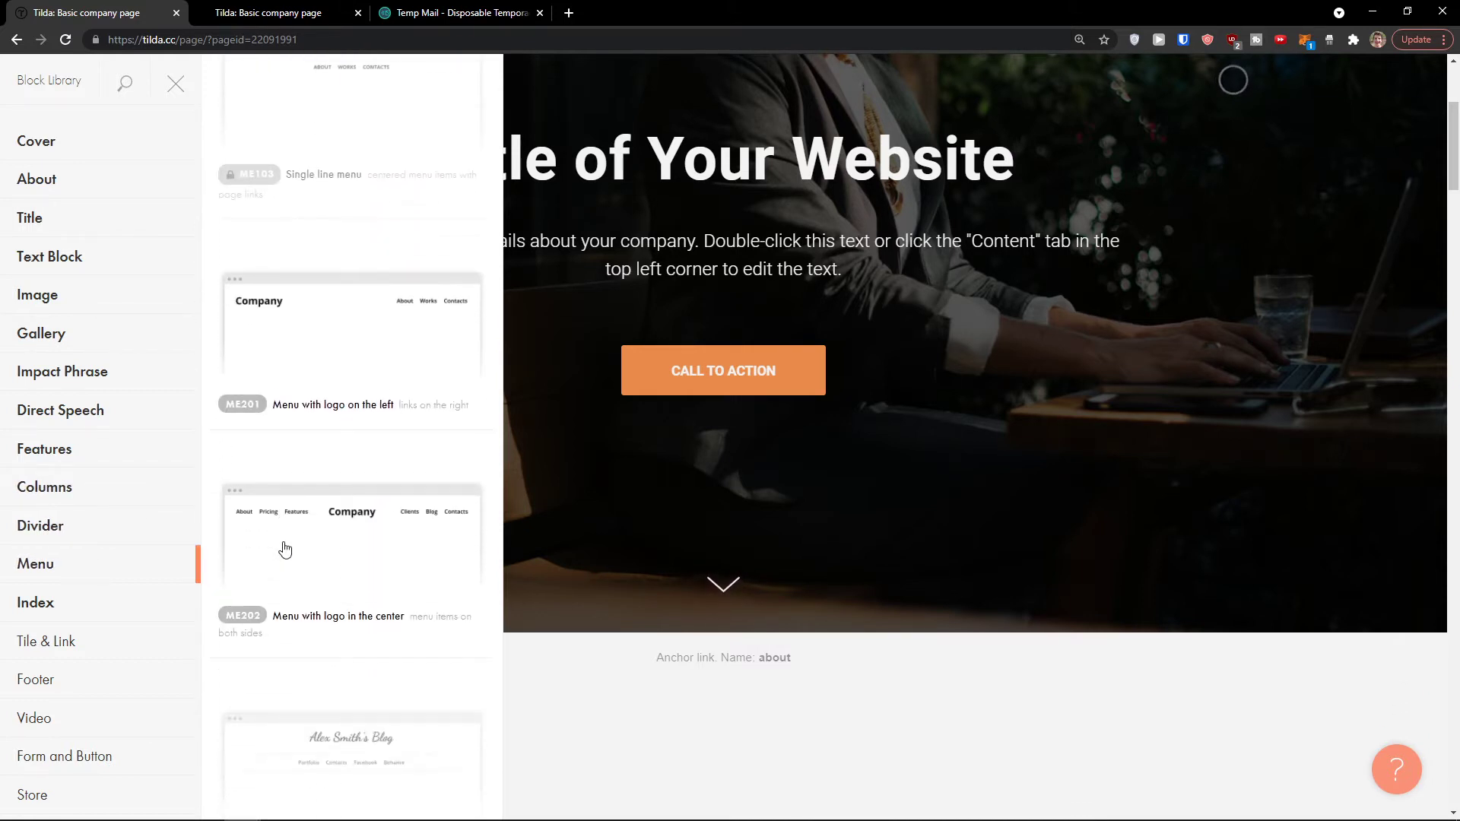
scroll(120, 573, down, 4)
scroll(119, 573, up, 1)
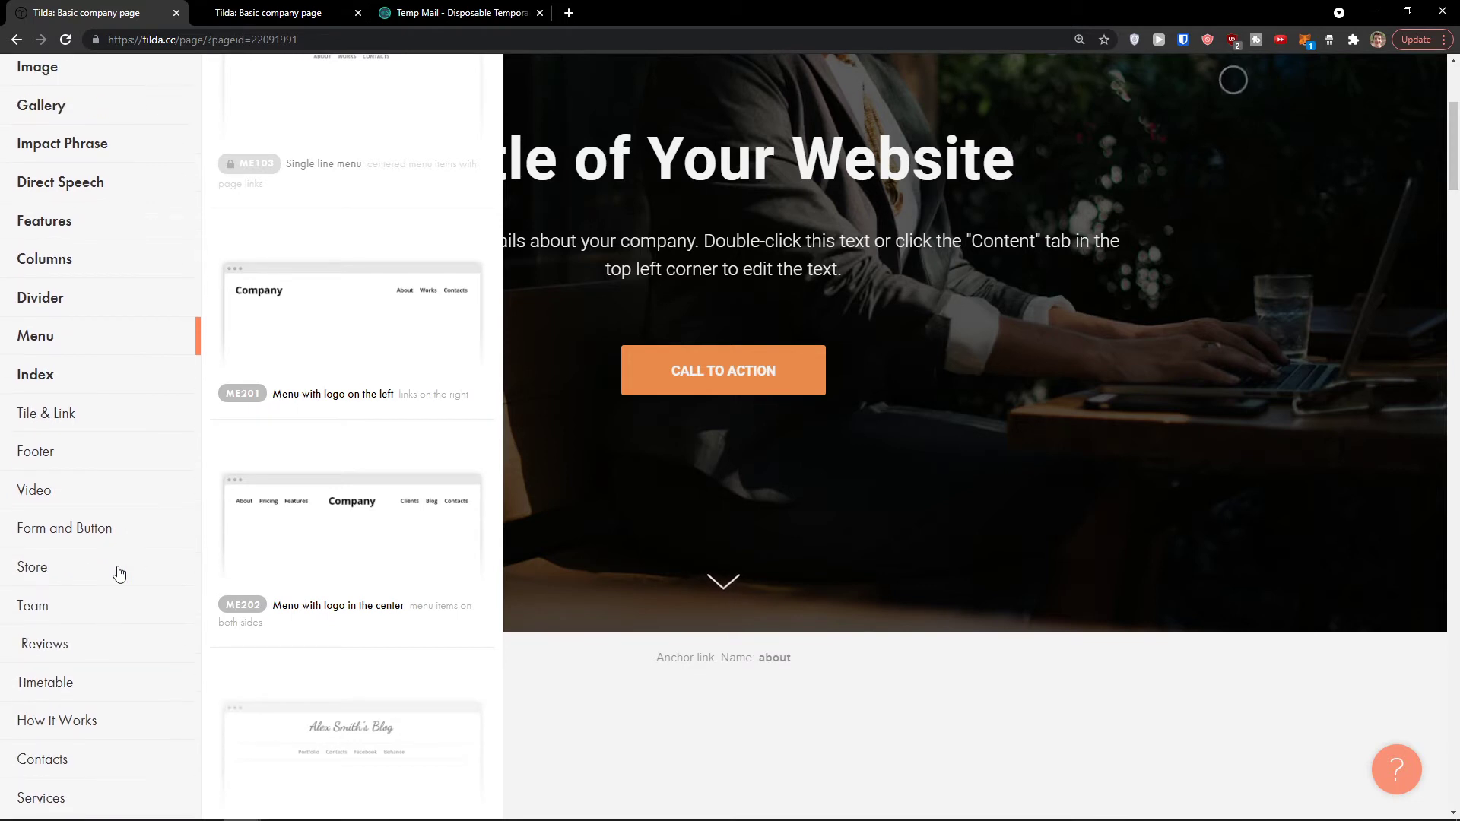
click(65, 415)
click(55, 454)
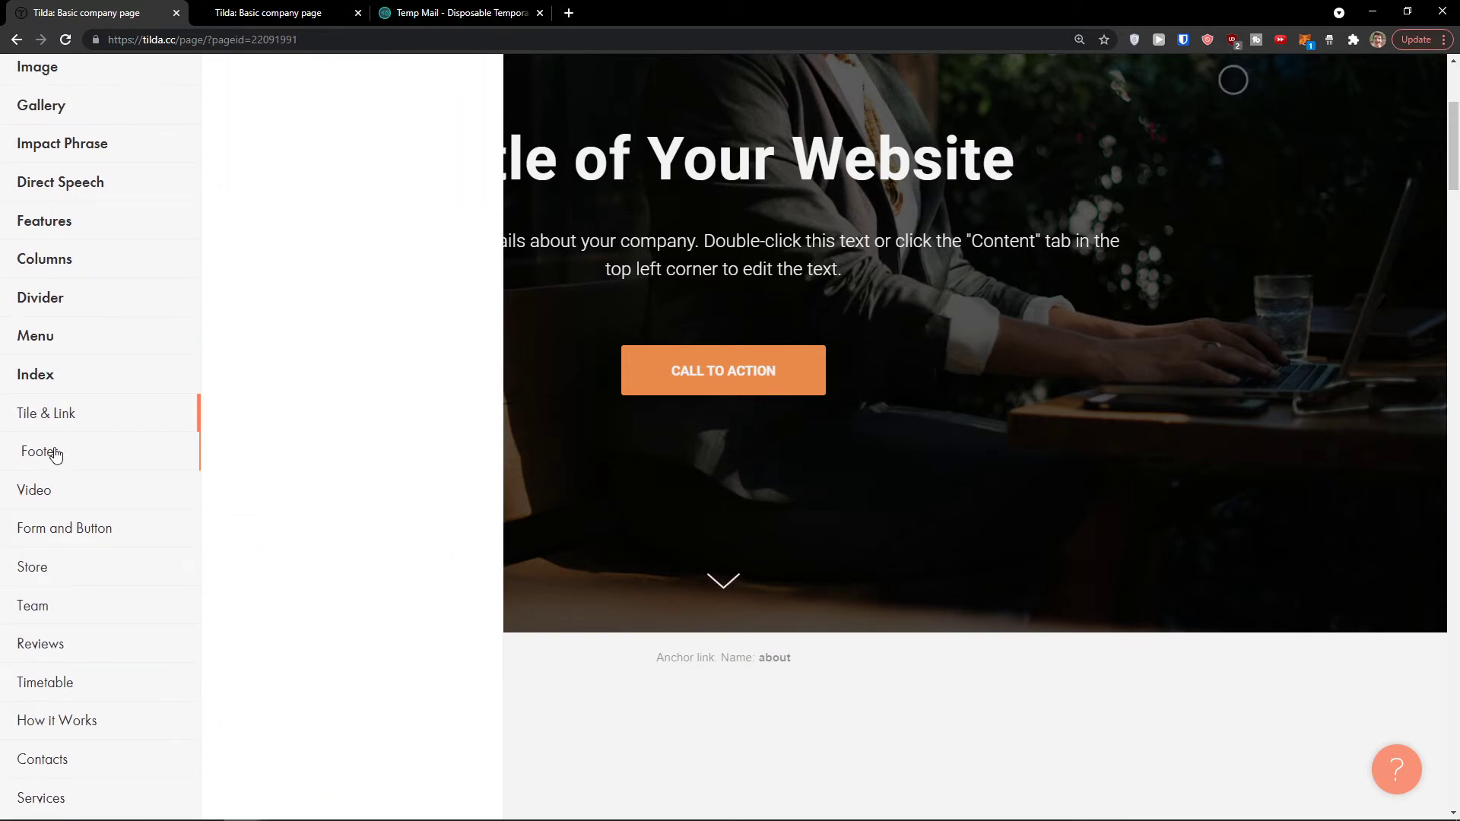
scroll(287, 525, down, 6)
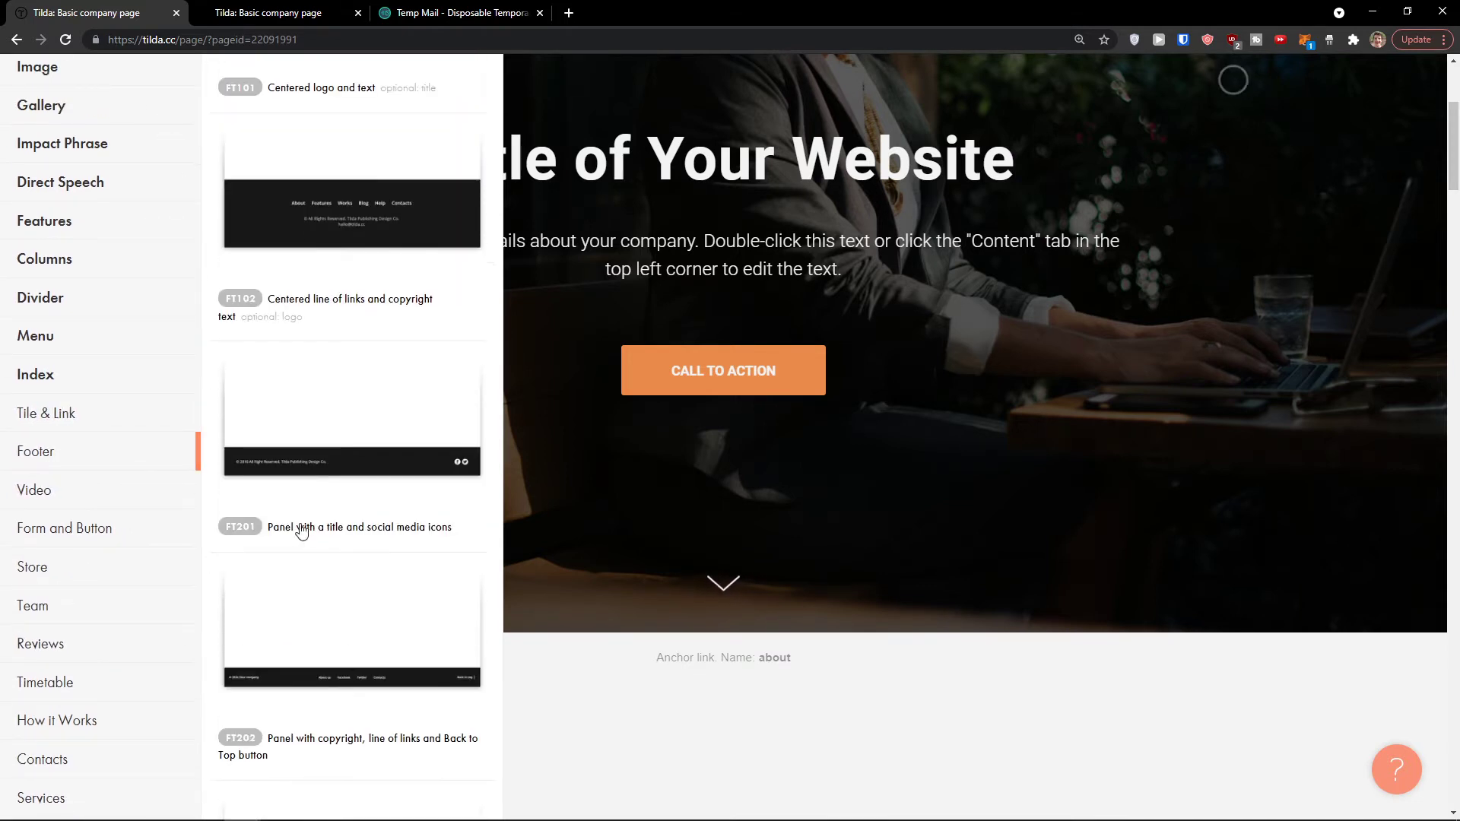
click(112, 499)
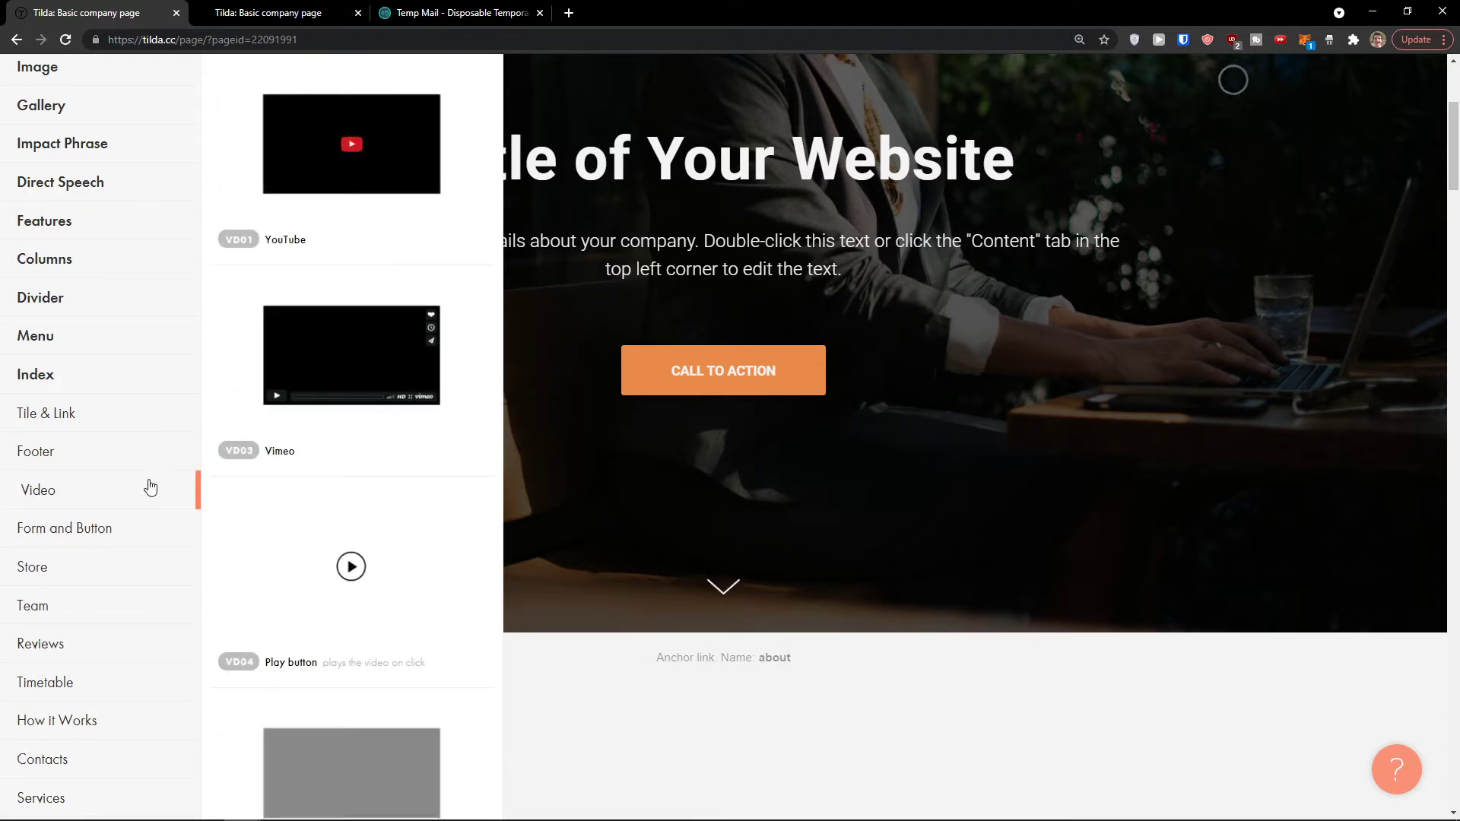
scroll(141, 522, down, 1)
Step: Browse the Form and Button, Team and Reviews block categories
click(118, 456)
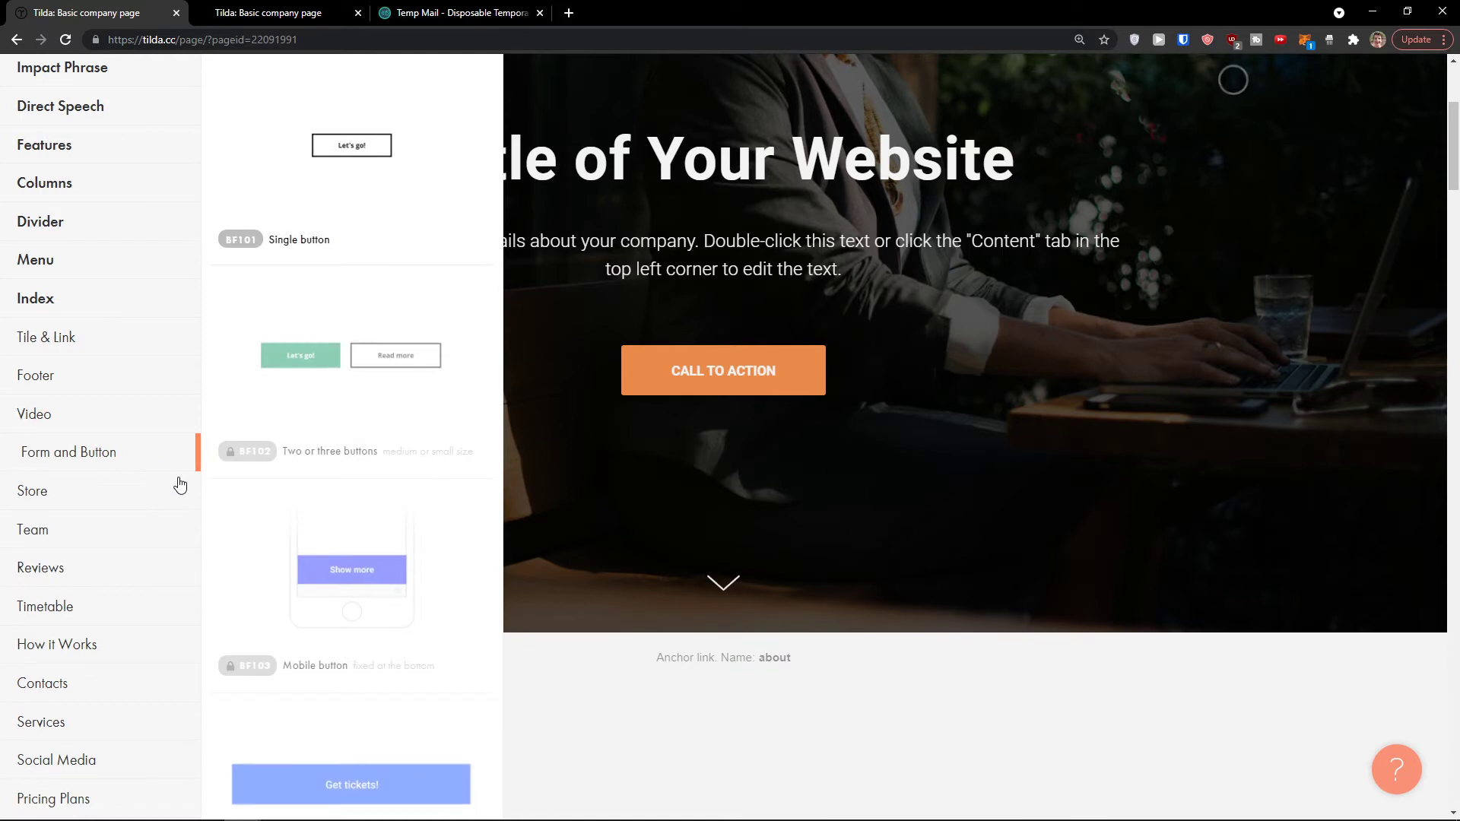
scroll(217, 501, down, 4)
scroll(117, 488, down, 2)
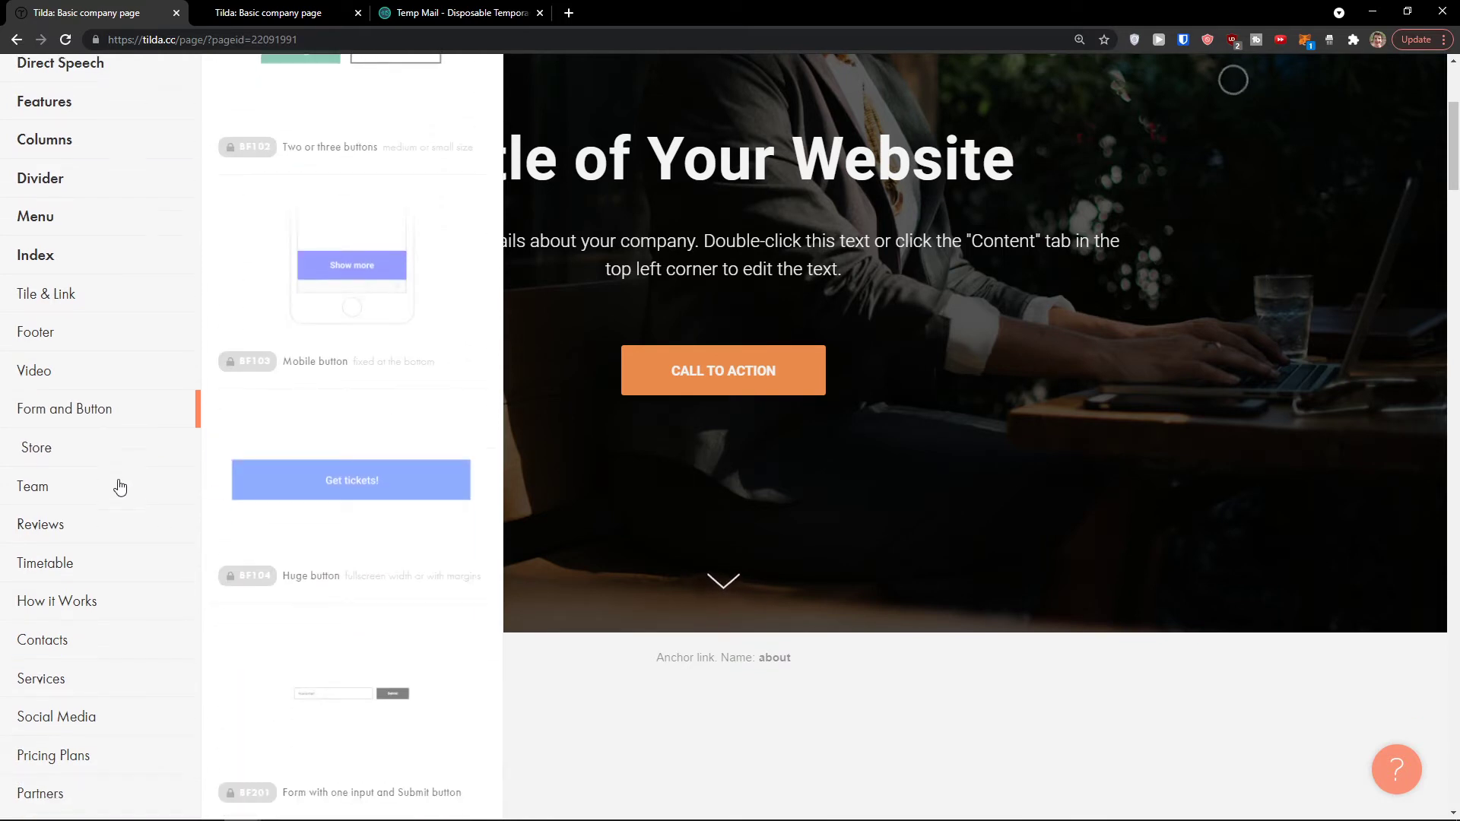
scroll(118, 485, up, 2)
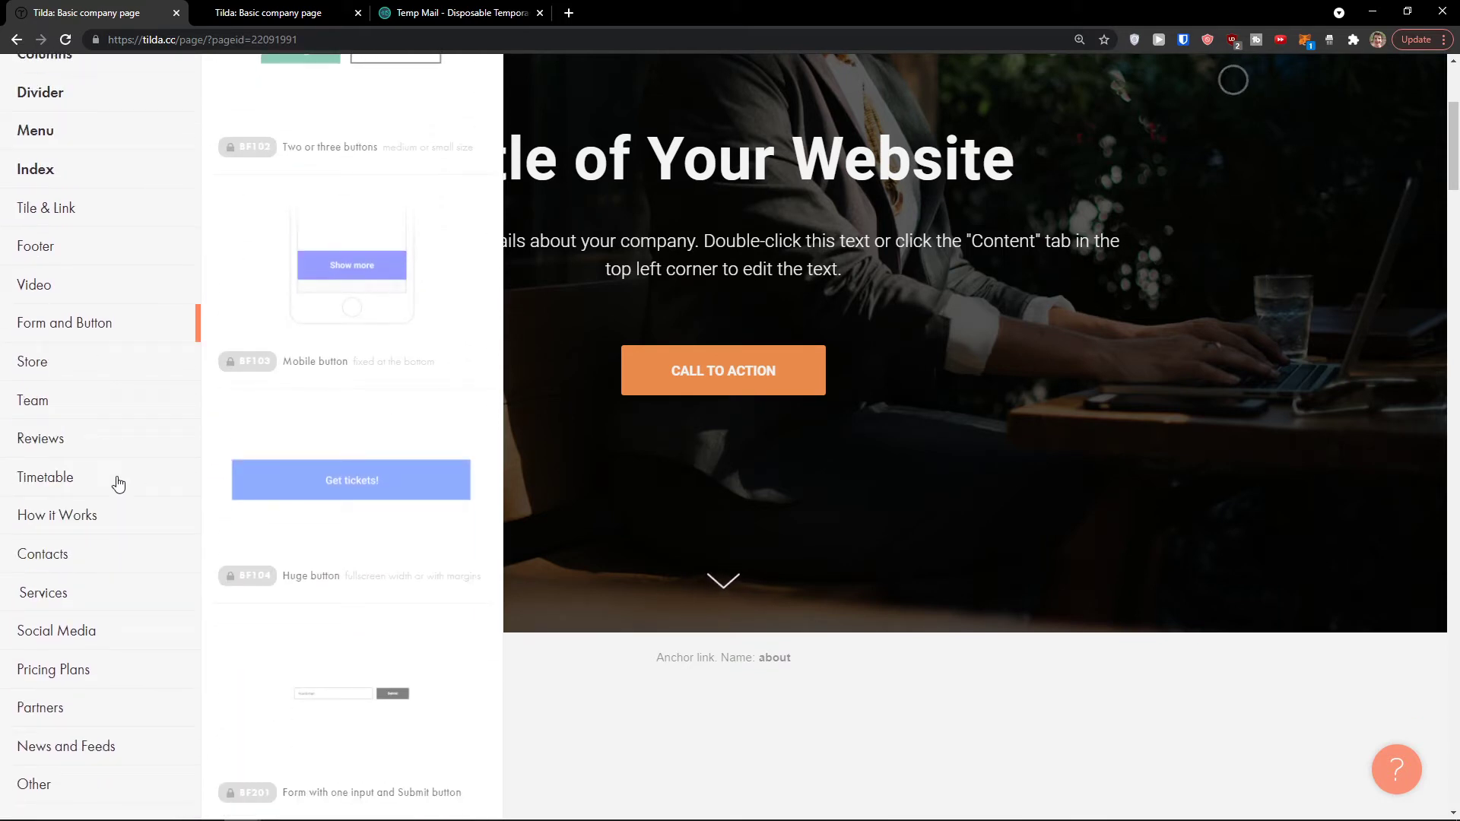
click(90, 433)
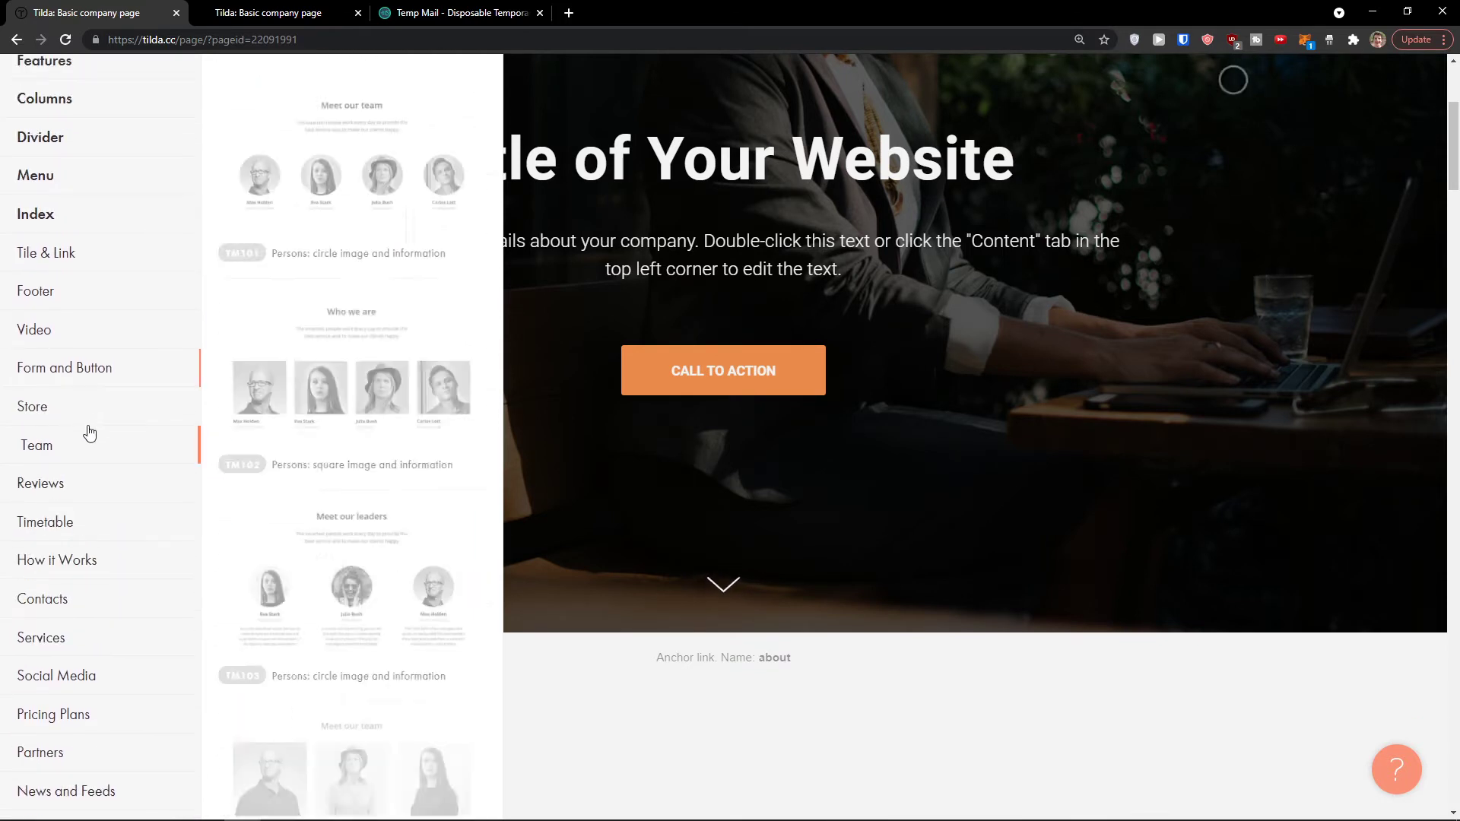
click(84, 483)
scroll(130, 527, down, 2)
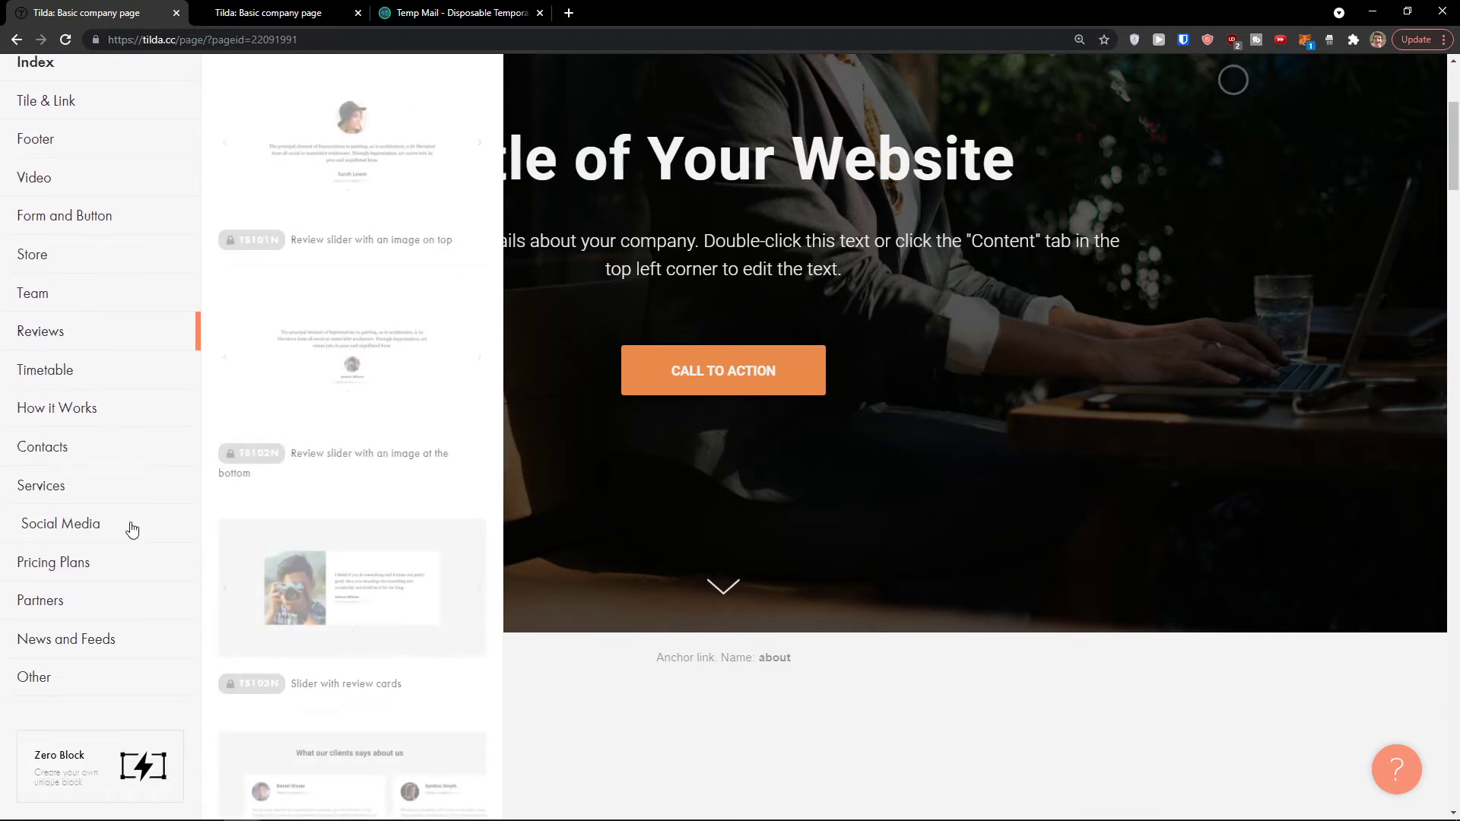
Step: Close the block library, return to the dashboard, and dismiss the upgrade prompt
click(656, 551)
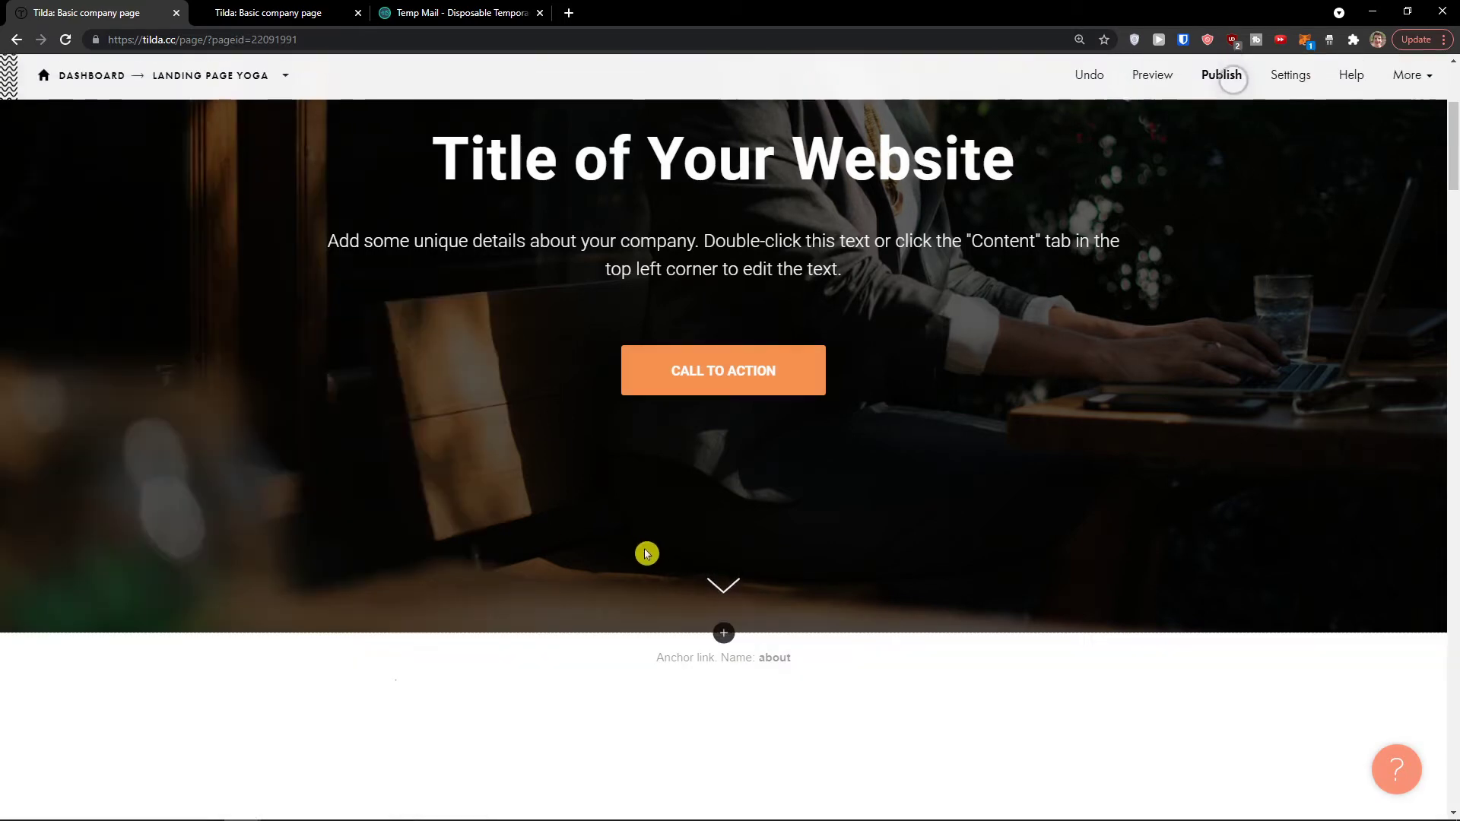
scroll(646, 551, up, 4)
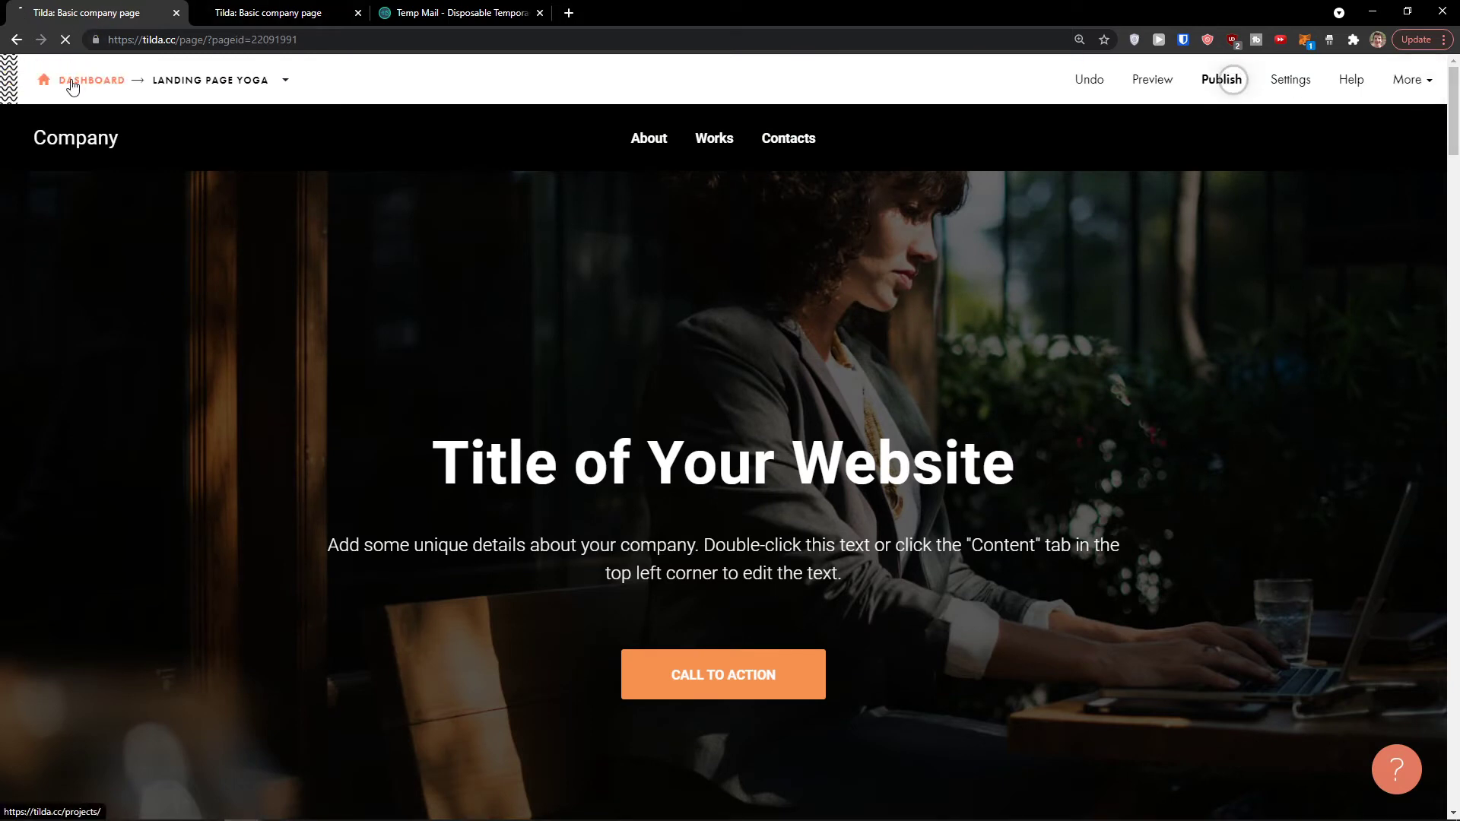
click(73, 80)
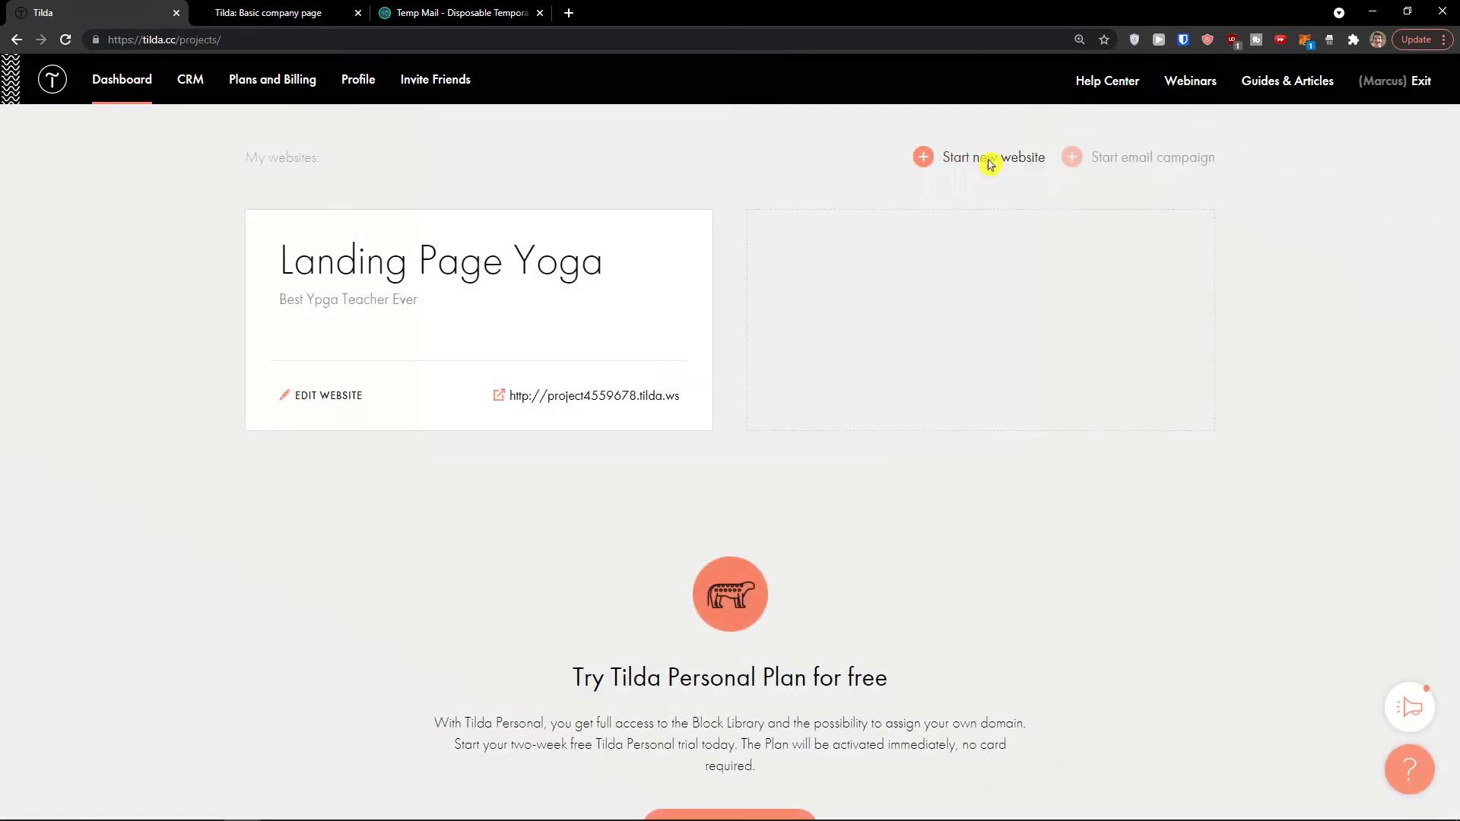
click(989, 160)
click(992, 137)
Step: View Landing Page Yoga's Site Settings > More, then close to its project page
click(687, 242)
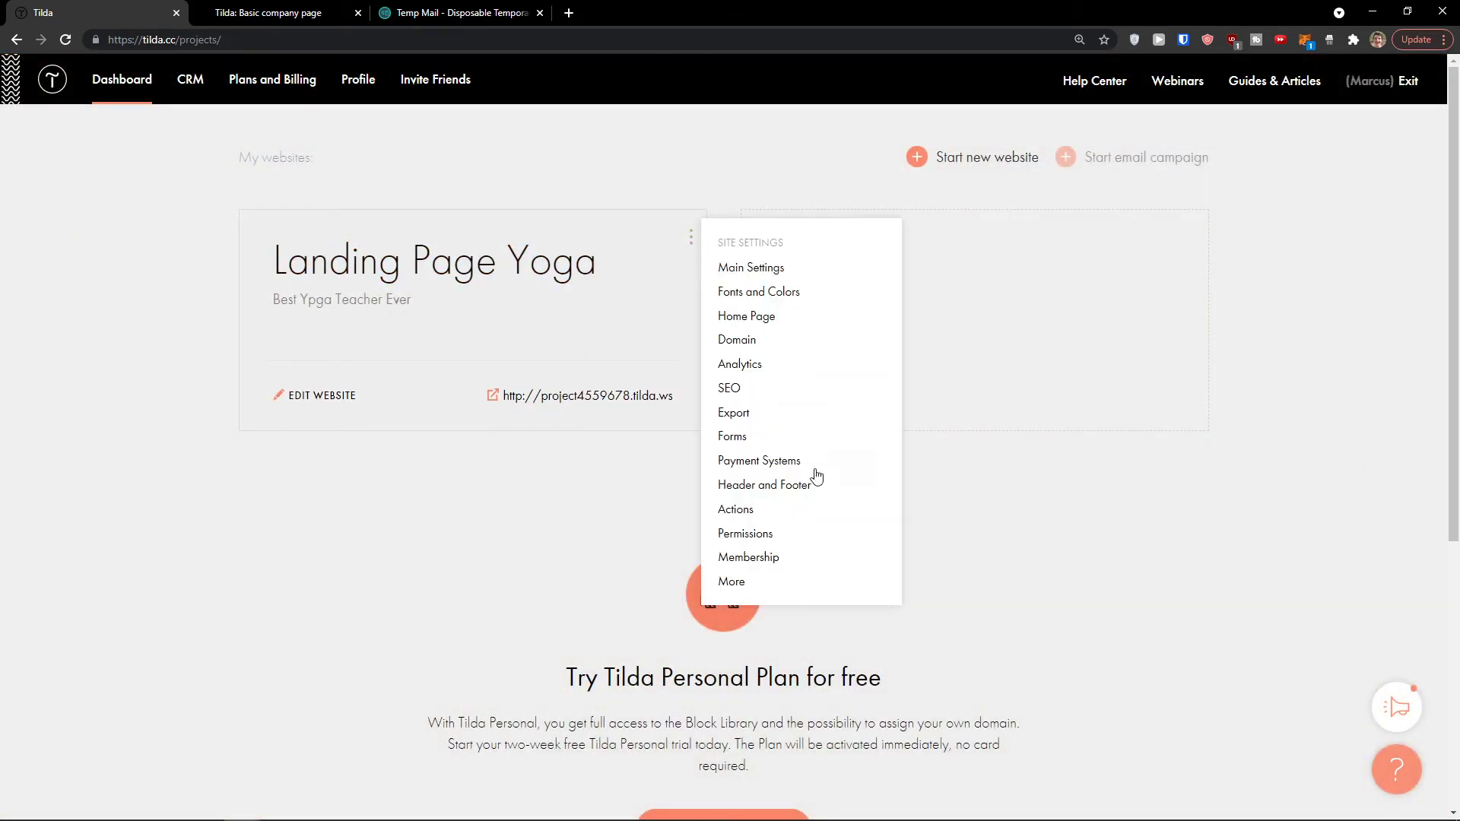
click(741, 583)
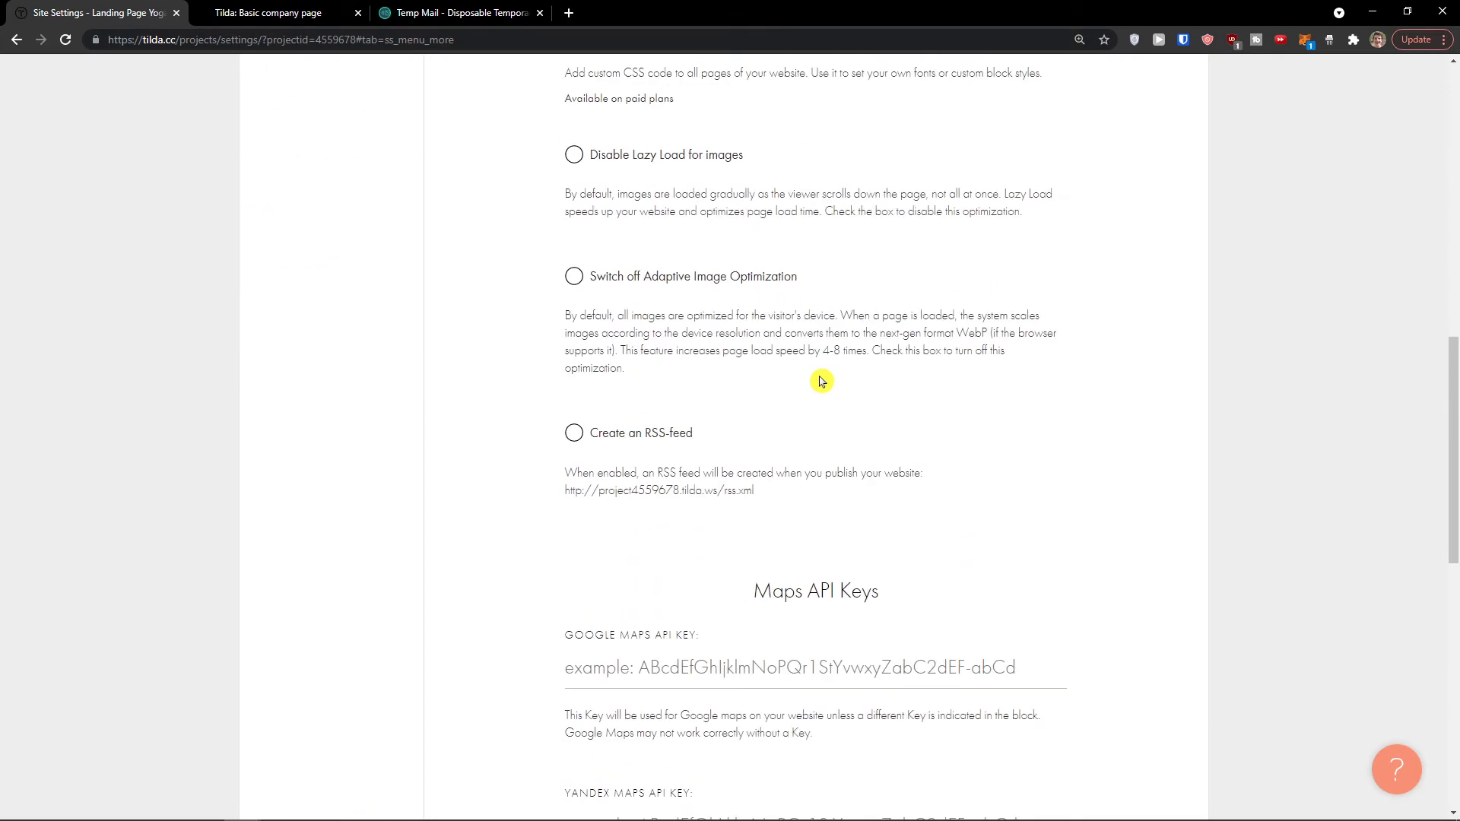
scroll(822, 382, down, 8)
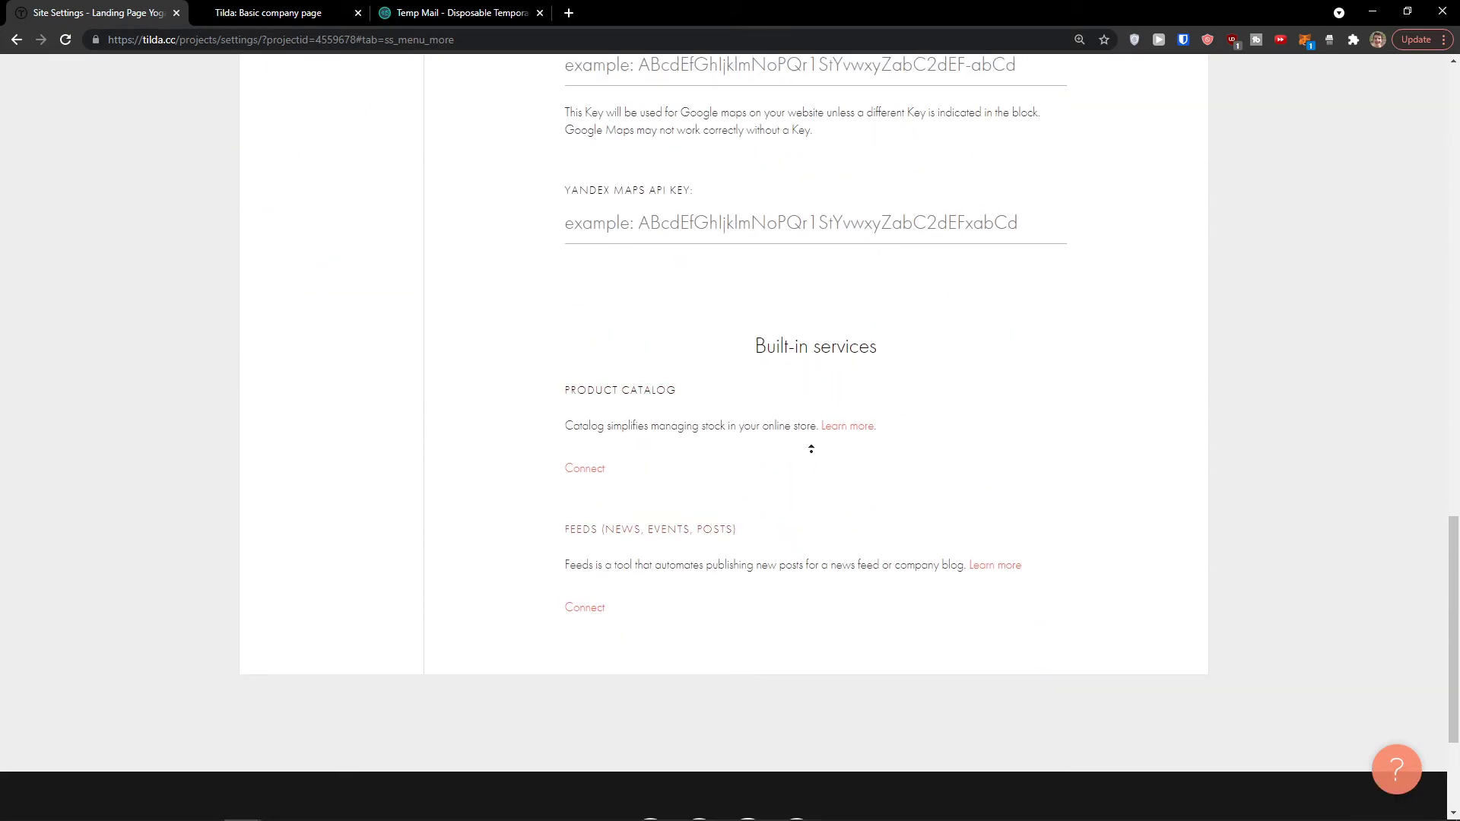
scroll(821, 396, up, 20)
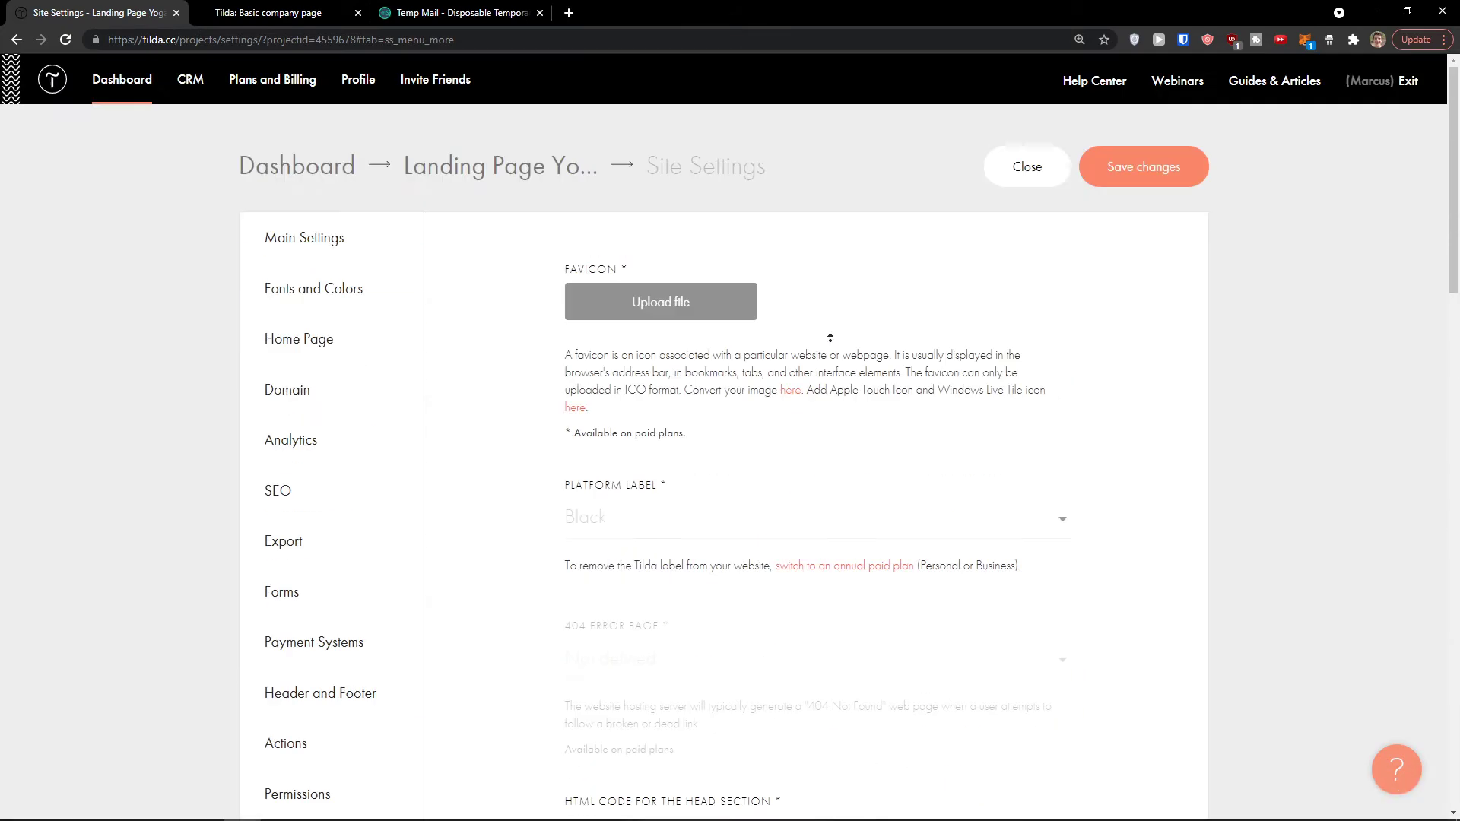
click(1040, 171)
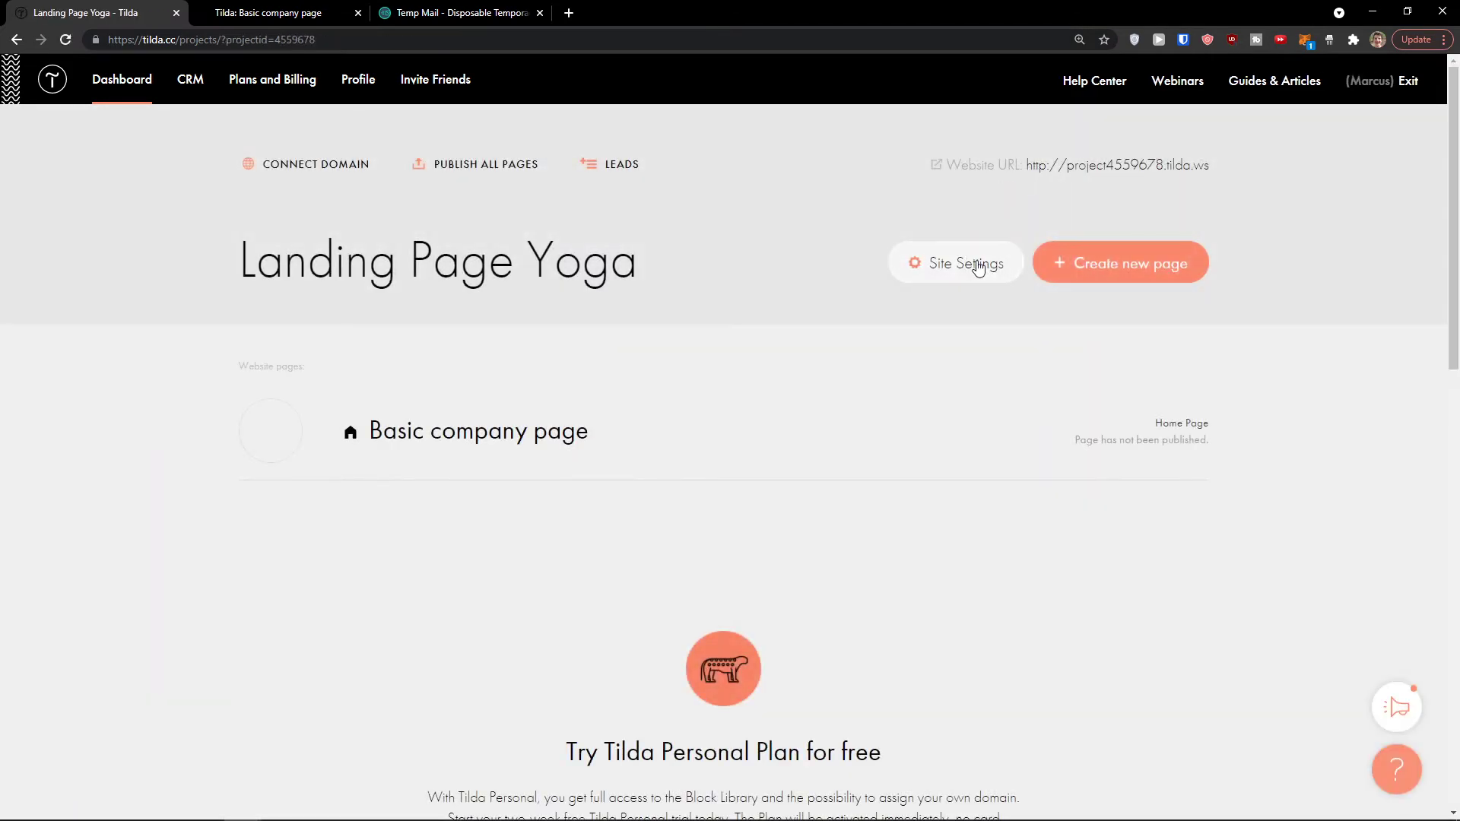
Step: Create a Blank page and add the CR01 cover block 'Bring Your Ideas to Life'
click(1092, 274)
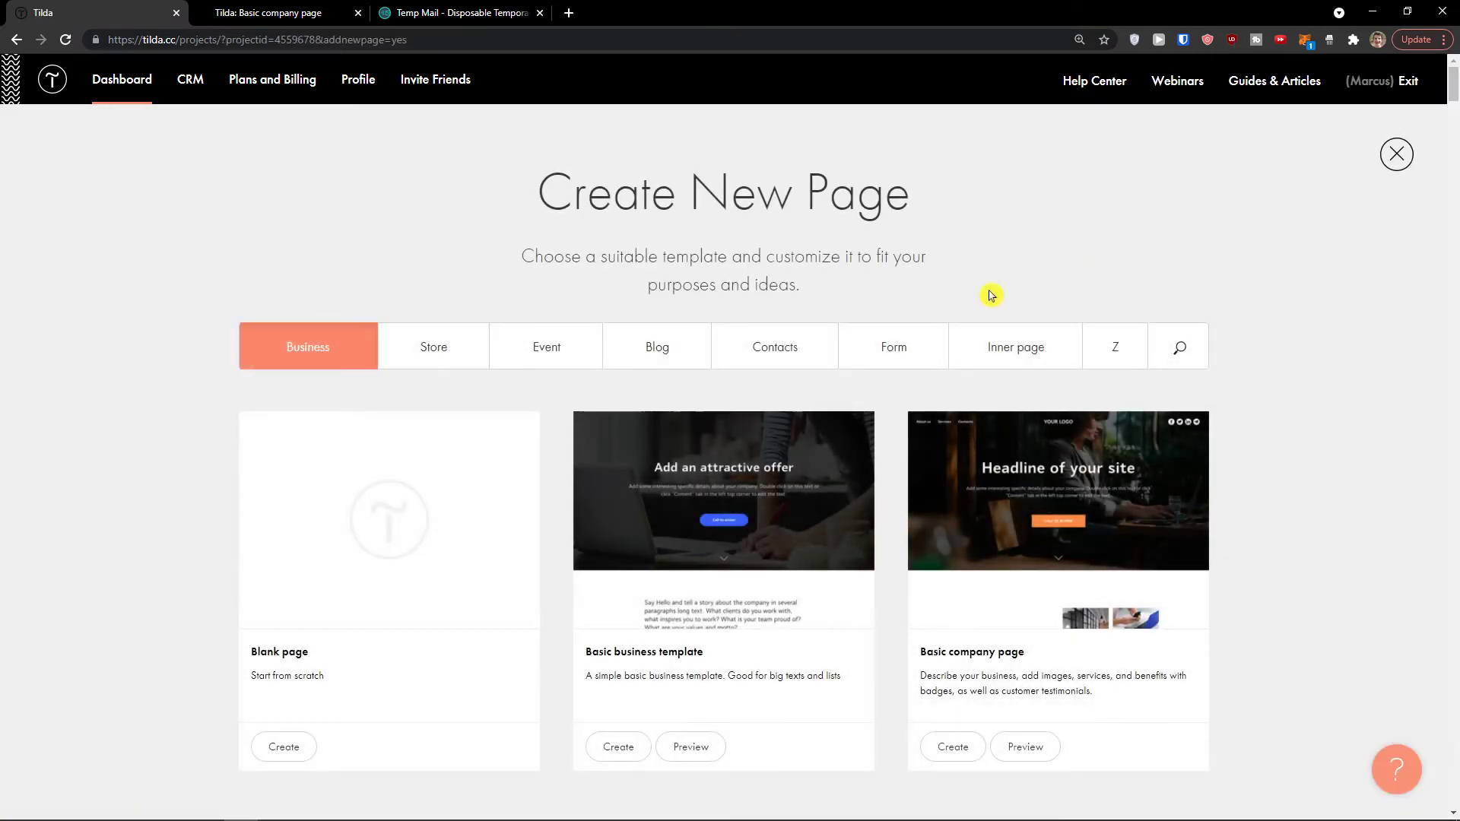
click(391, 521)
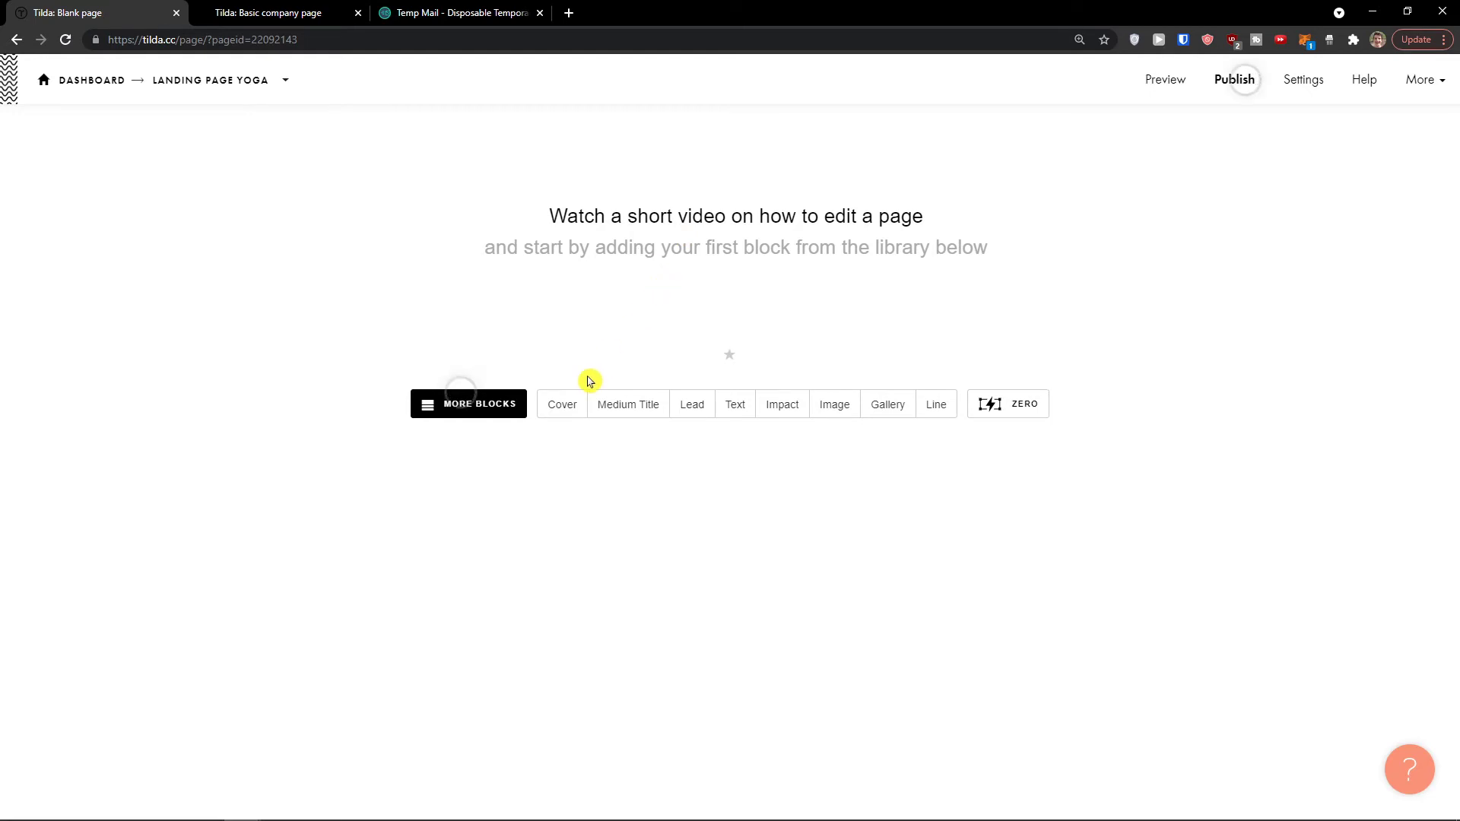
click(499, 408)
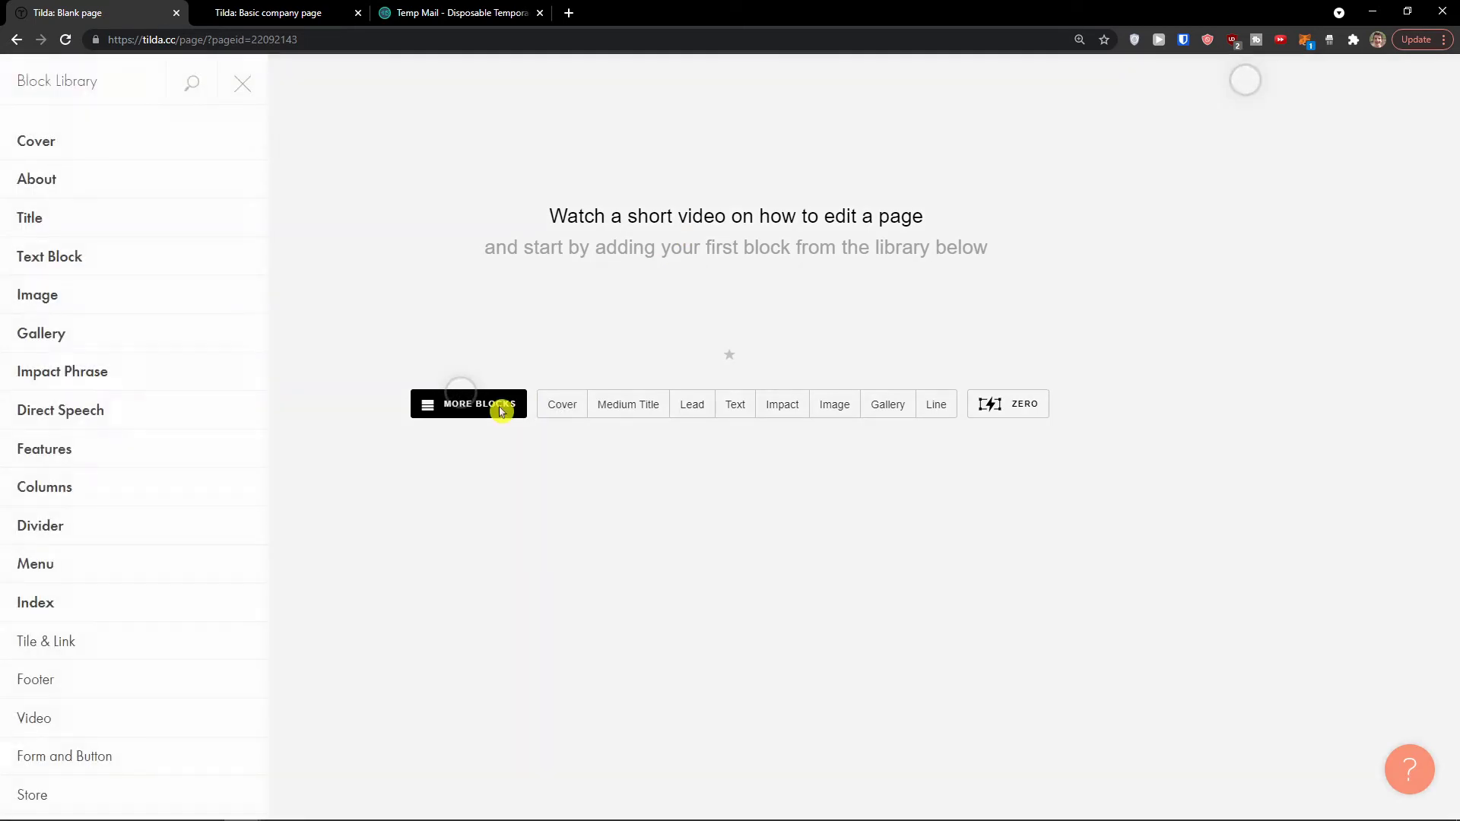
click(511, 324)
mouse_move(105, 134)
click(400, 170)
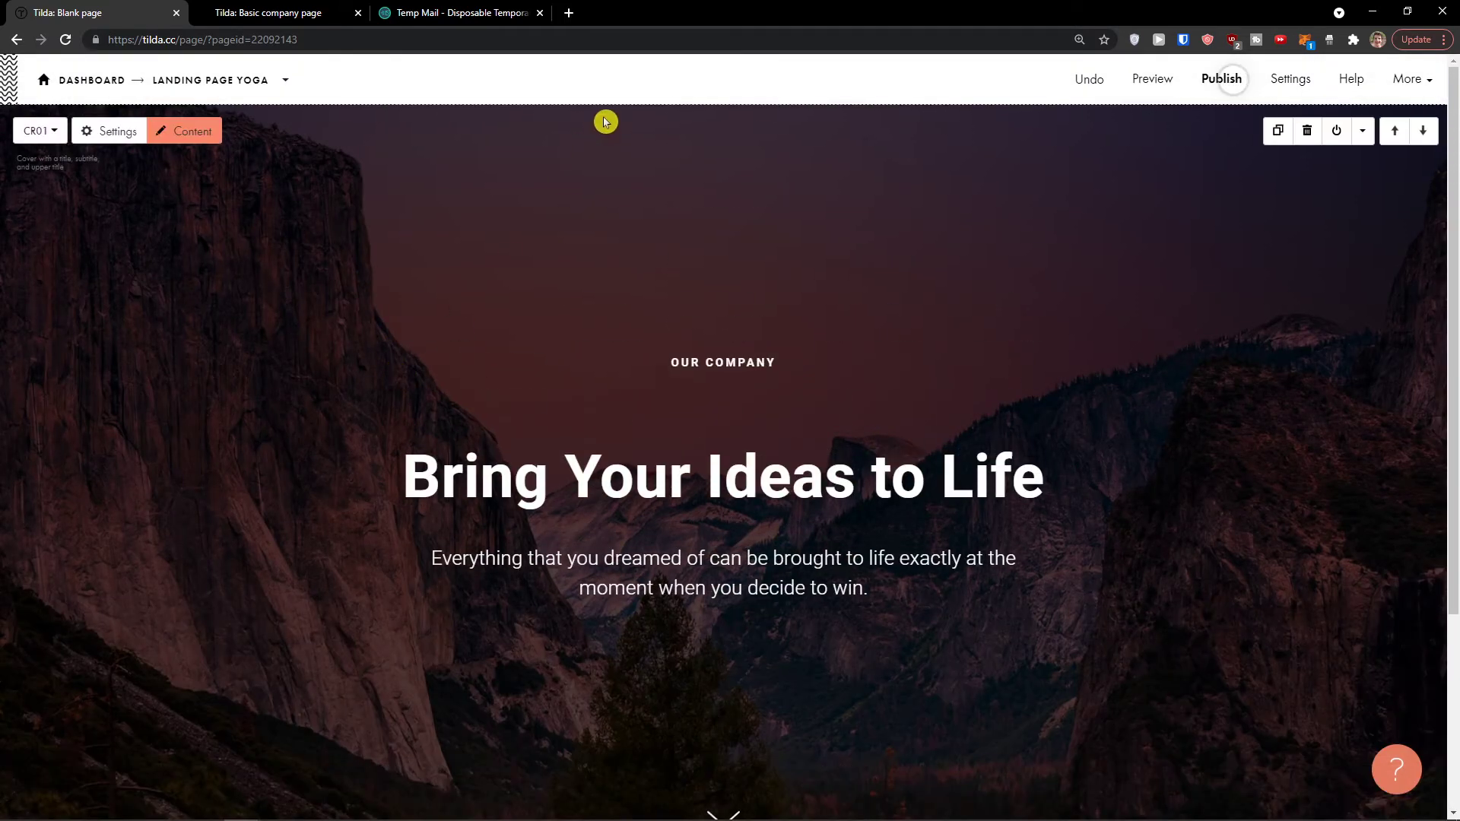
scroll(718, 518, down, 3)
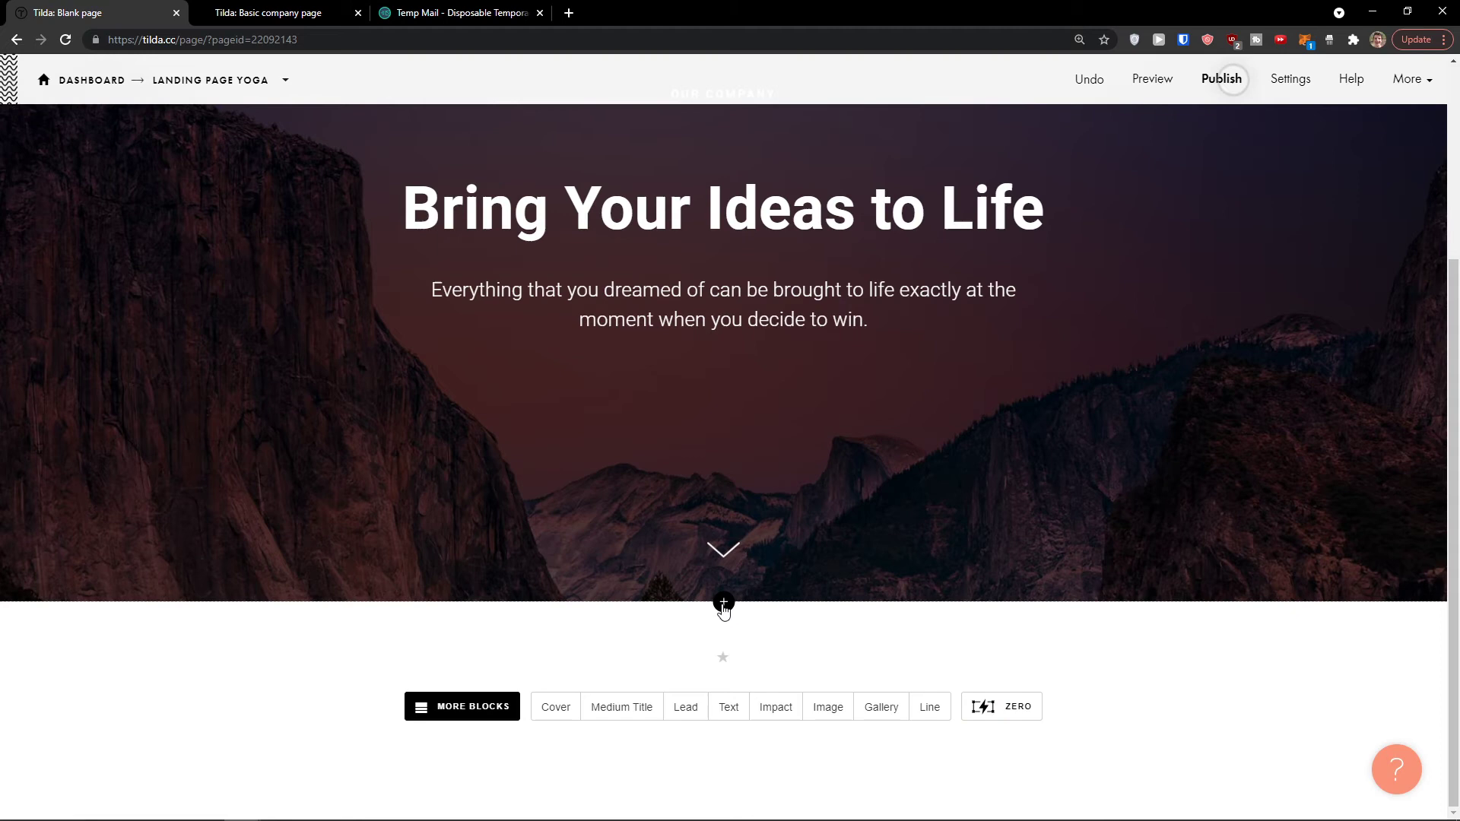
Step: Add the ME201 logo-left menu block and move it above the mountain cover
click(723, 604)
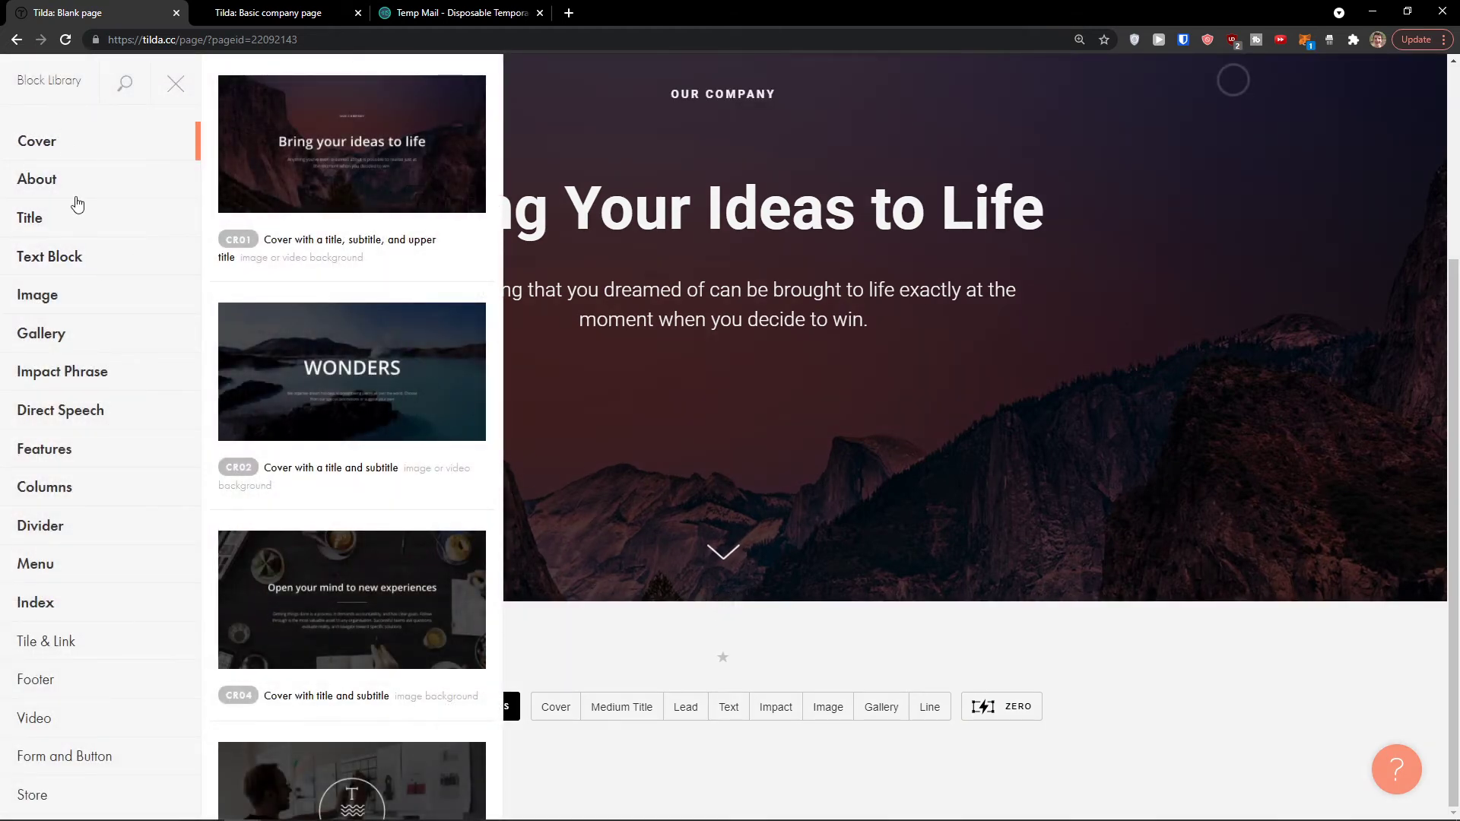
scroll(122, 412, down, 2)
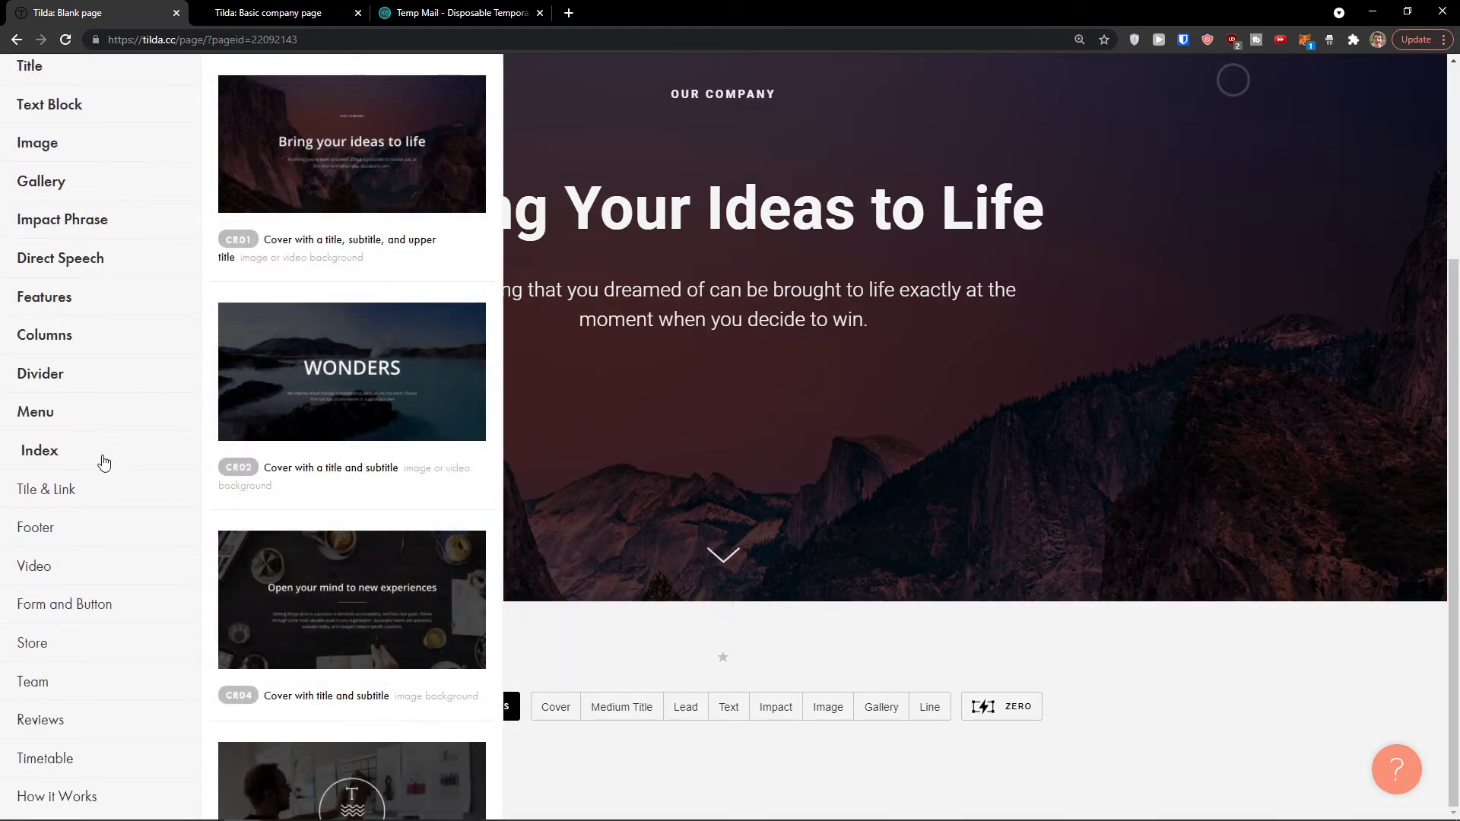
click(102, 413)
scroll(380, 378, down, 4)
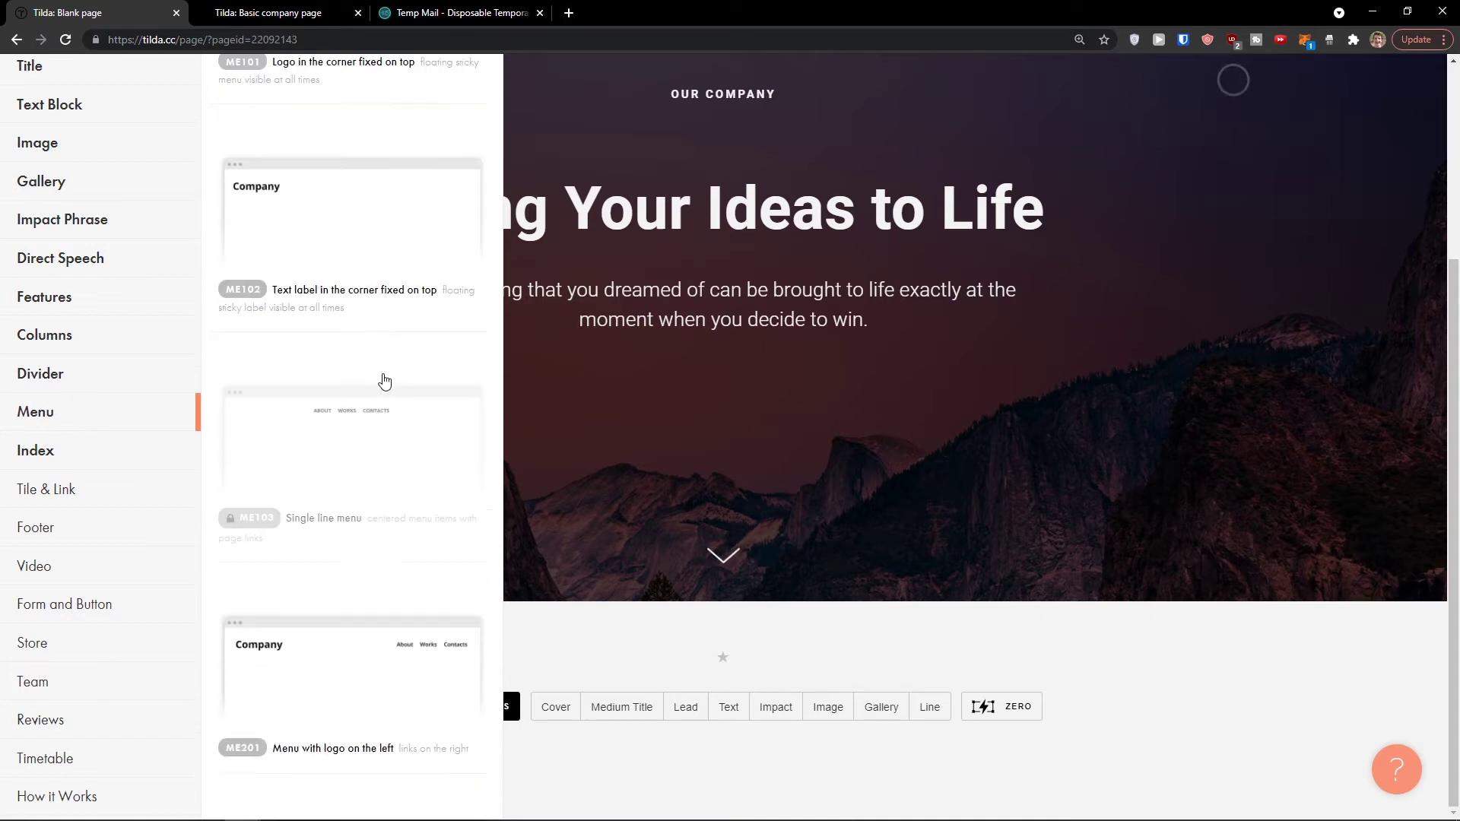
click(354, 403)
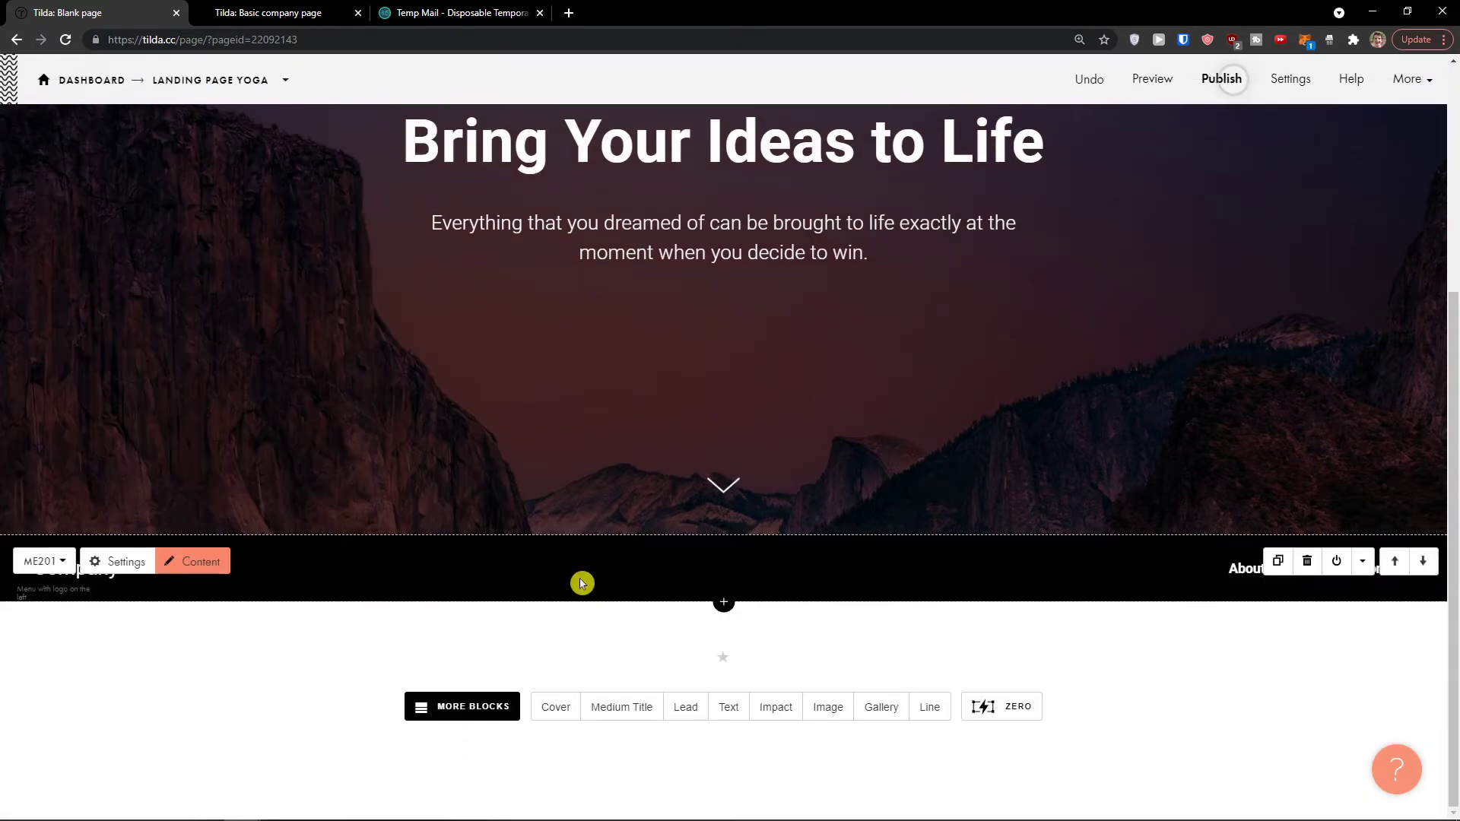
click(1395, 562)
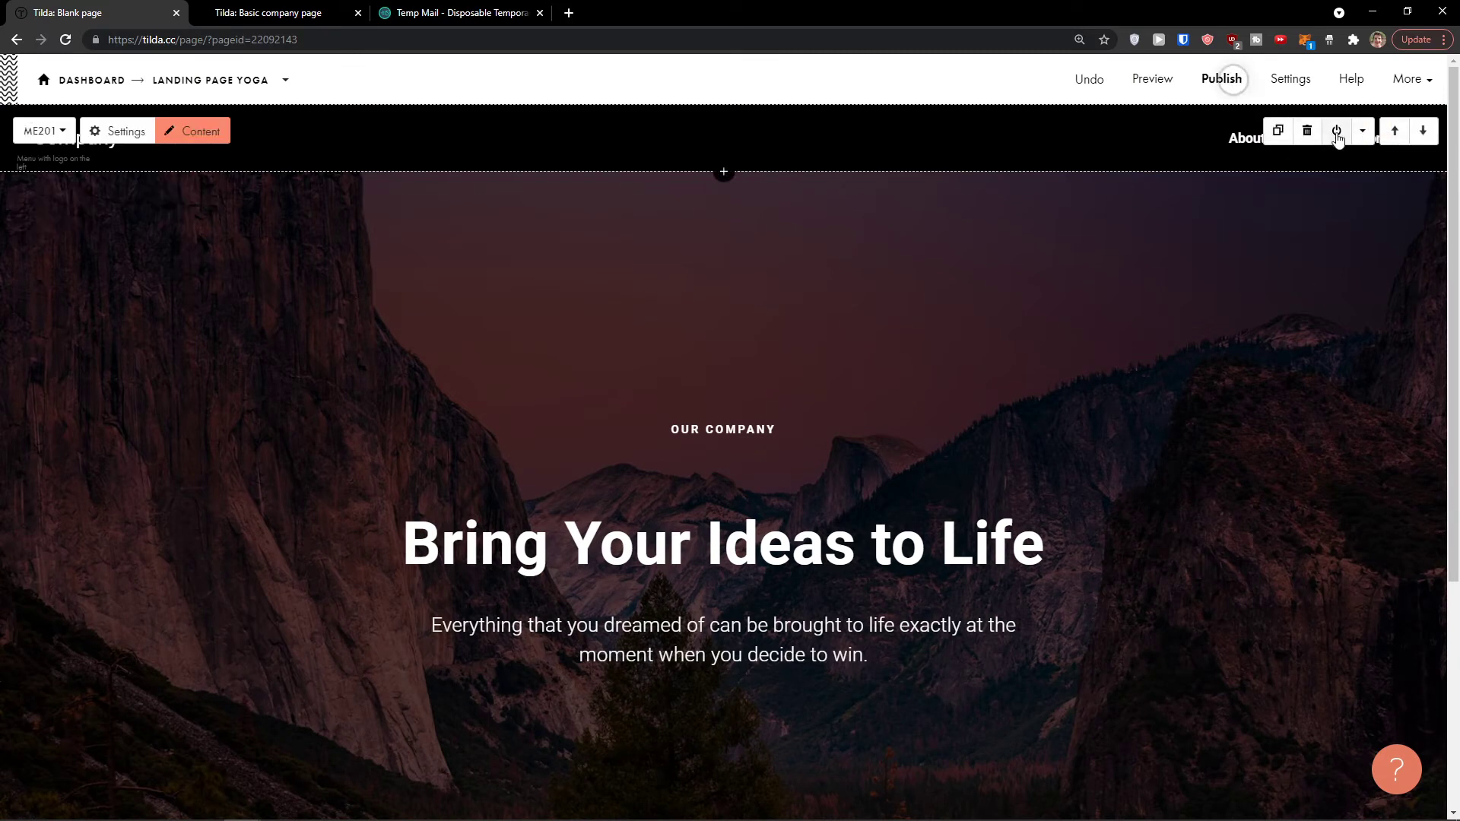
click(1364, 131)
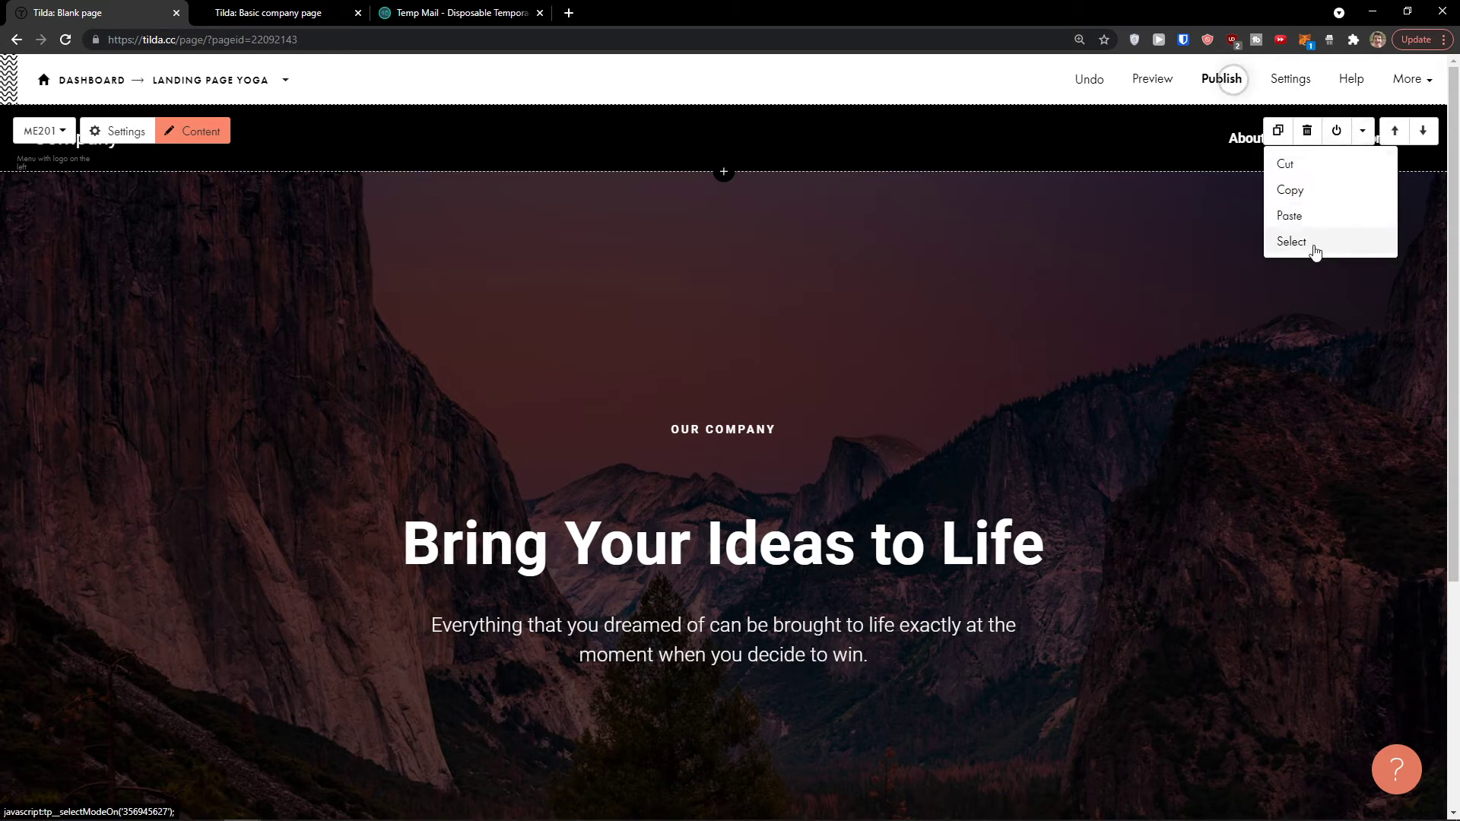
click(1088, 368)
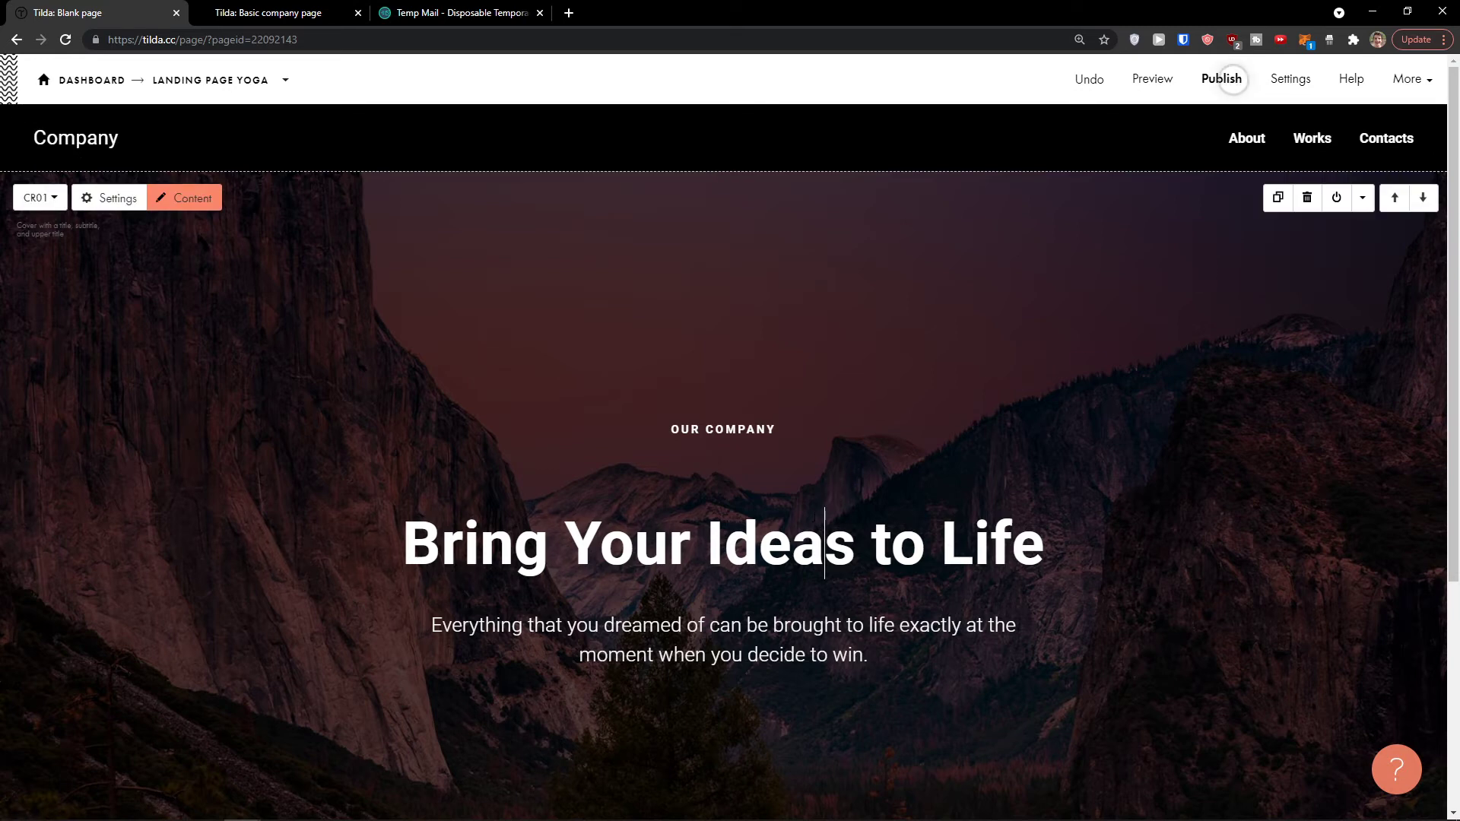
Step: Replace the cover heading with 'Thanks For Being here With us!'
double_click(781, 544)
scroll(758, 522, down, 1)
triple_click(727, 479)
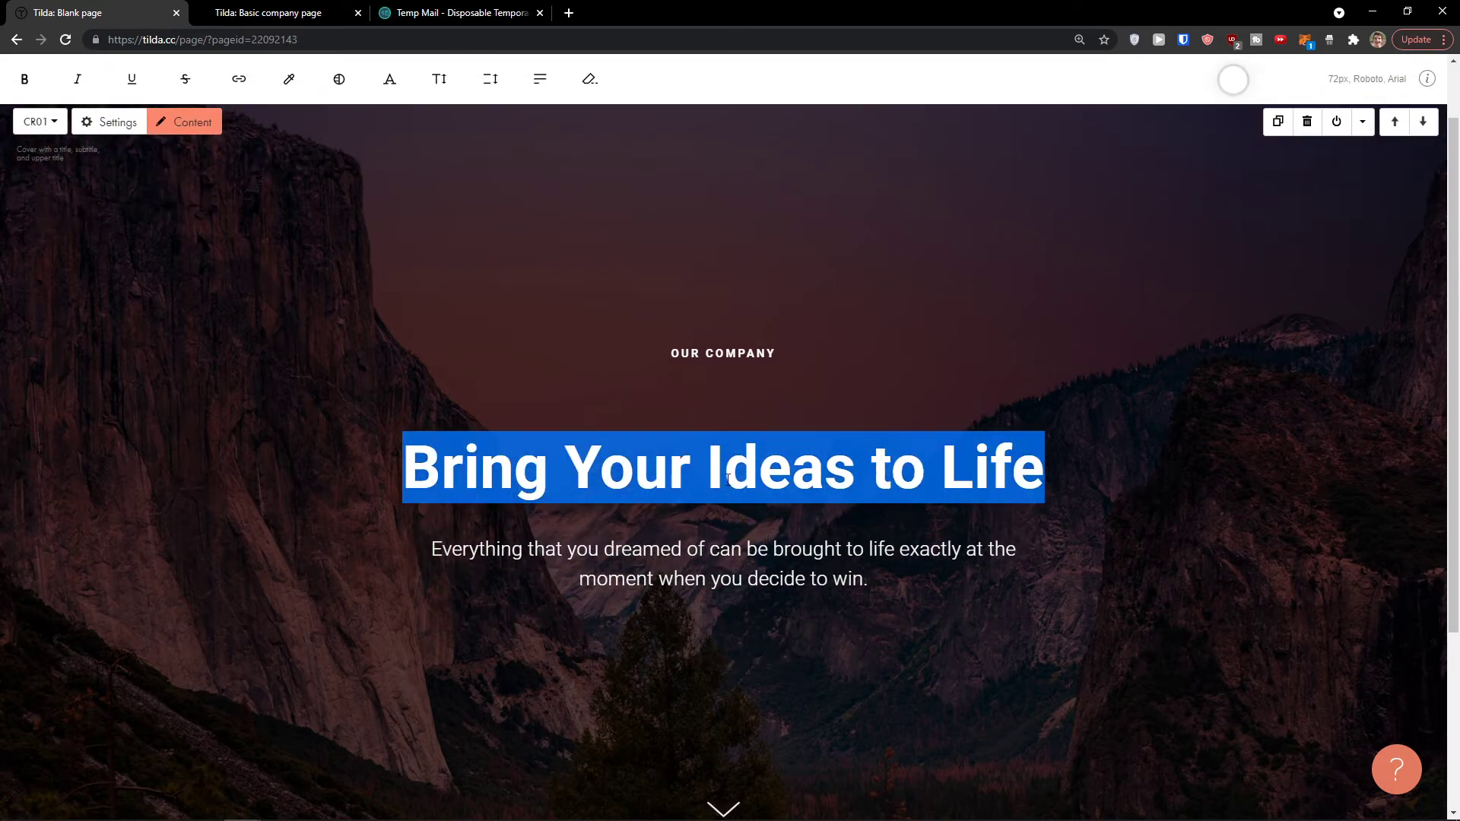
text(Thanks F)
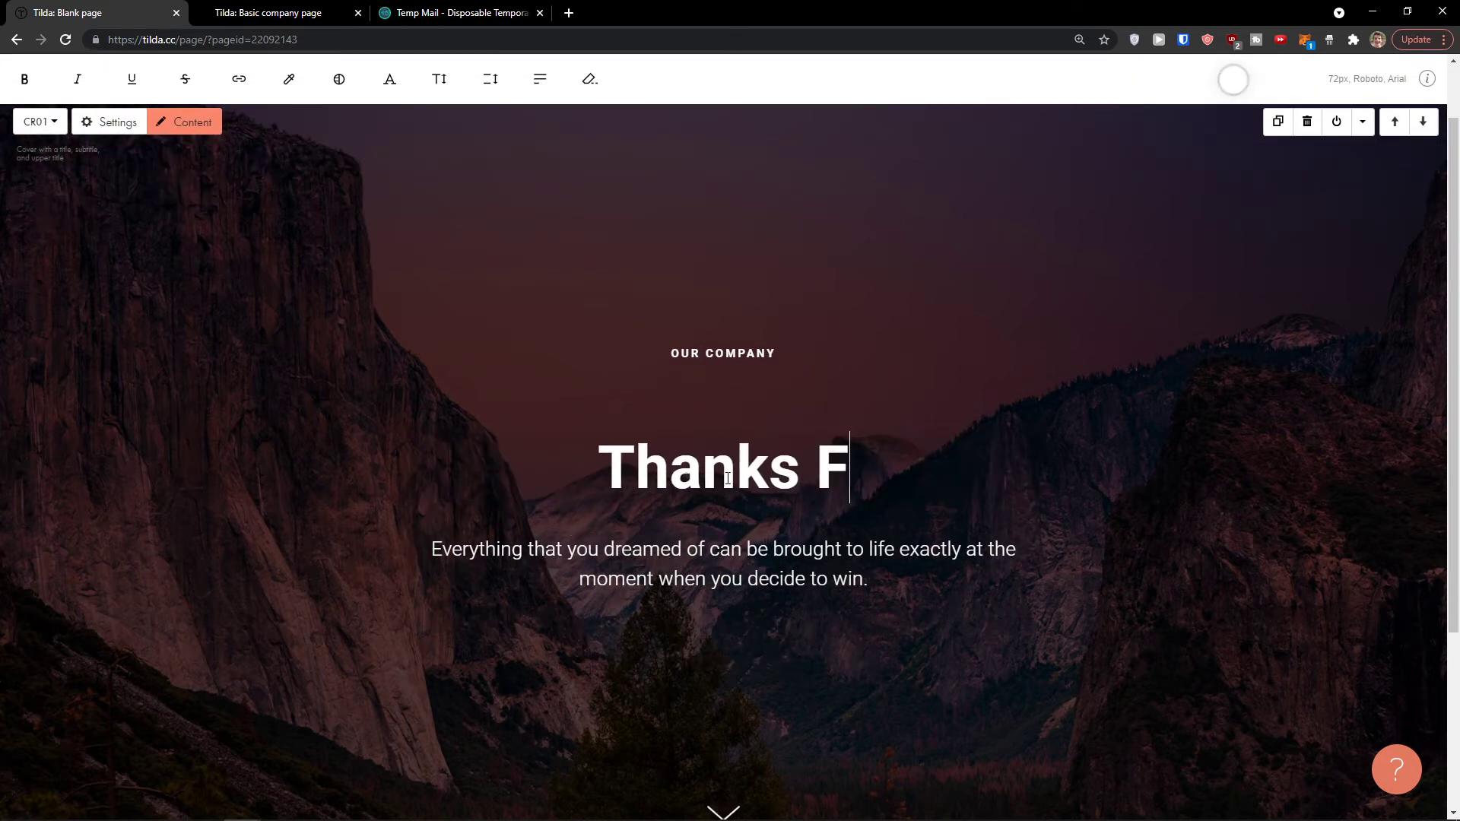
text(or Being here With us!)
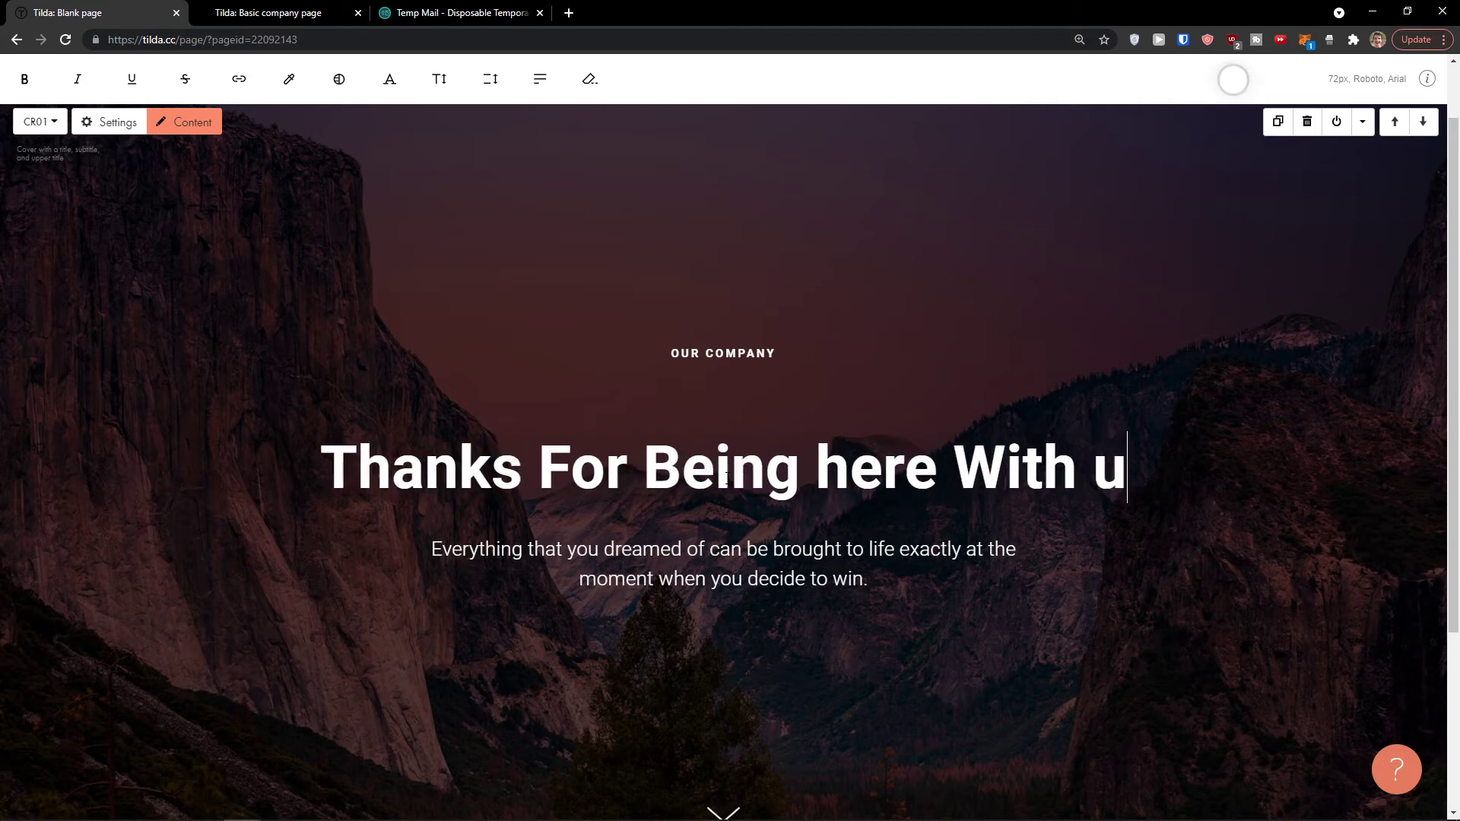
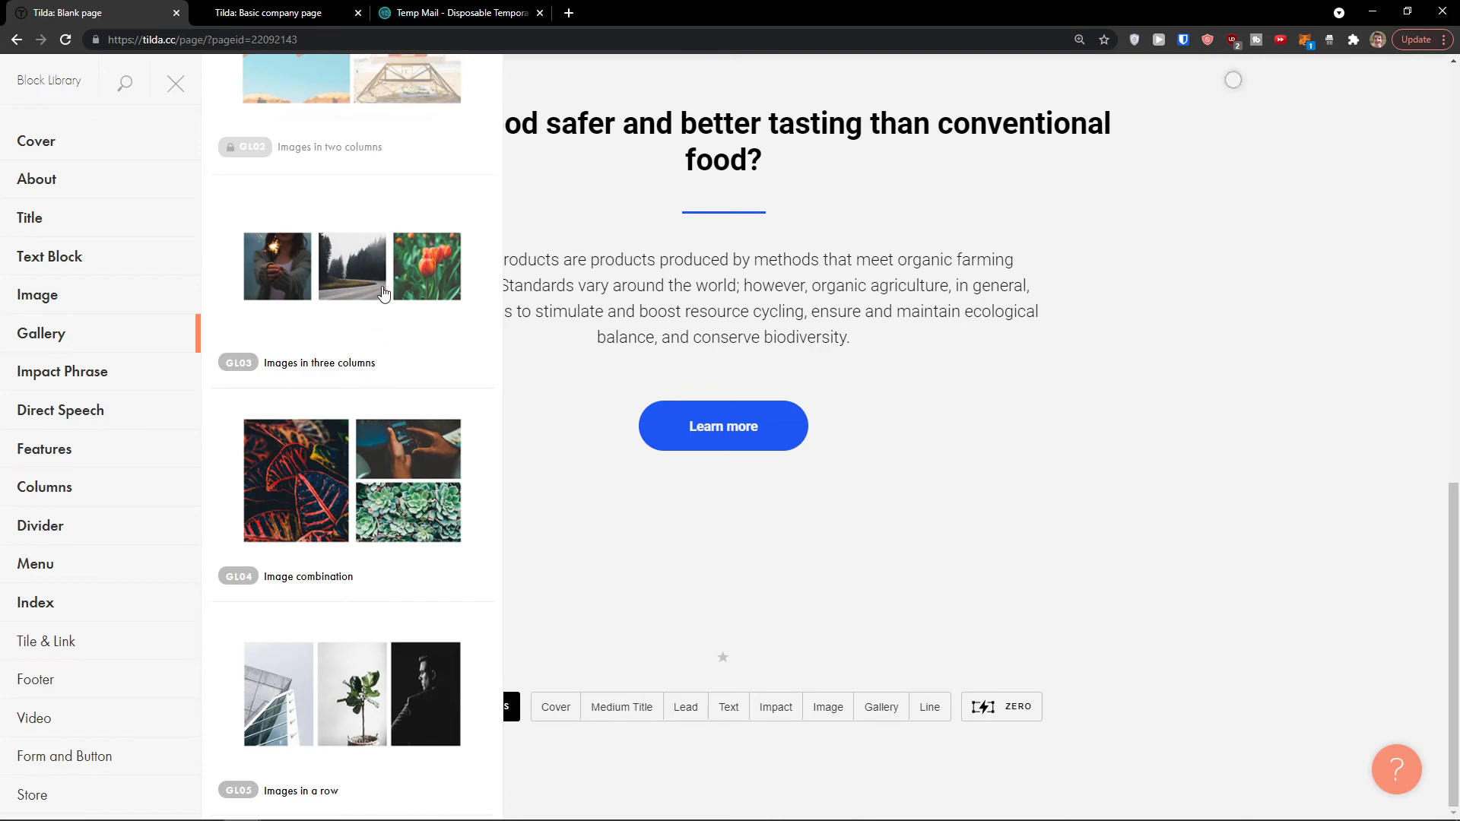
Step: Add the GL04 three-photo Image combination gallery below the organic food section
click(368, 465)
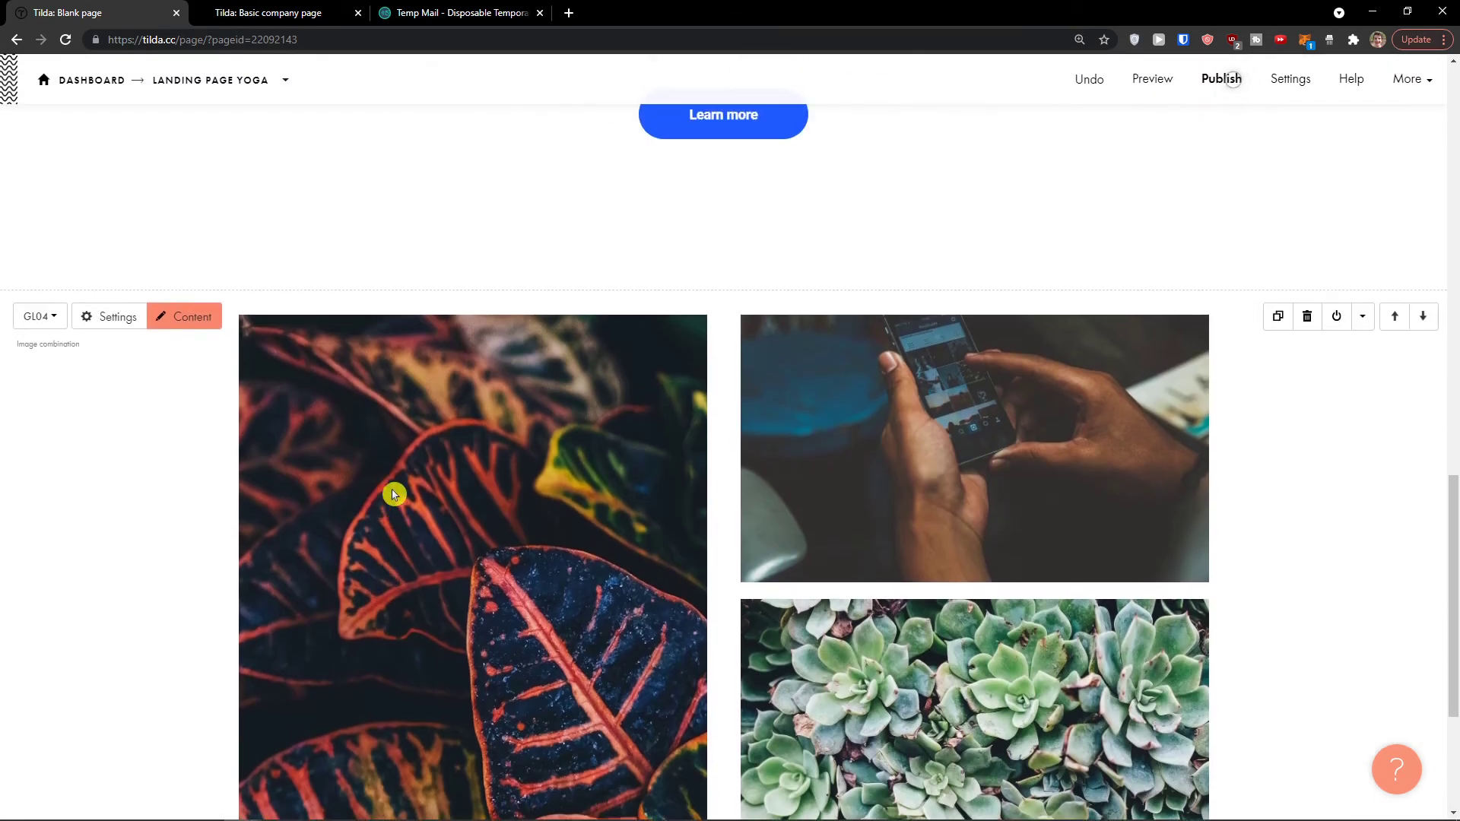
scroll(749, 316, up, 6)
scroll(619, 251, down, 4)
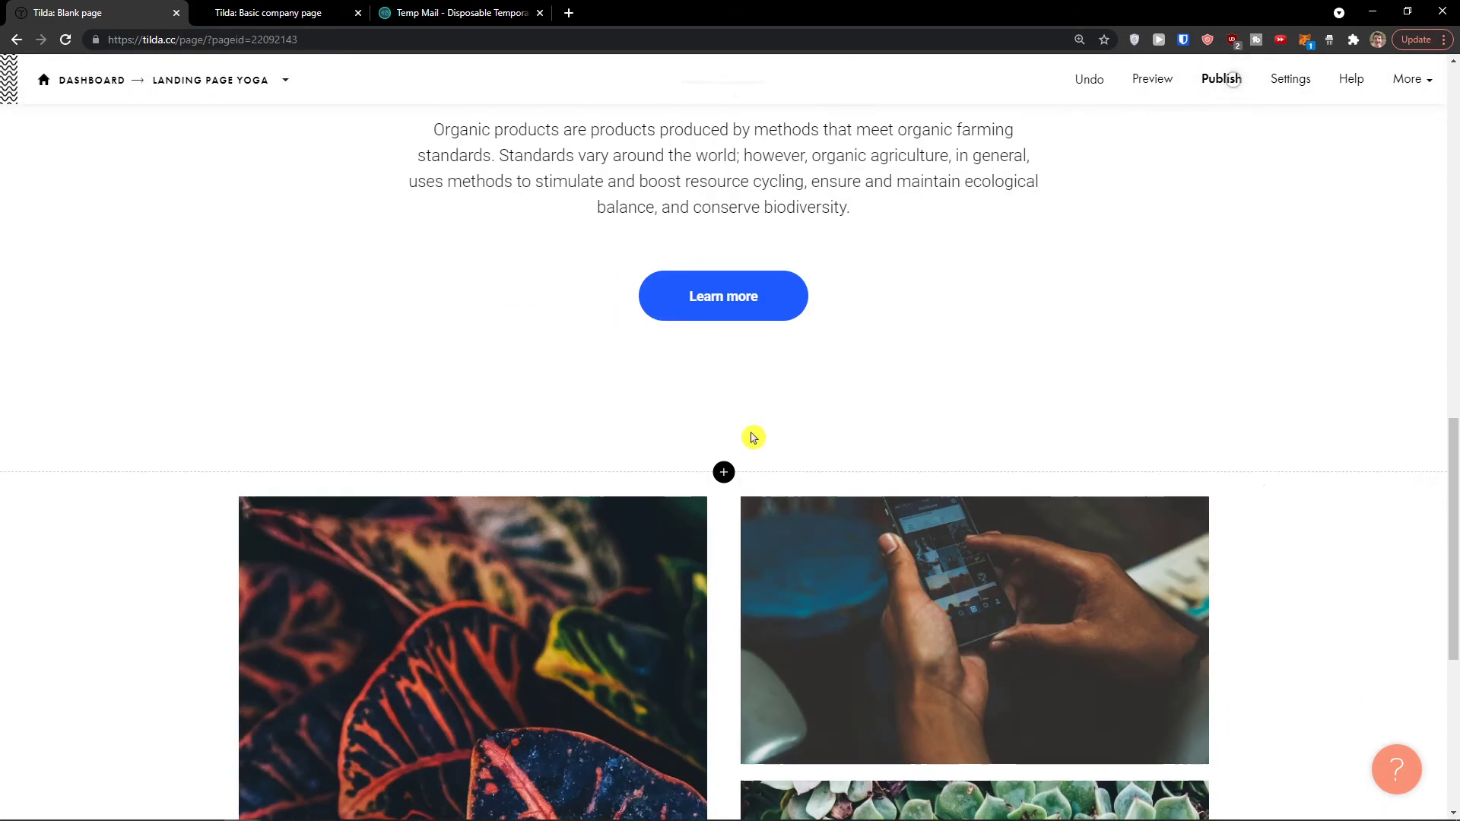
Step: Insert a TL02B medium section title block above the gallery
click(723, 441)
click(98, 219)
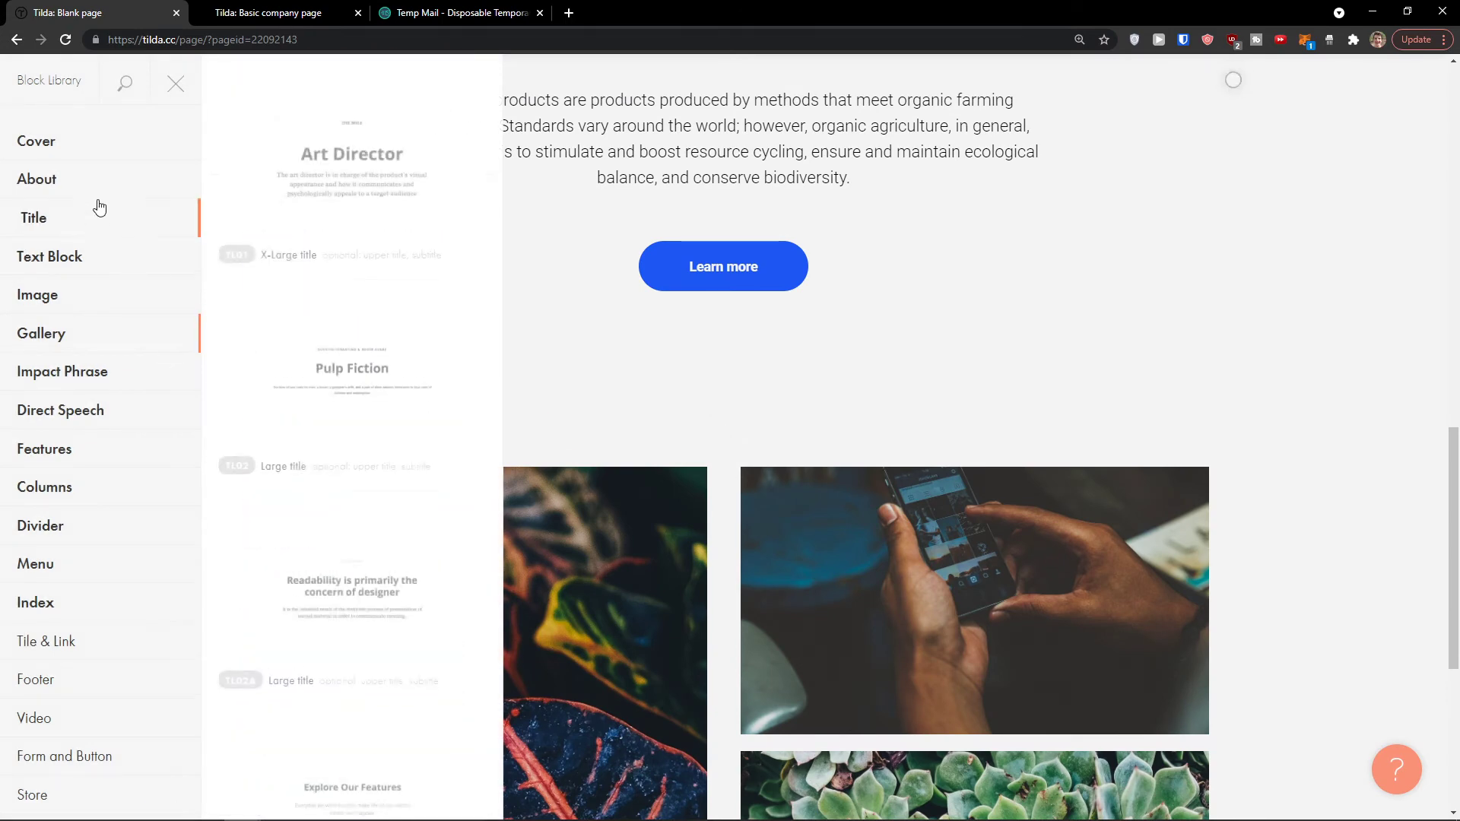
scroll(339, 306, down, 3)
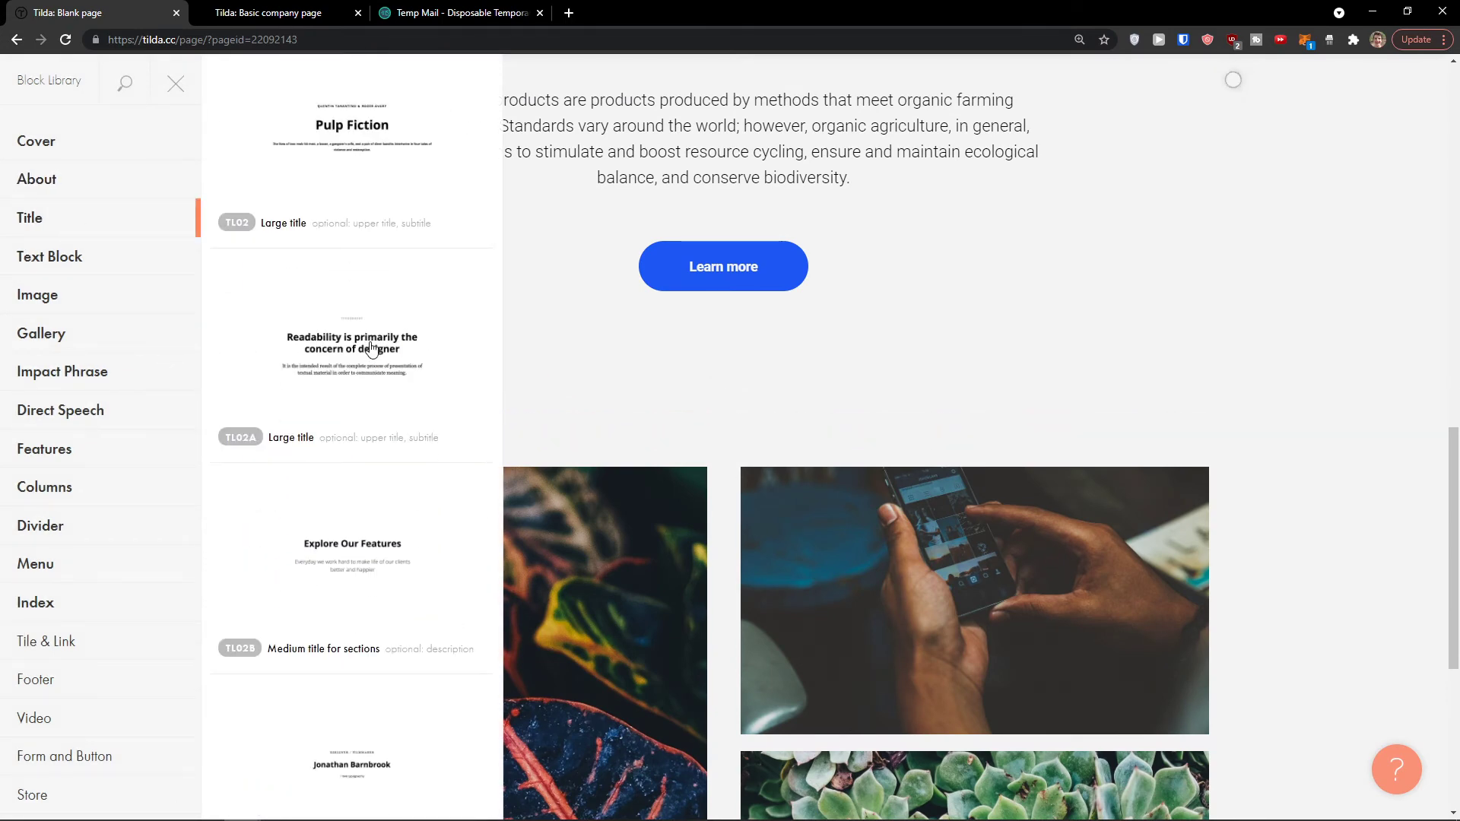
click(388, 507)
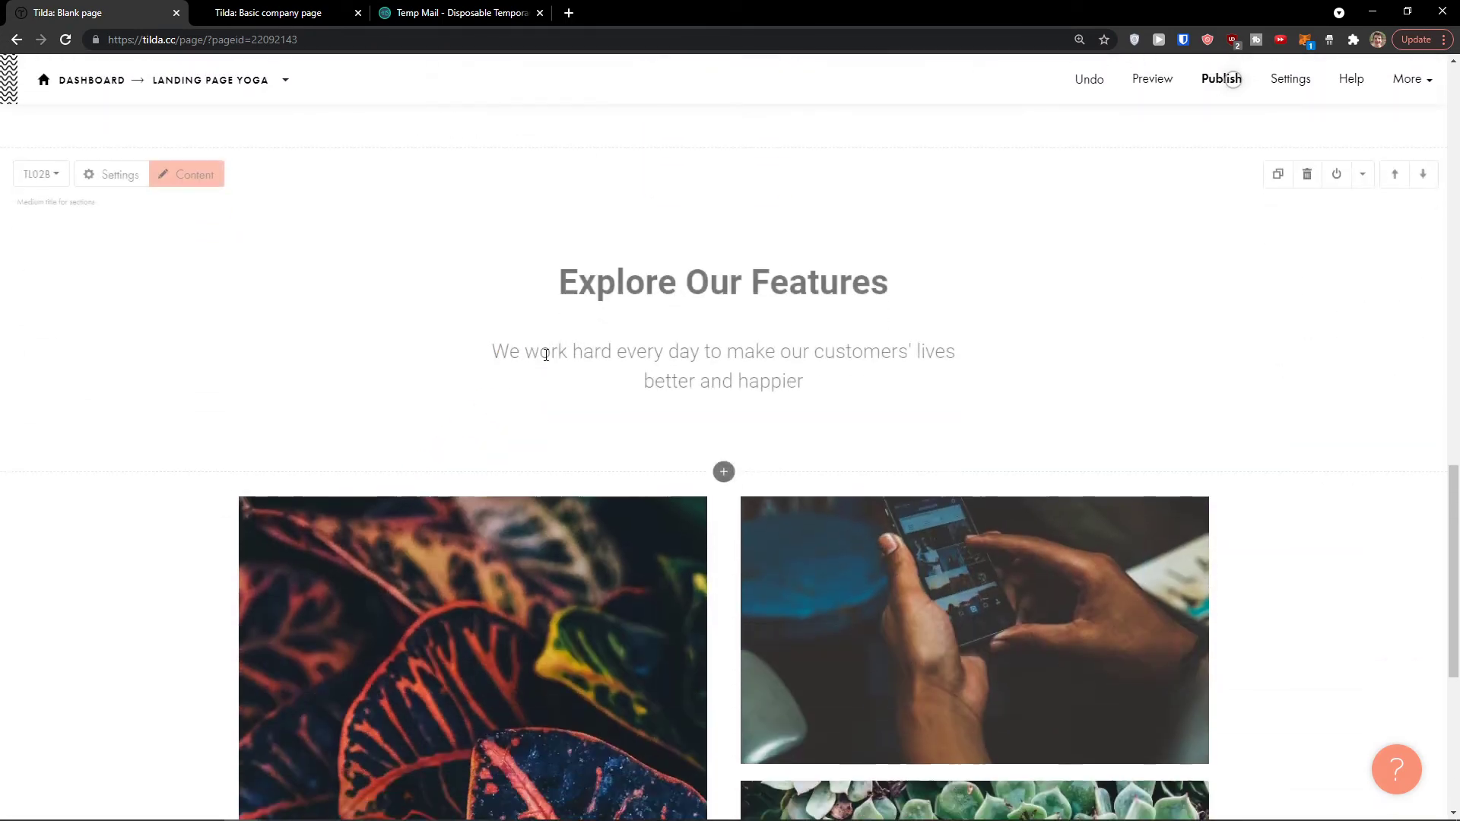
Step: Change the title heading to 'Watch Our Journey In Photos'
double_click(683, 271)
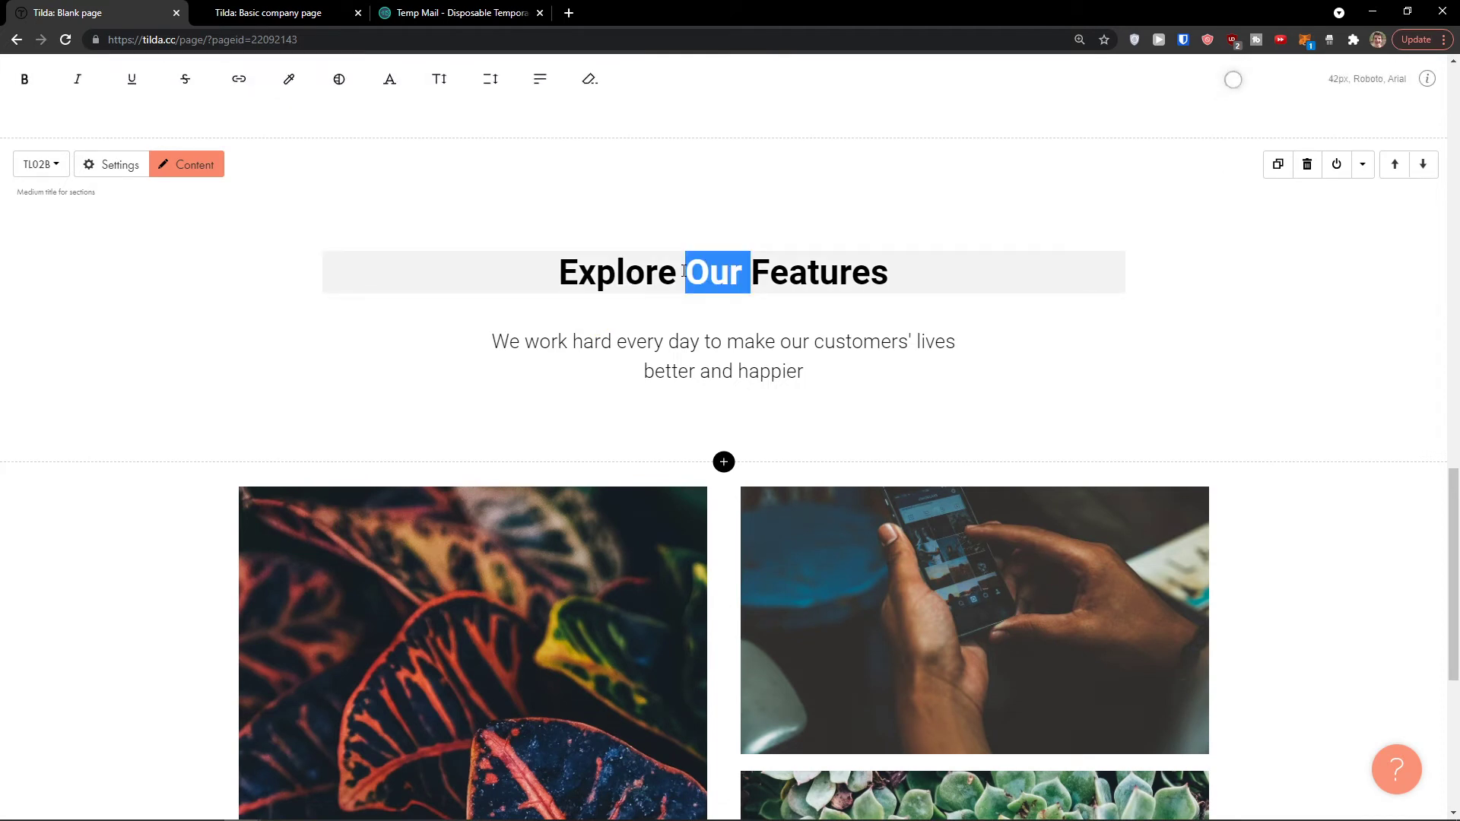
triple_click(690, 271)
text(Watch Our Journey In Photos)
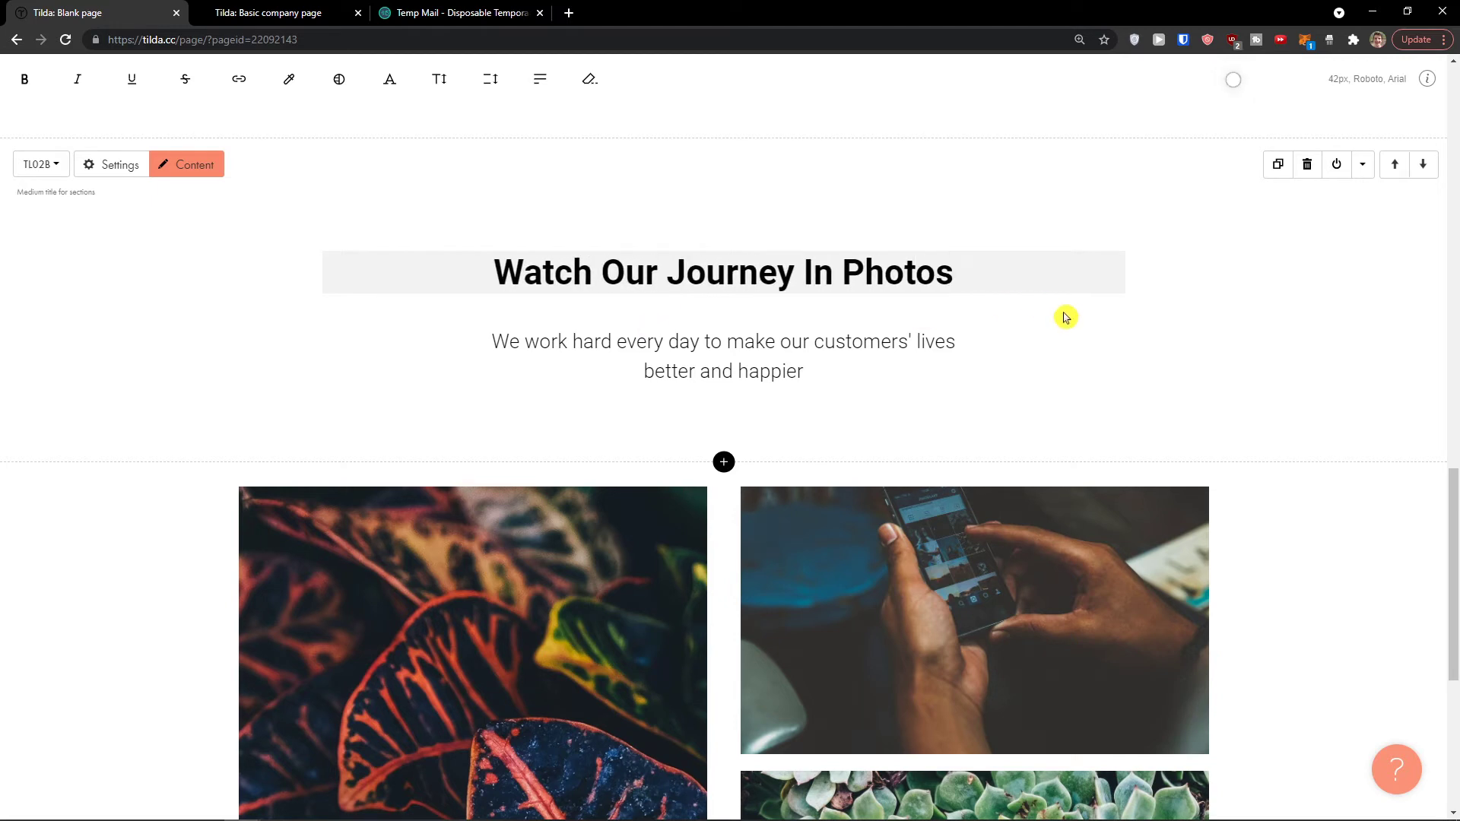
scroll(1065, 317, up, 1)
click(1222, 302)
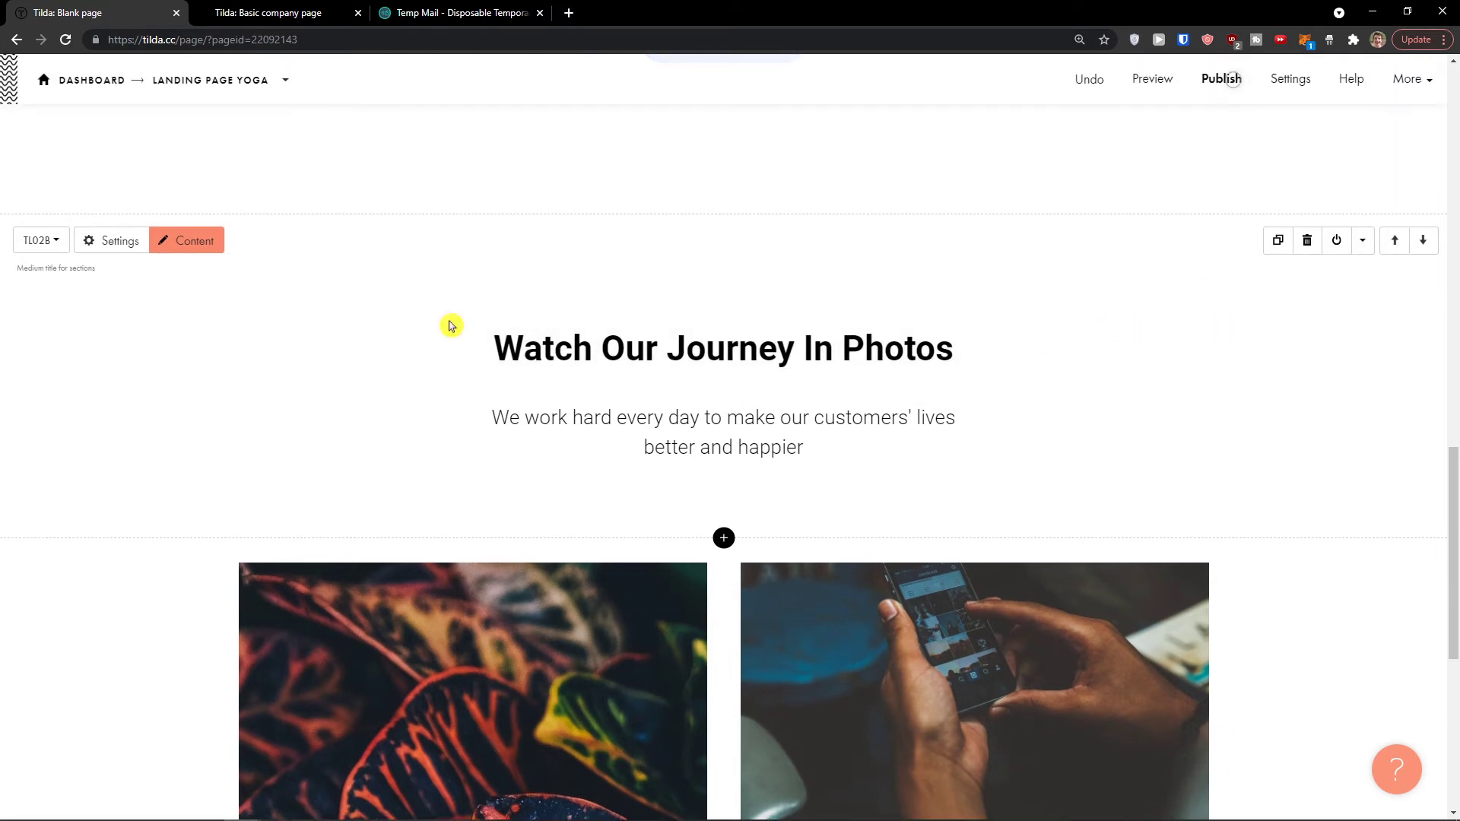
Step: Set the TL02B title block's bottom padding to 1 line (30px) and save it
click(135, 251)
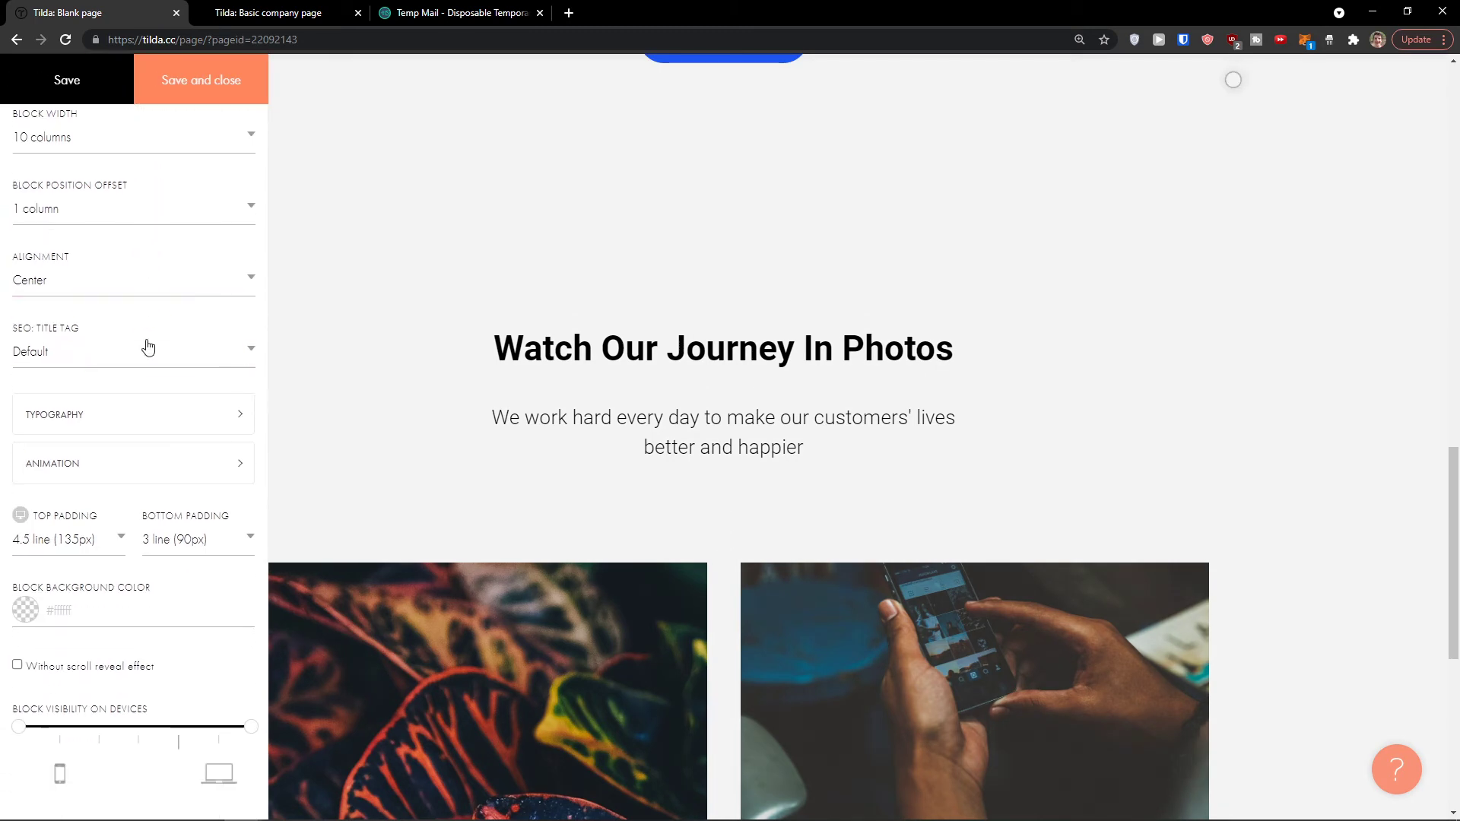
click(196, 544)
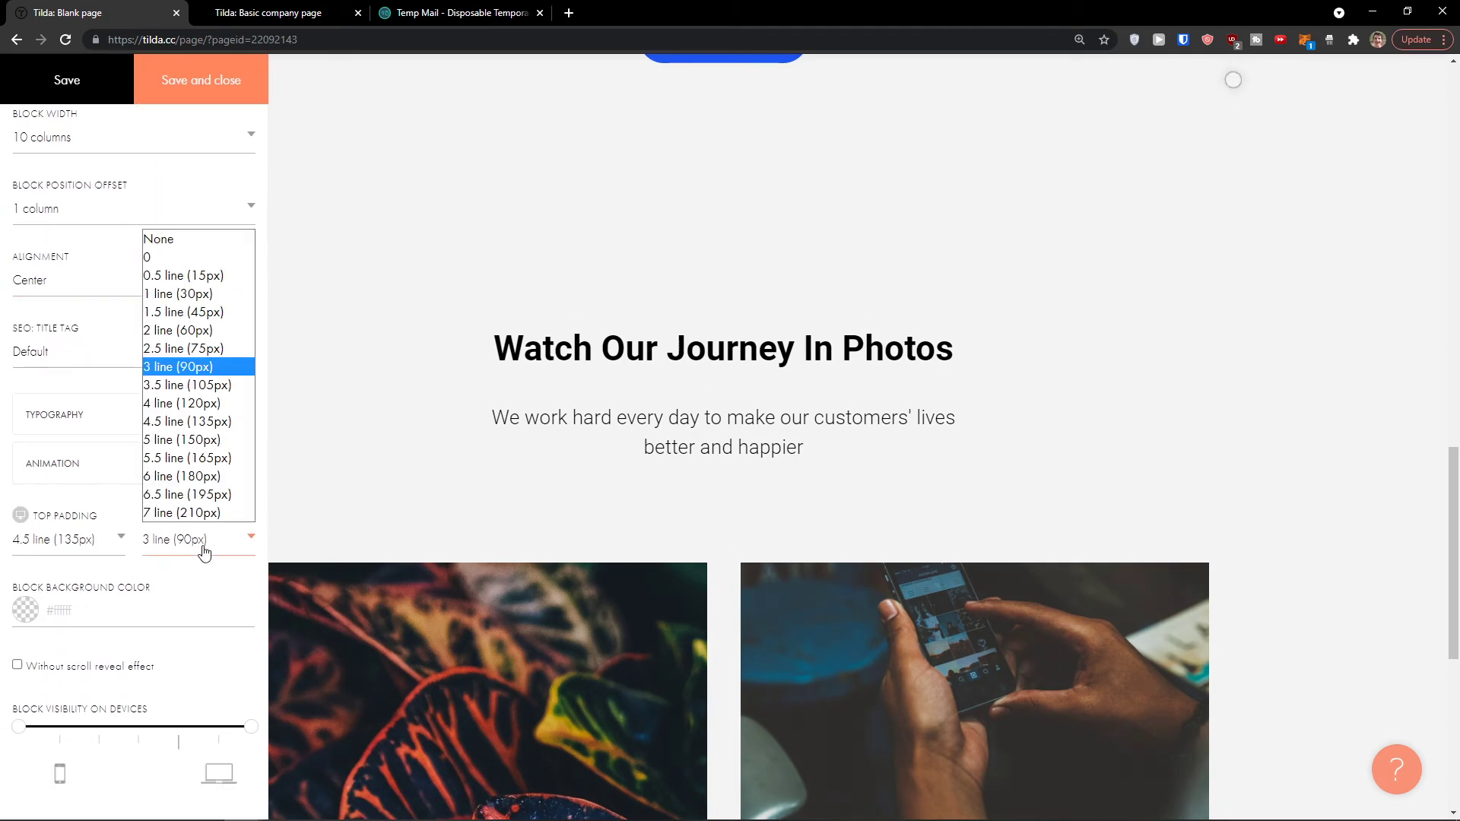
click(177, 293)
click(99, 97)
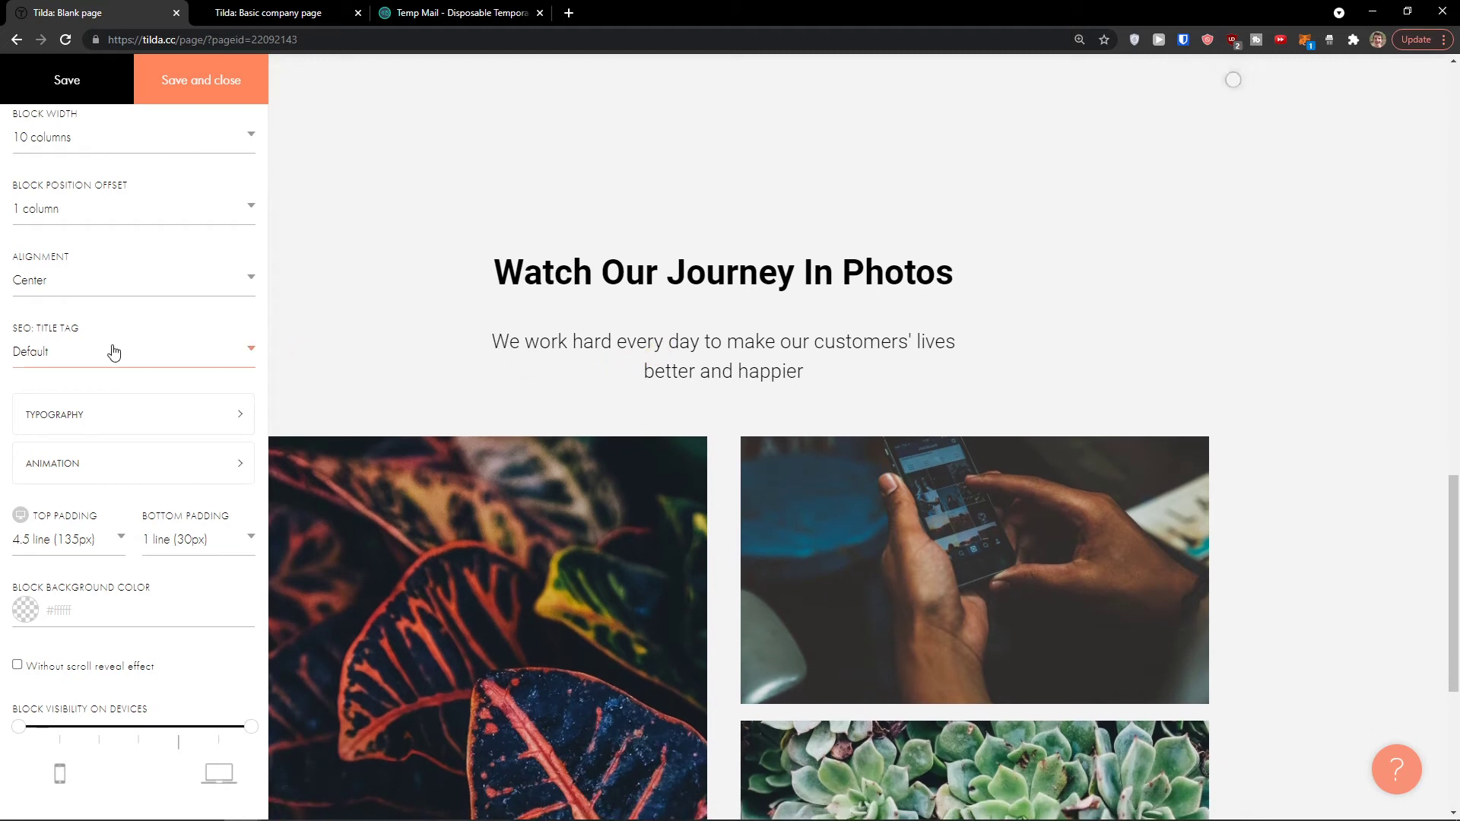
scroll(141, 379, up, 1)
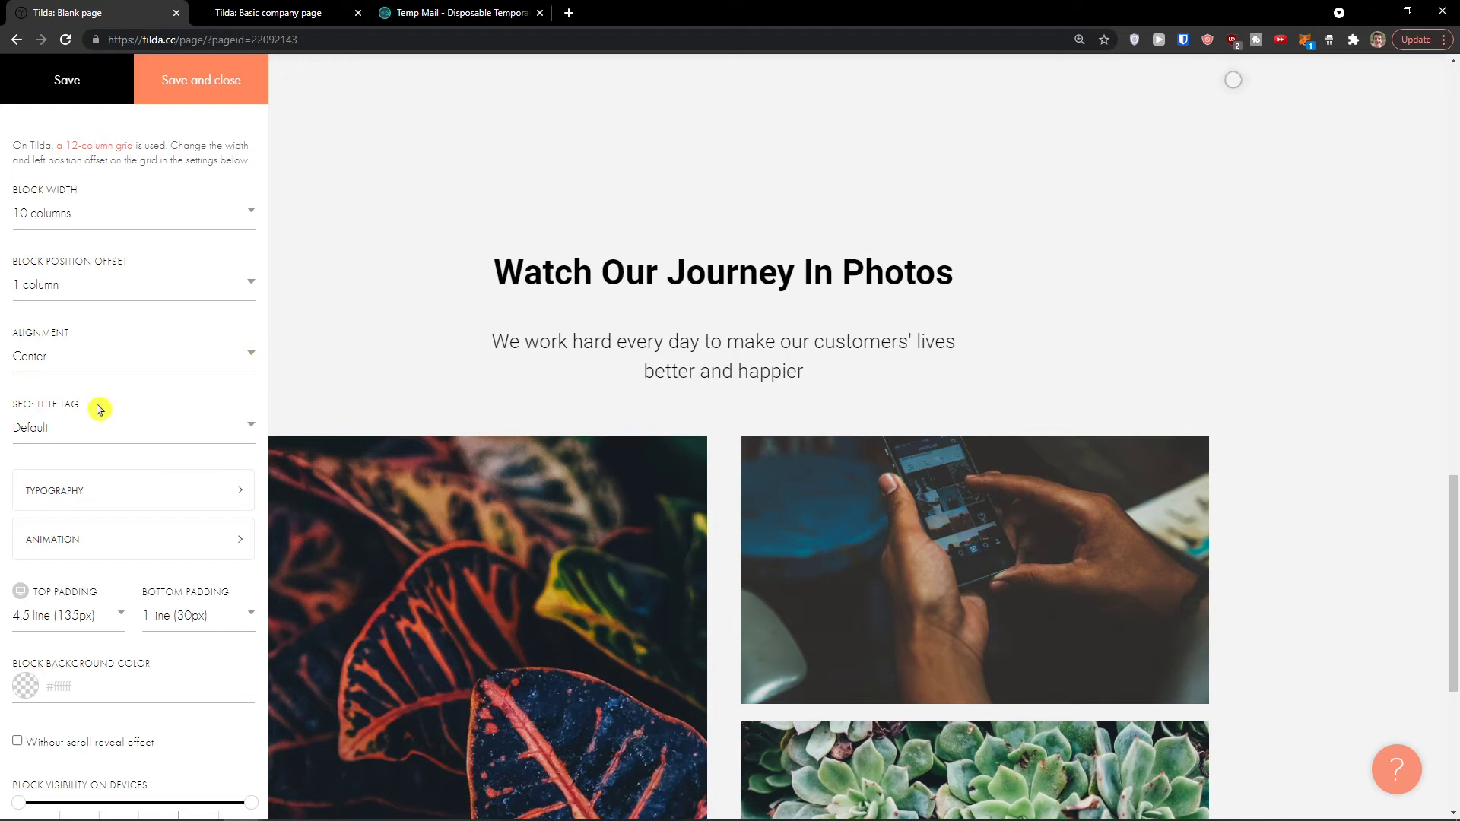
click(441, 380)
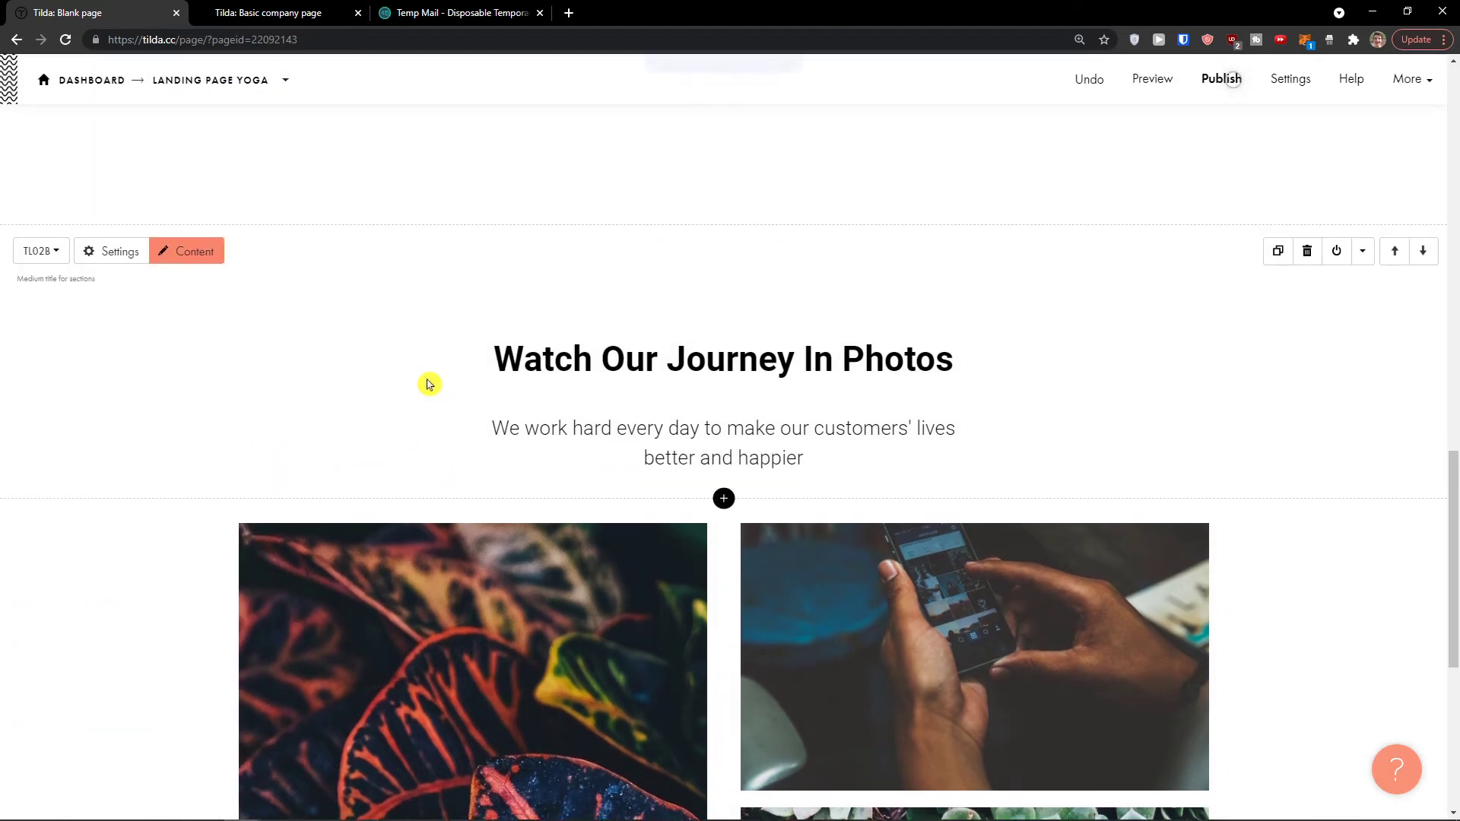
scroll(636, 425, down, 7)
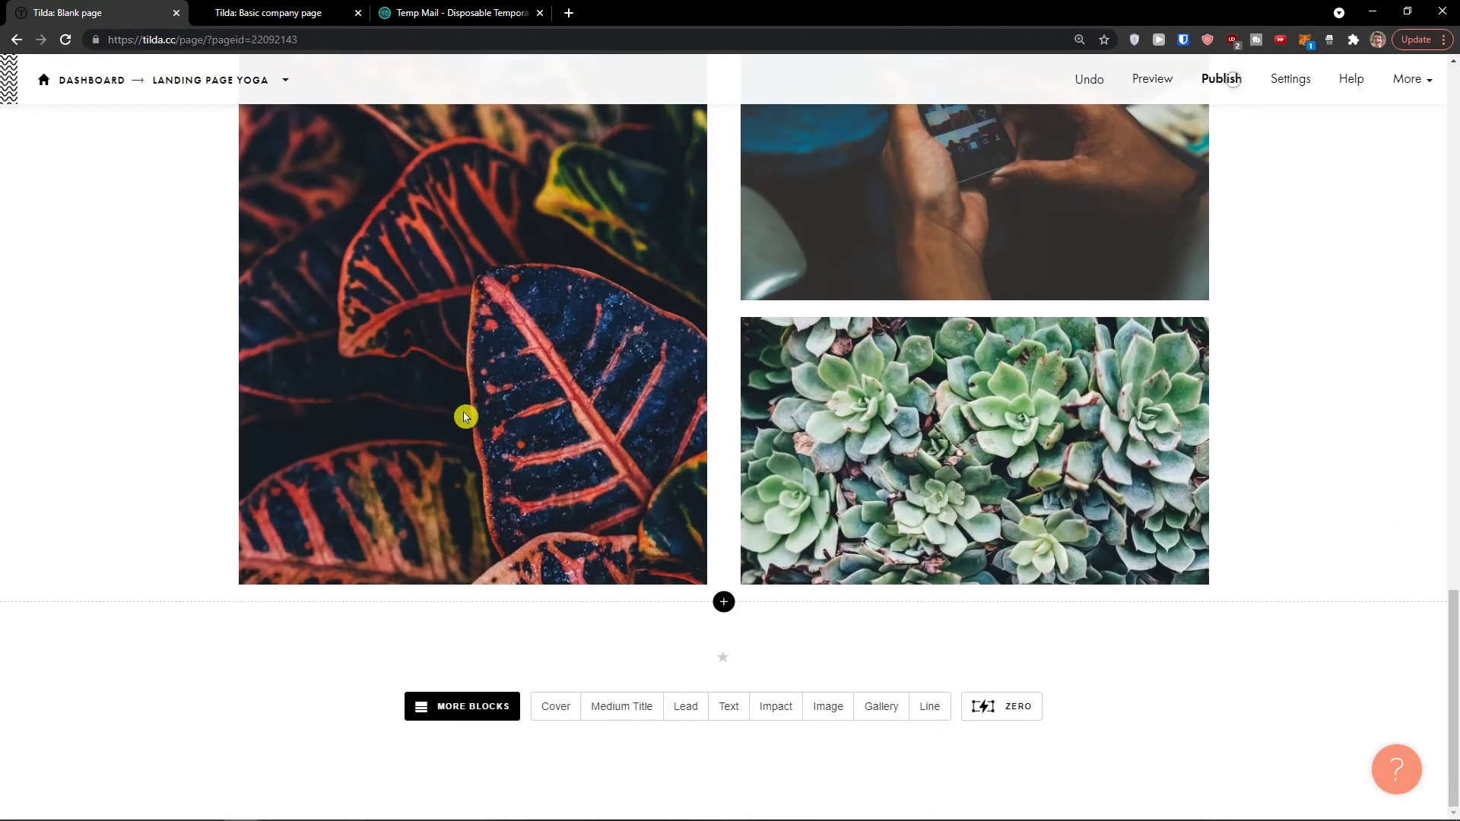
Step: Leave the left gallery photo unchanged and open the block library below the gallery
click(465, 416)
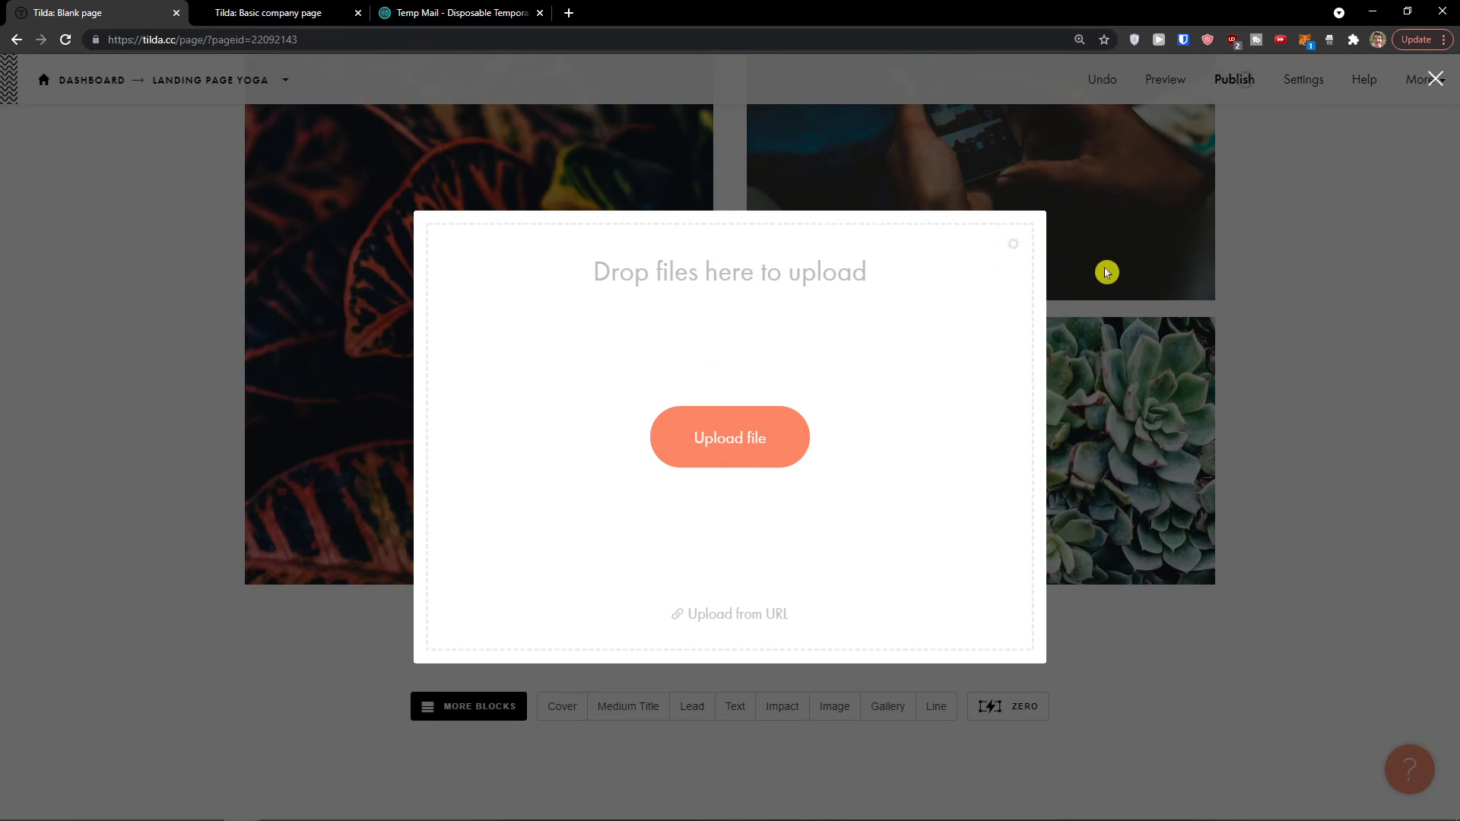
click(1106, 272)
scroll(645, 418, up, 6)
scroll(598, 423, up, 10)
scroll(586, 419, down, 13)
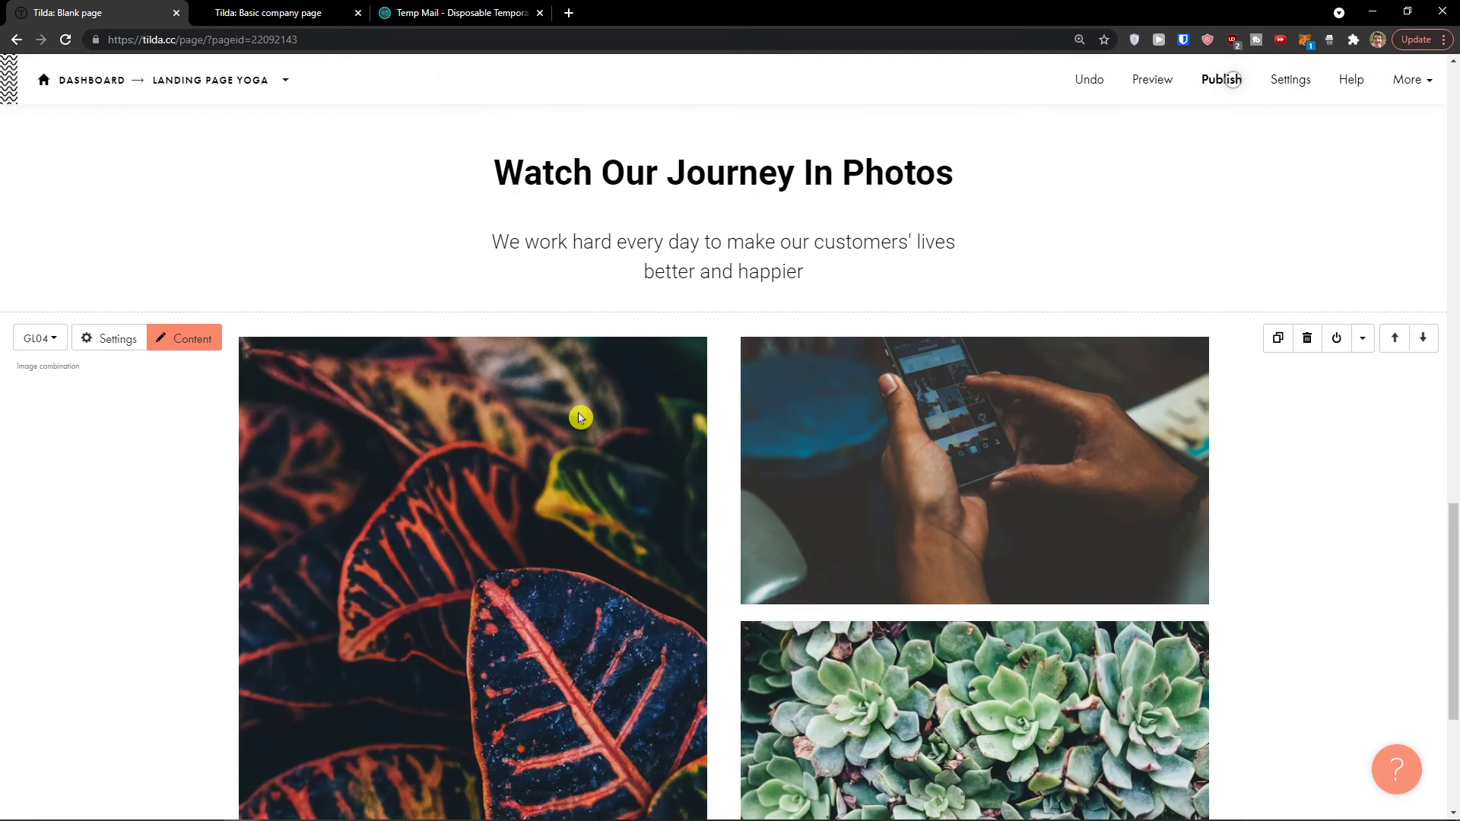
scroll(583, 420, down, 4)
click(724, 603)
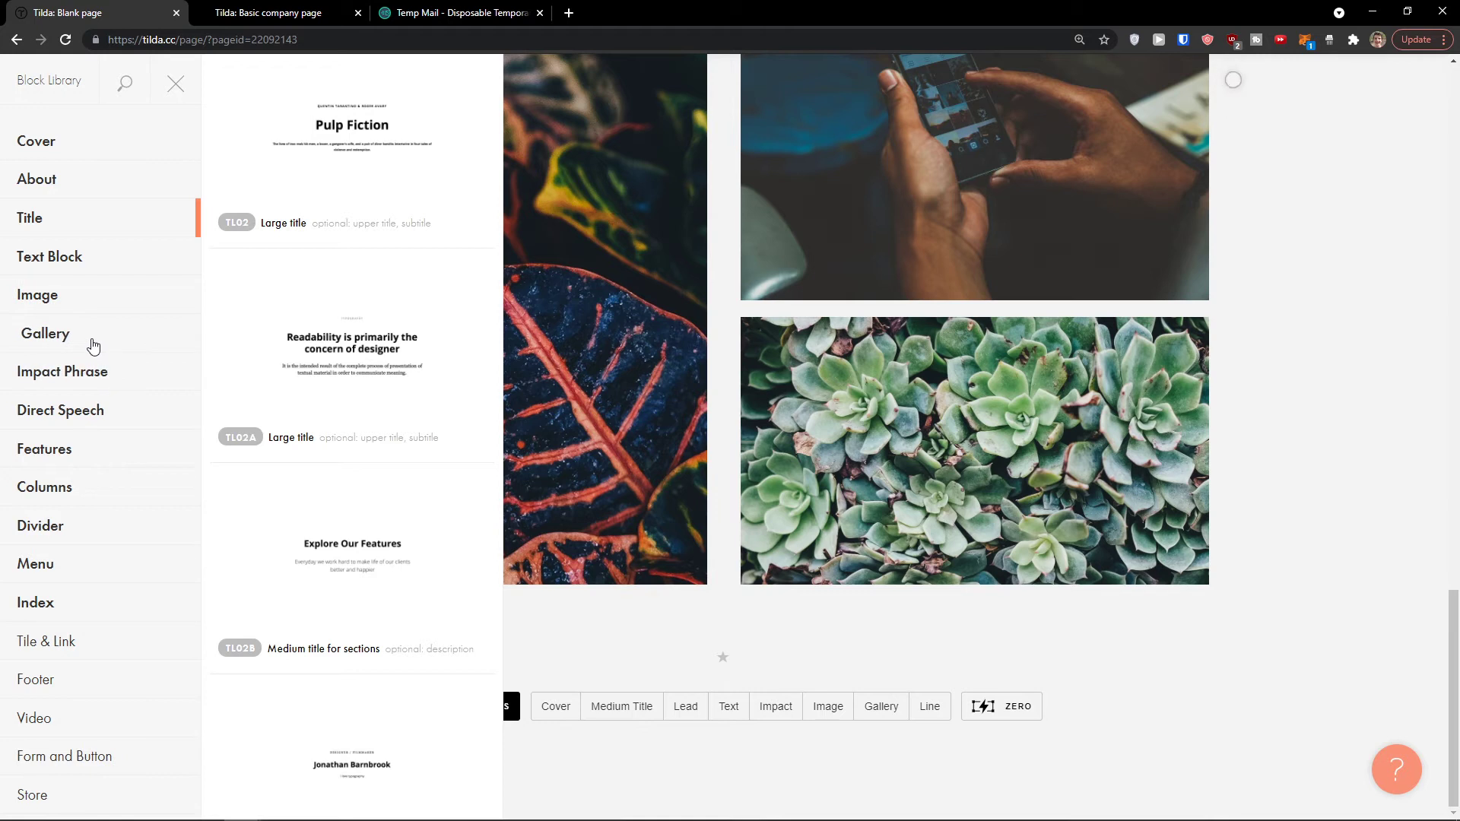
Step: Add the FR201 columns-with-big-icons features block with Quality, Support and Price
scroll(93, 346, down, 2)
click(91, 372)
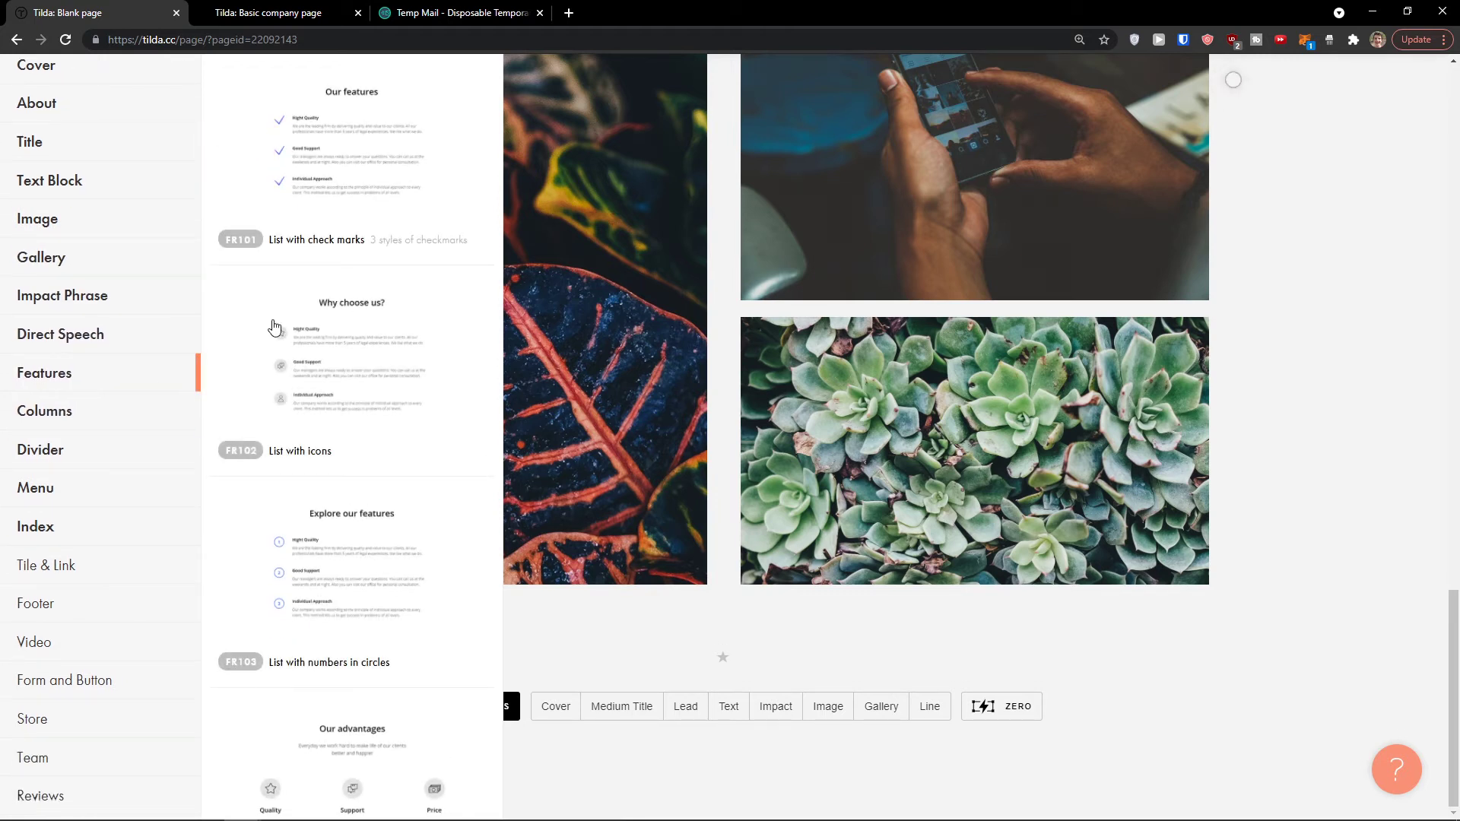
scroll(335, 377, down, 4)
click(402, 450)
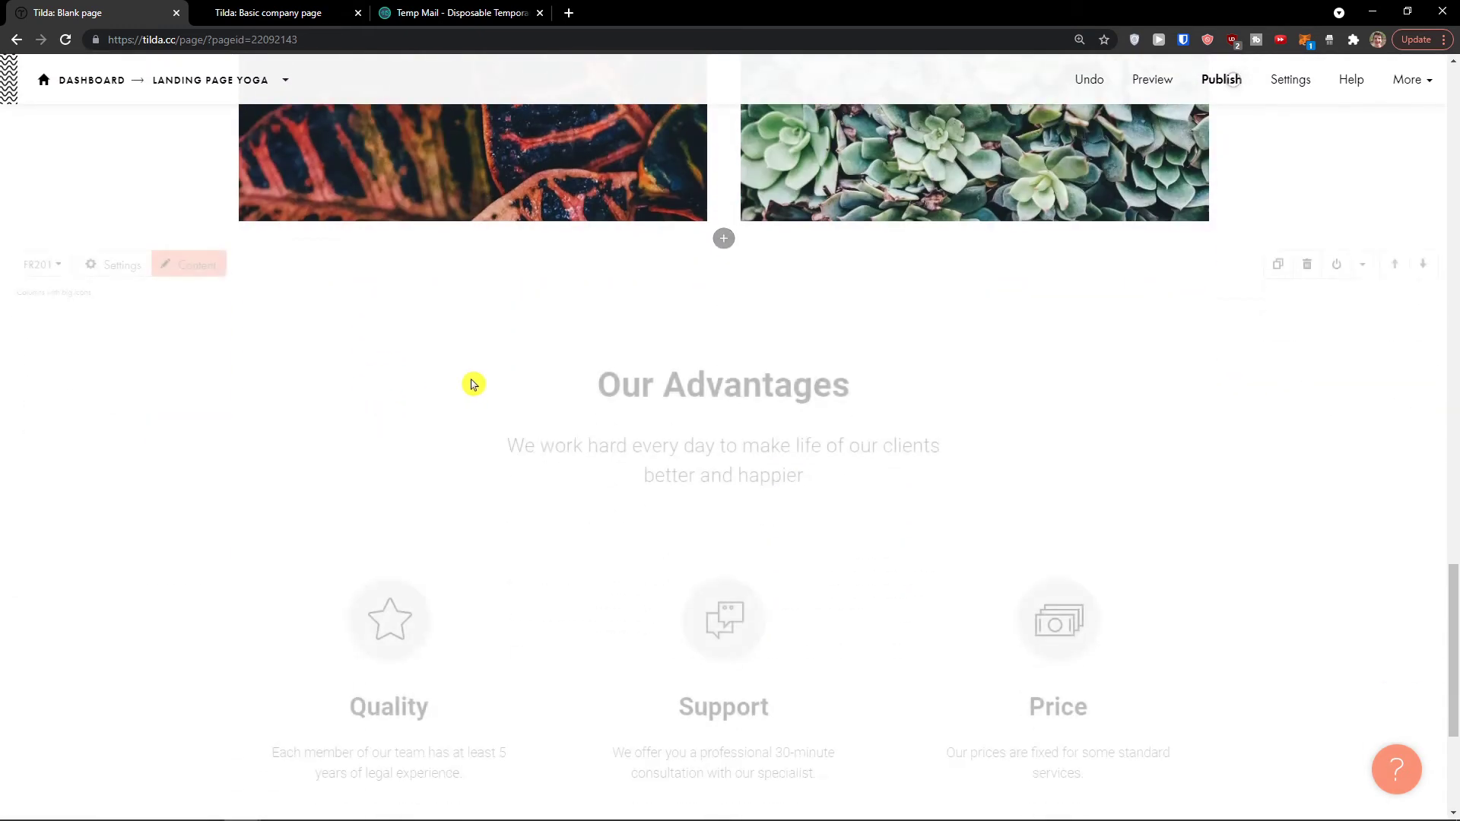
Step: Retitle the features section 'What we are GOOD At'
triple_click(648, 274)
text(Wh)
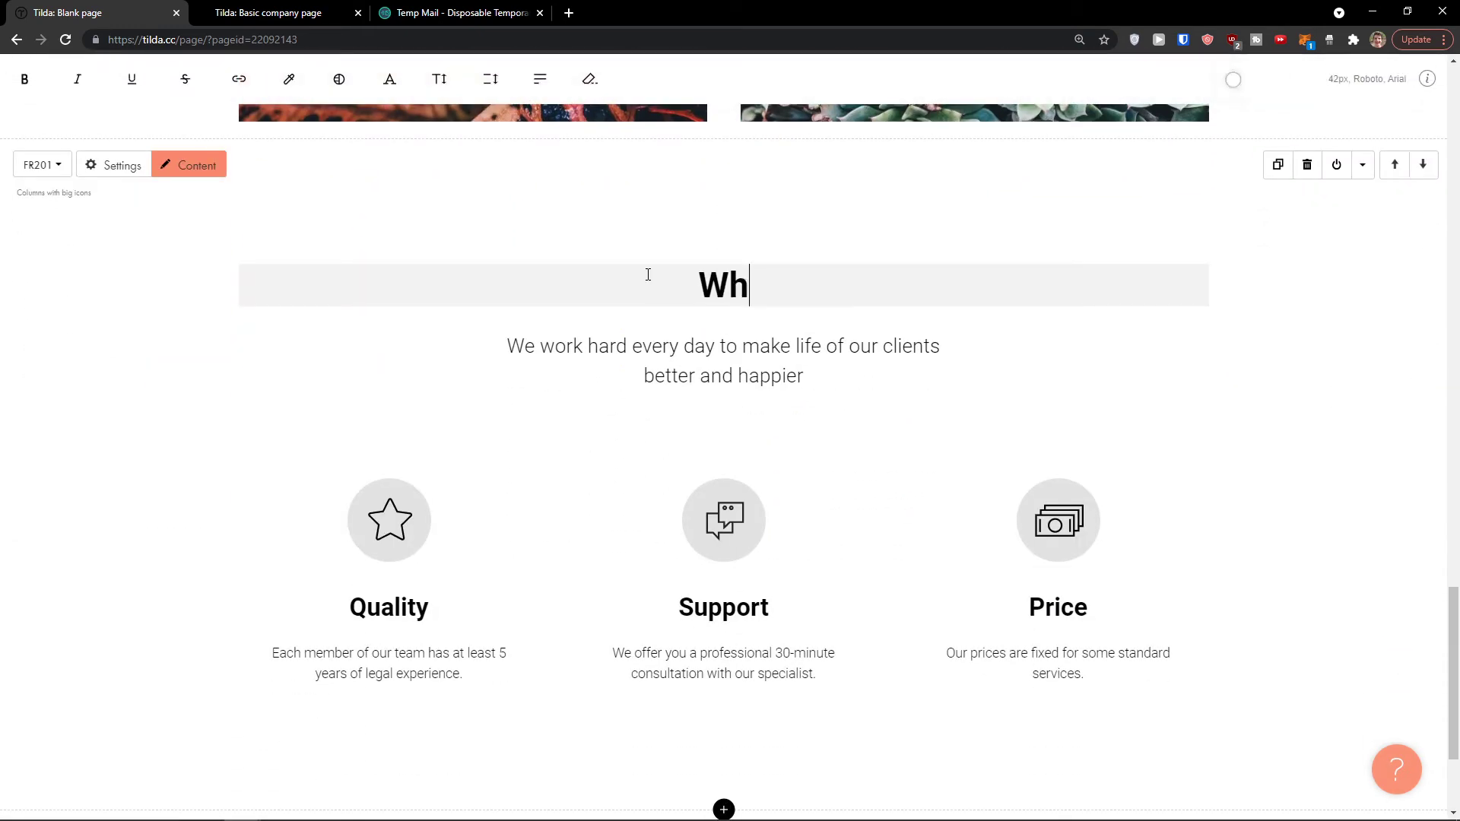
text(at we are GOOD At)
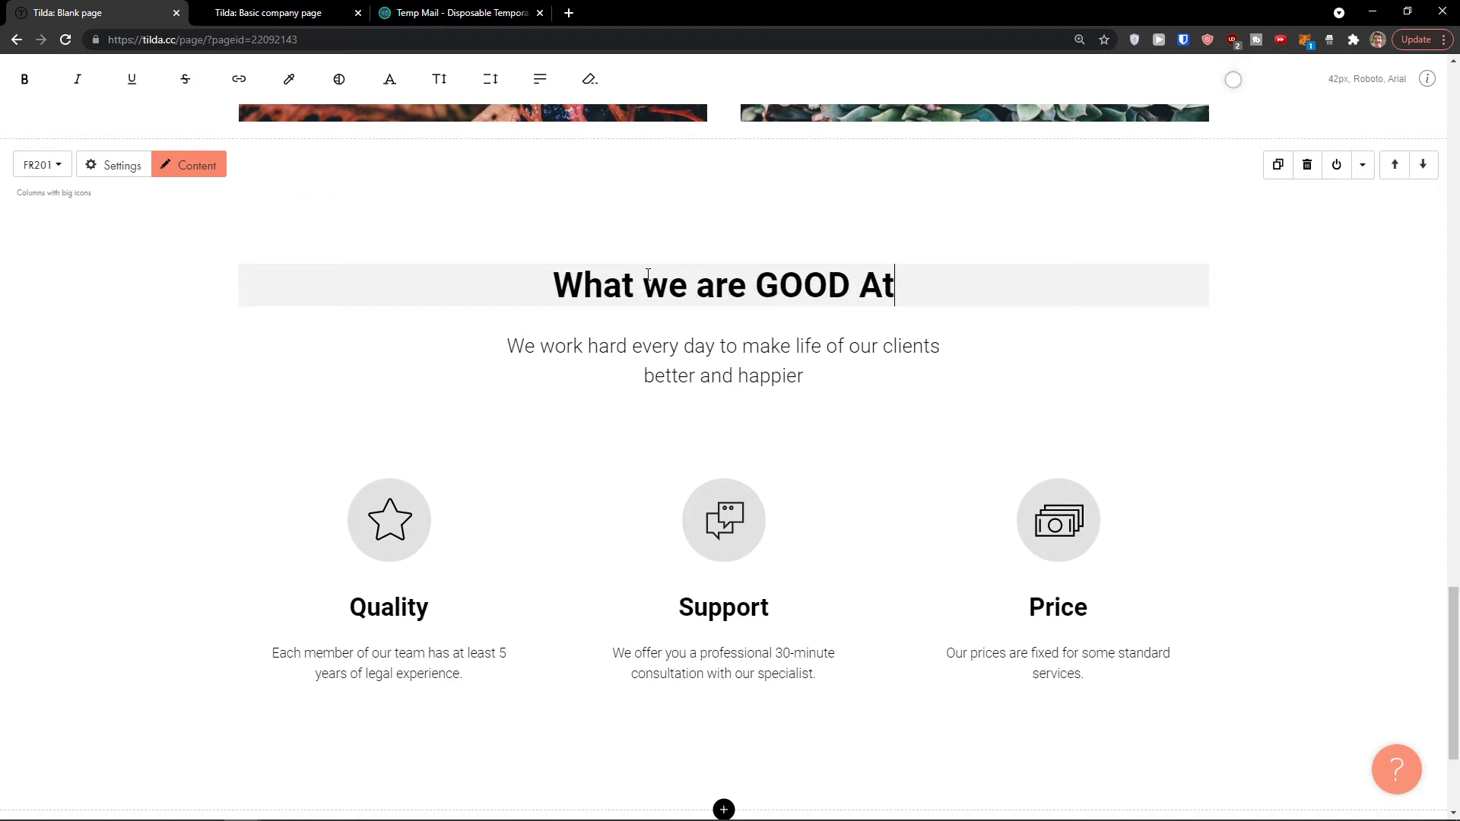
scroll(384, 382, up, 3)
click(383, 392)
scroll(384, 392, up, 2)
scroll(383, 390, up, 2)
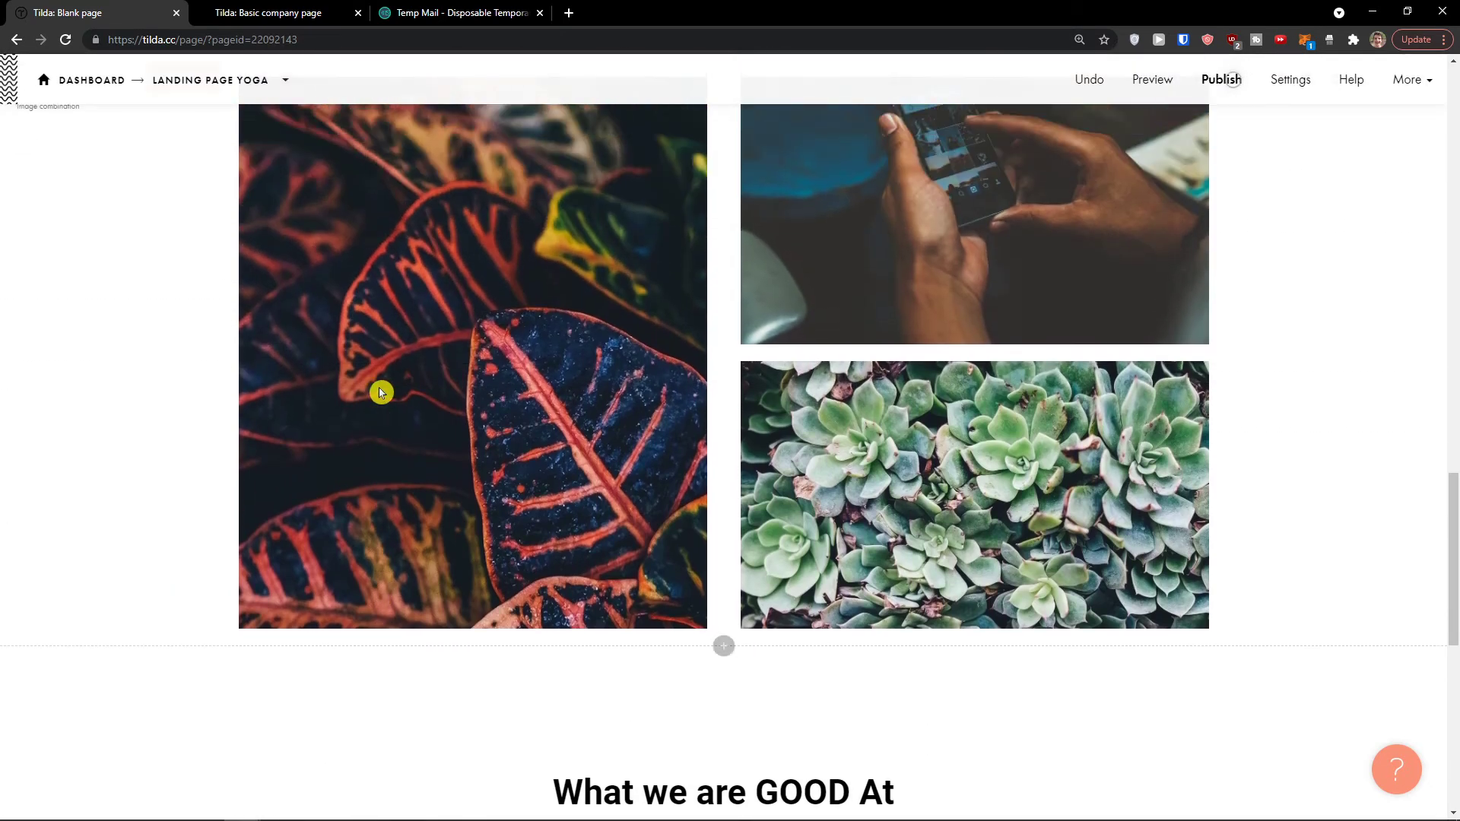
scroll(363, 388, down, 7)
scroll(359, 379, down, 2)
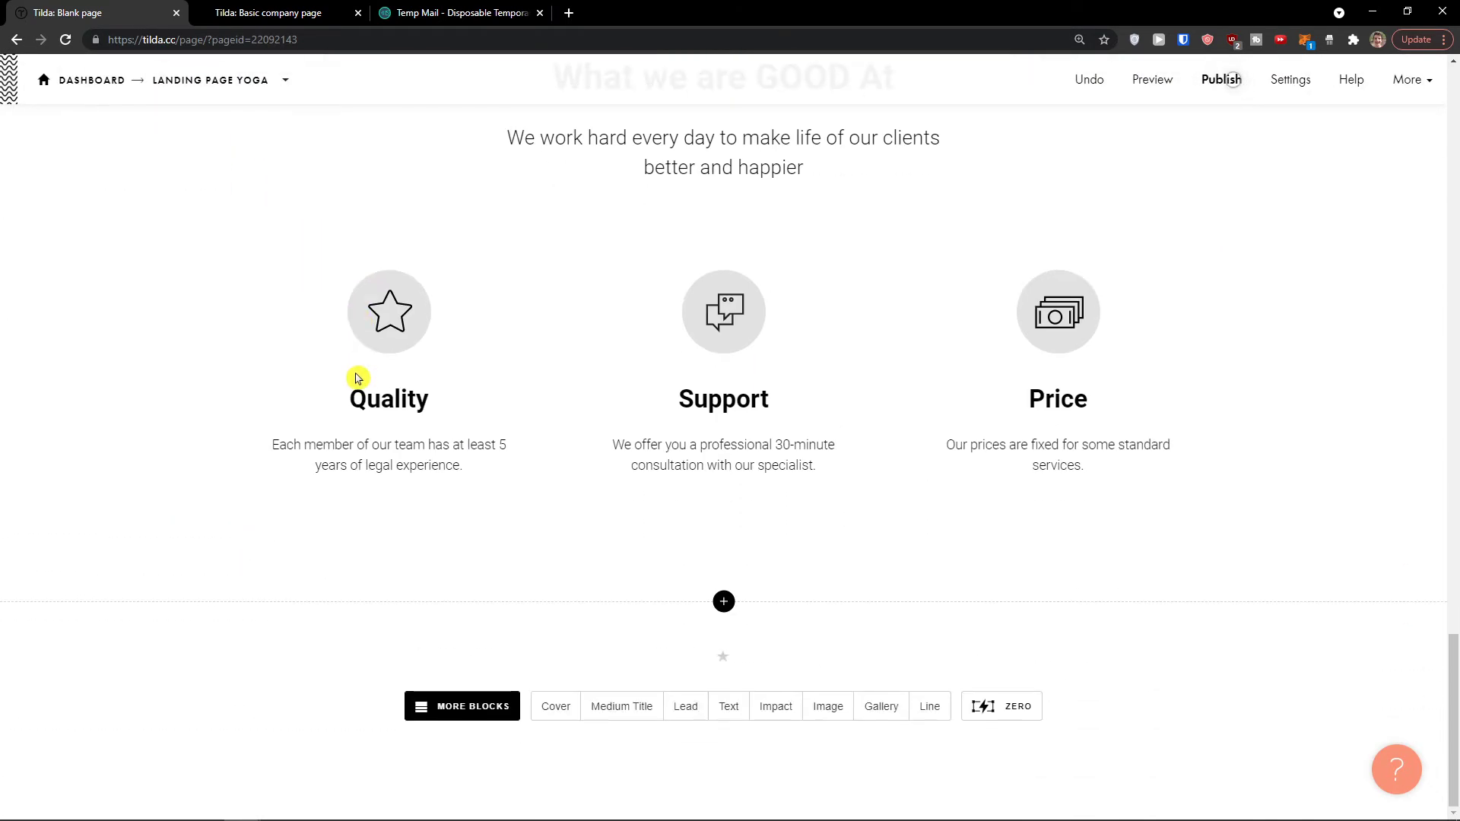
scroll(663, 431, up, 17)
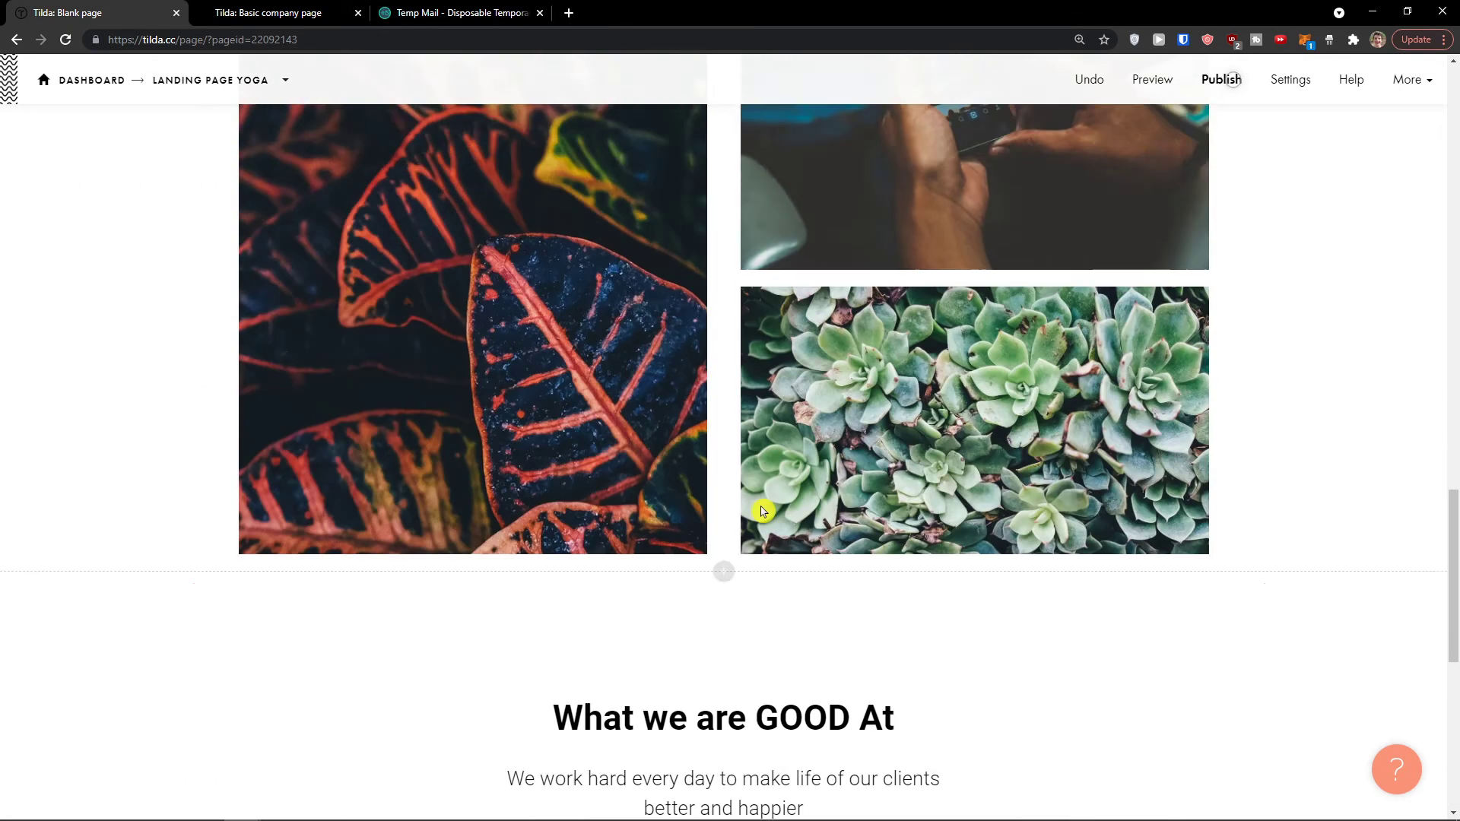
Step: Scroll to the features section and cancel replacing the Support icon
scroll(720, 513, up, 10)
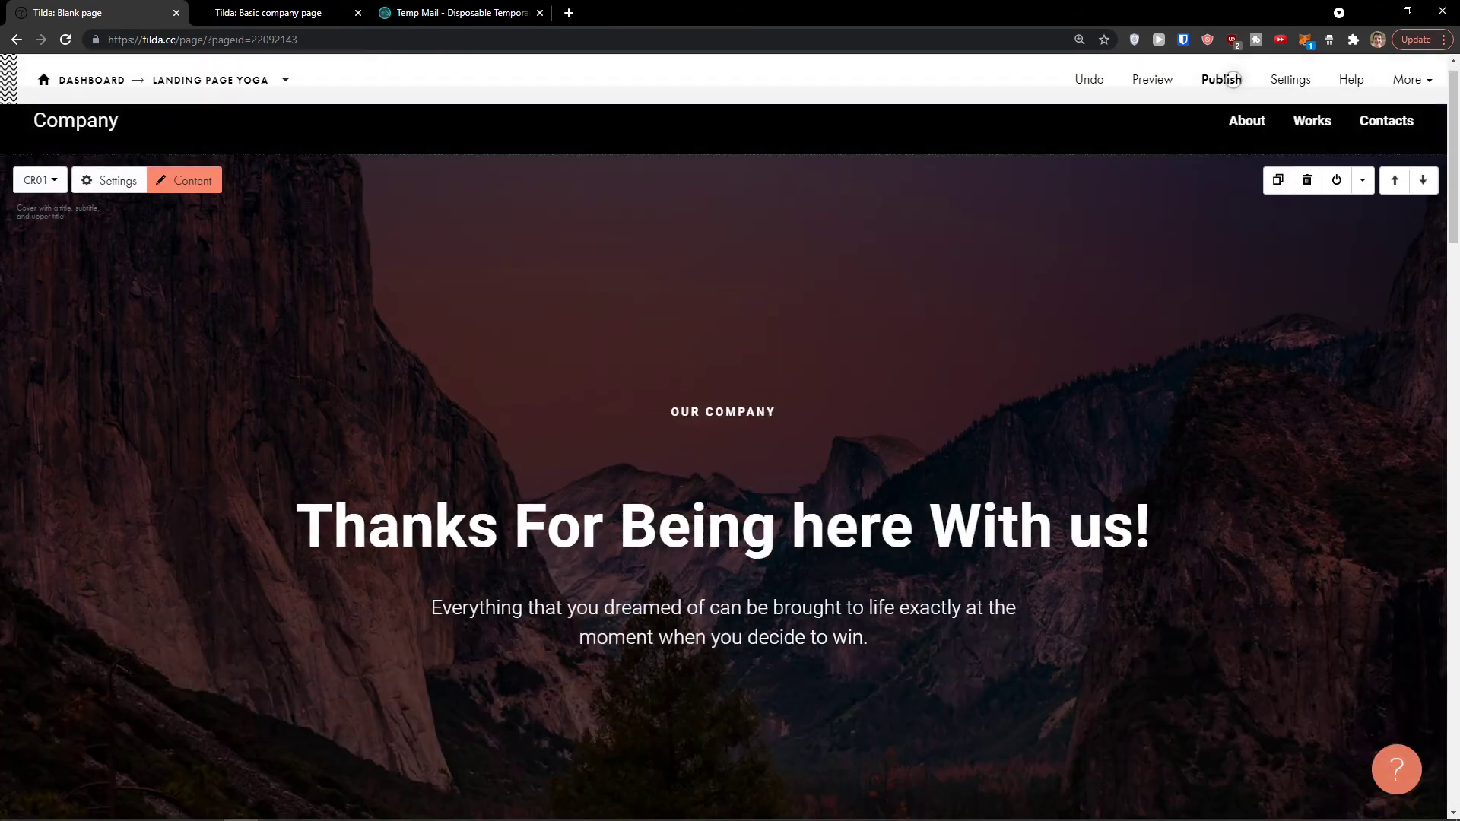
scroll(649, 492, down, 6)
scroll(621, 489, down, 15)
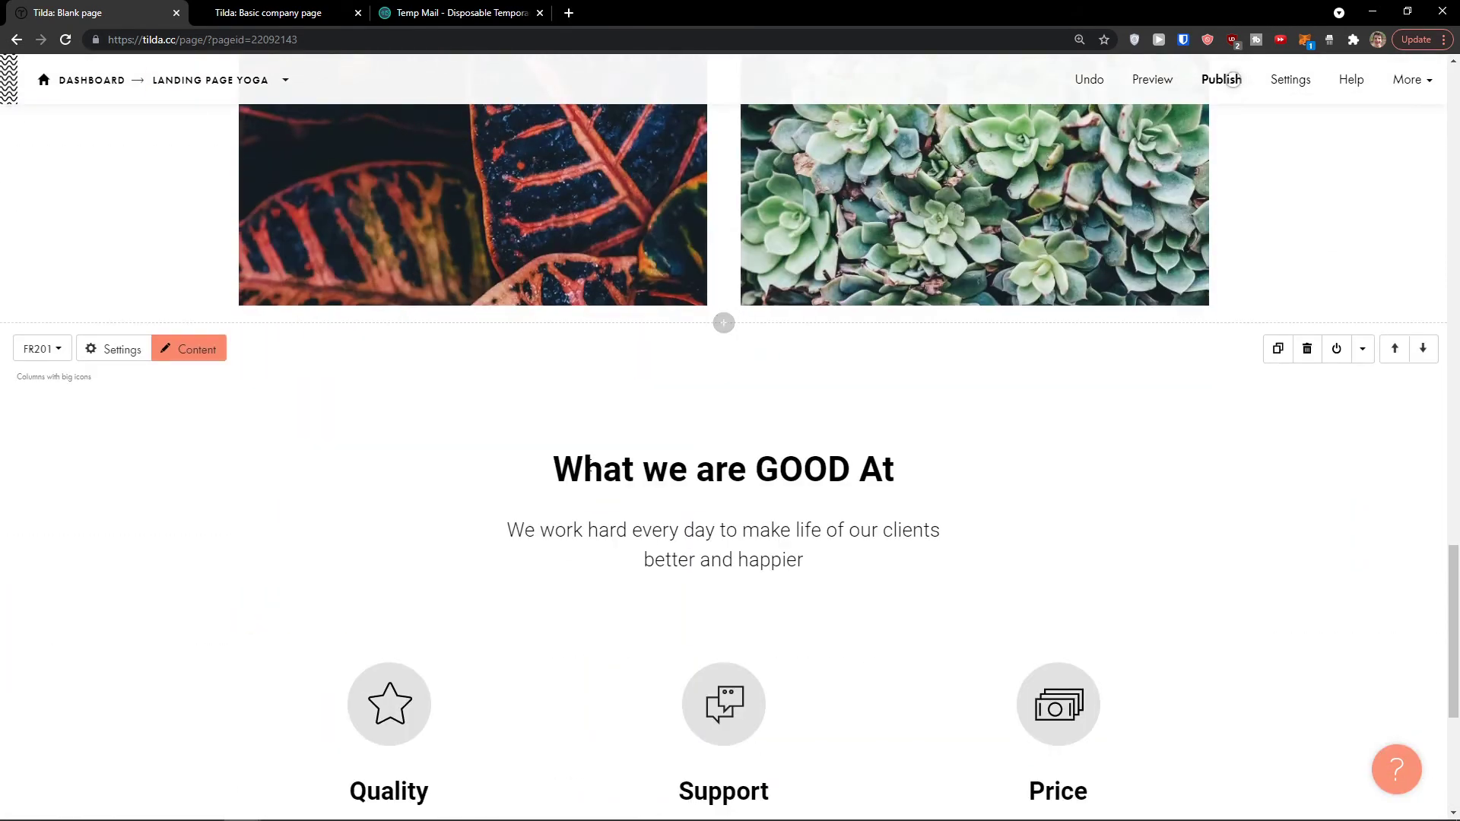
scroll(677, 532, down, 1)
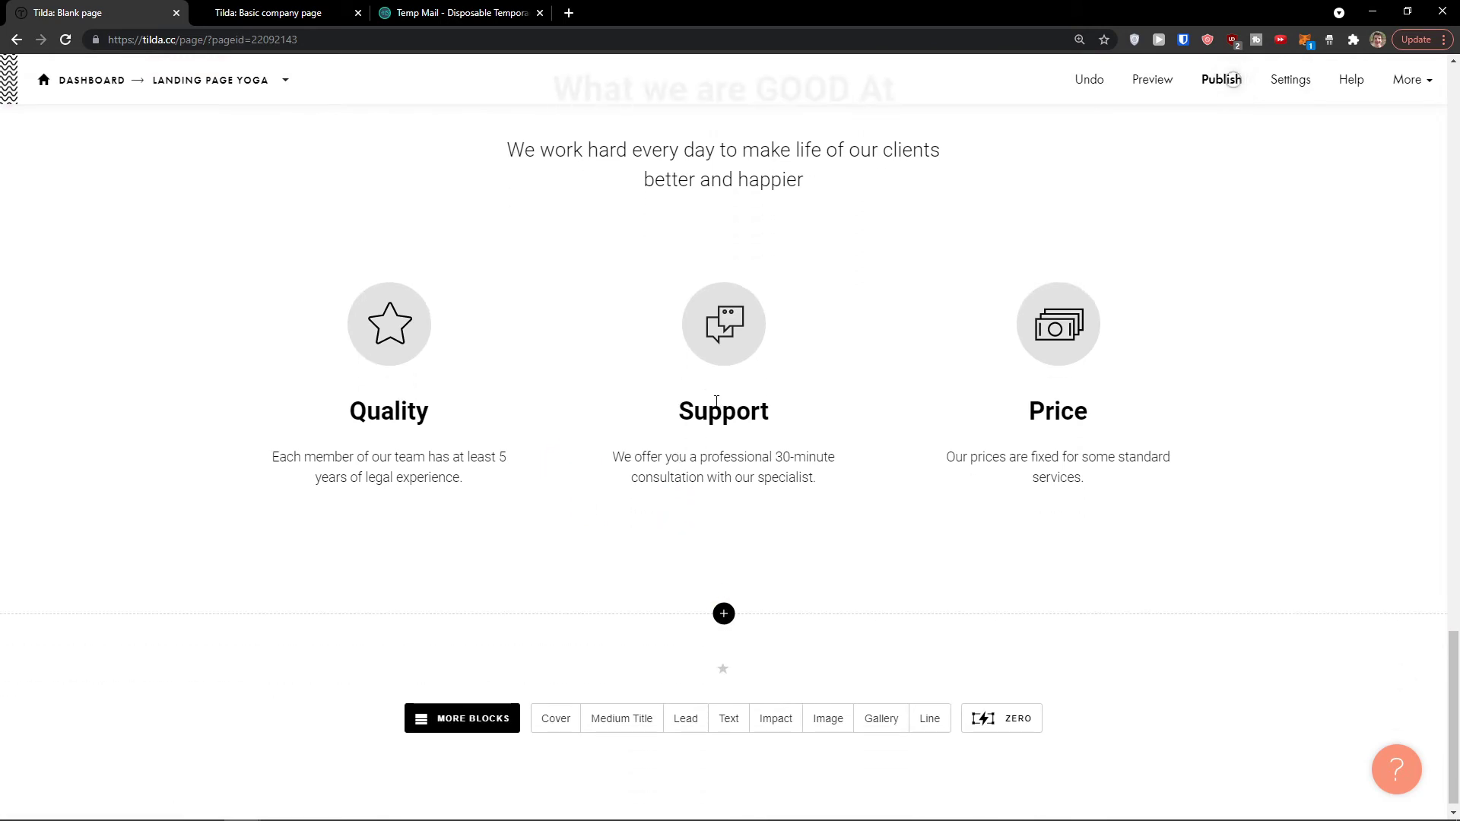
click(723, 318)
click(1011, 245)
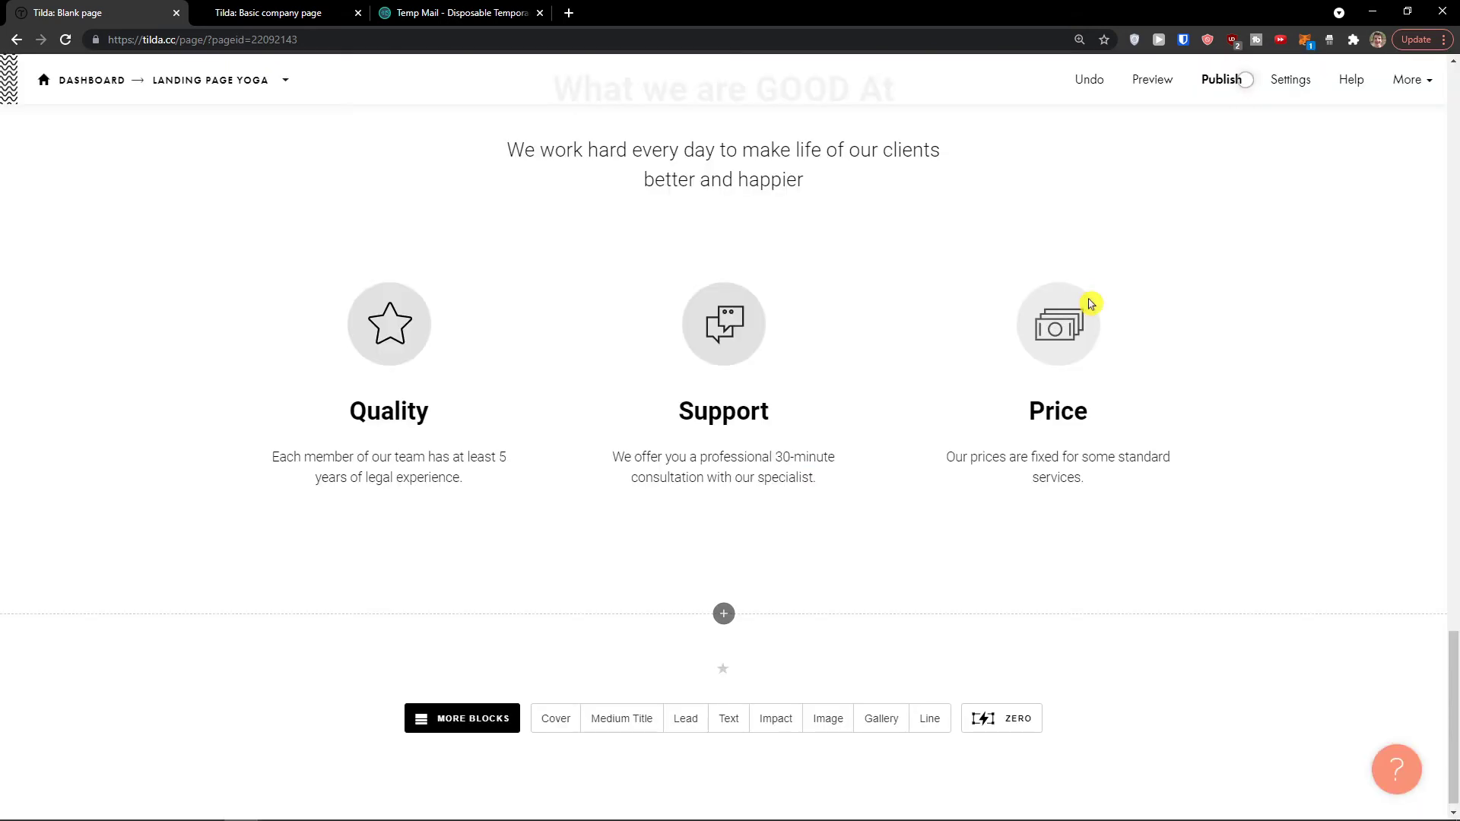
Step: Open the block library for a new section below the features
click(721, 622)
click(567, 13)
key(ctrl+w)
scroll(76, 225, down, 2)
scroll(112, 329, down, 4)
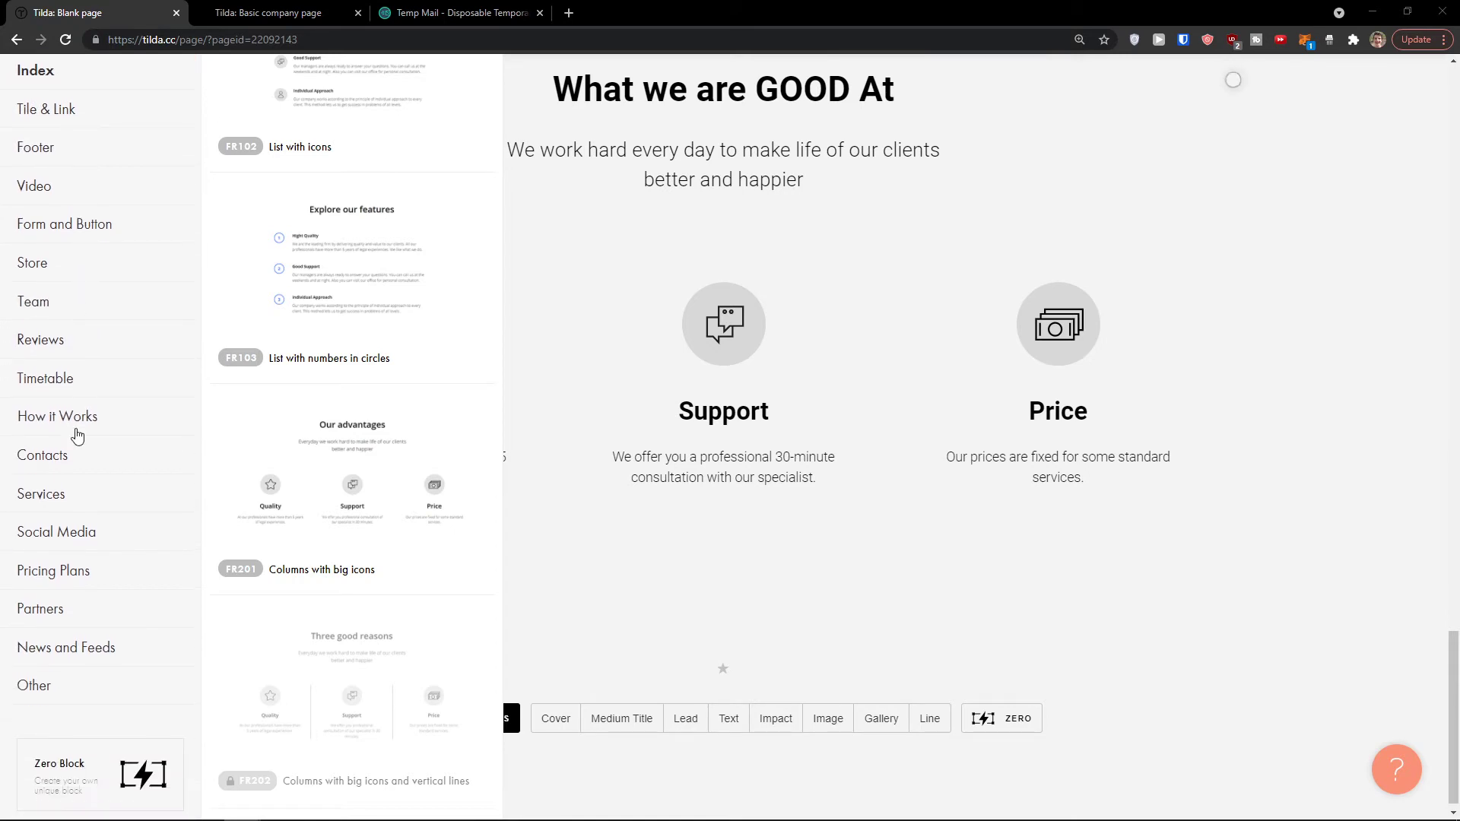
Step: Add the CN102 'Contacts with title' block from the Contacts category
click(66, 454)
scroll(281, 335, down, 4)
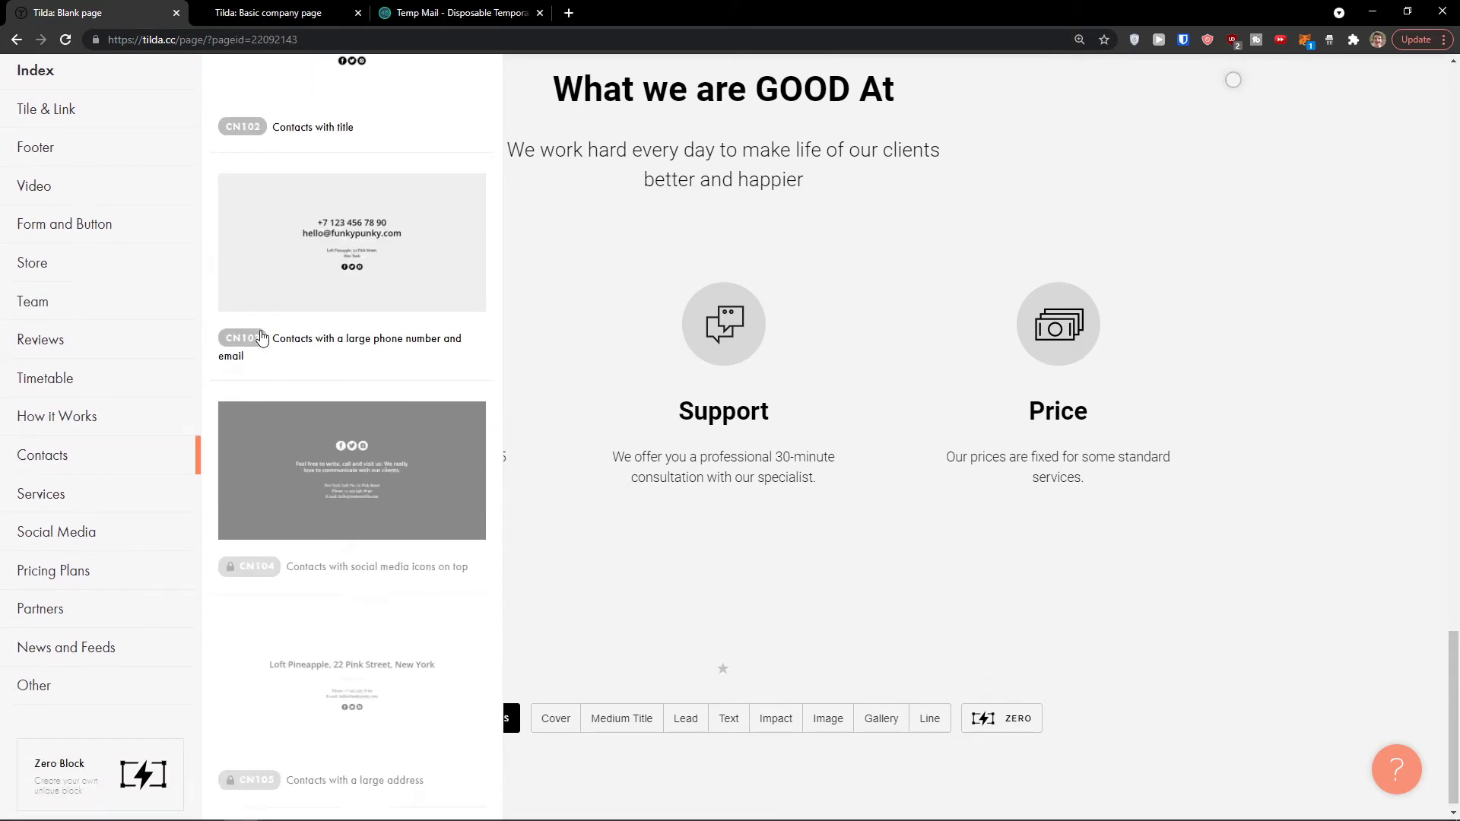
scroll(261, 337, down, 10)
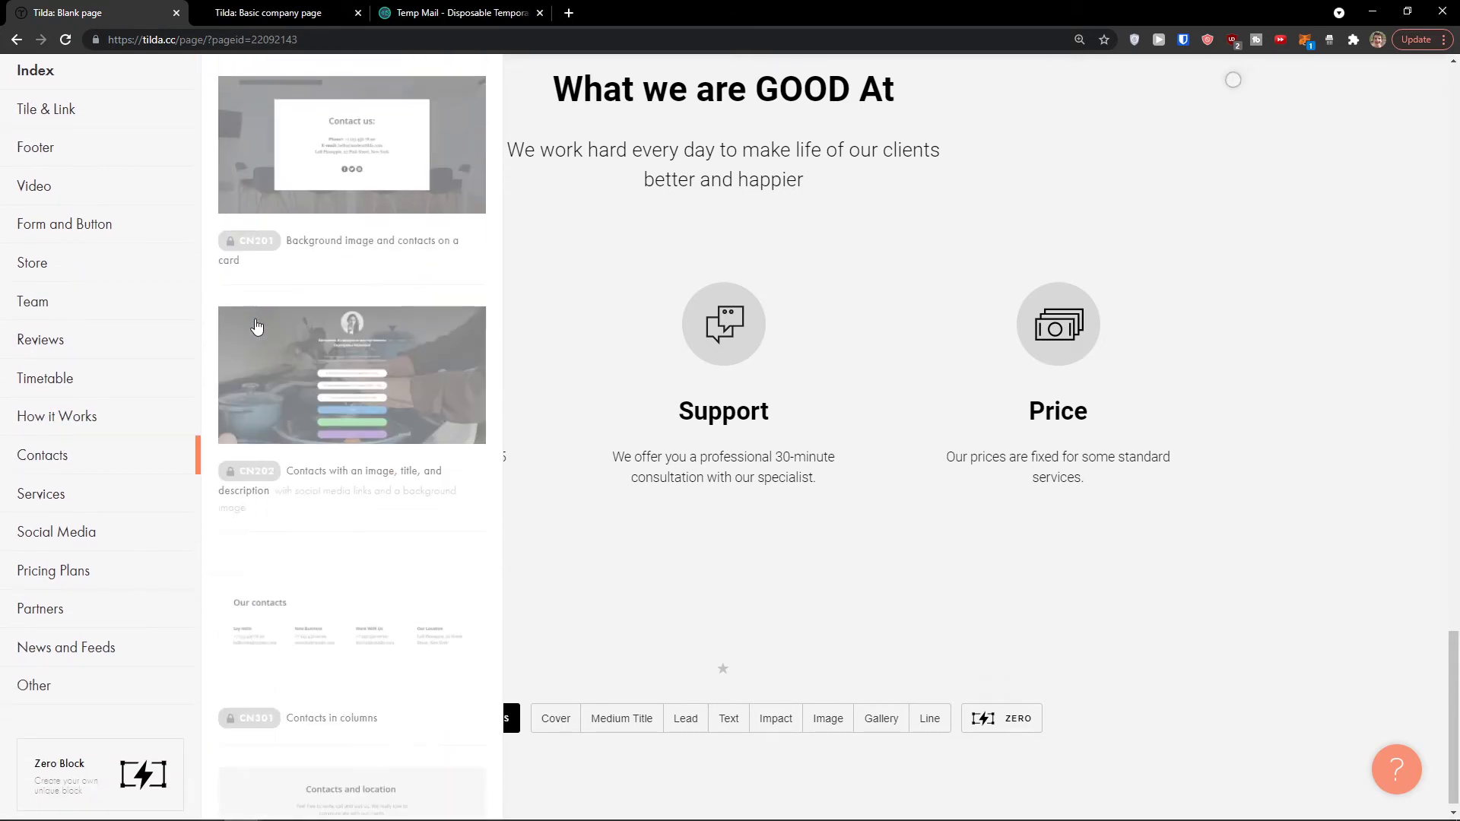
scroll(257, 327, up, 10)
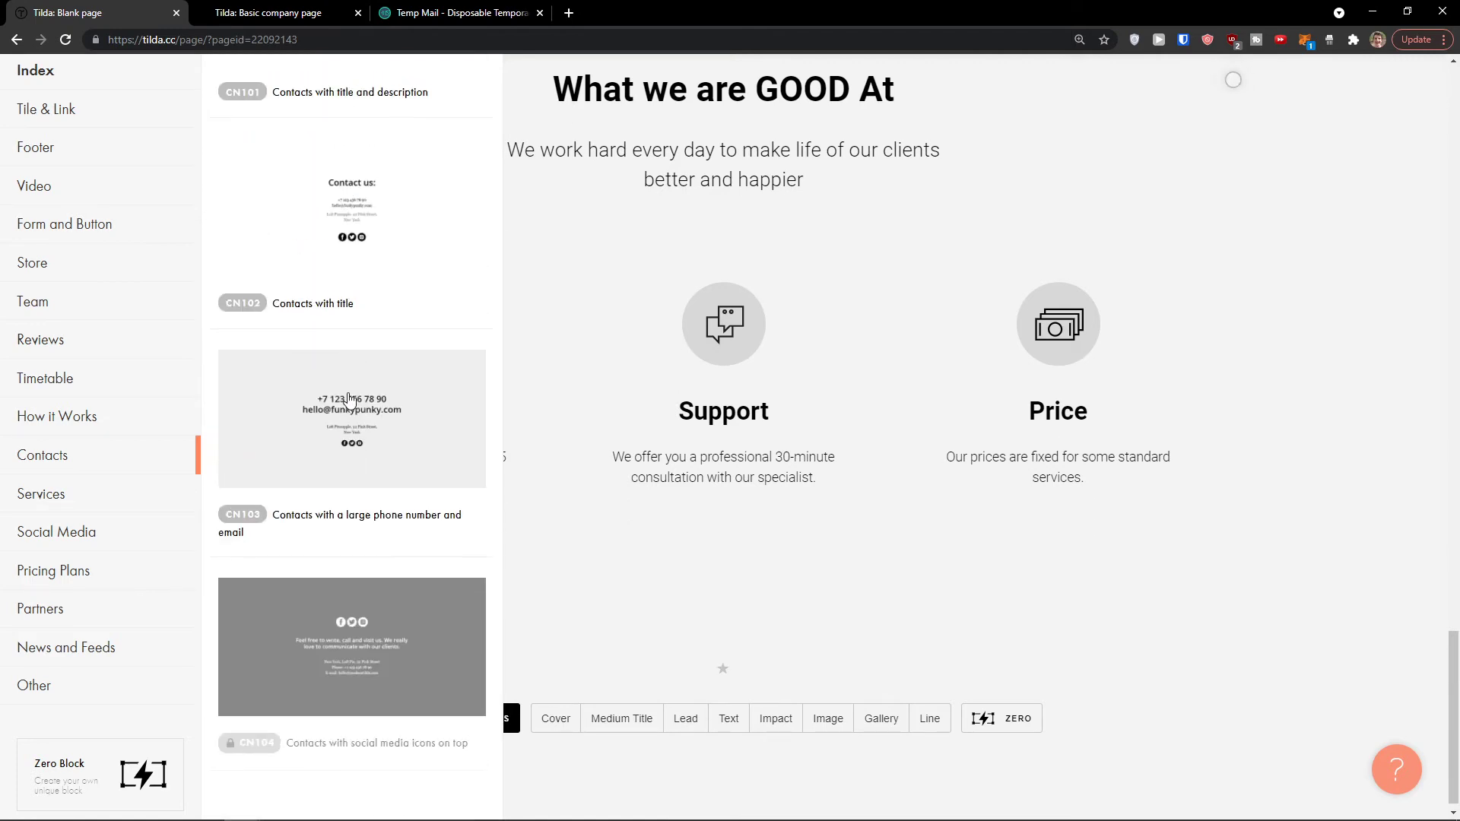
scroll(349, 401, up, 2)
click(340, 357)
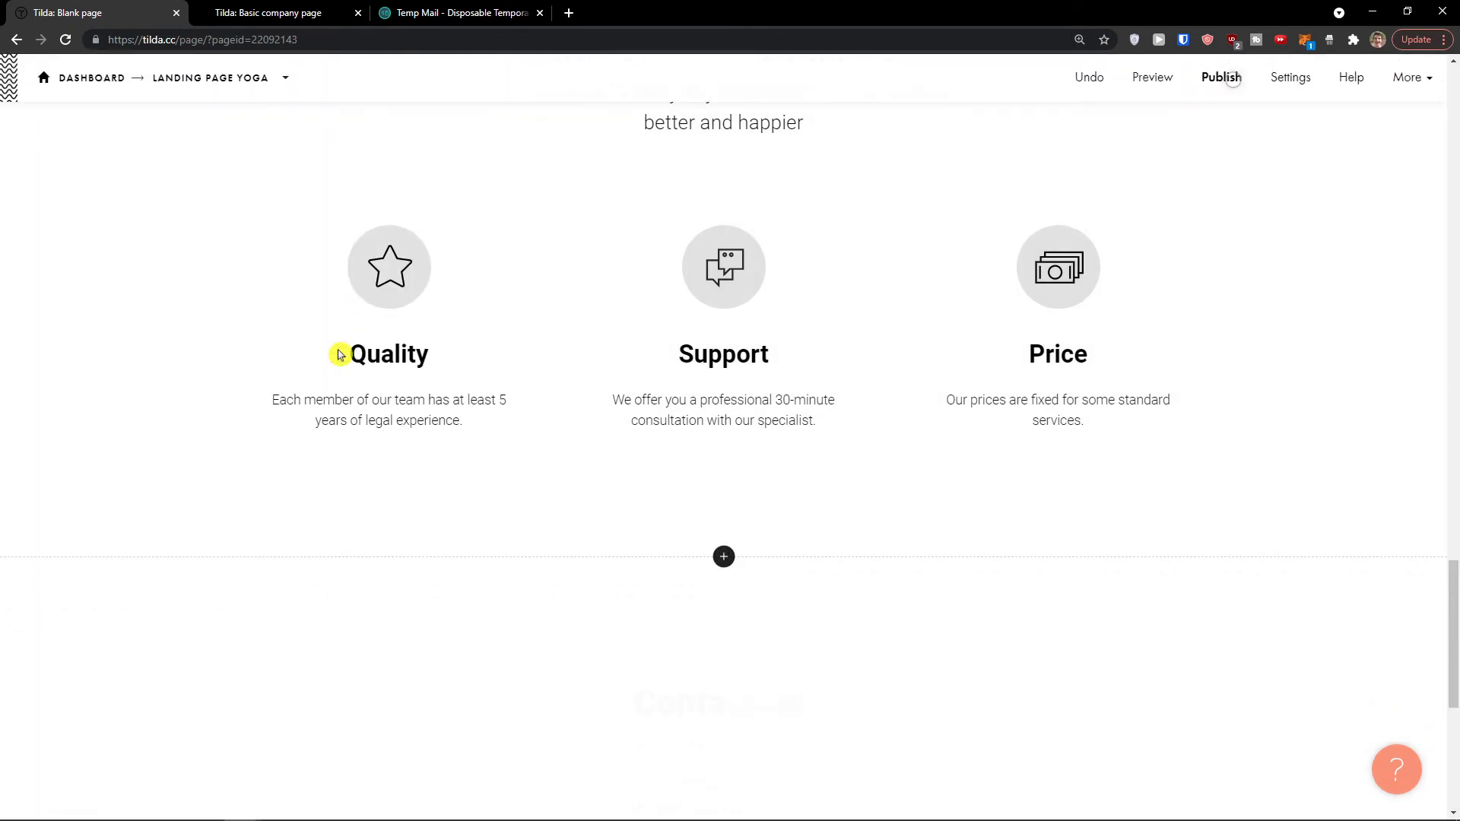
scroll(746, 523, down, 3)
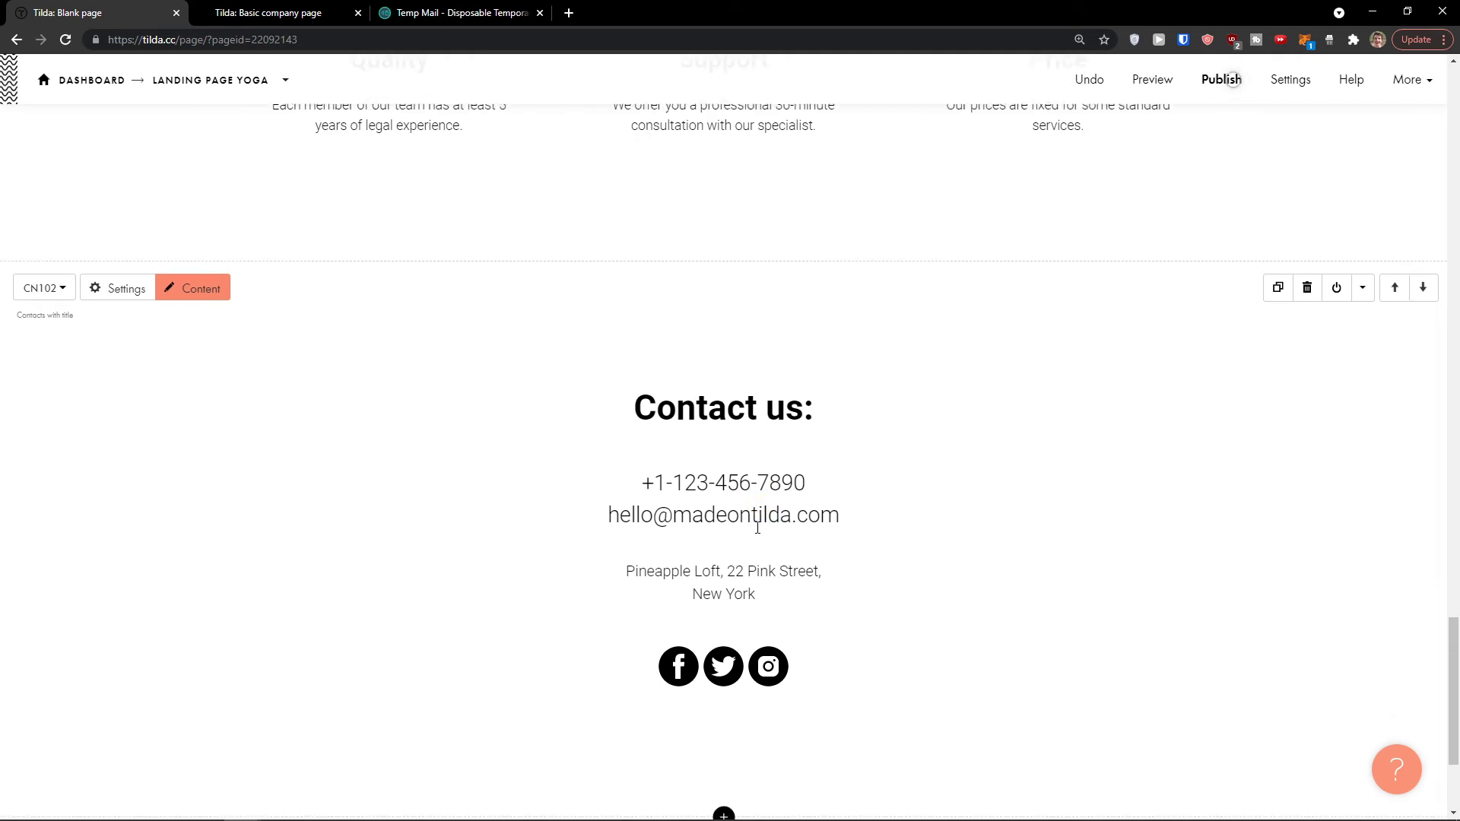
Step: Insert the dark FT102 footer with centred links and copyright below the contacts block
click(723, 604)
scroll(143, 467, down, 1)
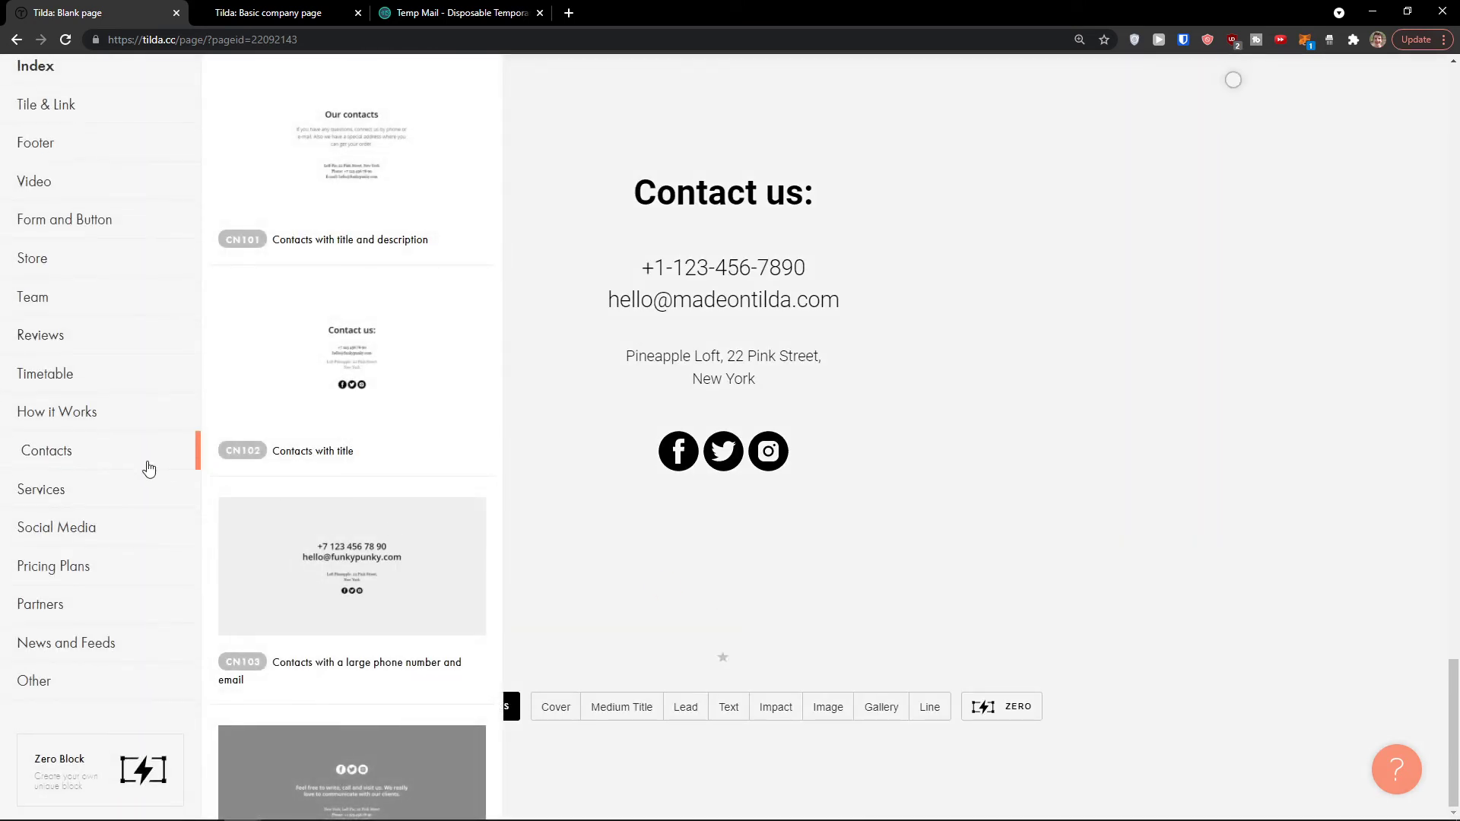
click(109, 493)
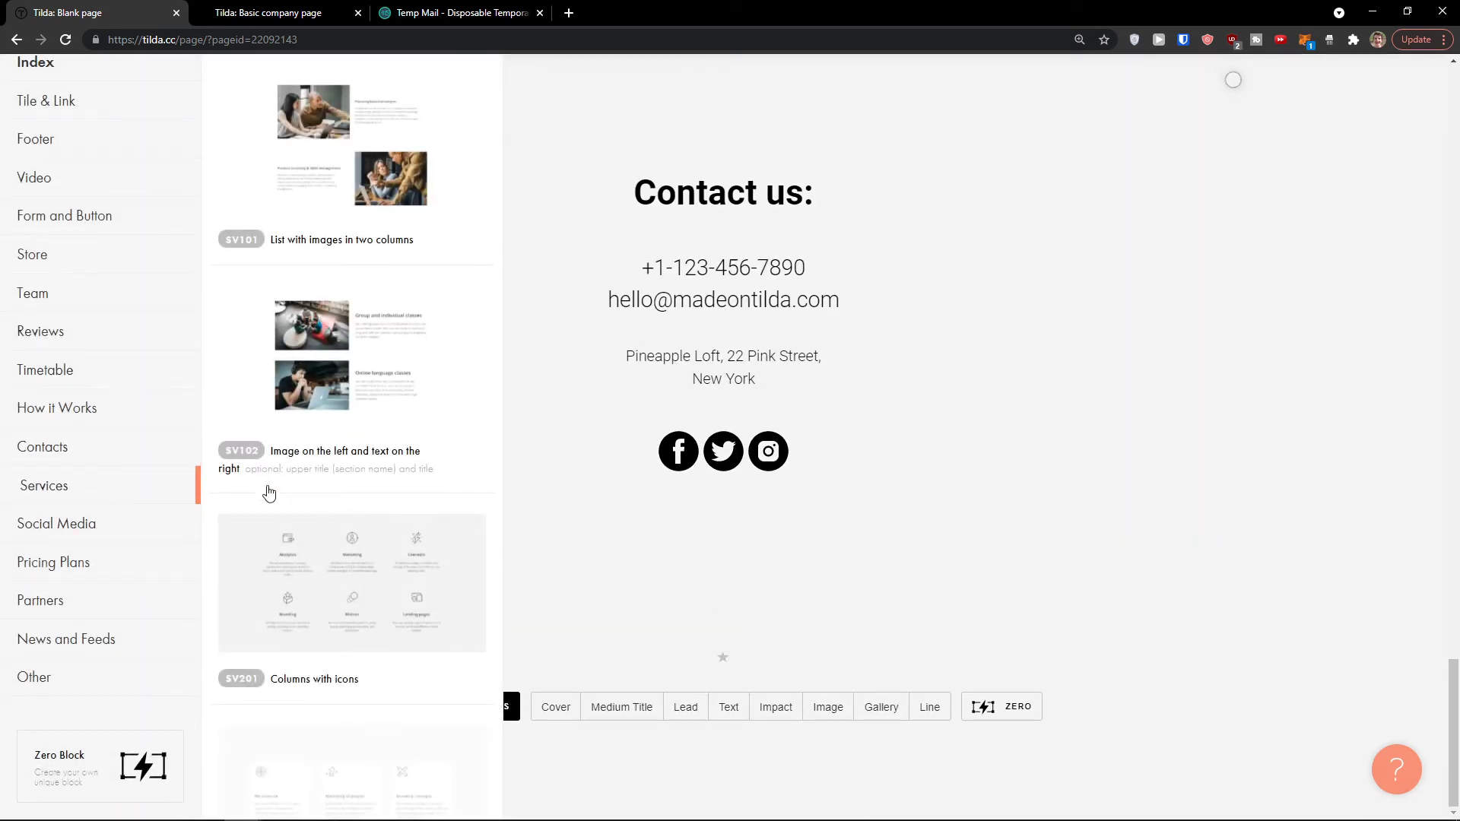
scroll(266, 490, down, 5)
scroll(211, 483, down, 3)
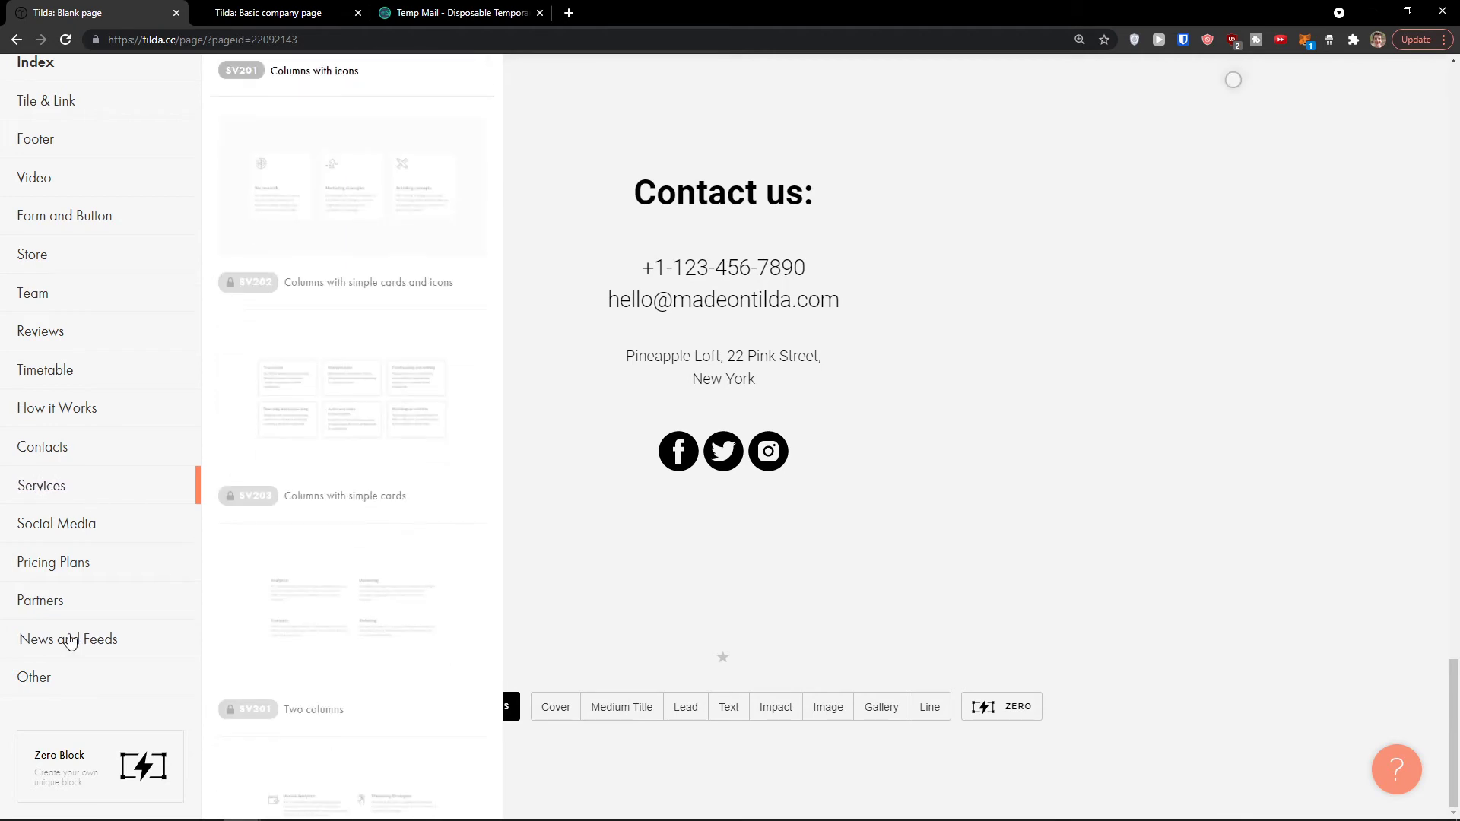
scroll(83, 578, up, 3)
click(65, 376)
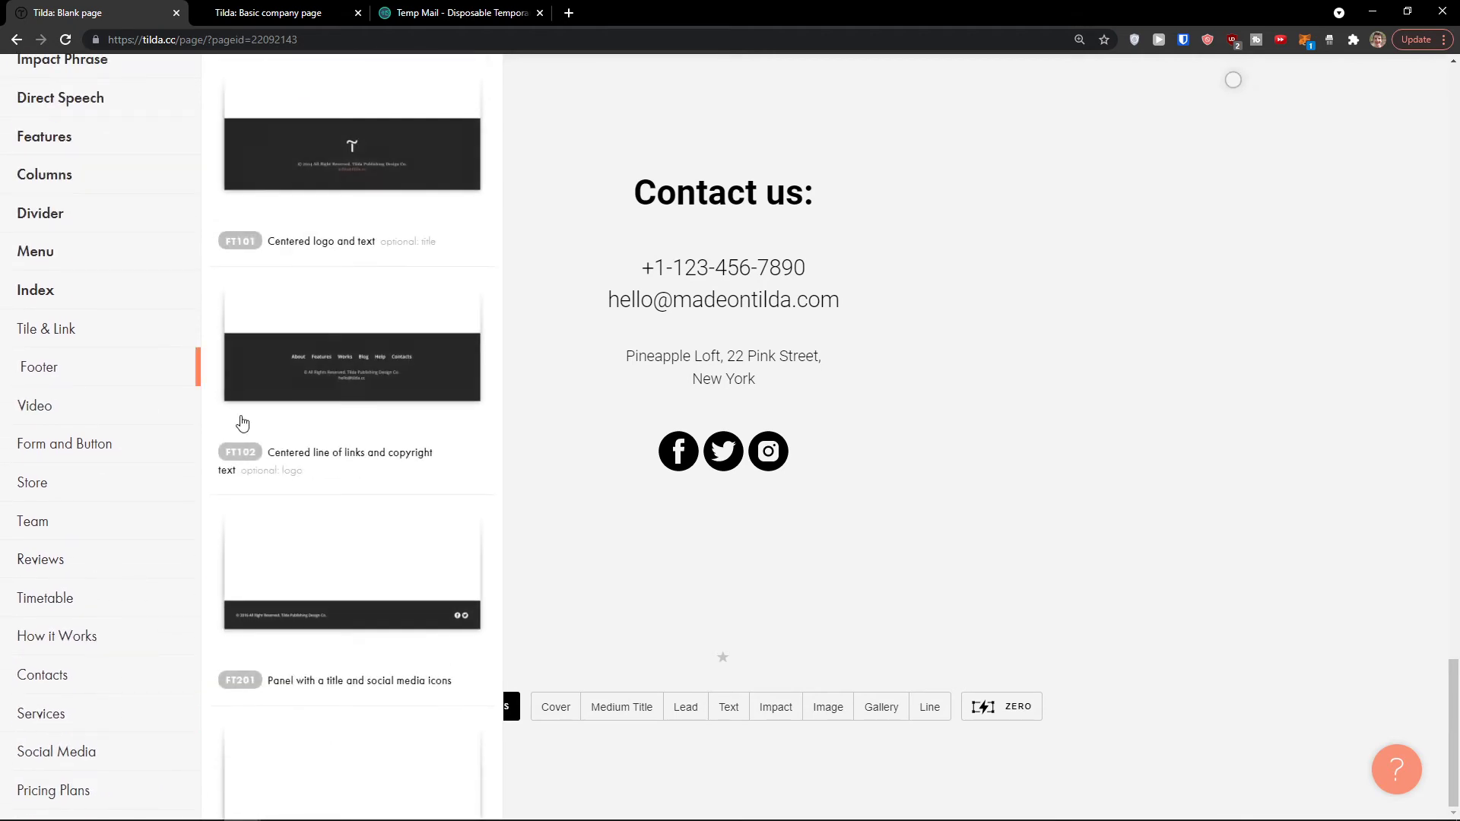
click(365, 342)
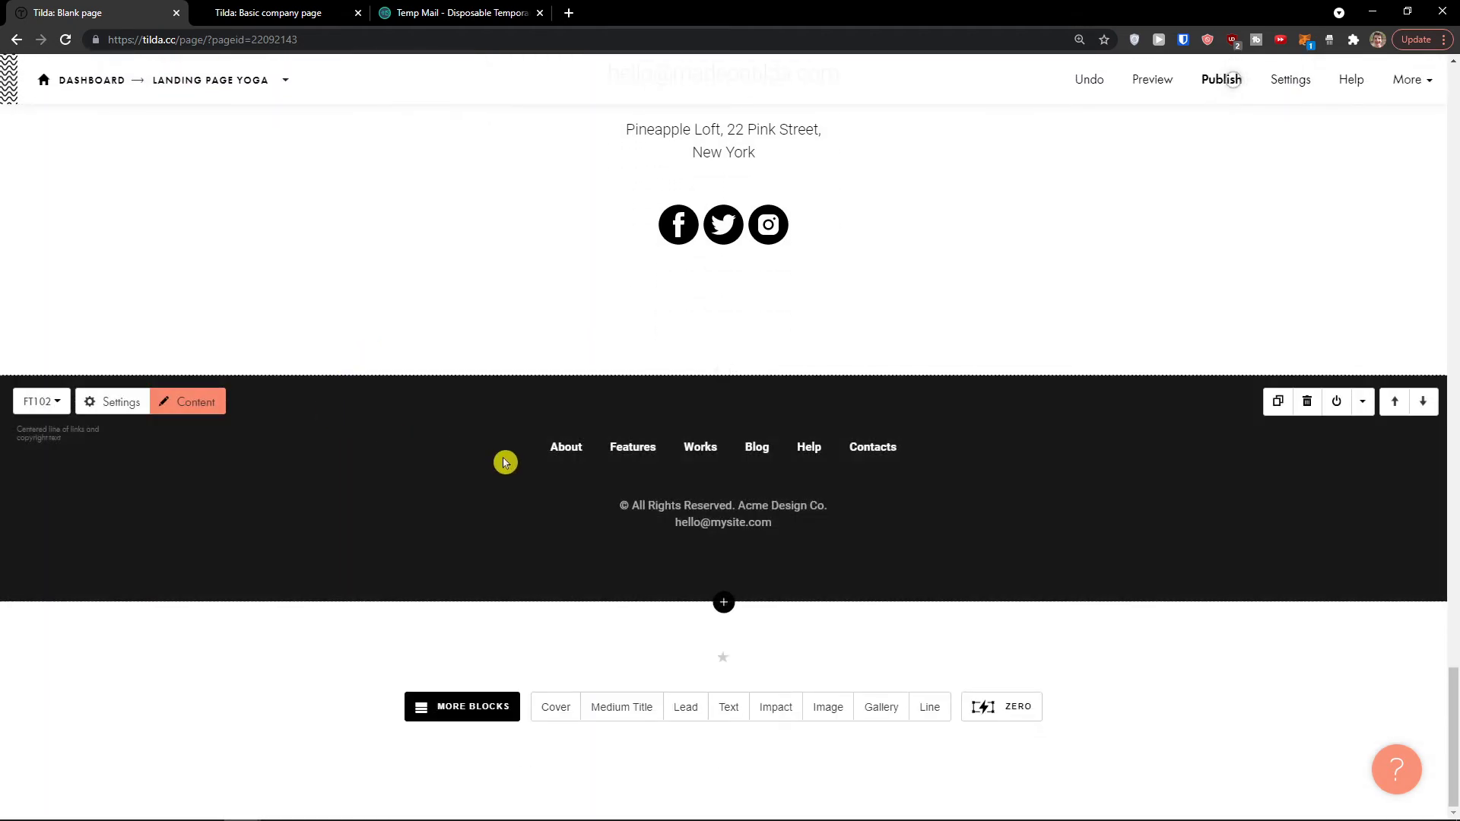
scroll(634, 542, up, 20)
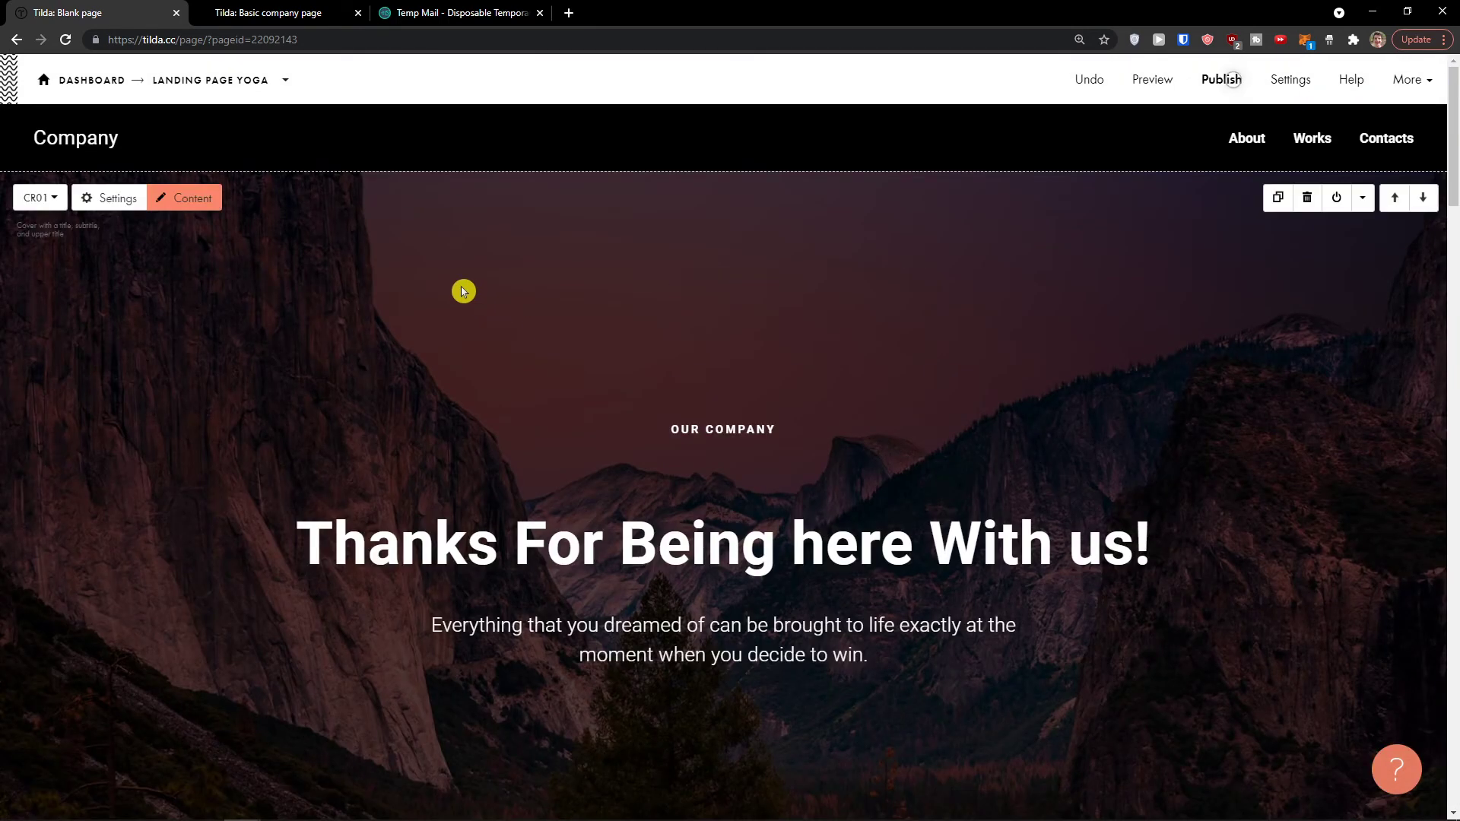
scroll(467, 436, down, 20)
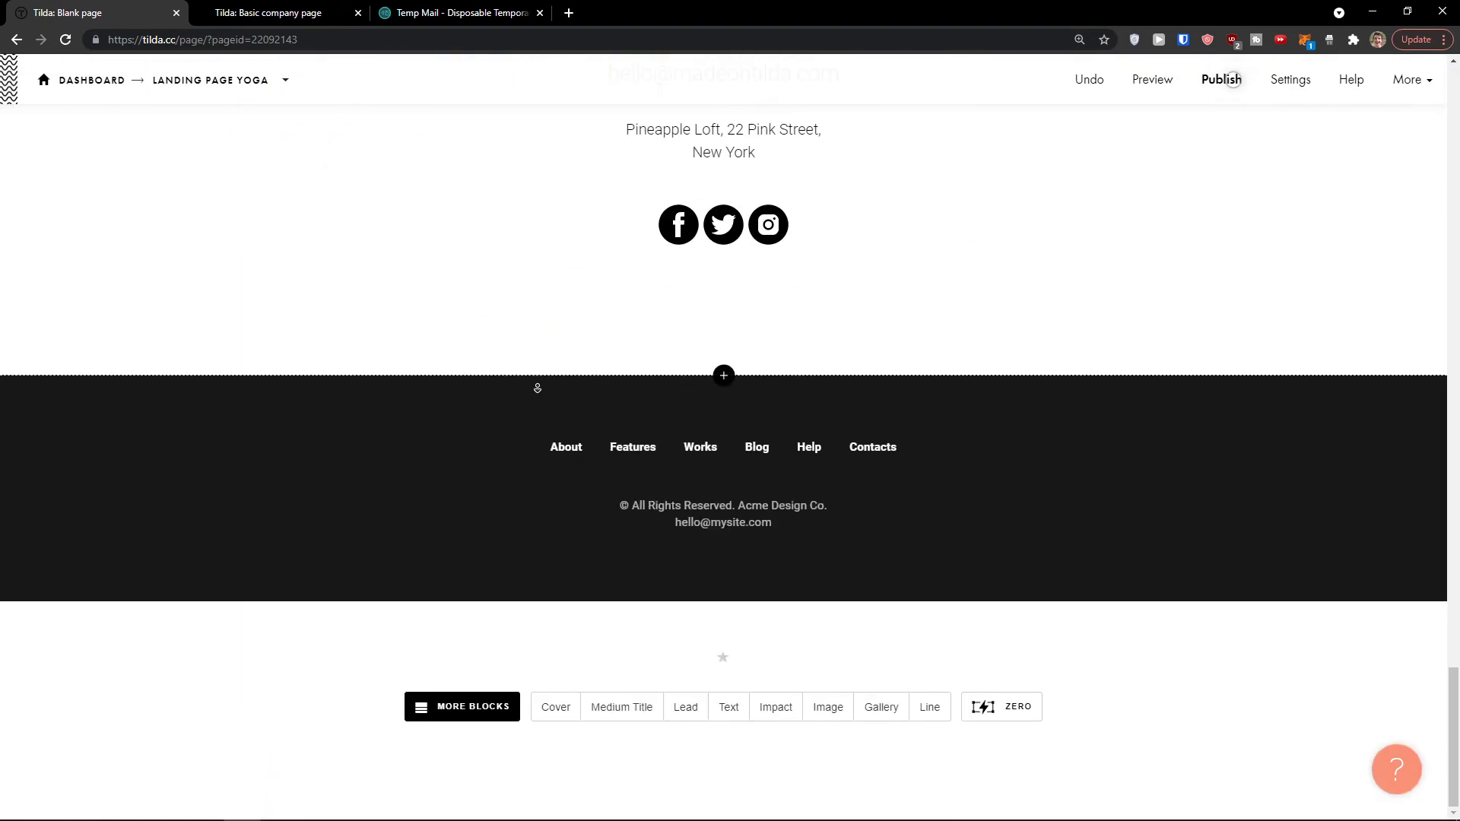
scroll(486, 507, up, 1)
scroll(431, 527, down, 1)
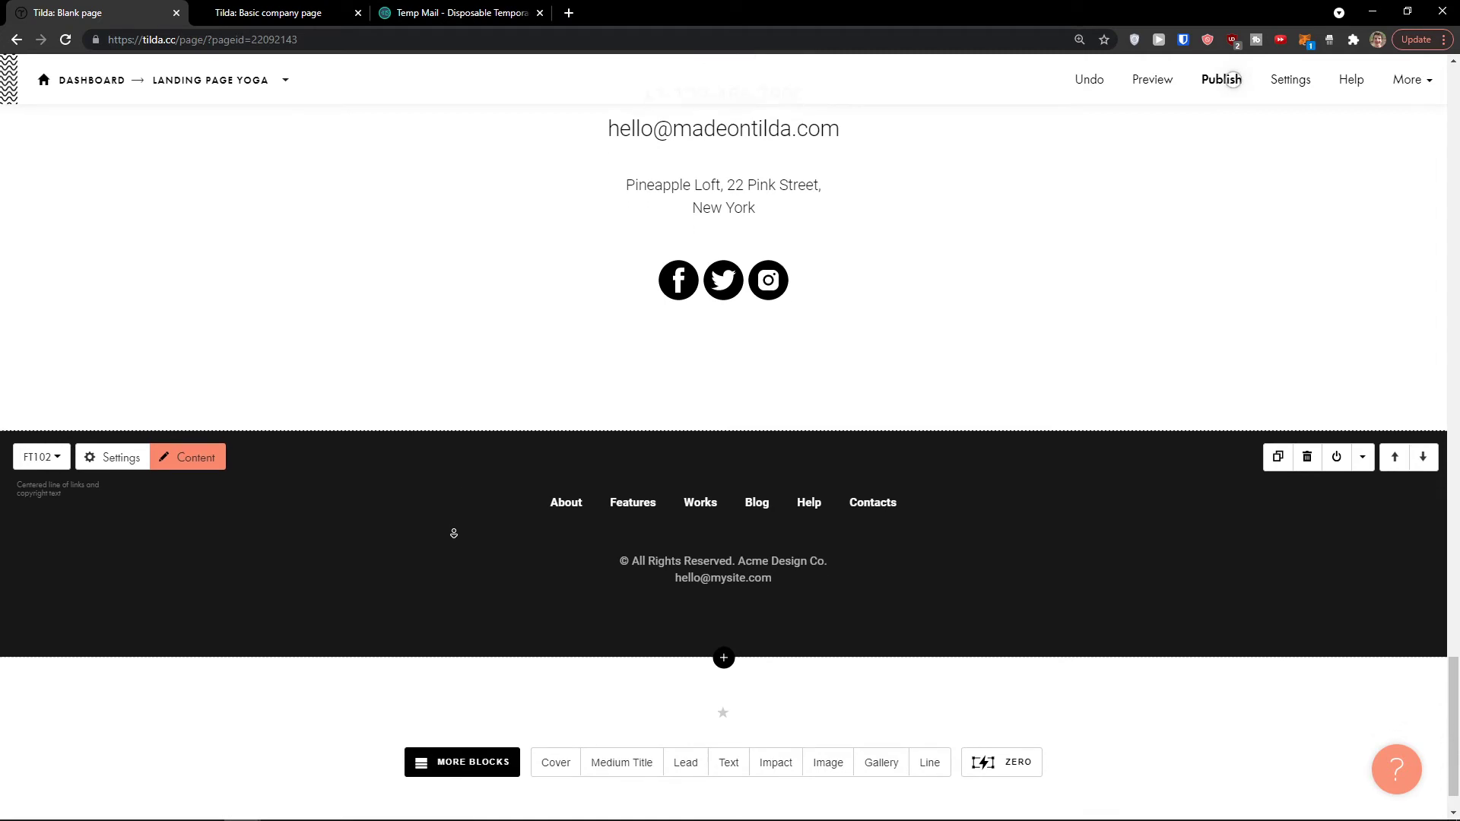
click(212, 429)
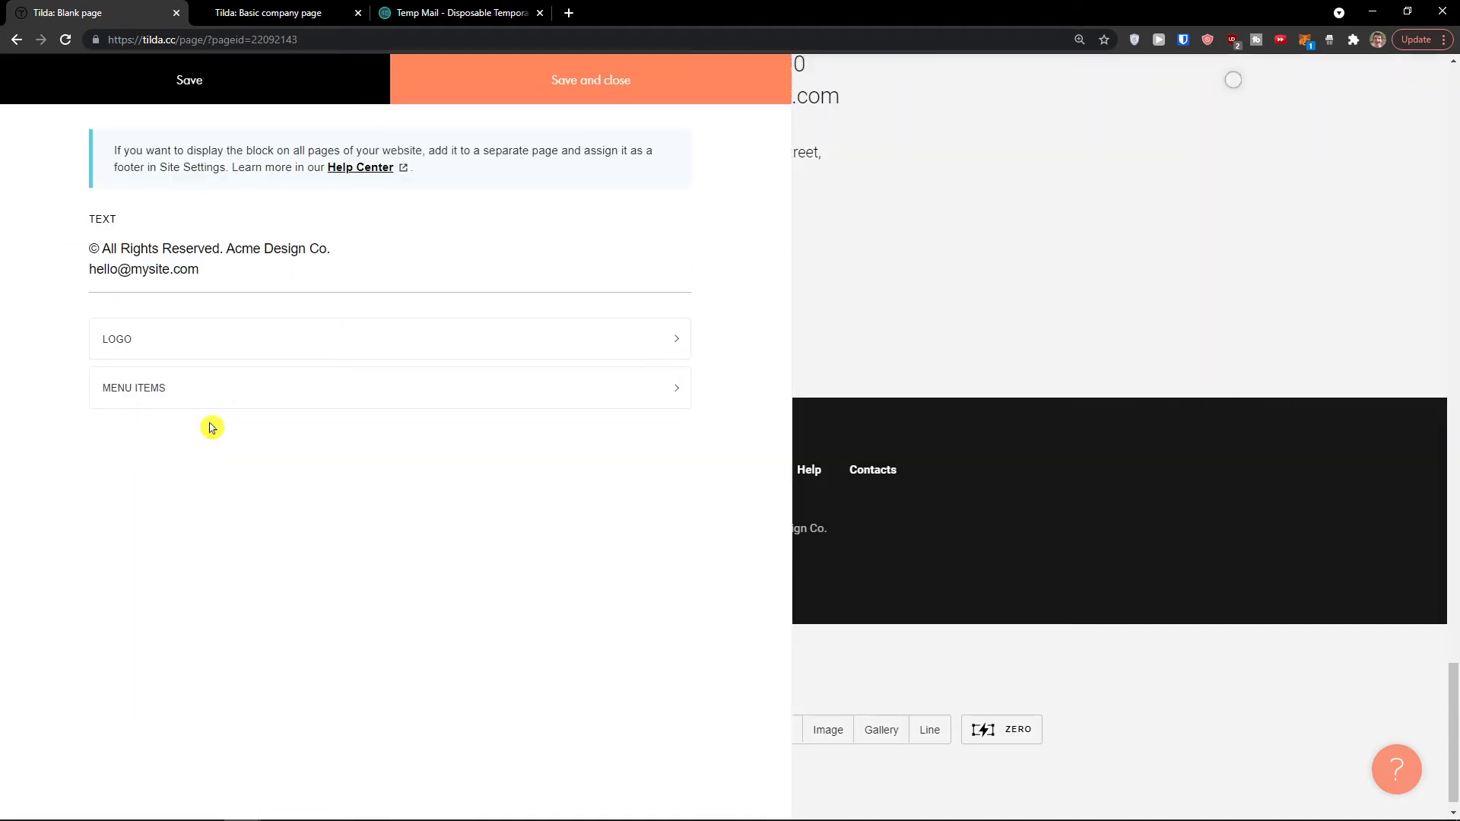
click(257, 93)
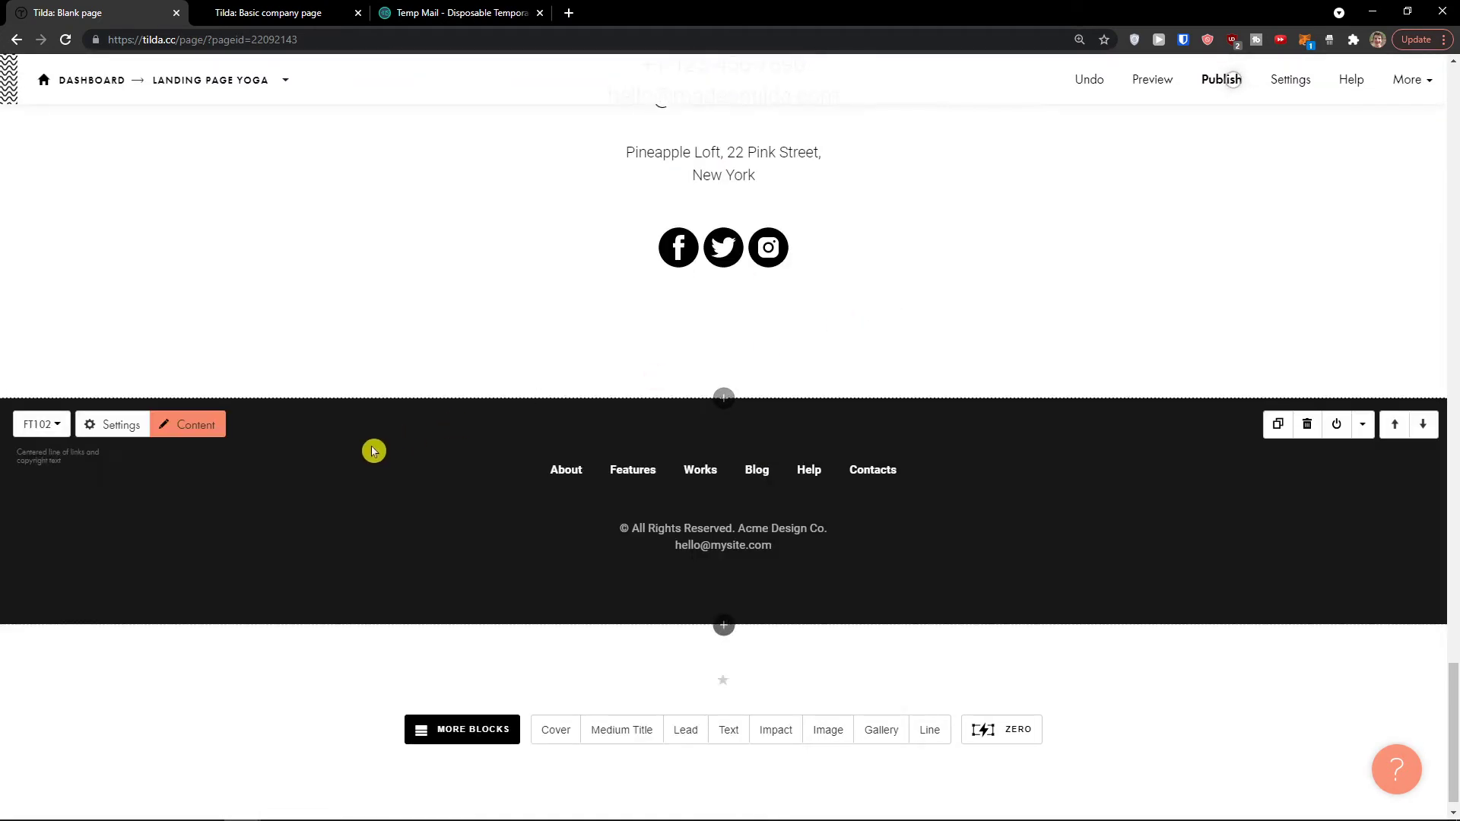
click(118, 429)
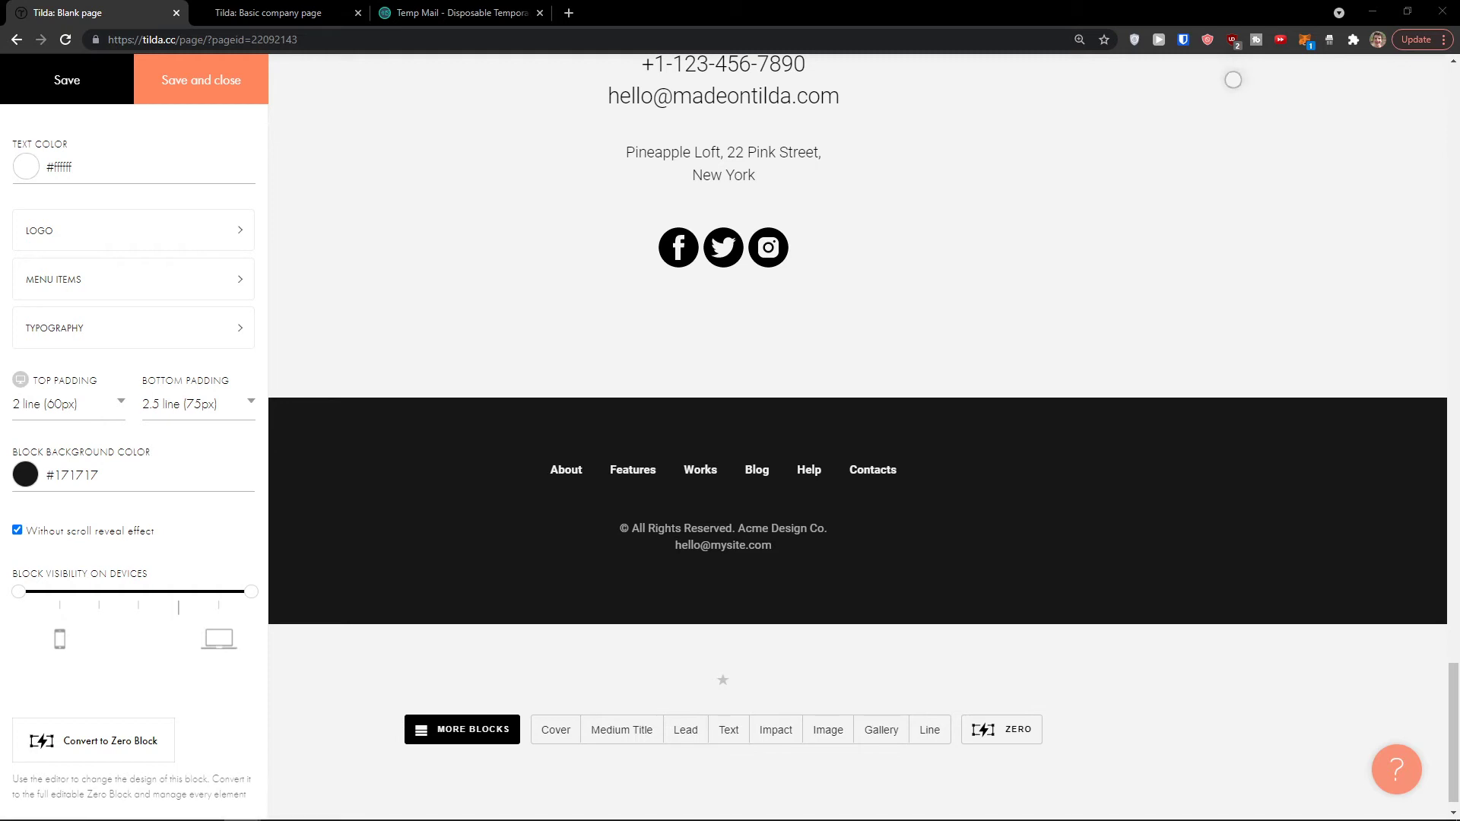
click(407, 297)
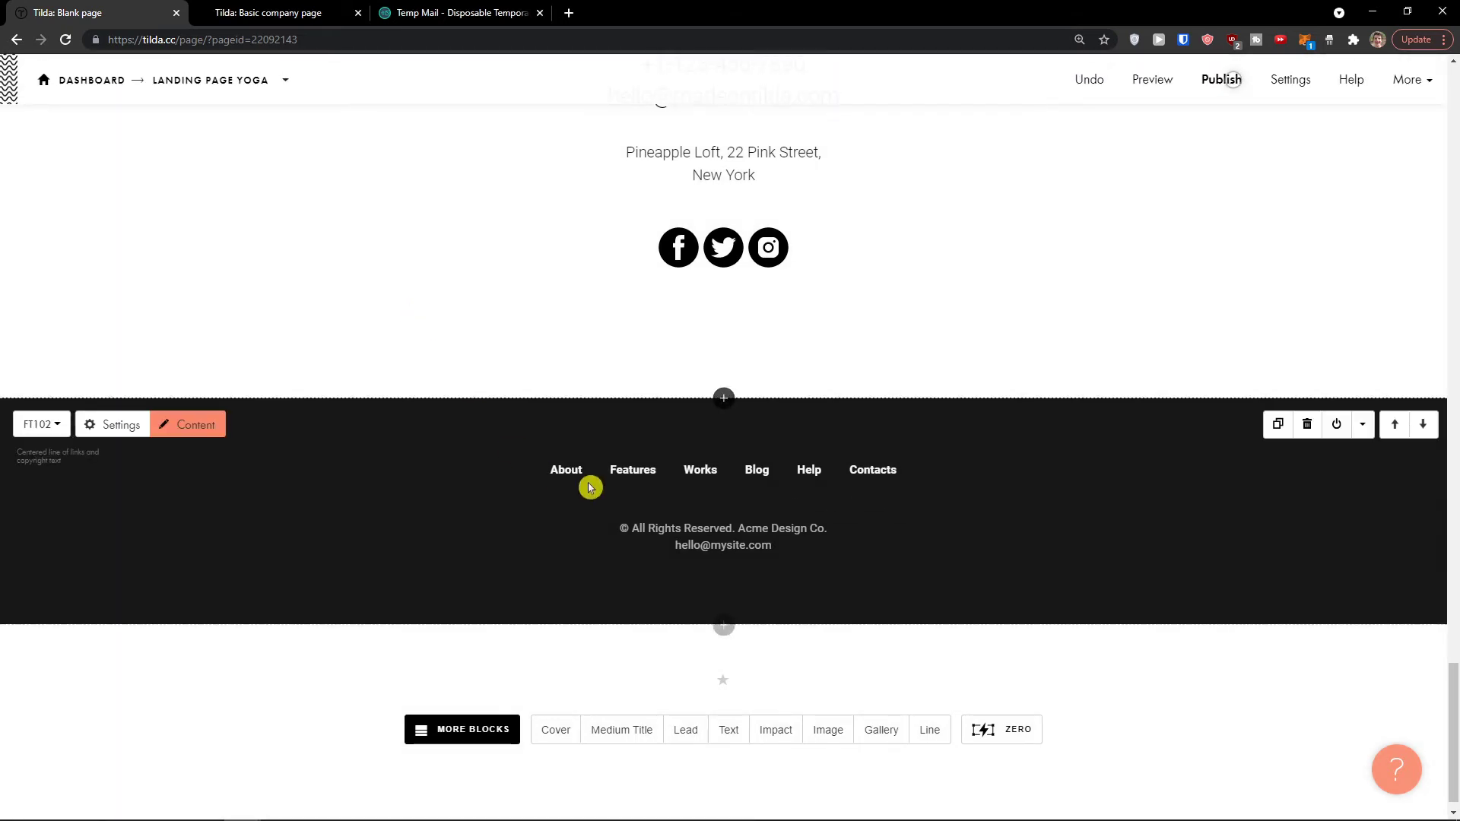
click(725, 399)
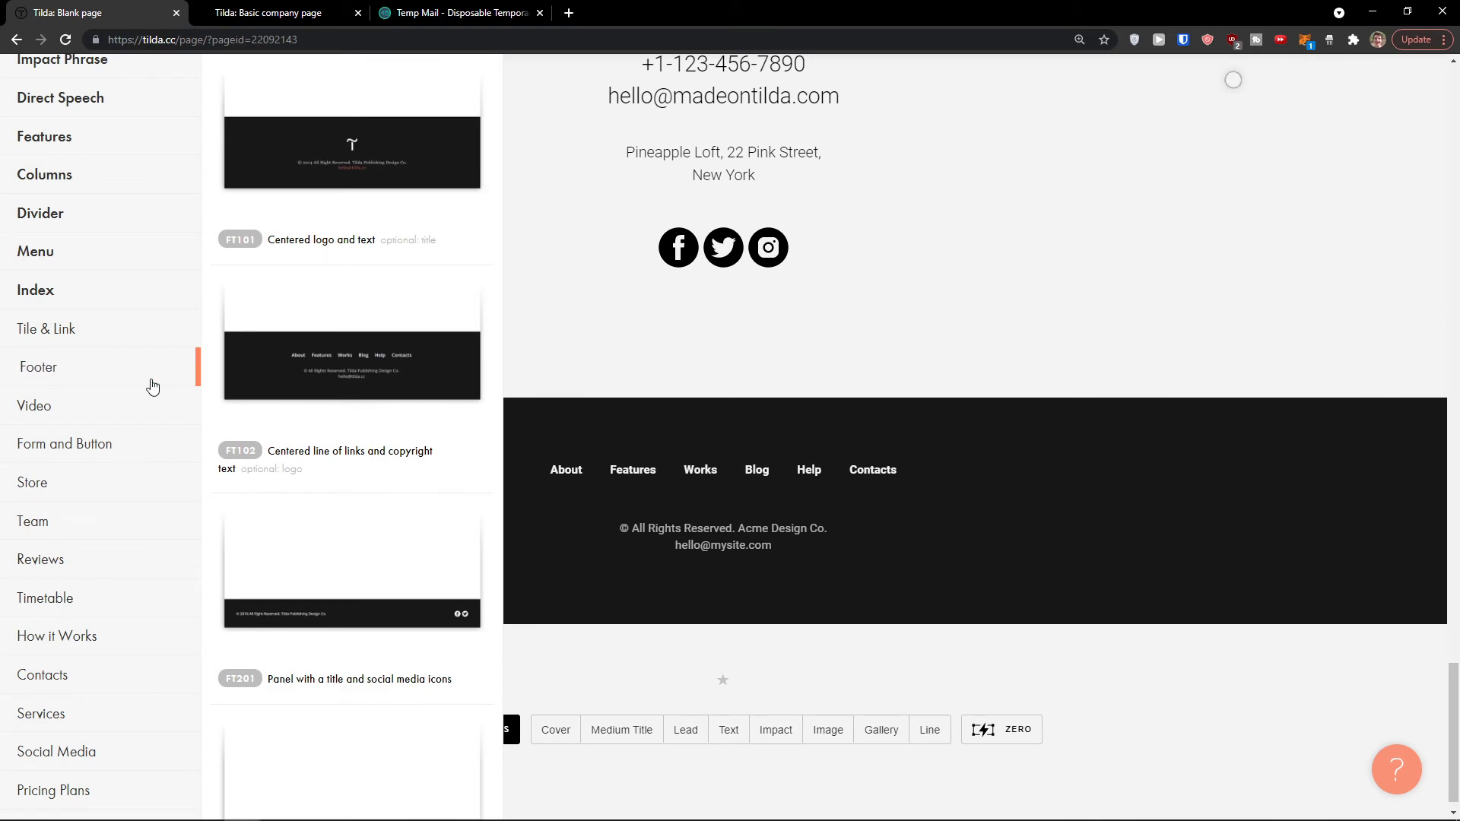
scroll(145, 384, down, 3)
click(93, 338)
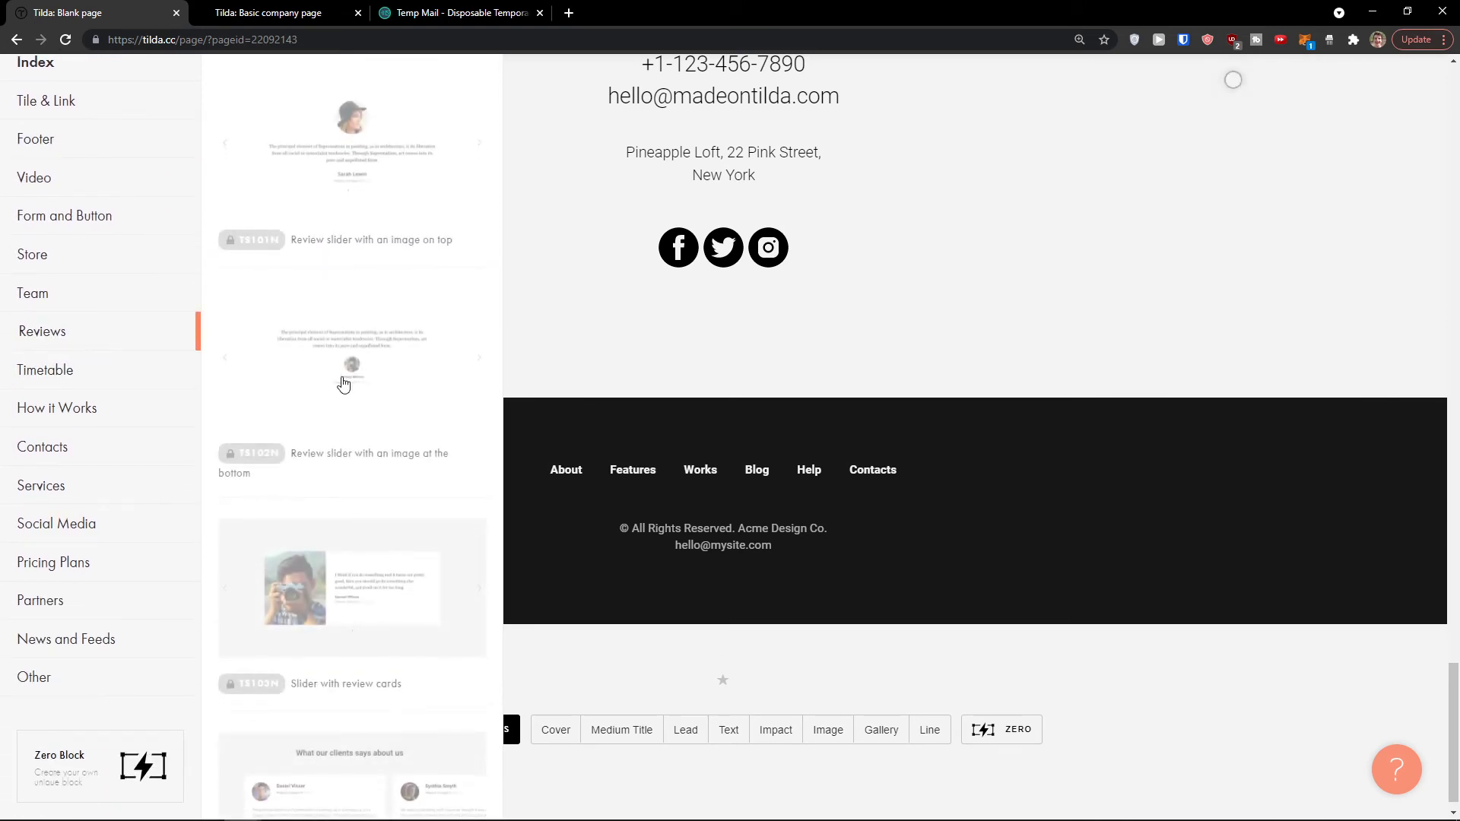
click(101, 567)
click(107, 526)
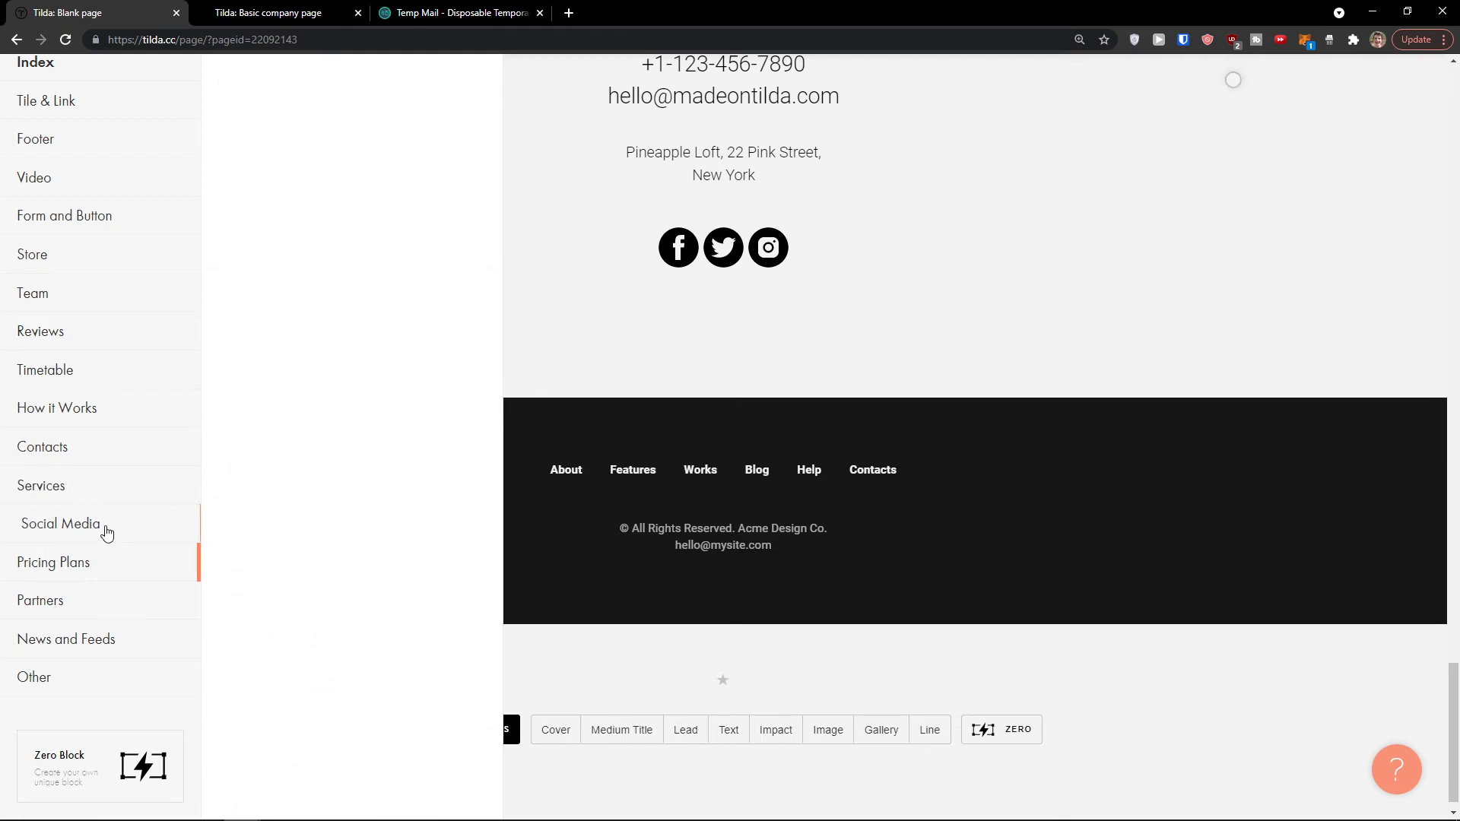
scroll(311, 477, down, 10)
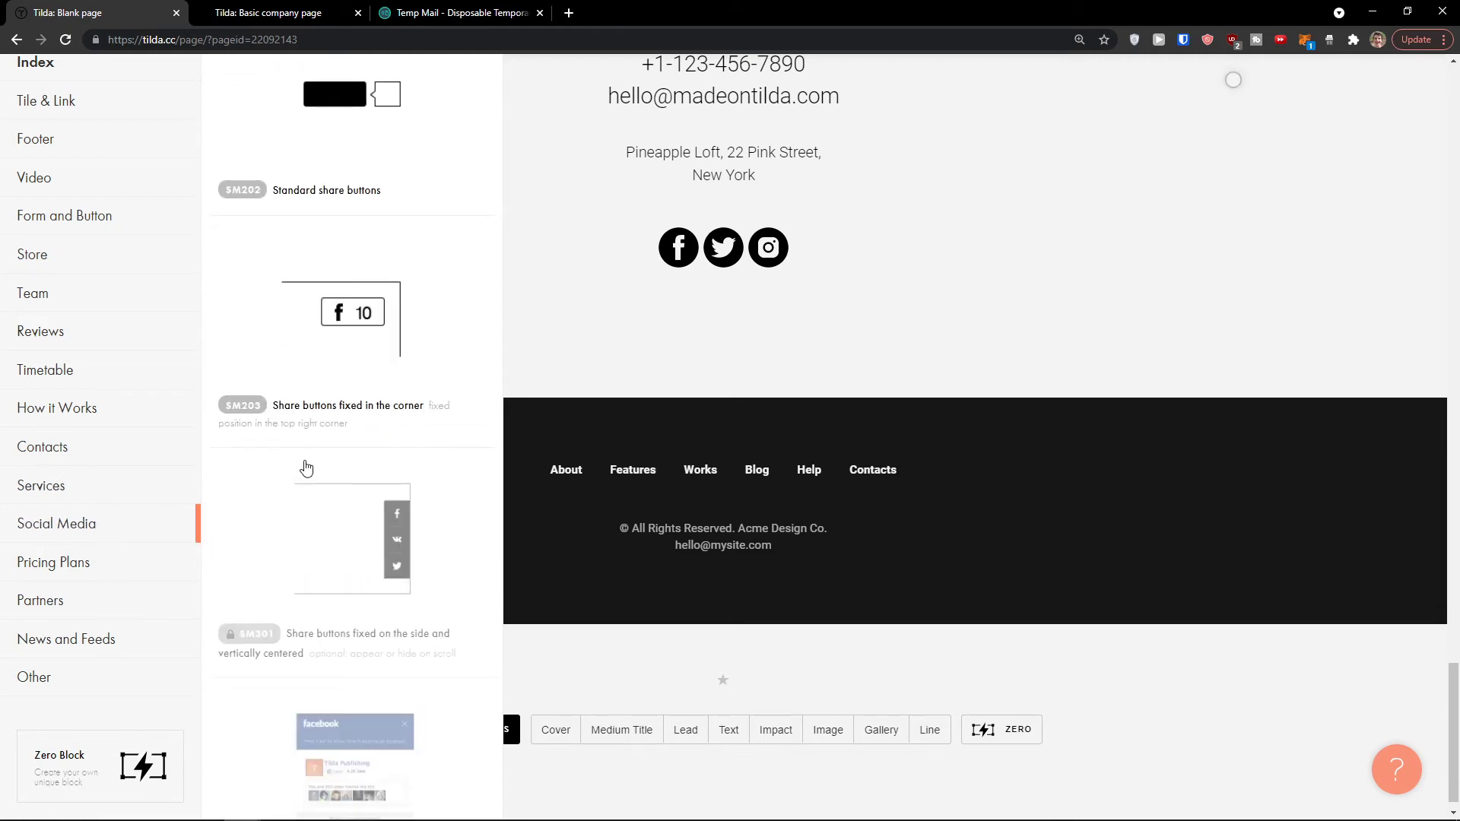
scroll(99, 502, up, 7)
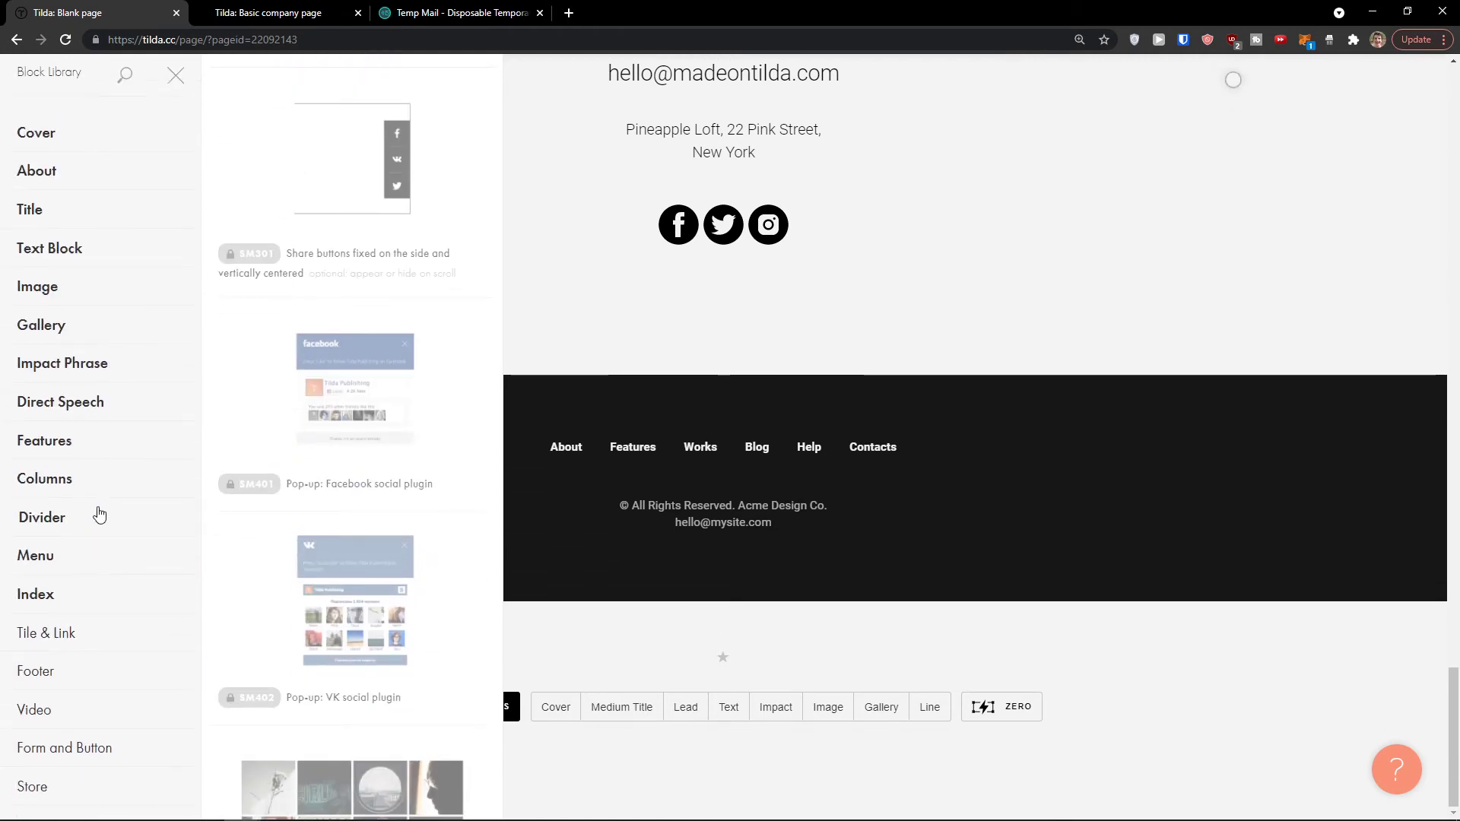
click(800, 309)
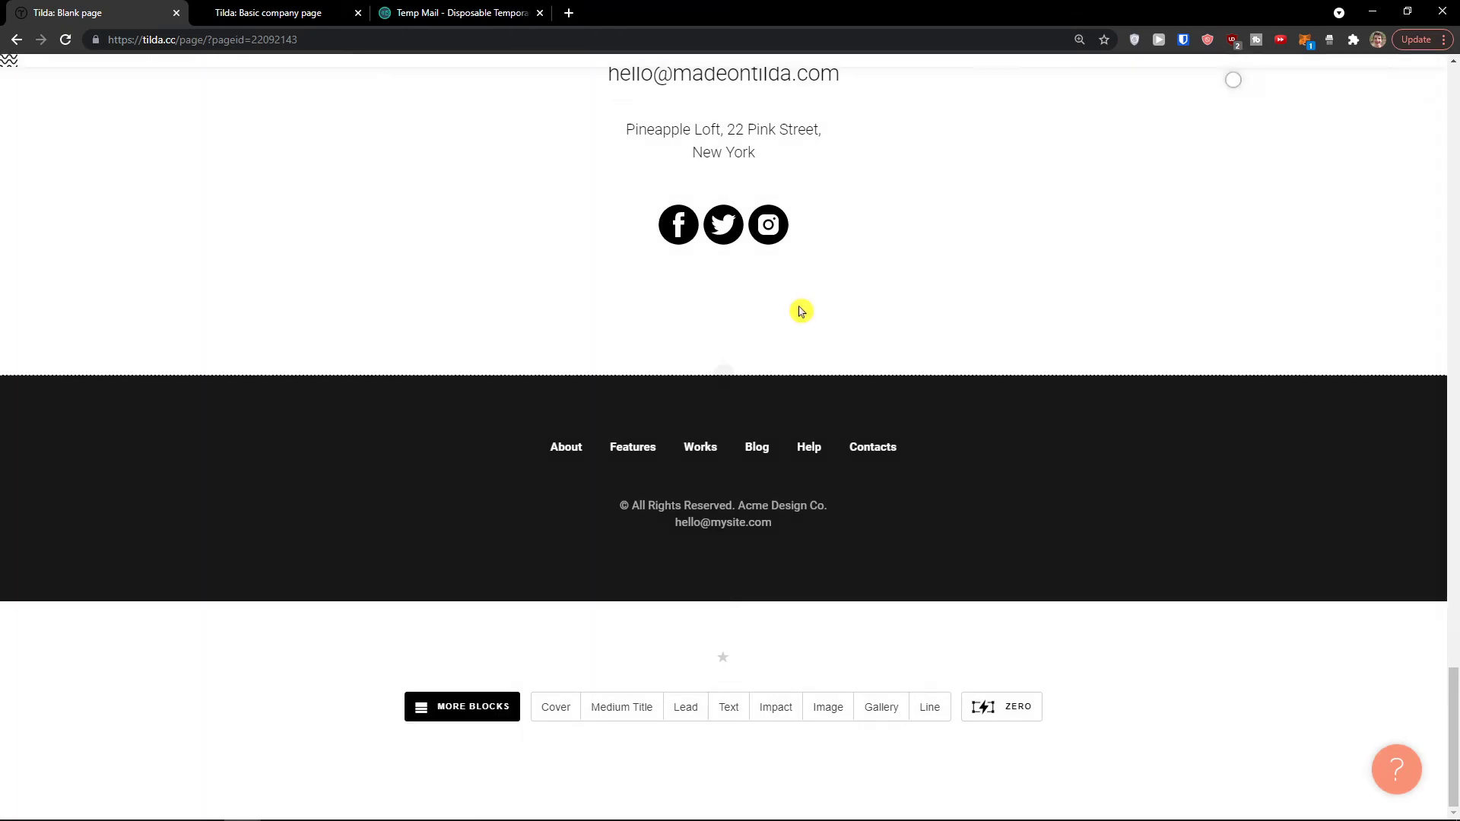
scroll(1079, 460, up, 20)
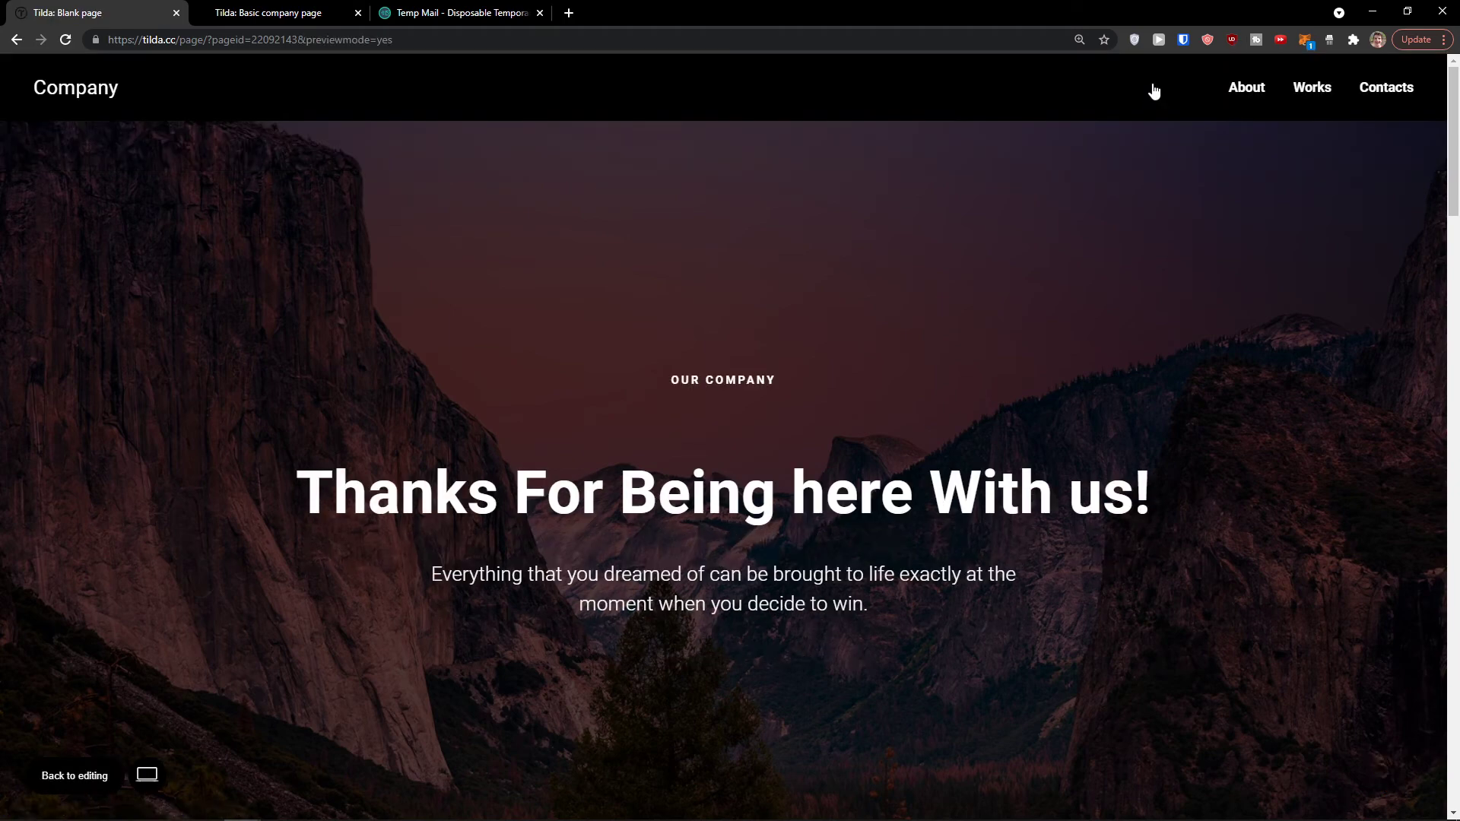
Step: Scroll through the page in the editor to review all its sections
scroll(1062, 201, down, 15)
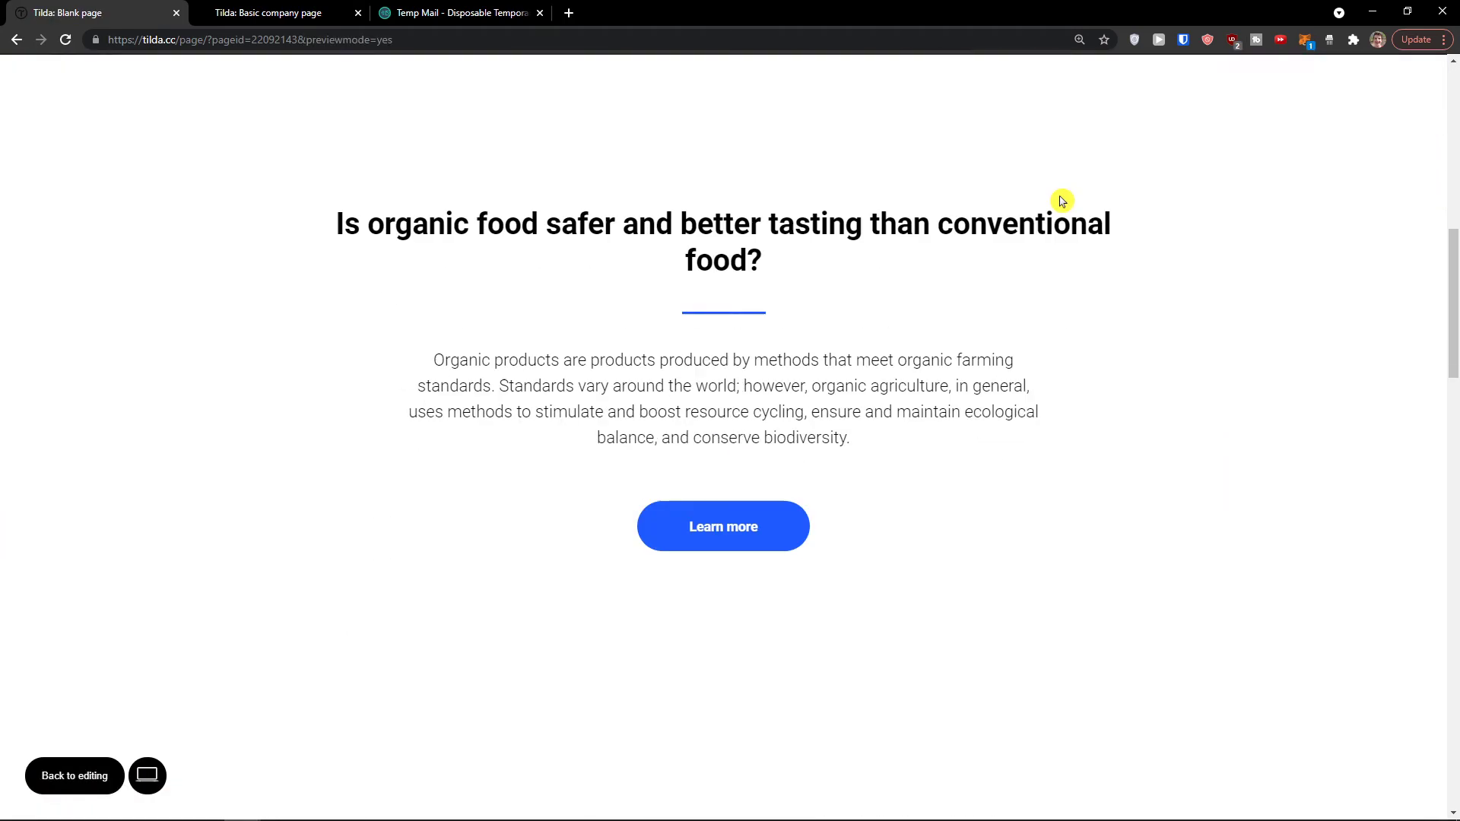
scroll(1062, 201, down, 18)
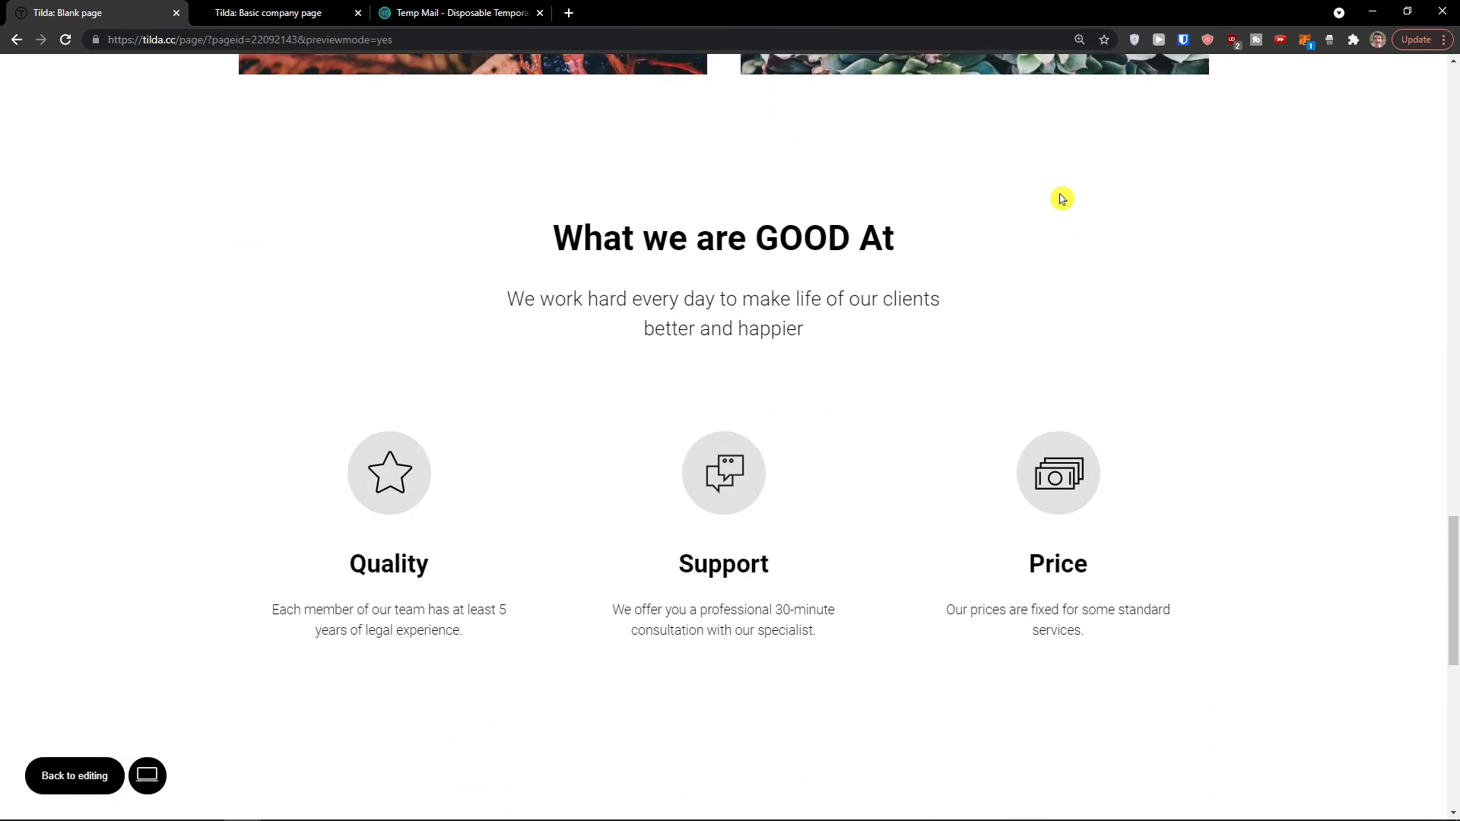
scroll(1063, 197, down, 3)
scroll(1133, 348, up, 20)
scroll(1123, 247, down, 3)
scroll(1067, 421, down, 20)
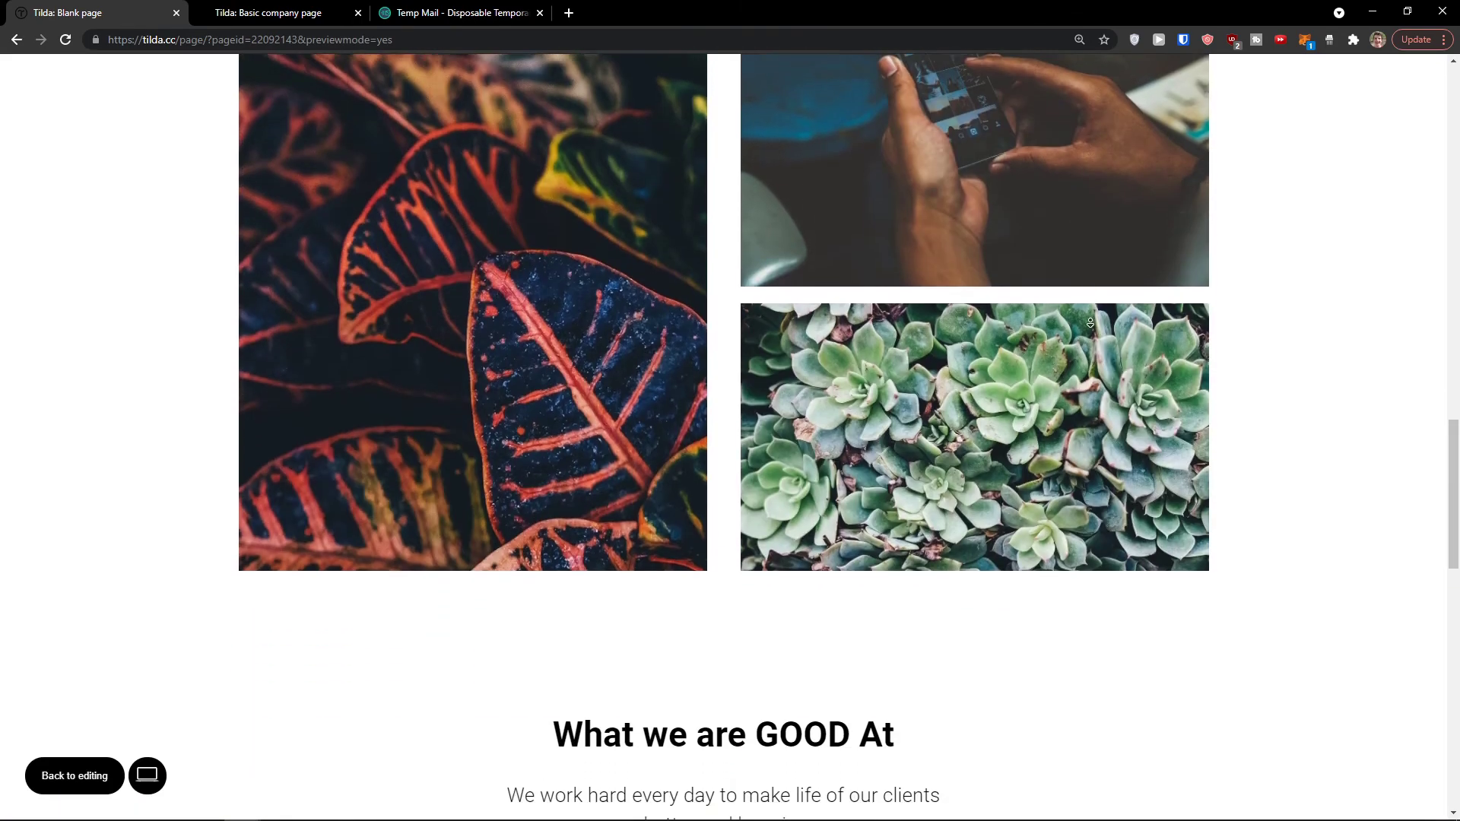
scroll(1097, 317, down, 6)
scroll(1148, 453, up, 9)
scroll(1210, 283, up, 20)
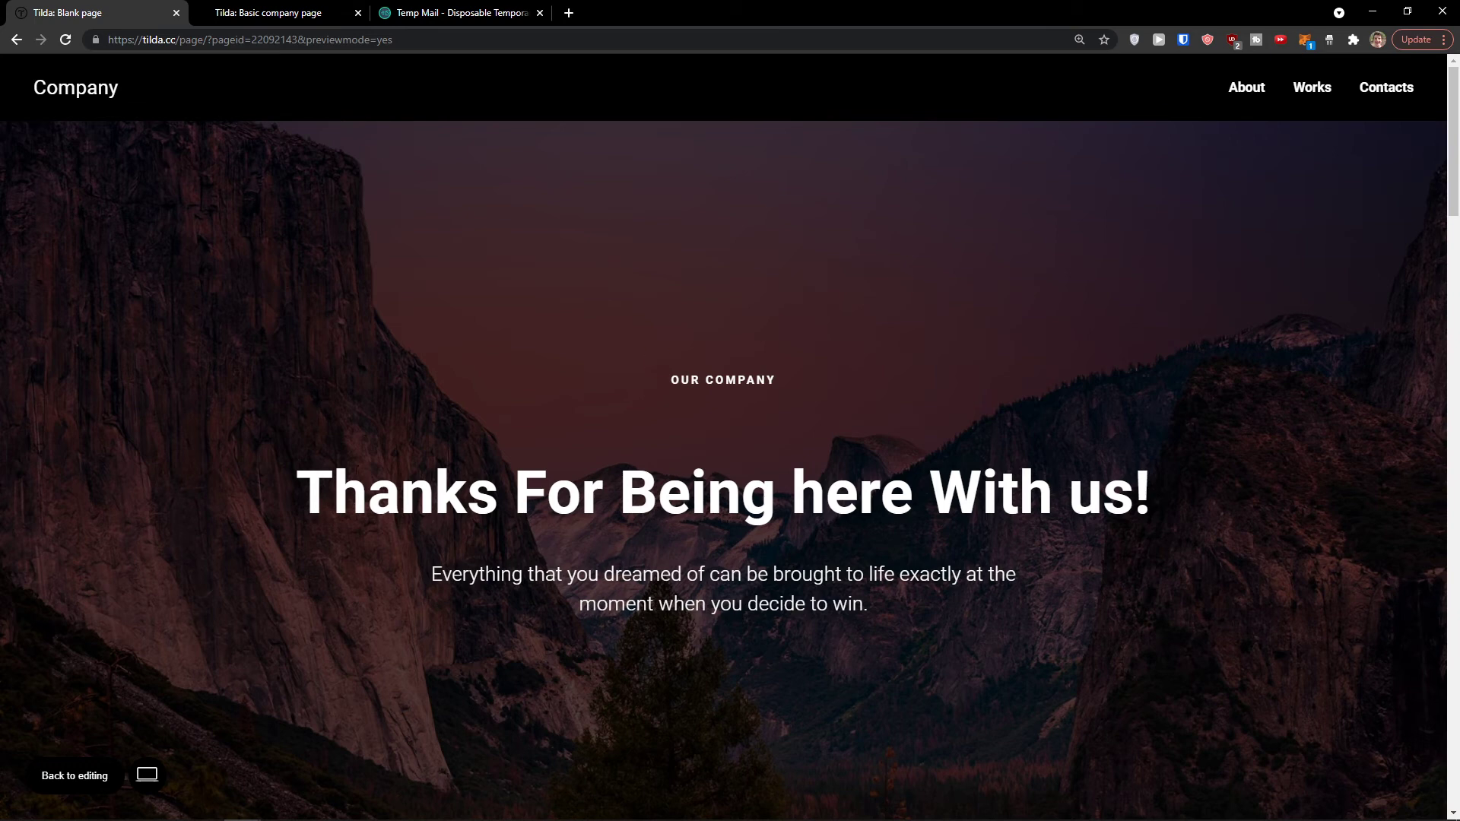
Step: Preview the page at 320px phone width and scroll through it
mouse_move(151, 781)
click(150, 775)
scroll(742, 375, down, 4)
scroll(736, 377, down, 10)
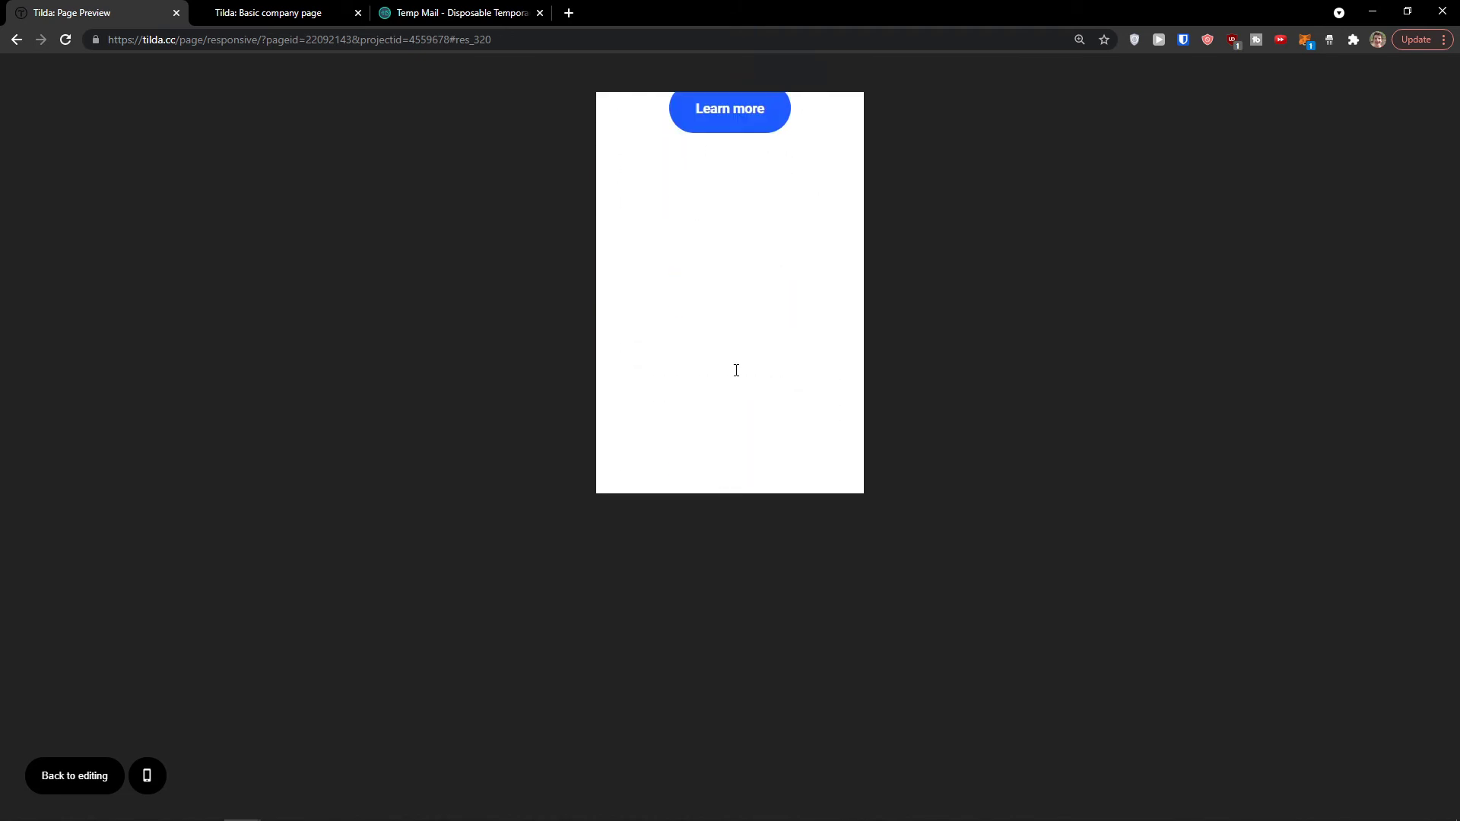
scroll(734, 370, down, 10)
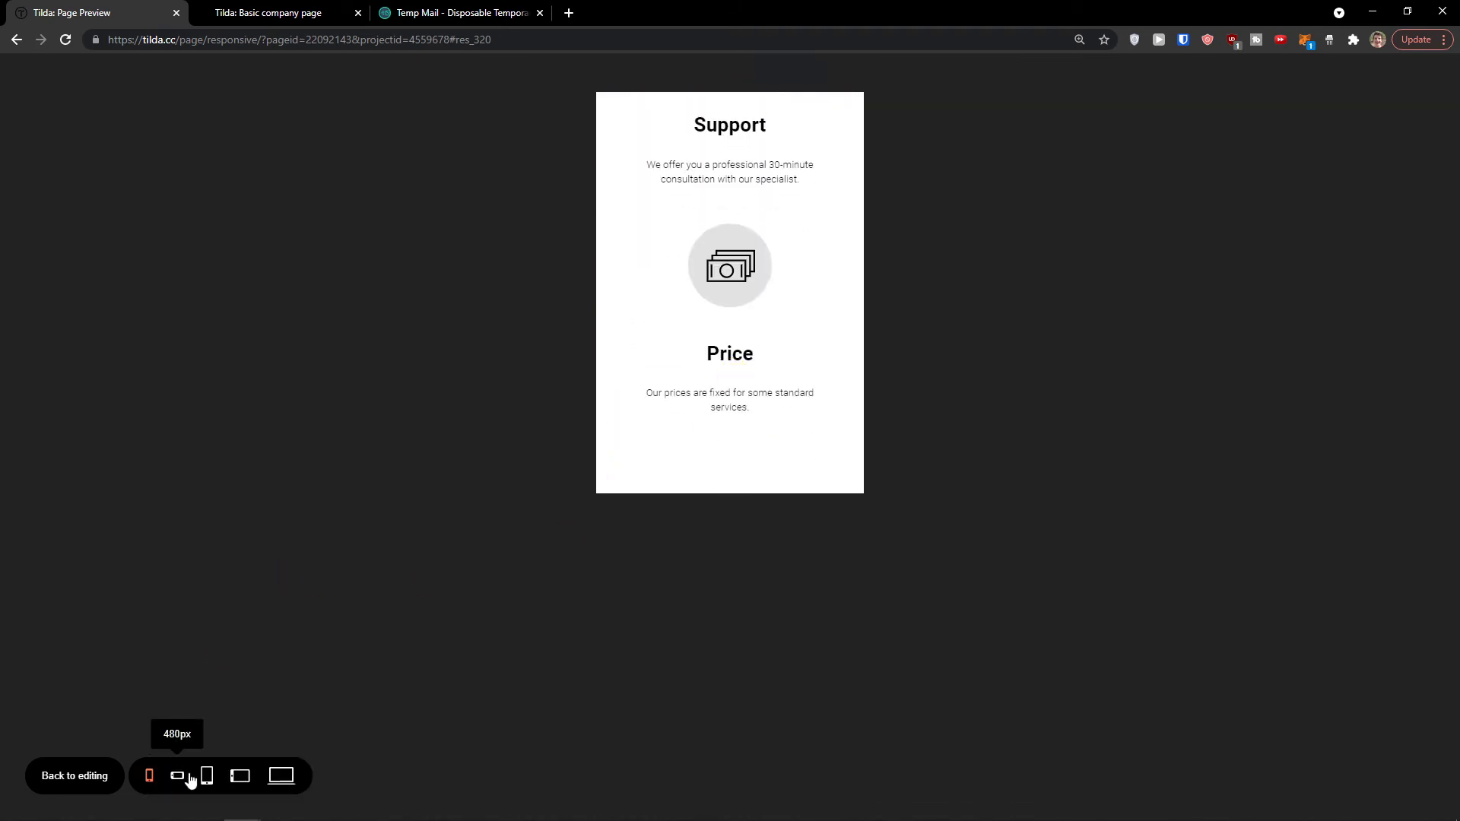
Step: Check the preview at 640px and 480px widths, then return to full desktop width
click(206, 776)
click(178, 775)
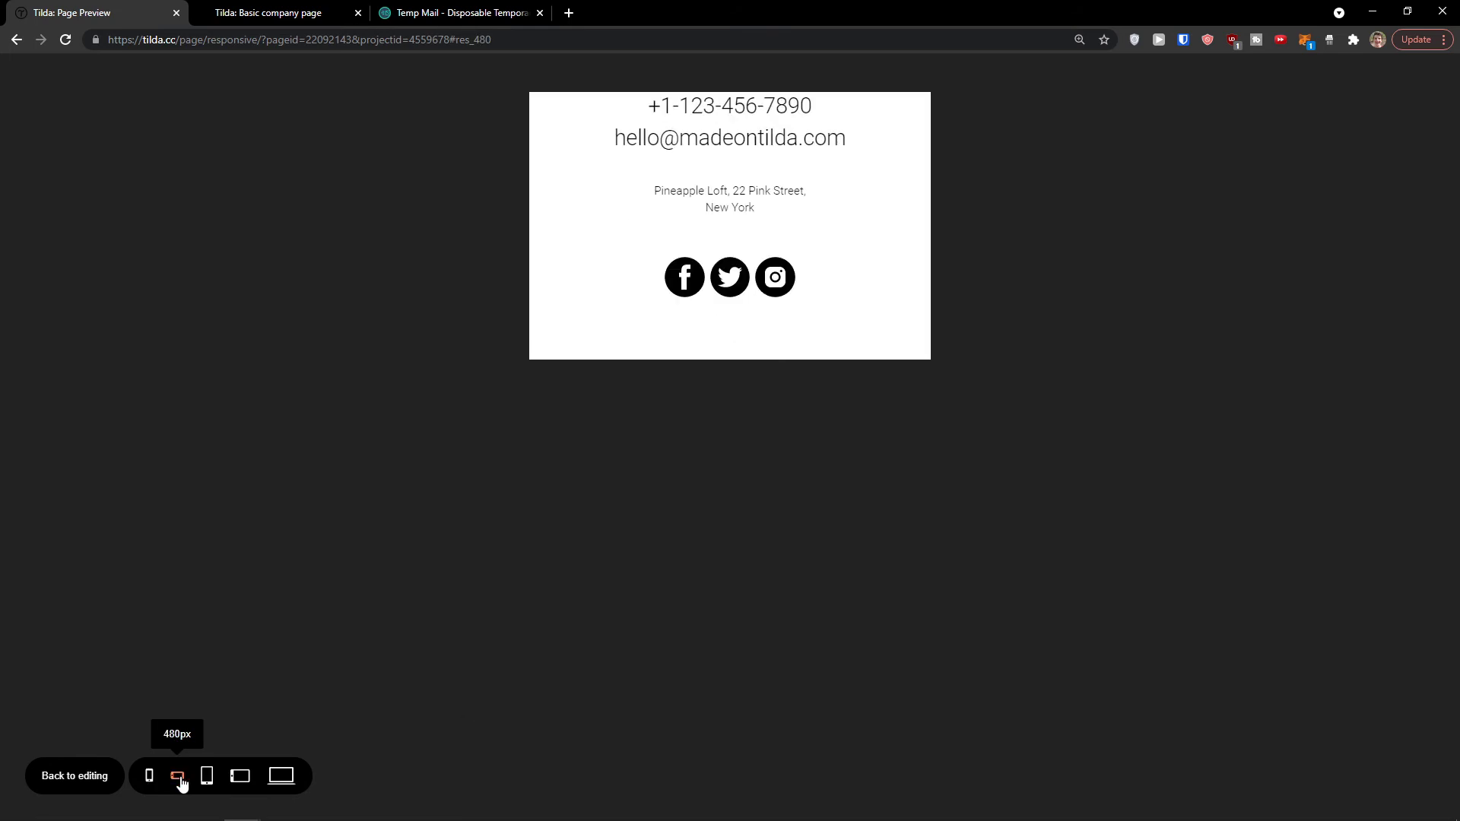
scroll(714, 310, up, 5)
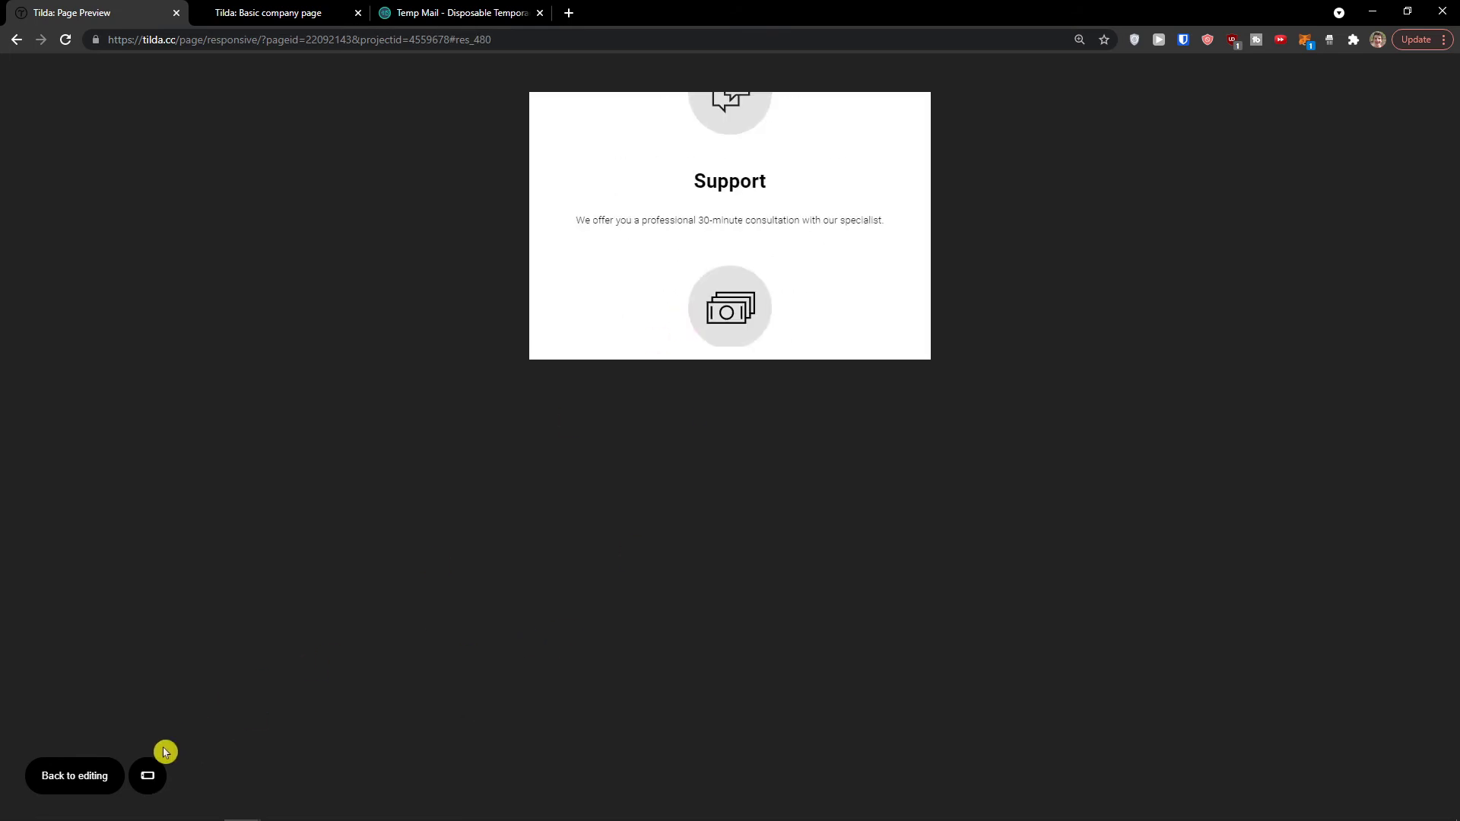
mouse_move(202, 782)
click(283, 777)
scroll(388, 474, up, 5)
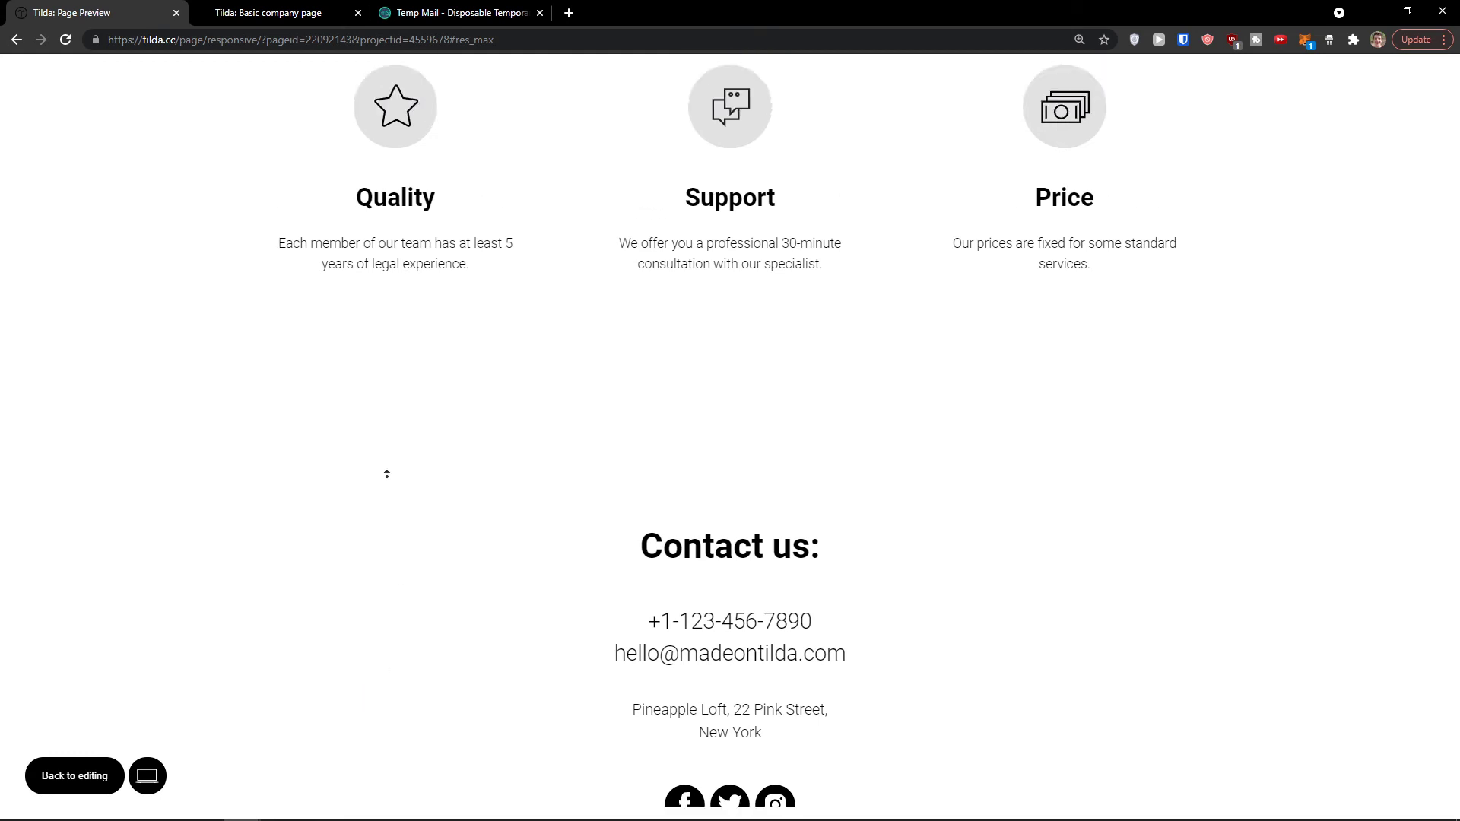
scroll(387, 473, up, 10)
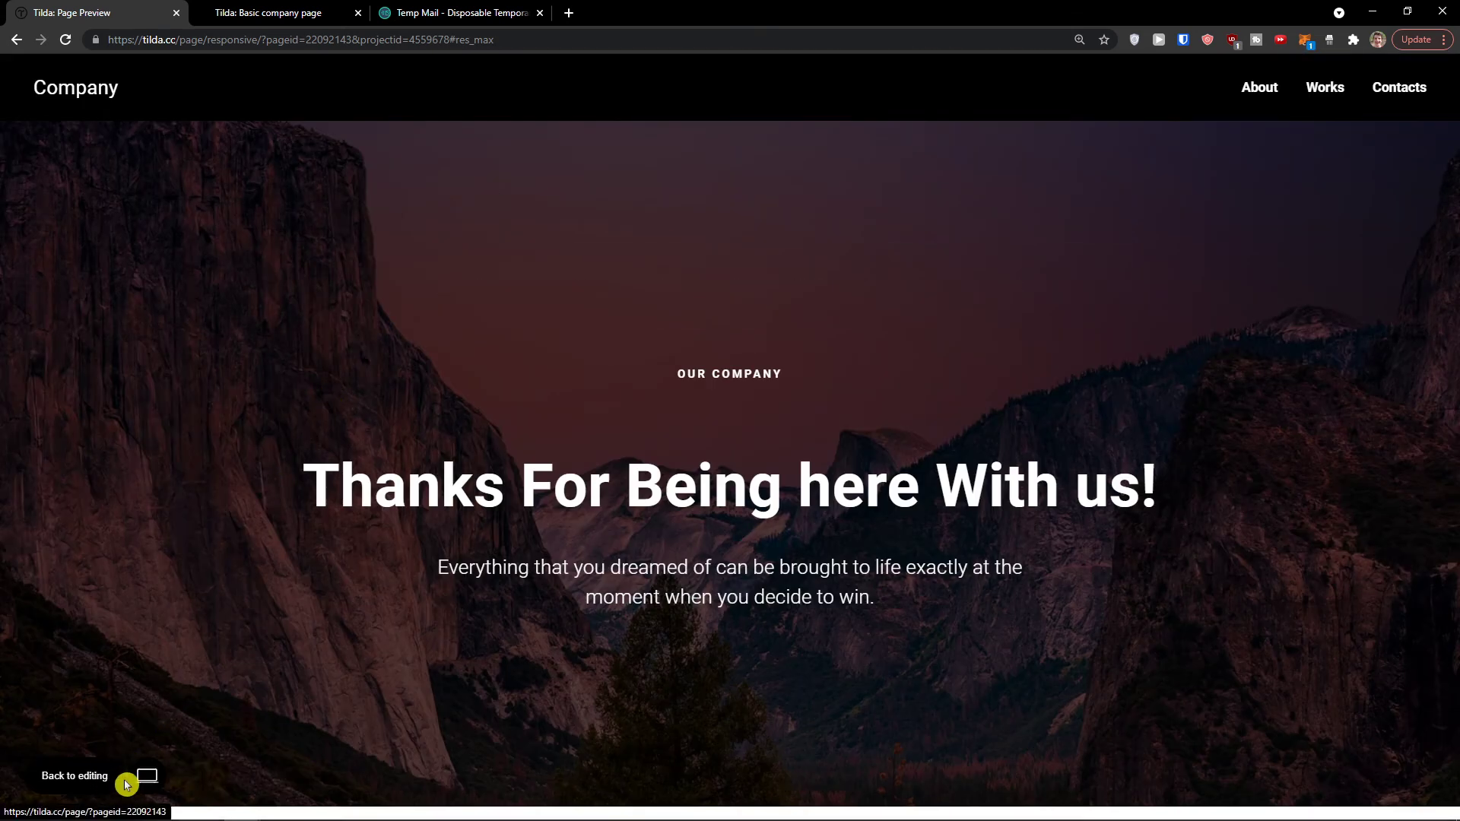
Step: Publish the page at its suggested default tilda.ws address
click(85, 782)
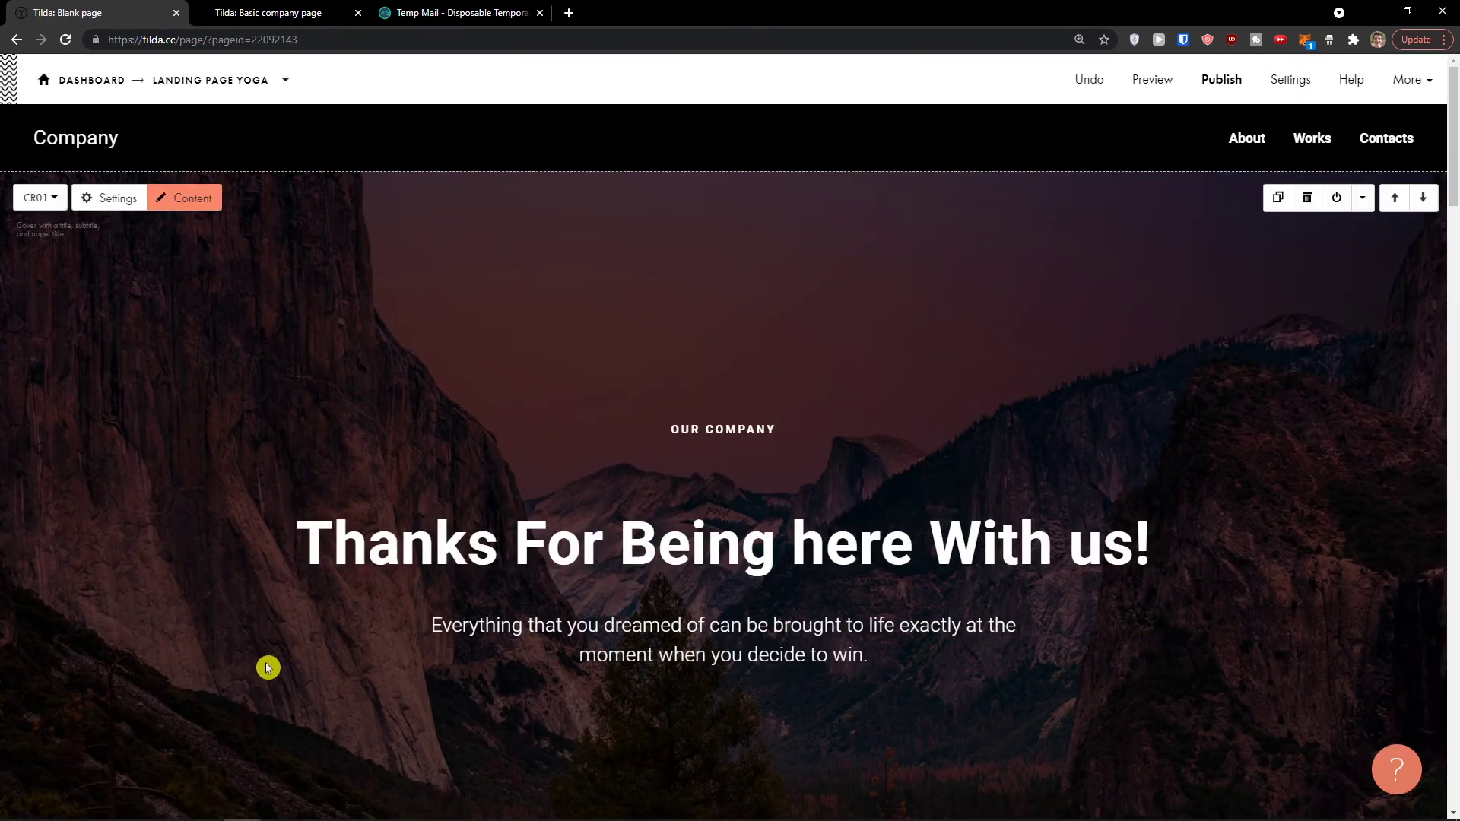
click(1223, 80)
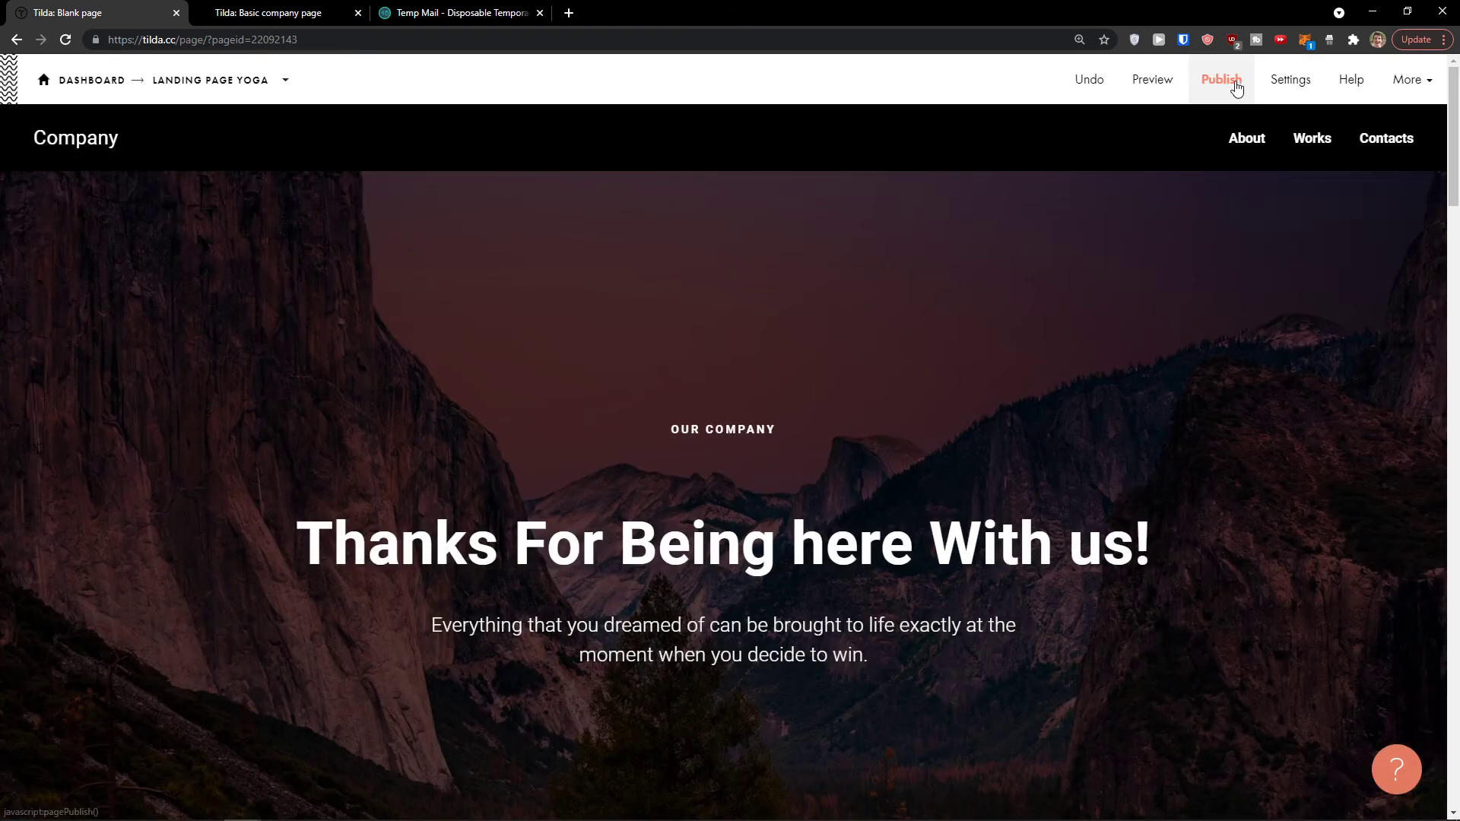
click(1225, 81)
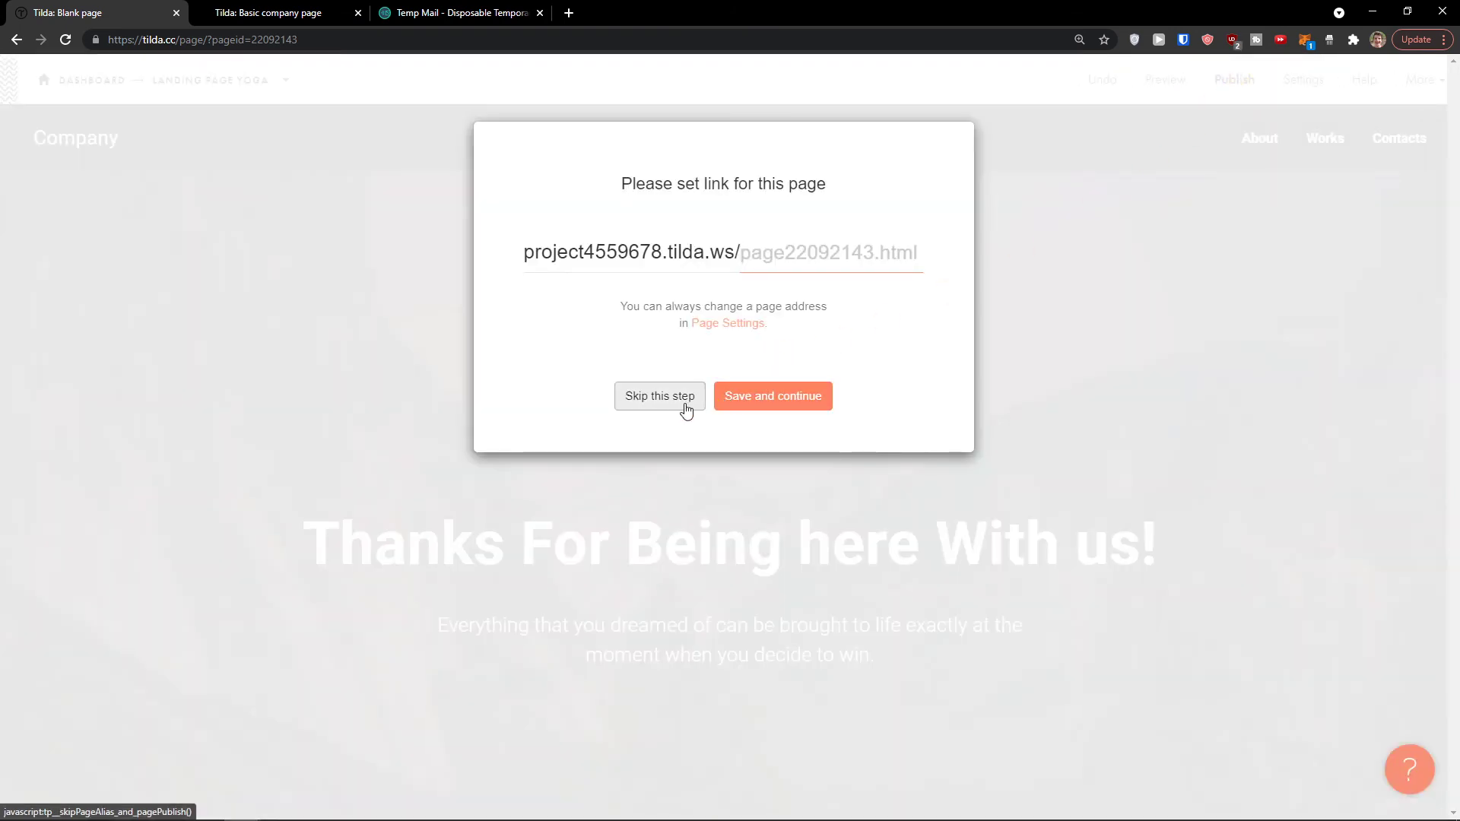
click(726, 399)
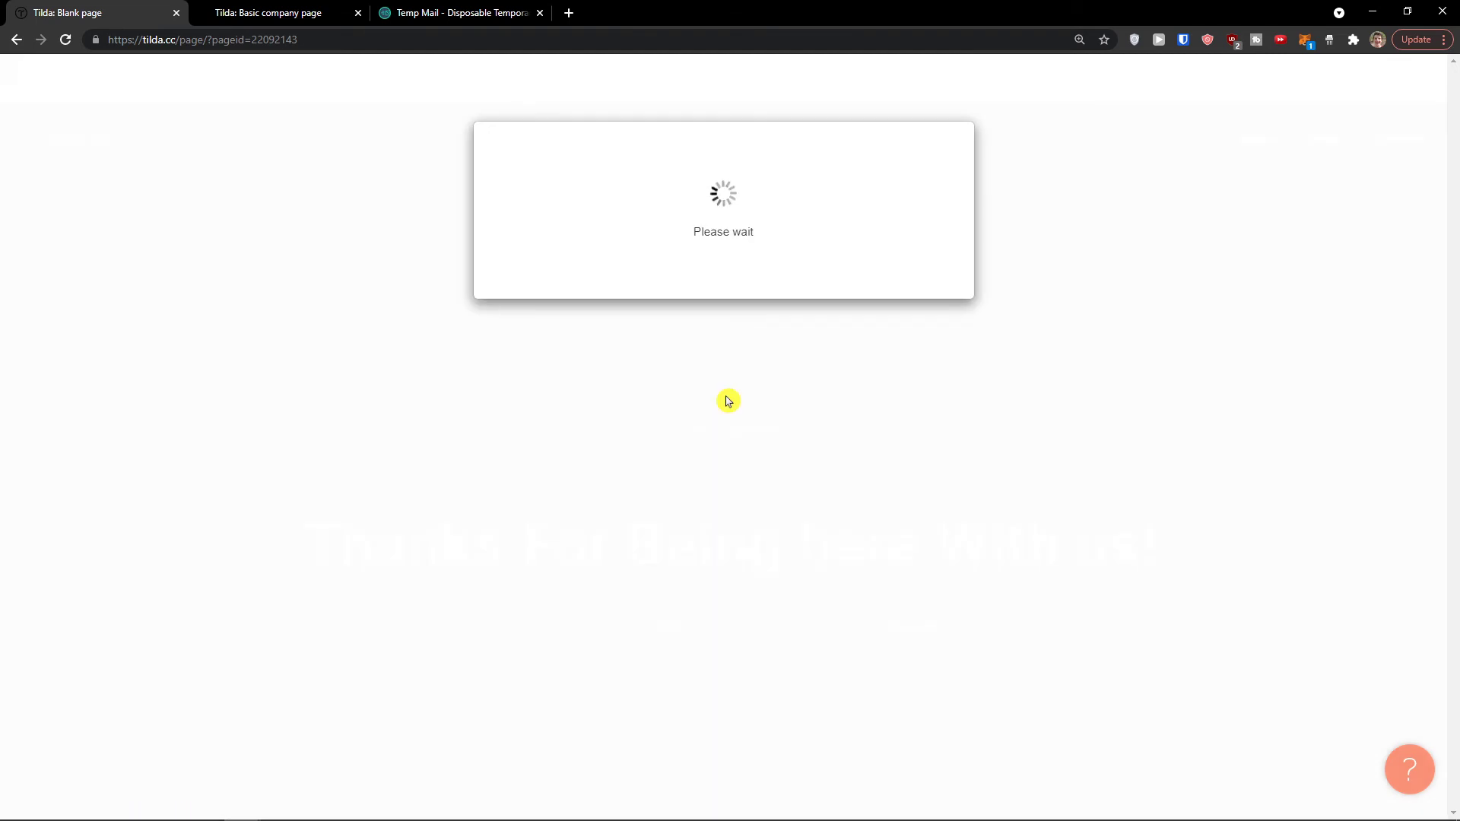
Step: View the live published page in a new tab, then return to the editor
click(739, 335)
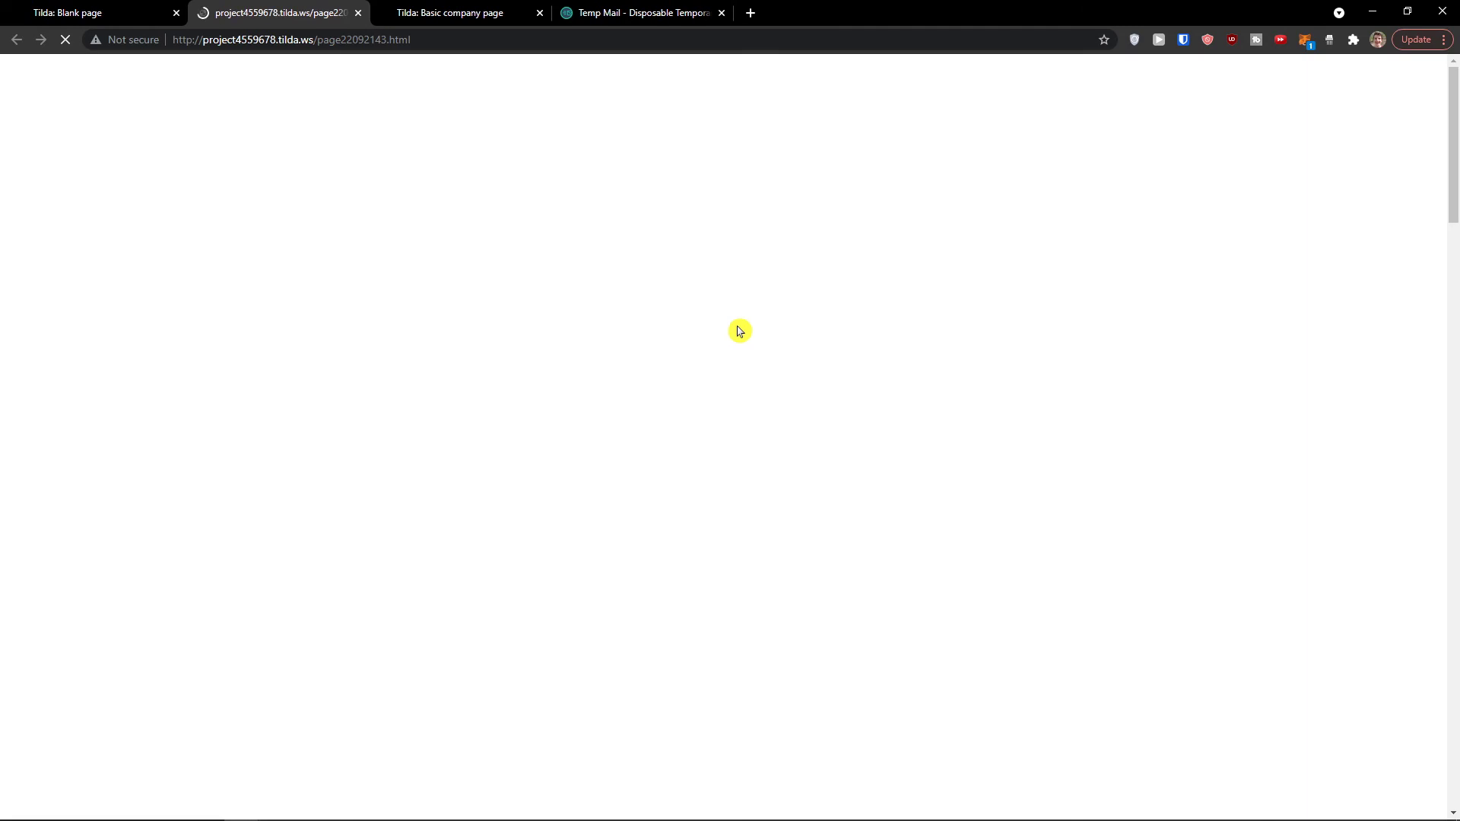
scroll(525, 368, down, 7)
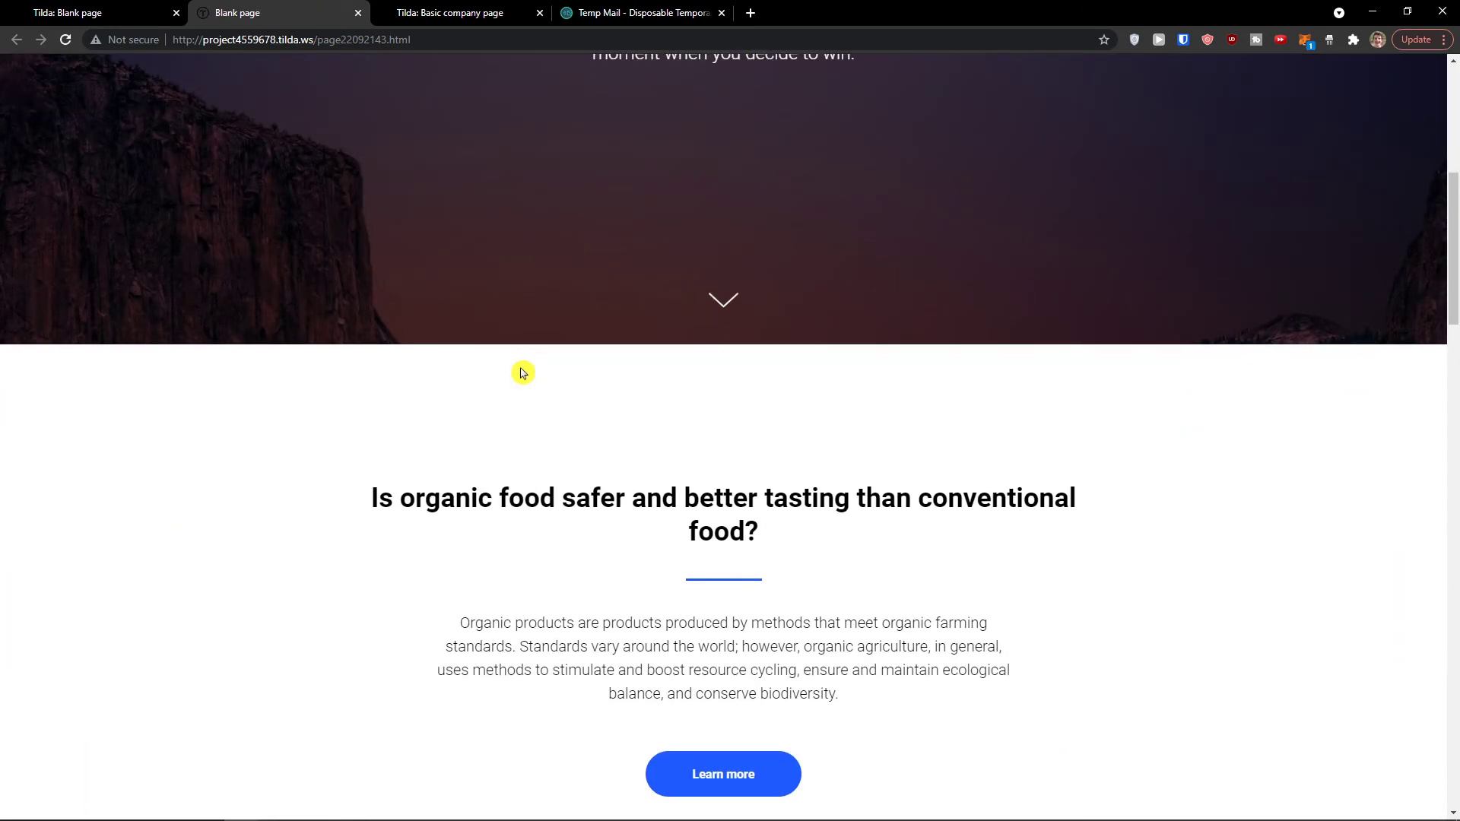
scroll(524, 373, down, 20)
scroll(225, 463, down, 8)
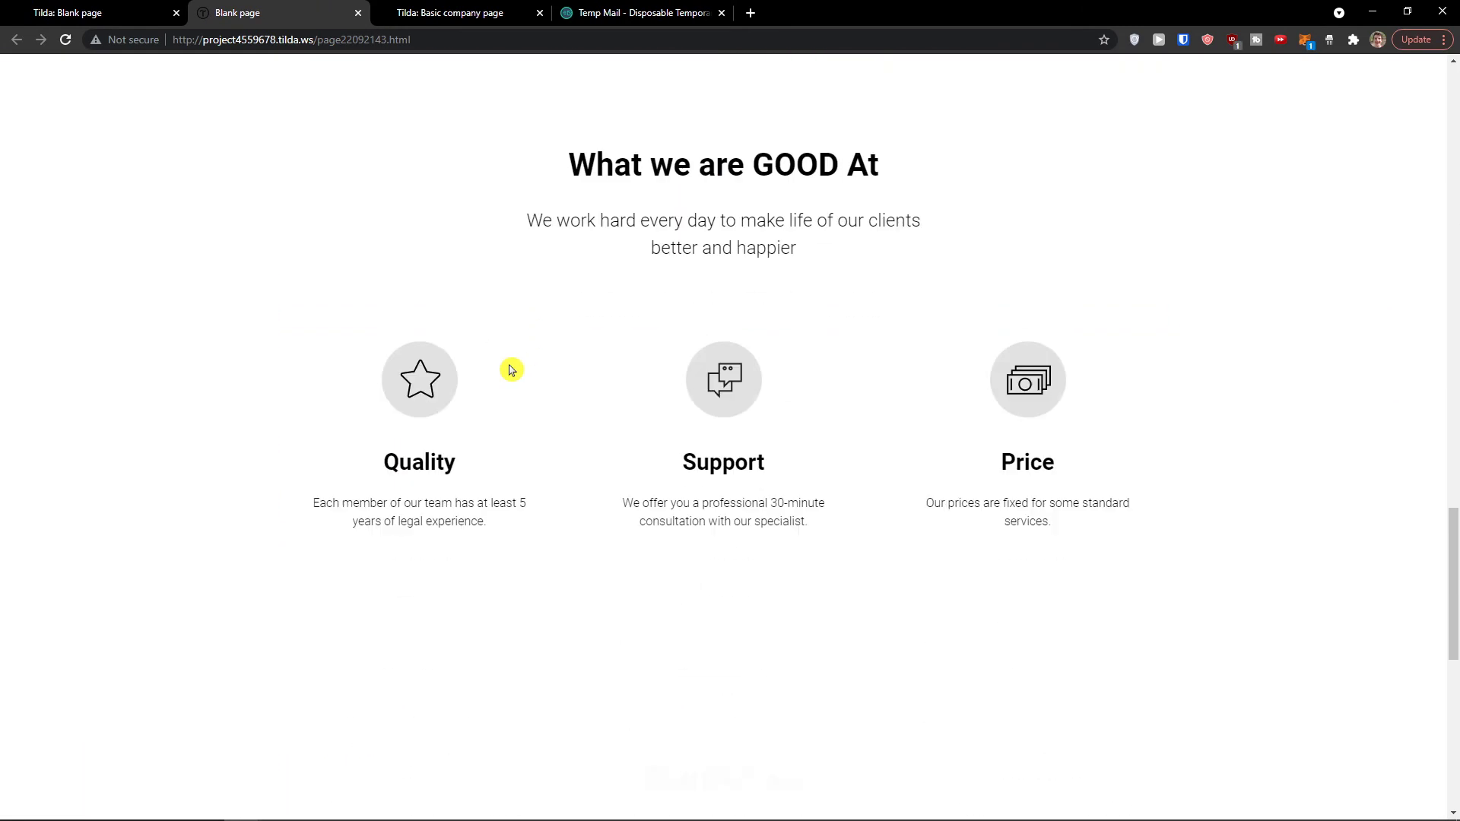
scroll(591, 265, up, 4)
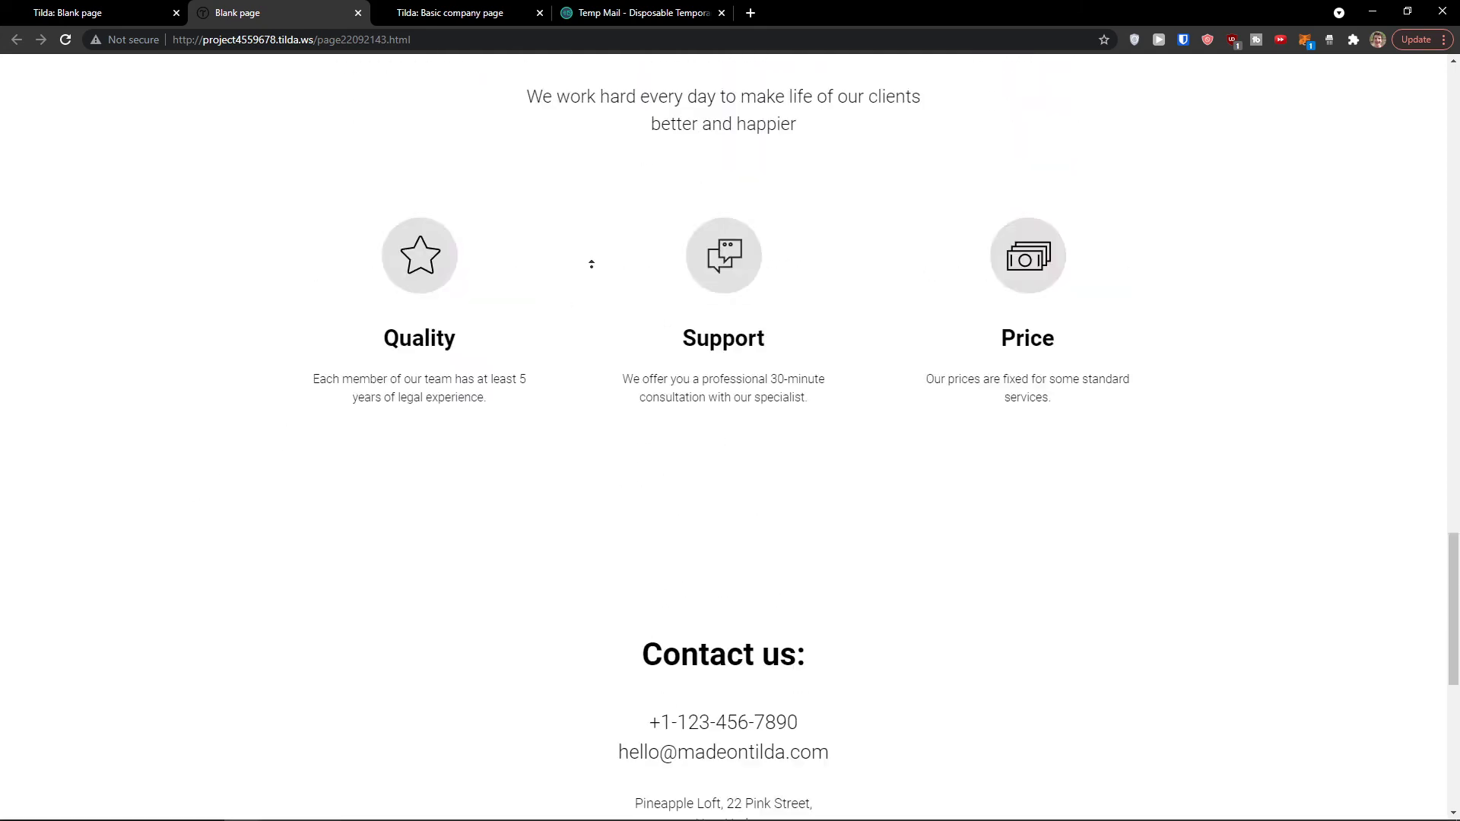
scroll(591, 264, up, 20)
click(129, 11)
Step: Close the publish-success dialog and show the editor's More options
click(1065, 199)
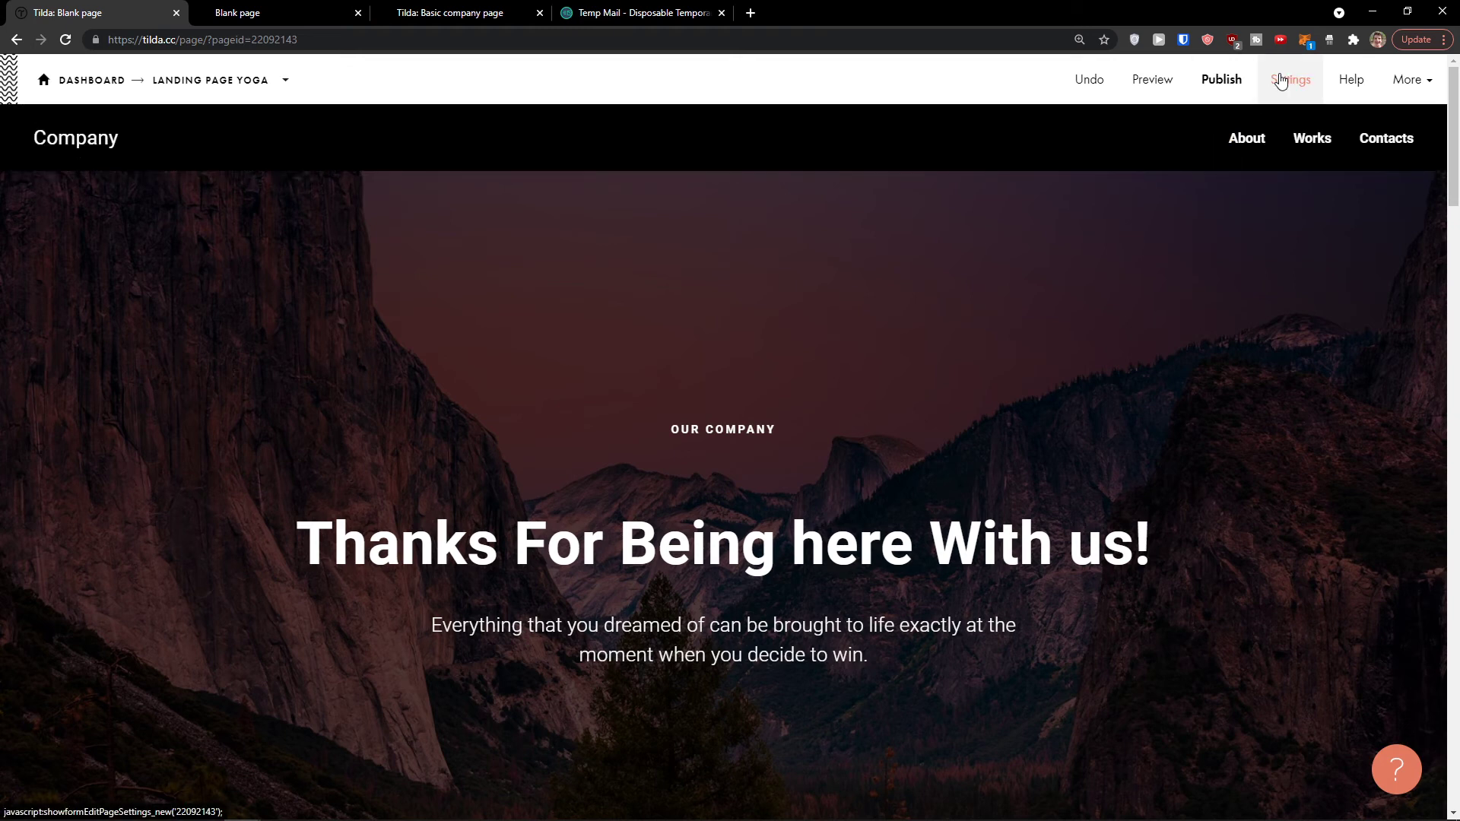
mouse_move(567, 816)
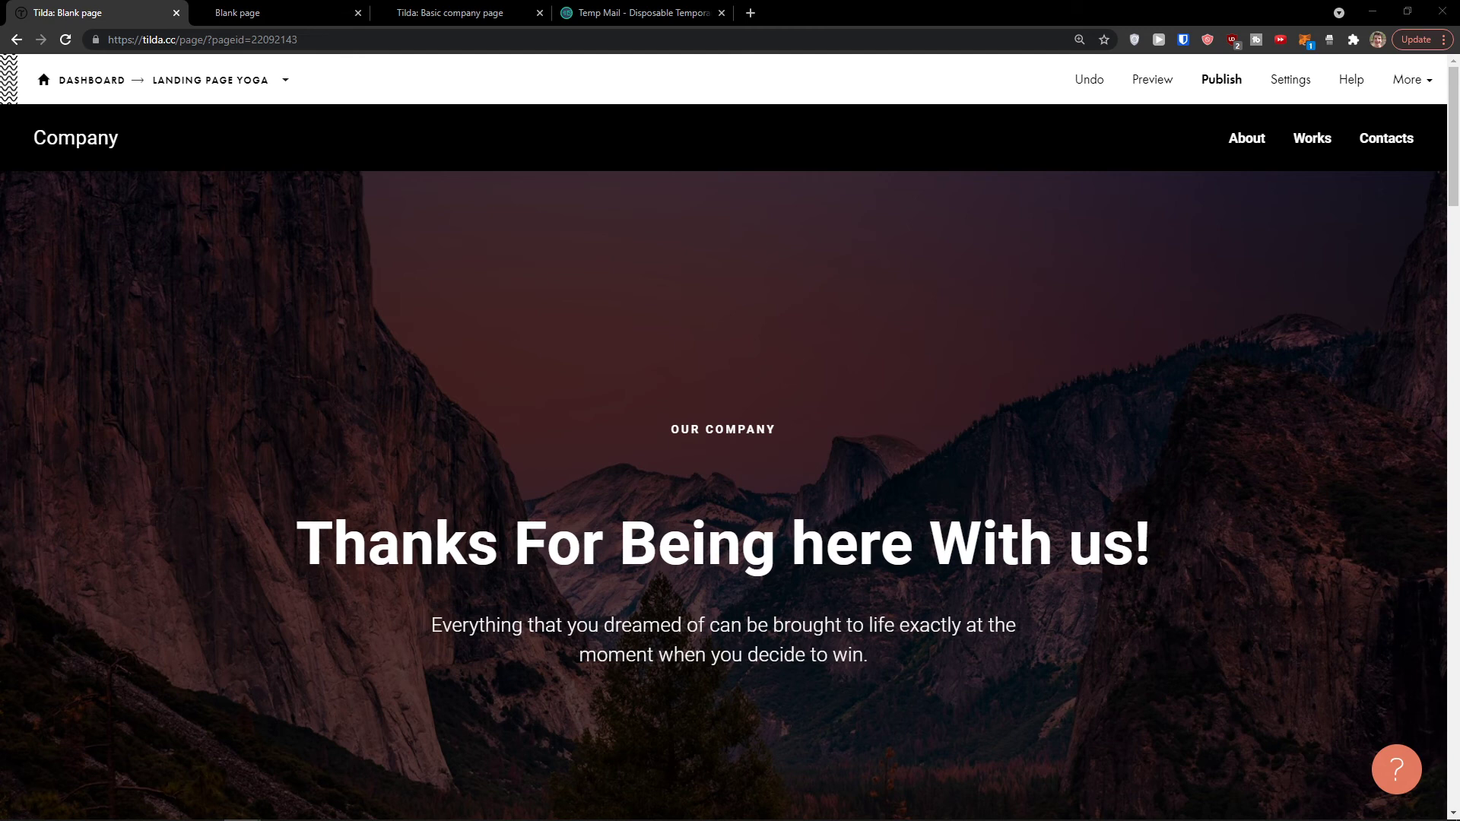
click(1403, 82)
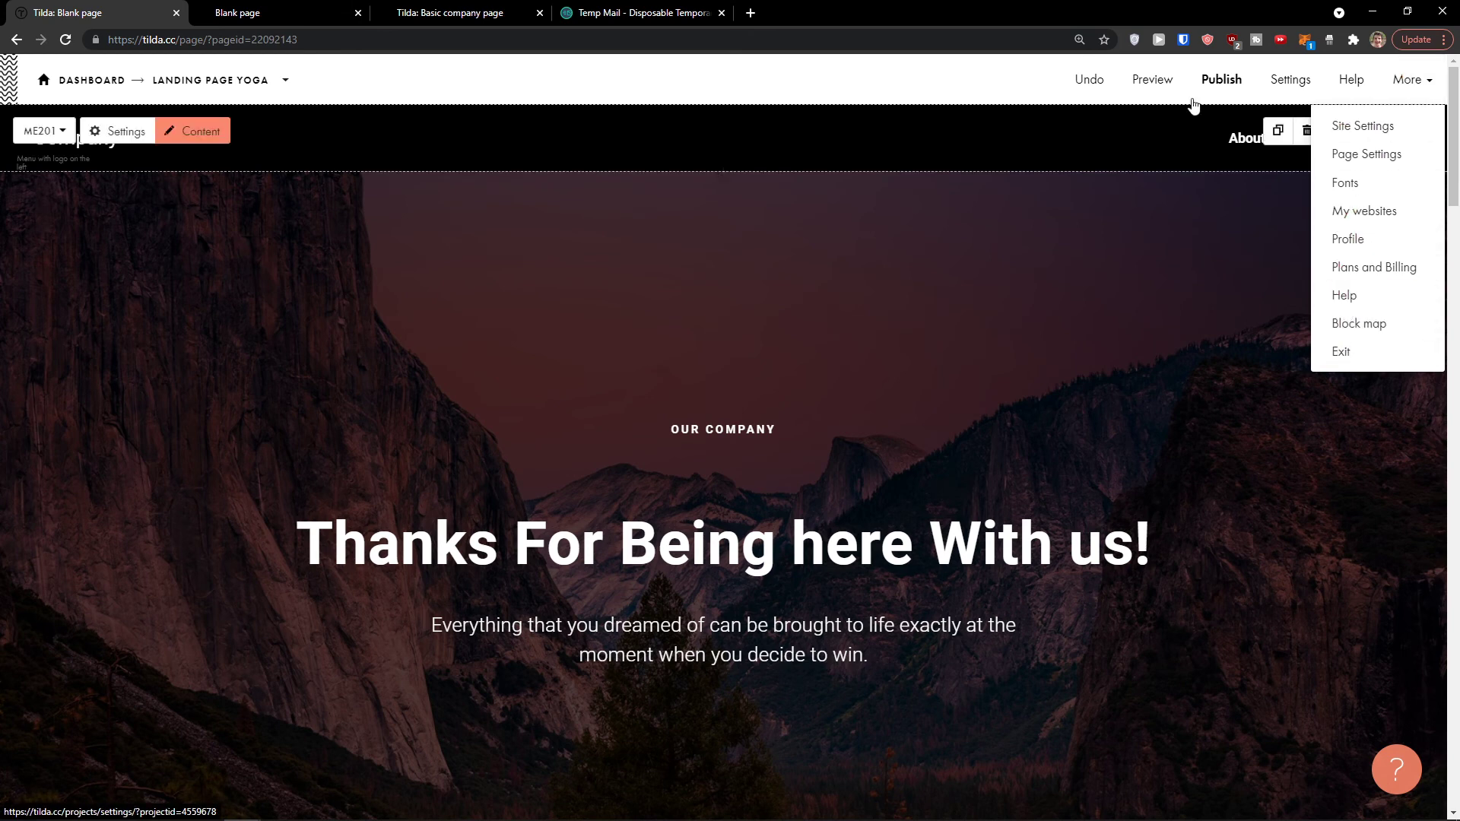
Step: Return to the dashboard and open the Landing Page Yoga project's page list
click(76, 84)
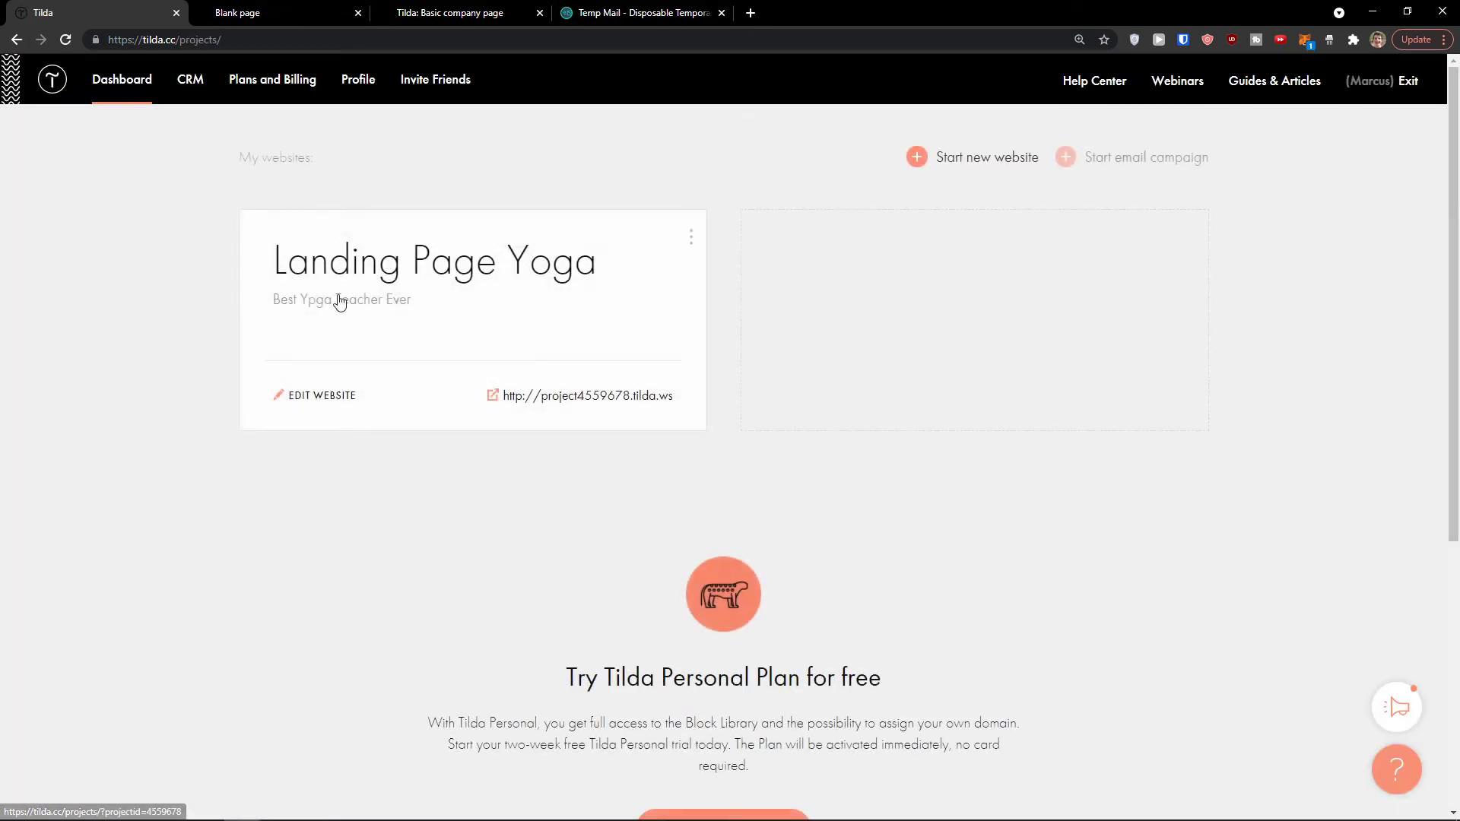
click(668, 381)
scroll(487, 593, down, 2)
scroll(467, 631, up, 2)
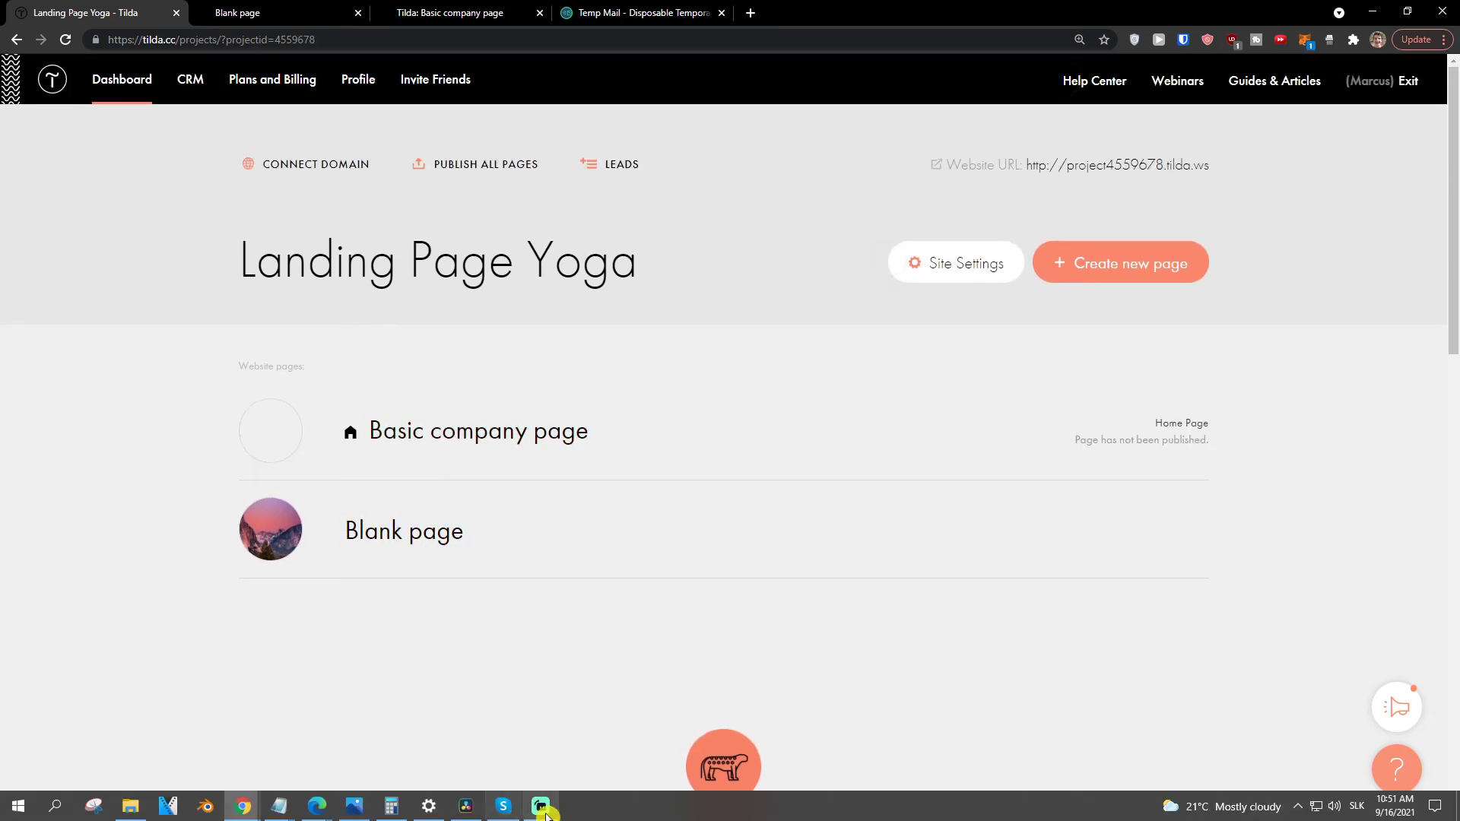
mouse_move(567, 489)
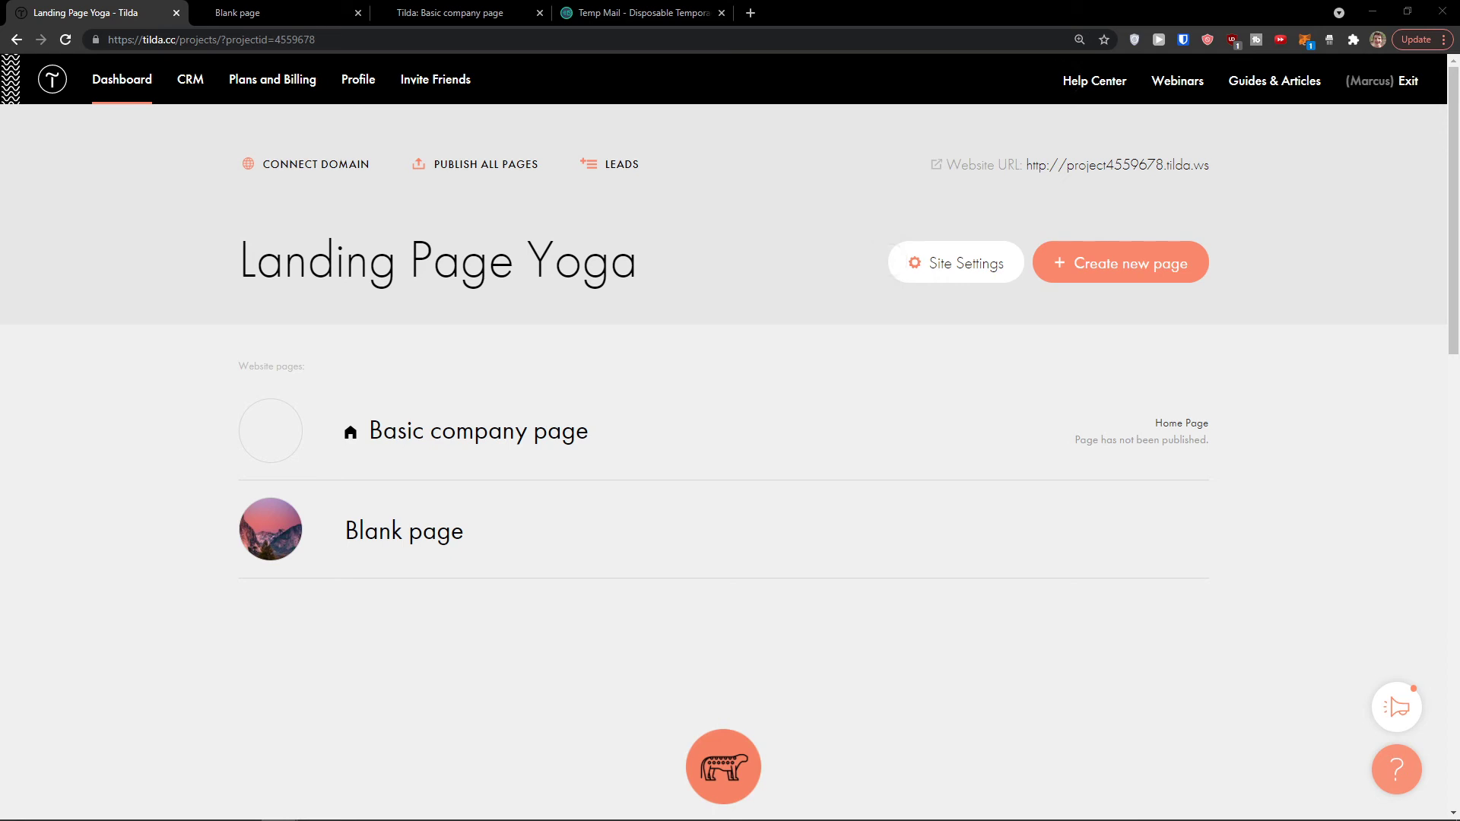
Step: Create a new project page from the Blog category's Corporate Blog (MoneyKeeper Blog) template
click(1067, 276)
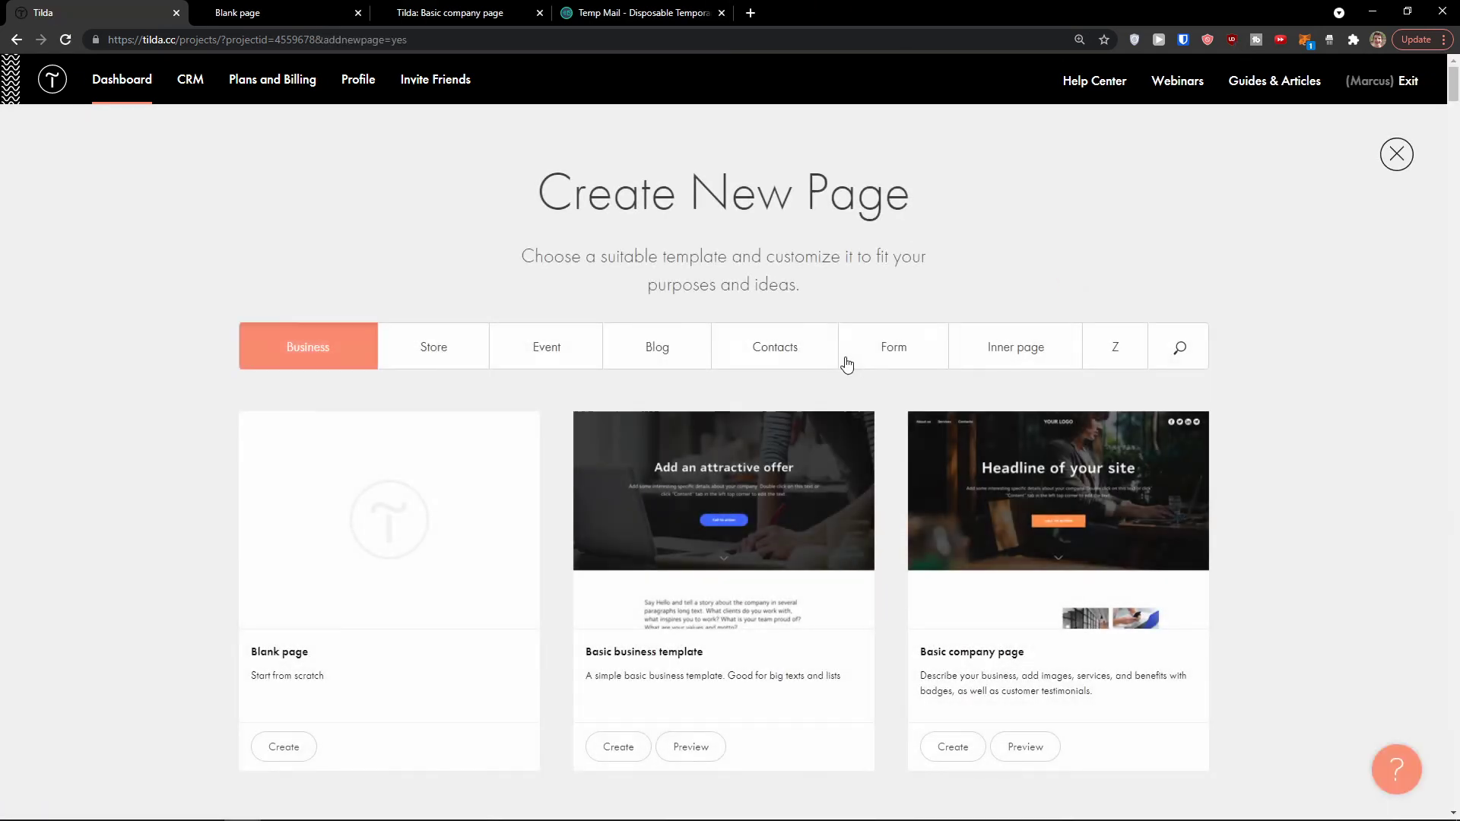
click(695, 348)
scroll(885, 415, down, 2)
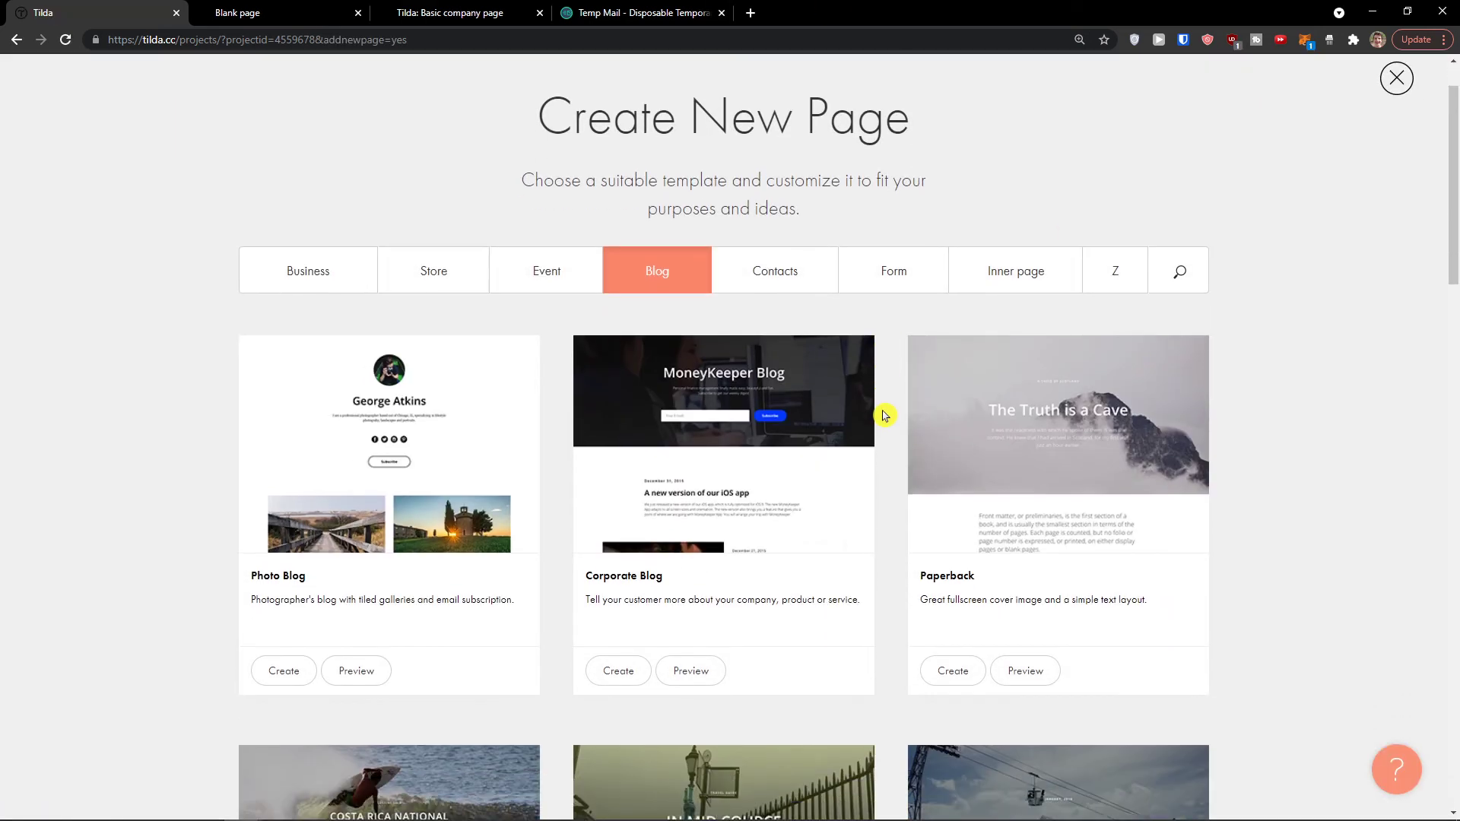
scroll(799, 416, down, 1)
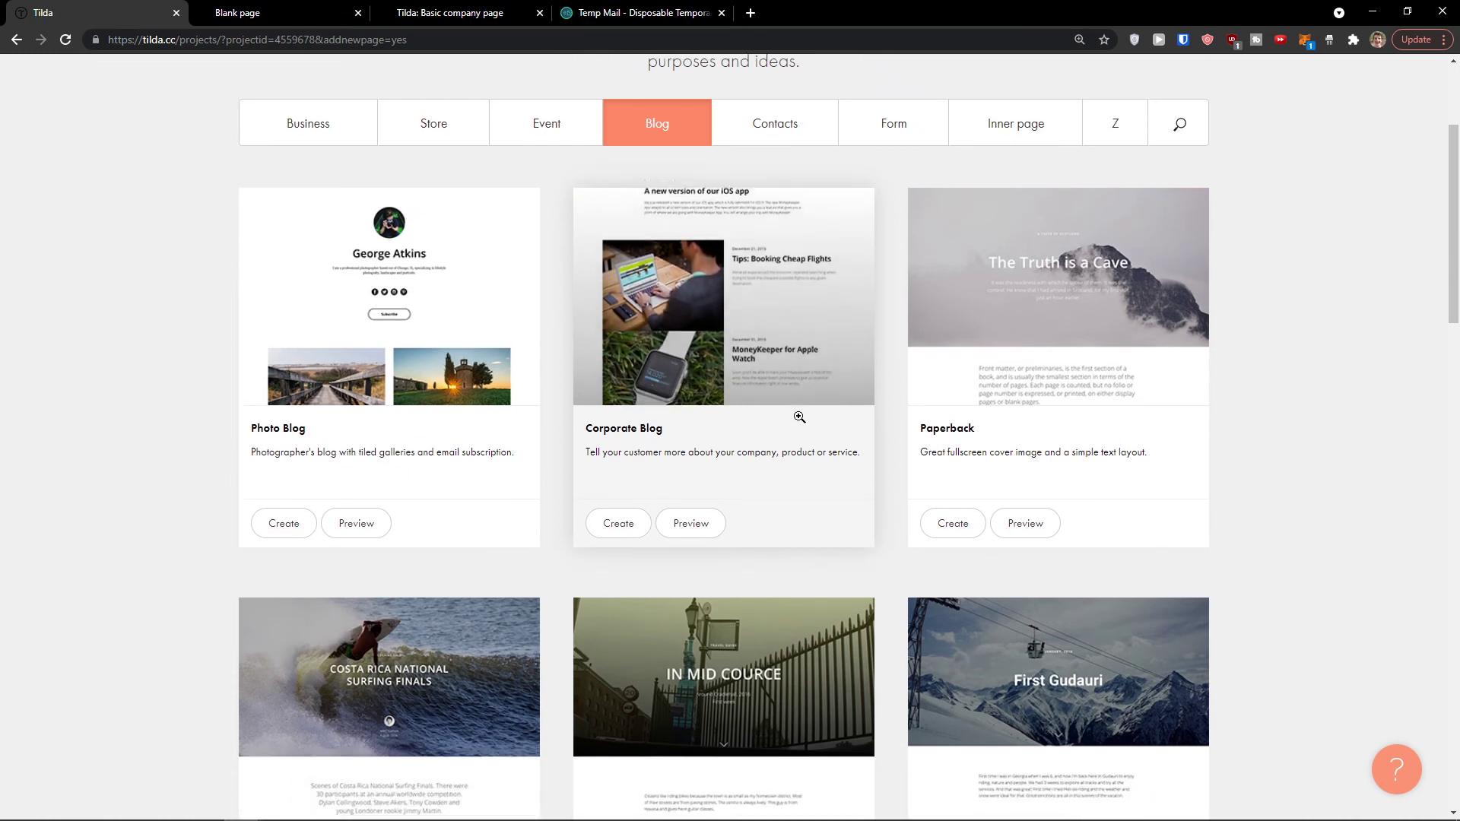
click(682, 431)
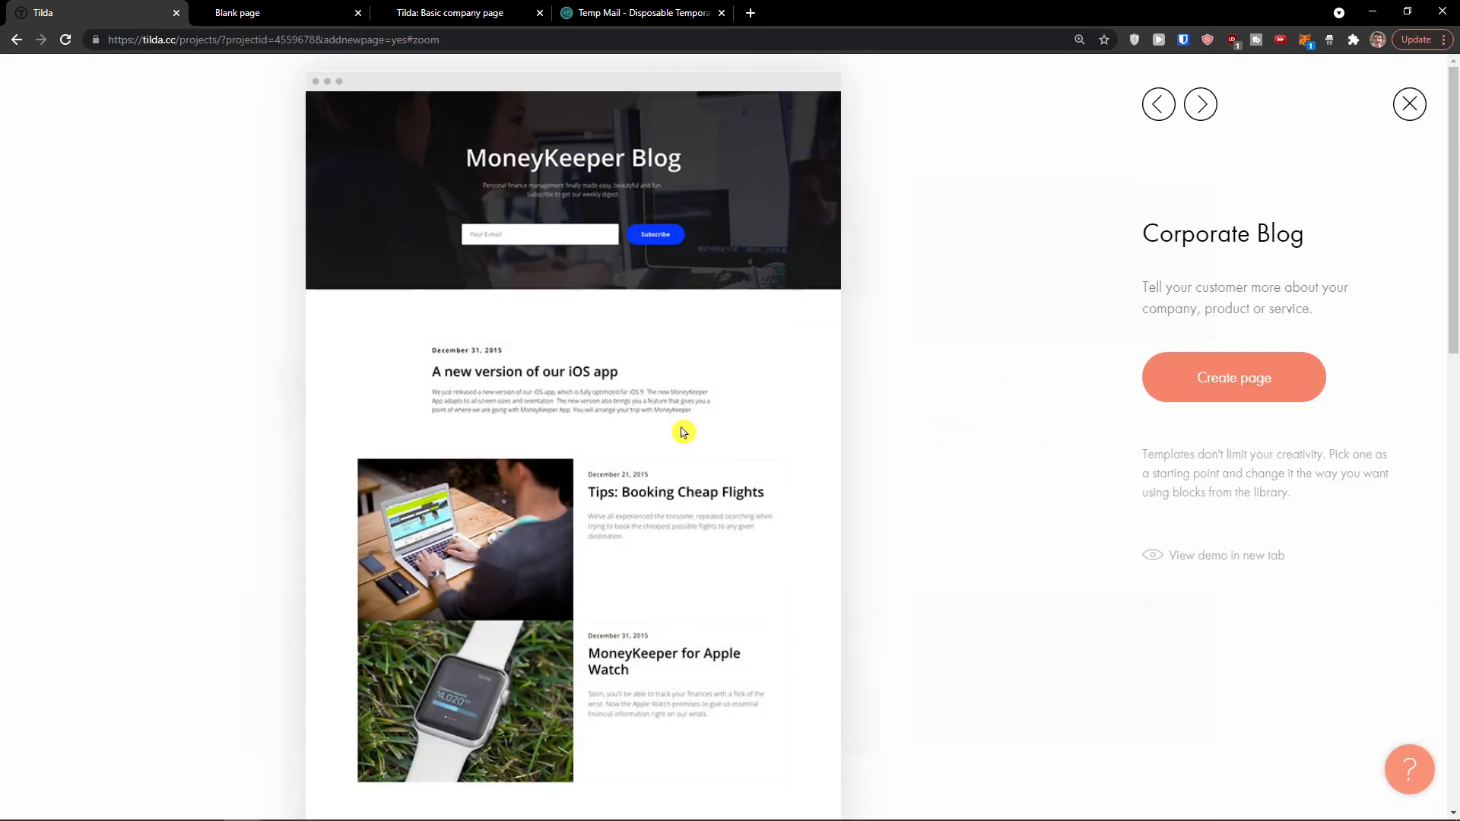
scroll(681, 430, down, 10)
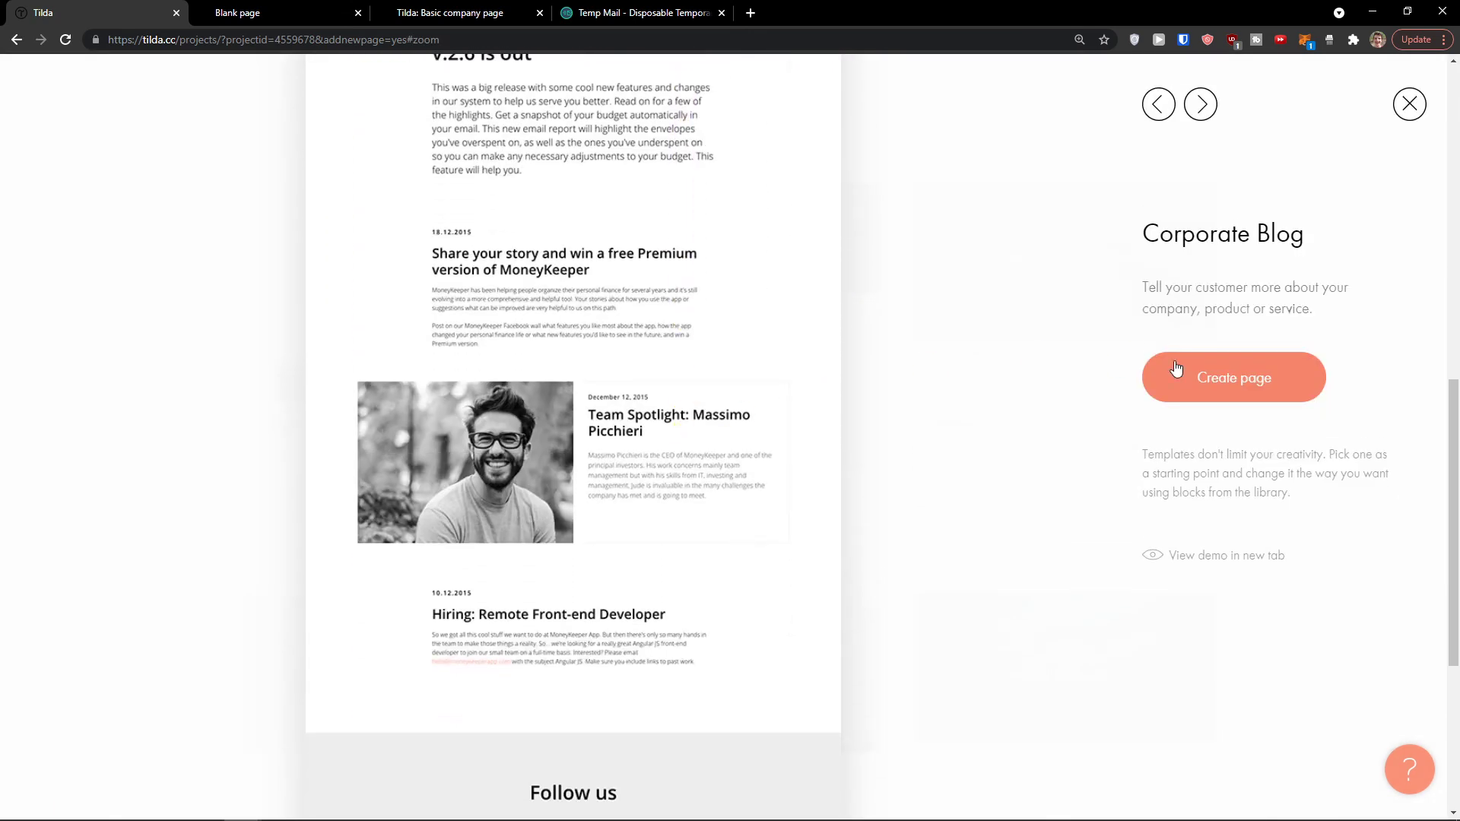
click(1214, 375)
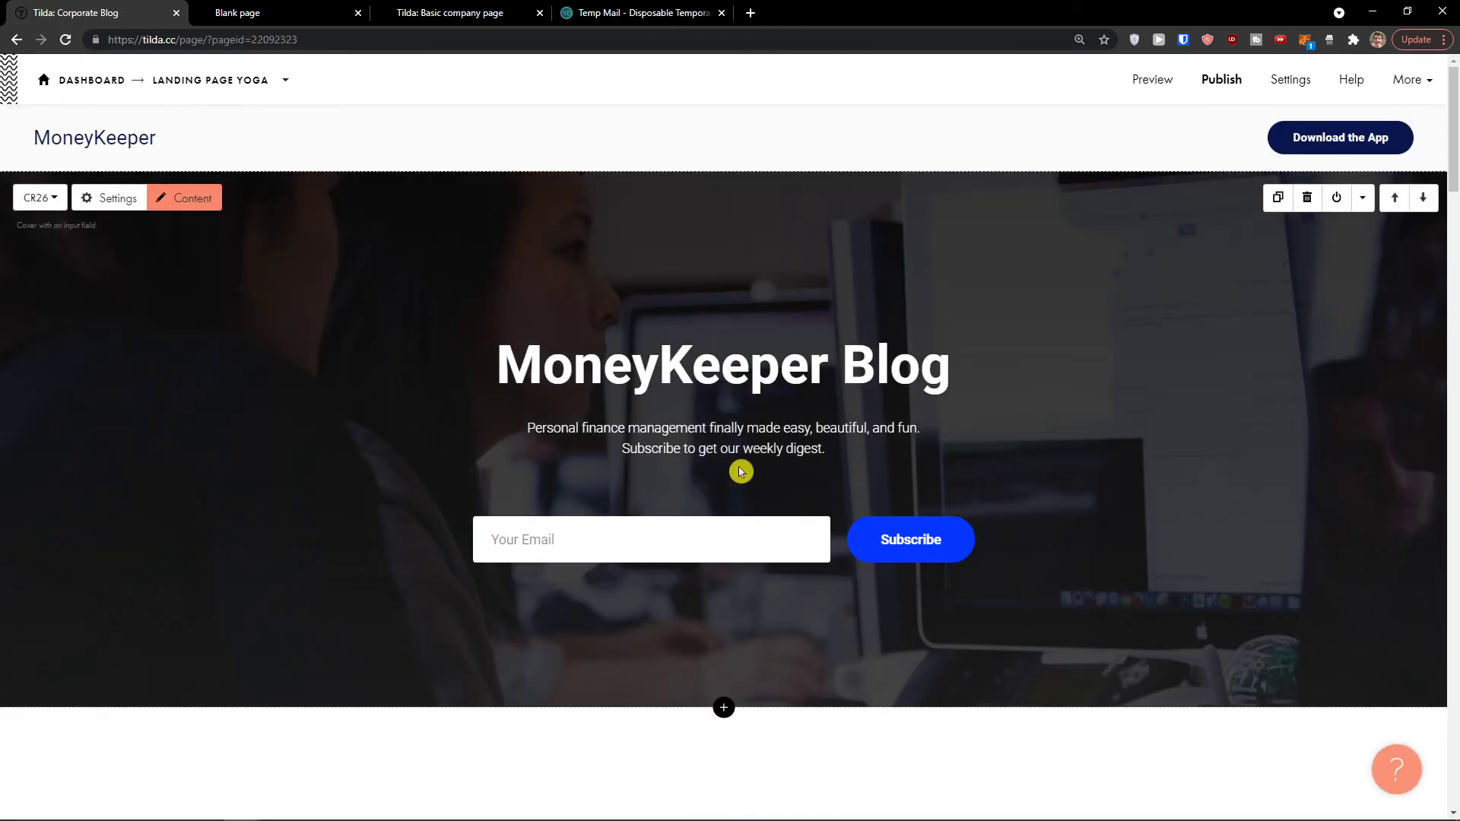
Step: Follow the Tips: Booking Cheap Flights post link, then go back to the blog page
scroll(742, 472, down, 7)
scroll(682, 473, down, 1)
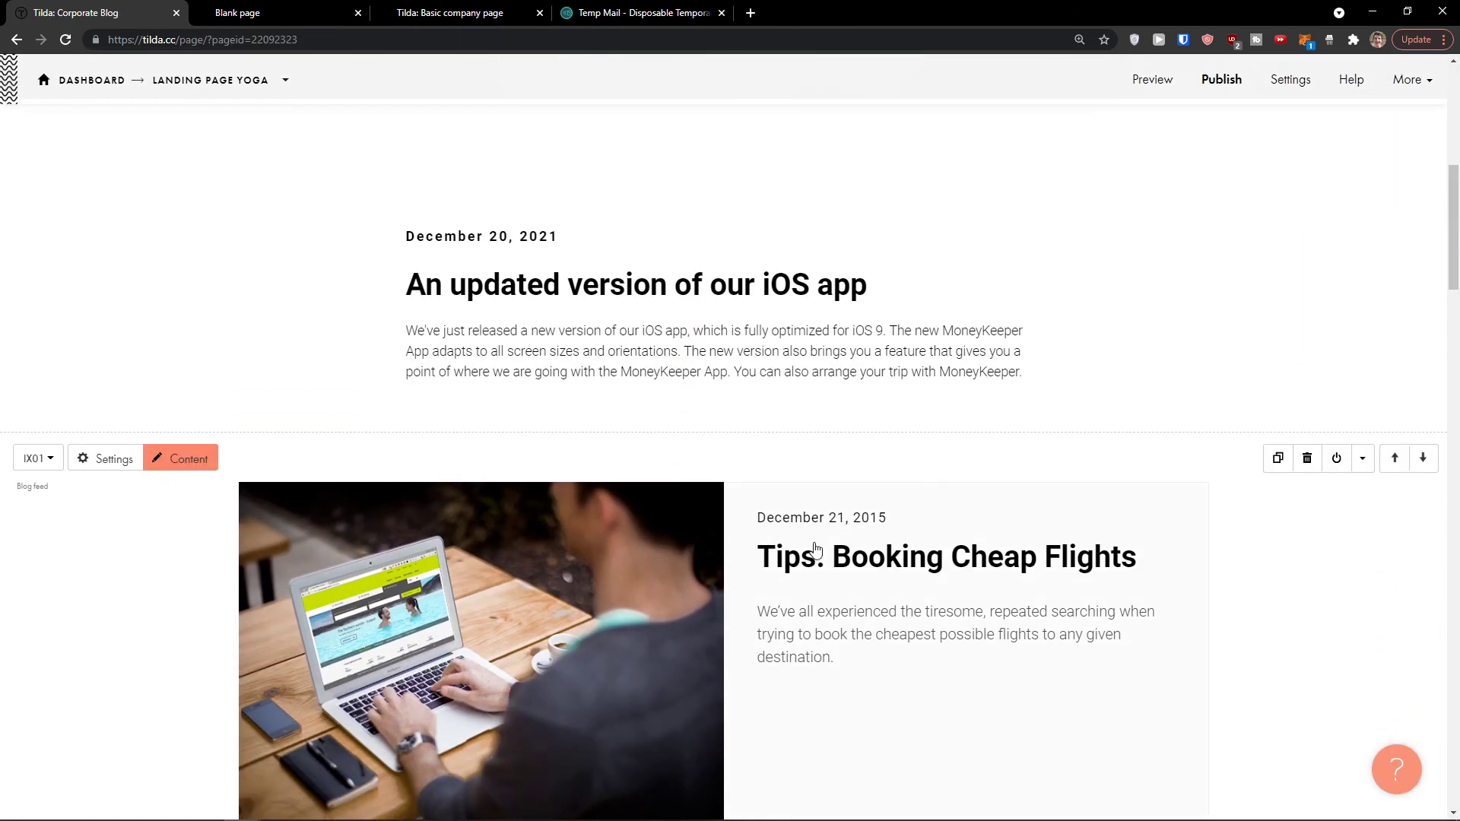
click(814, 548)
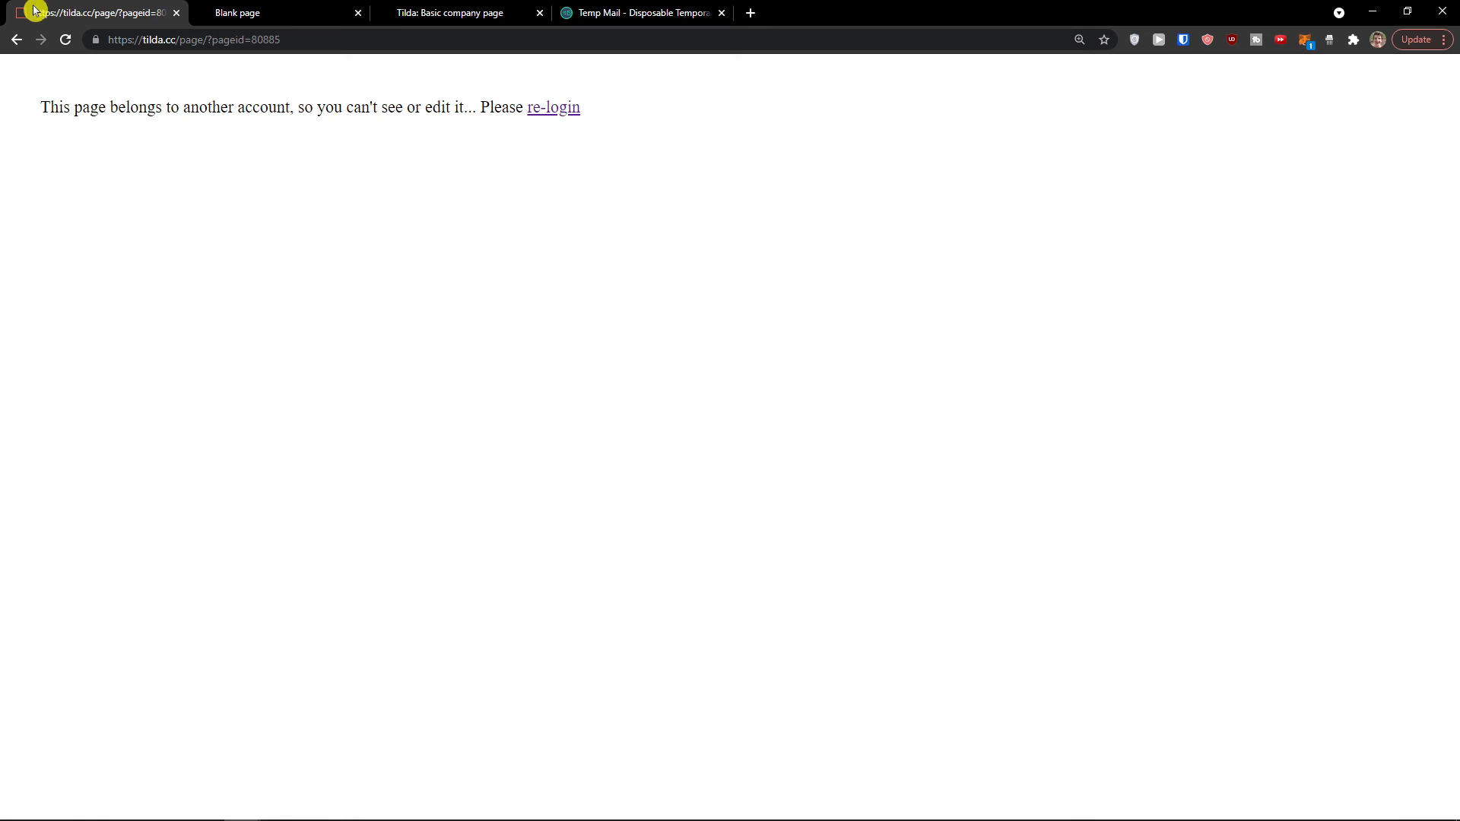
click(17, 40)
Step: Return to the top of the new page and select the MoneyKeeper Blog cover block
scroll(788, 555, down, 7)
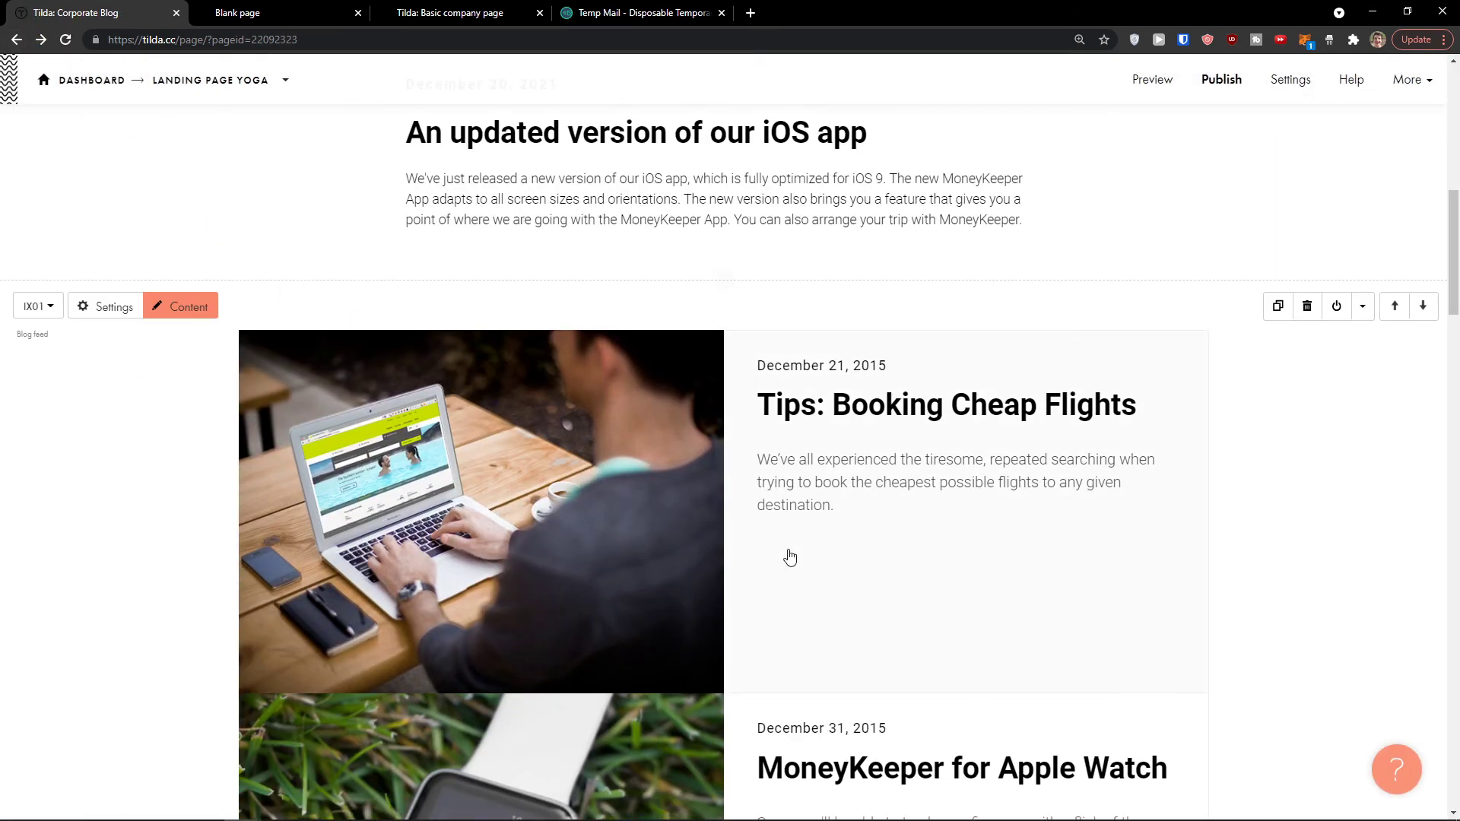
scroll(637, 610, up, 3)
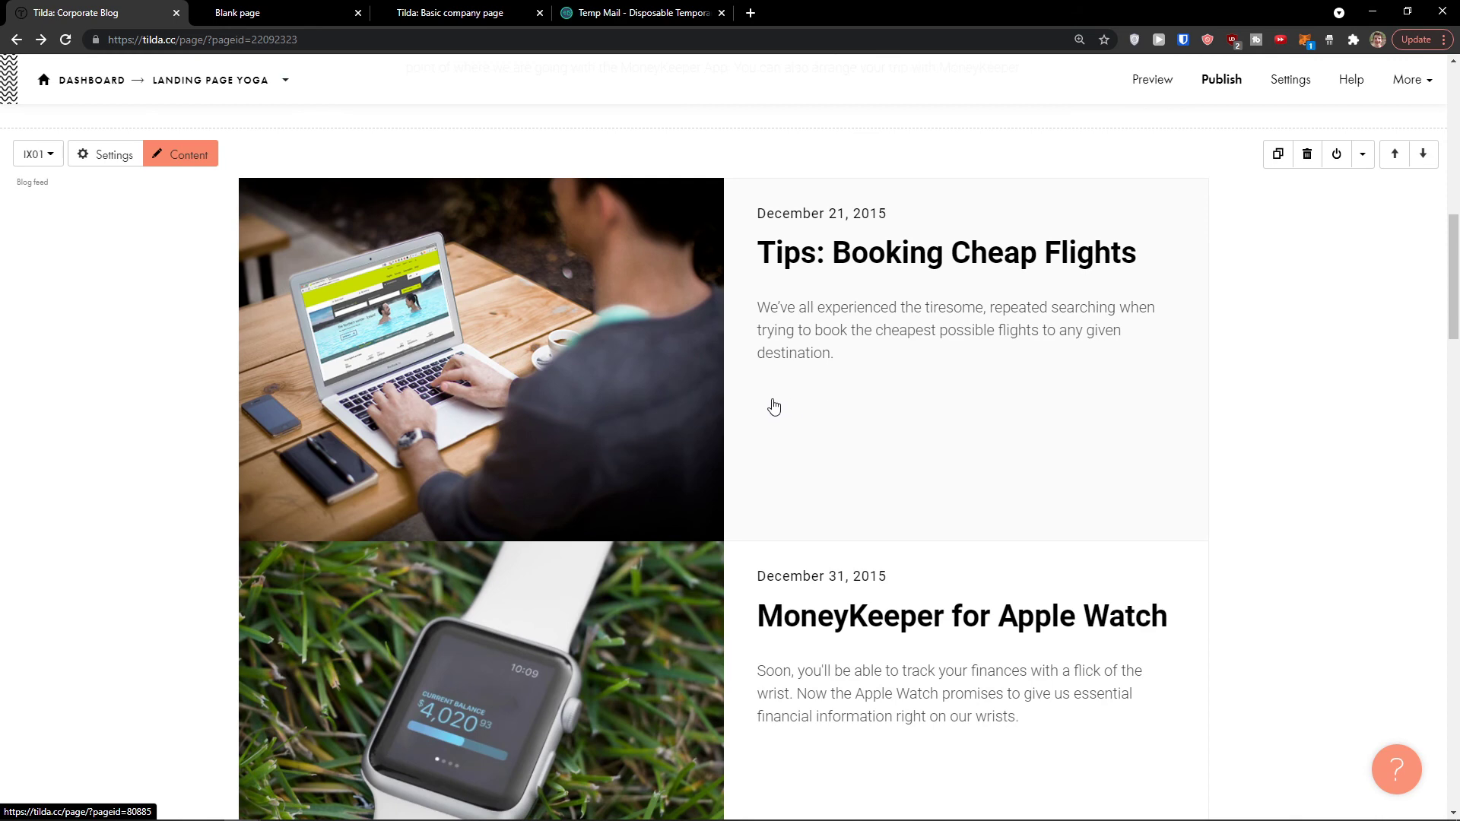
scroll(774, 408, up, 8)
scroll(774, 503, down, 3)
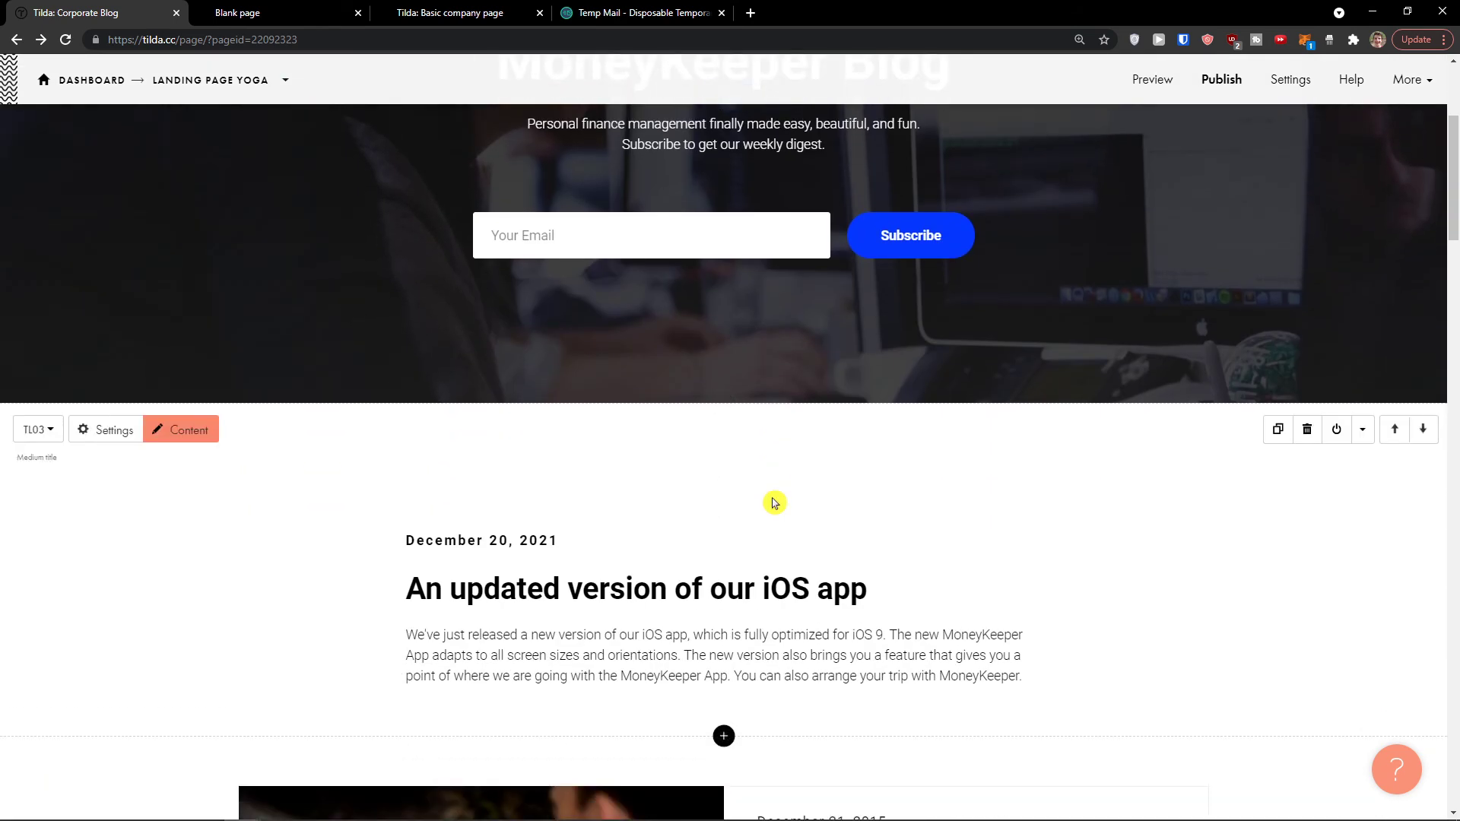
scroll(774, 503, up, 3)
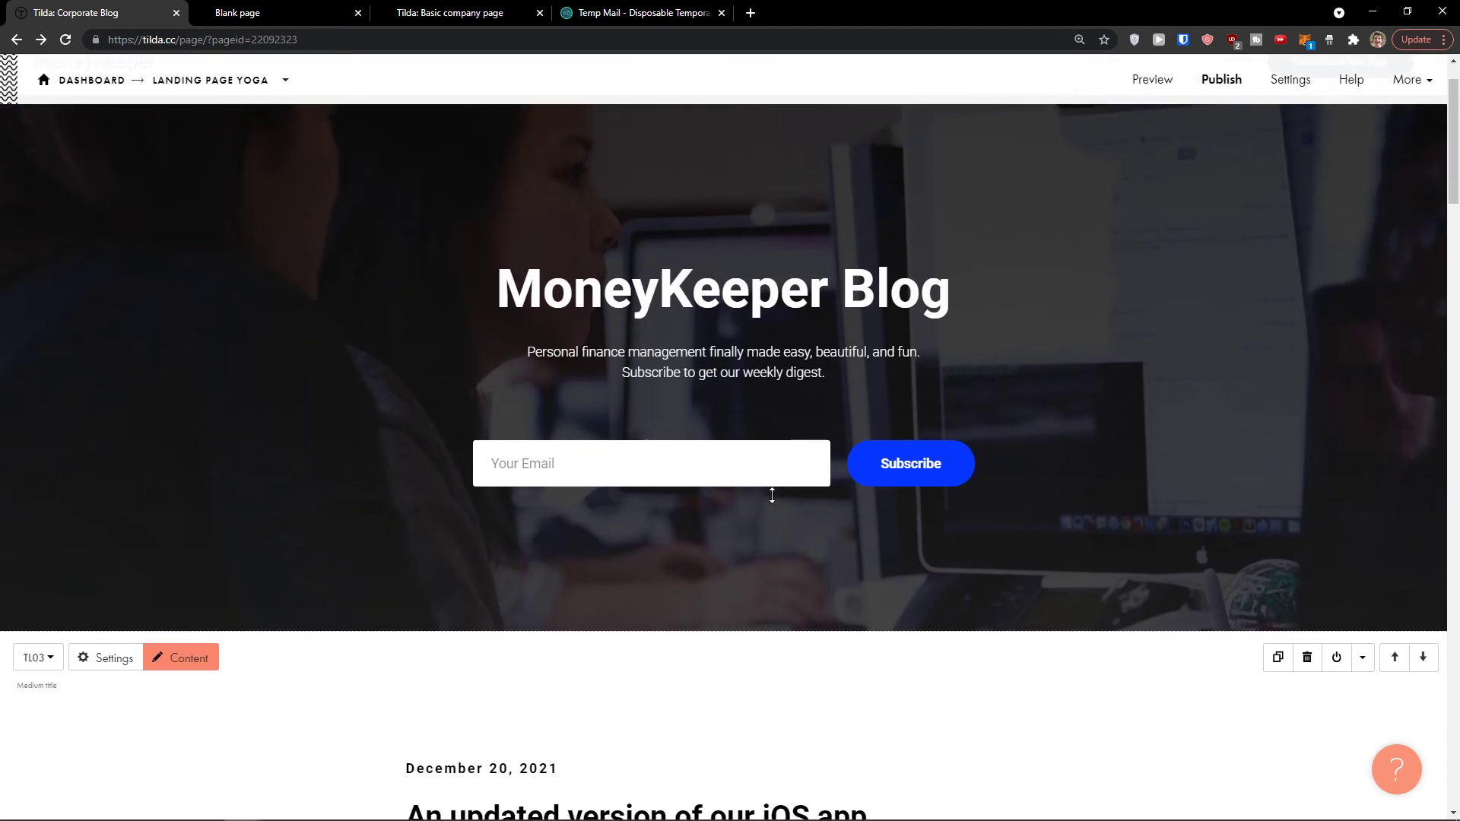
click(773, 500)
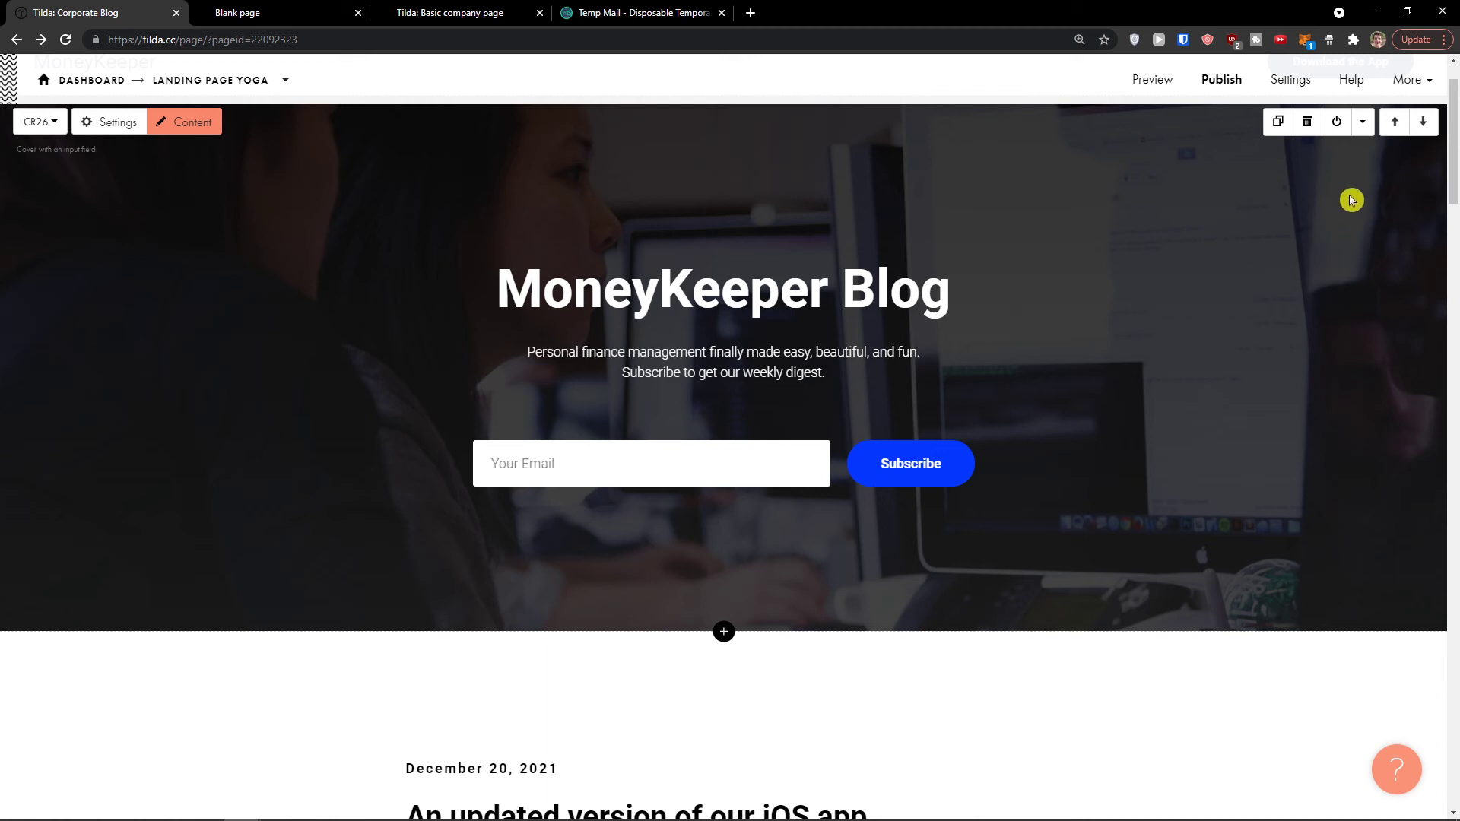
click(1424, 82)
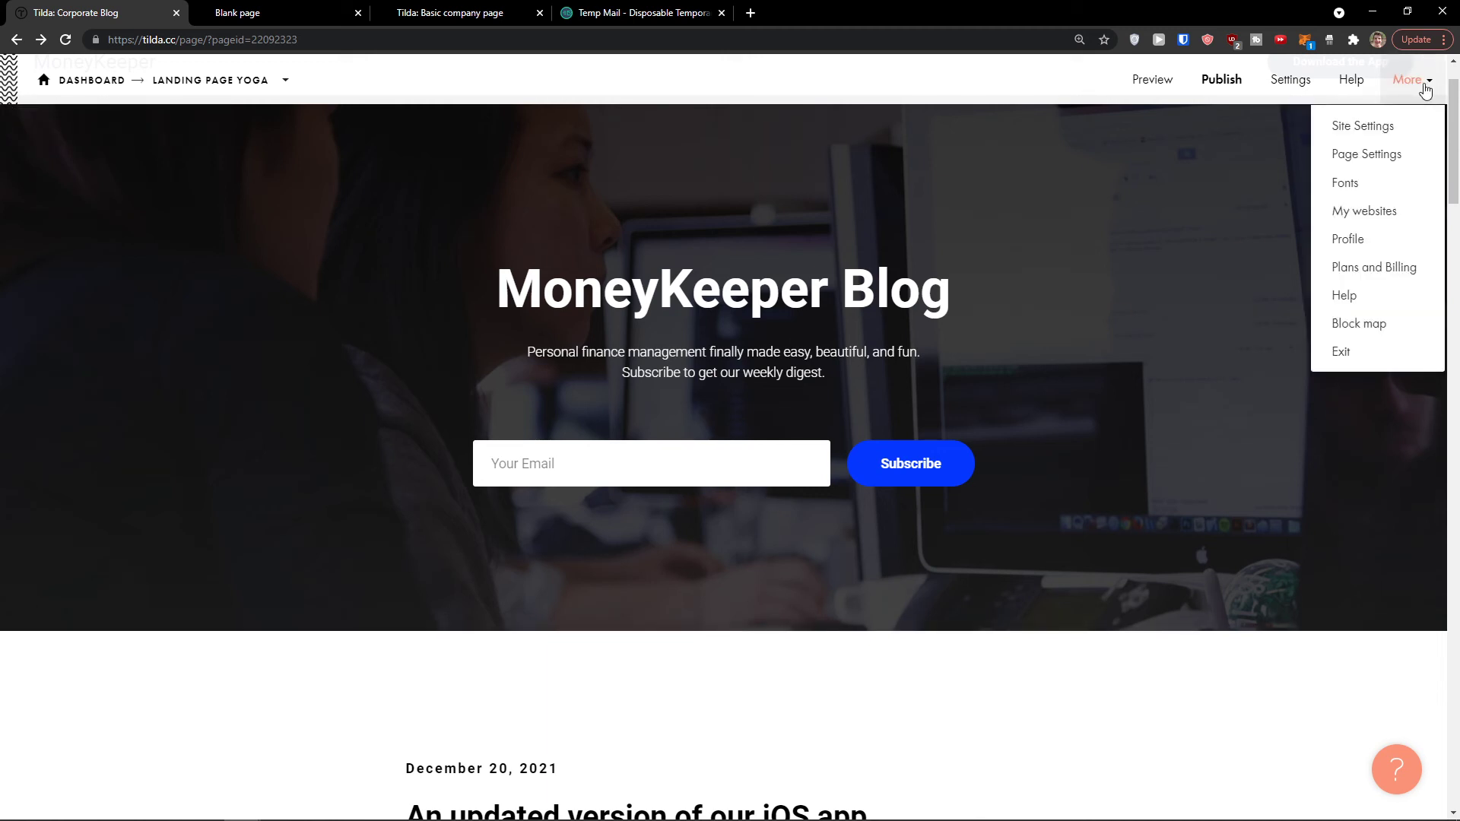
scroll(730, 462, down, 5)
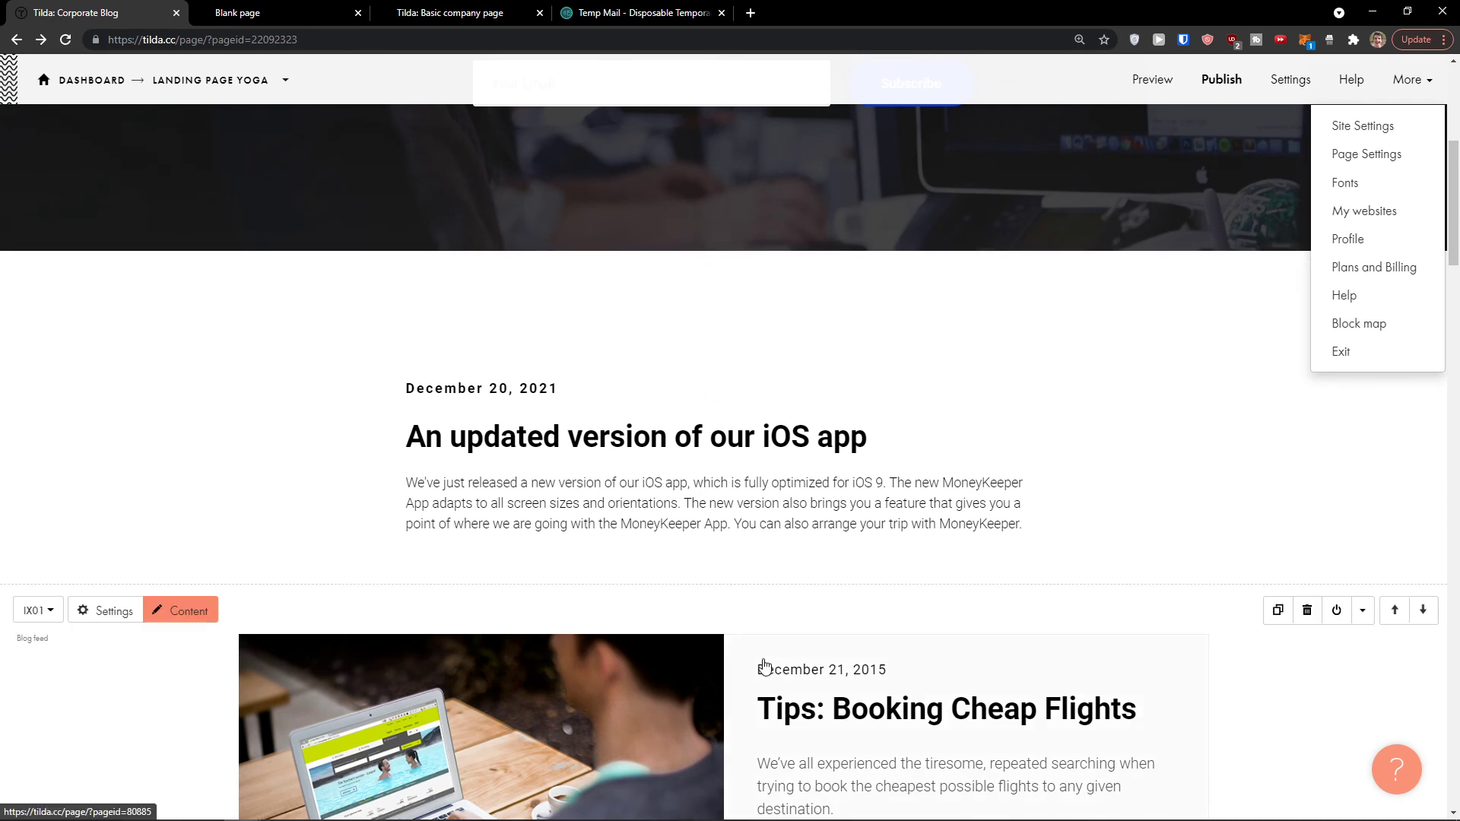
click(93, 611)
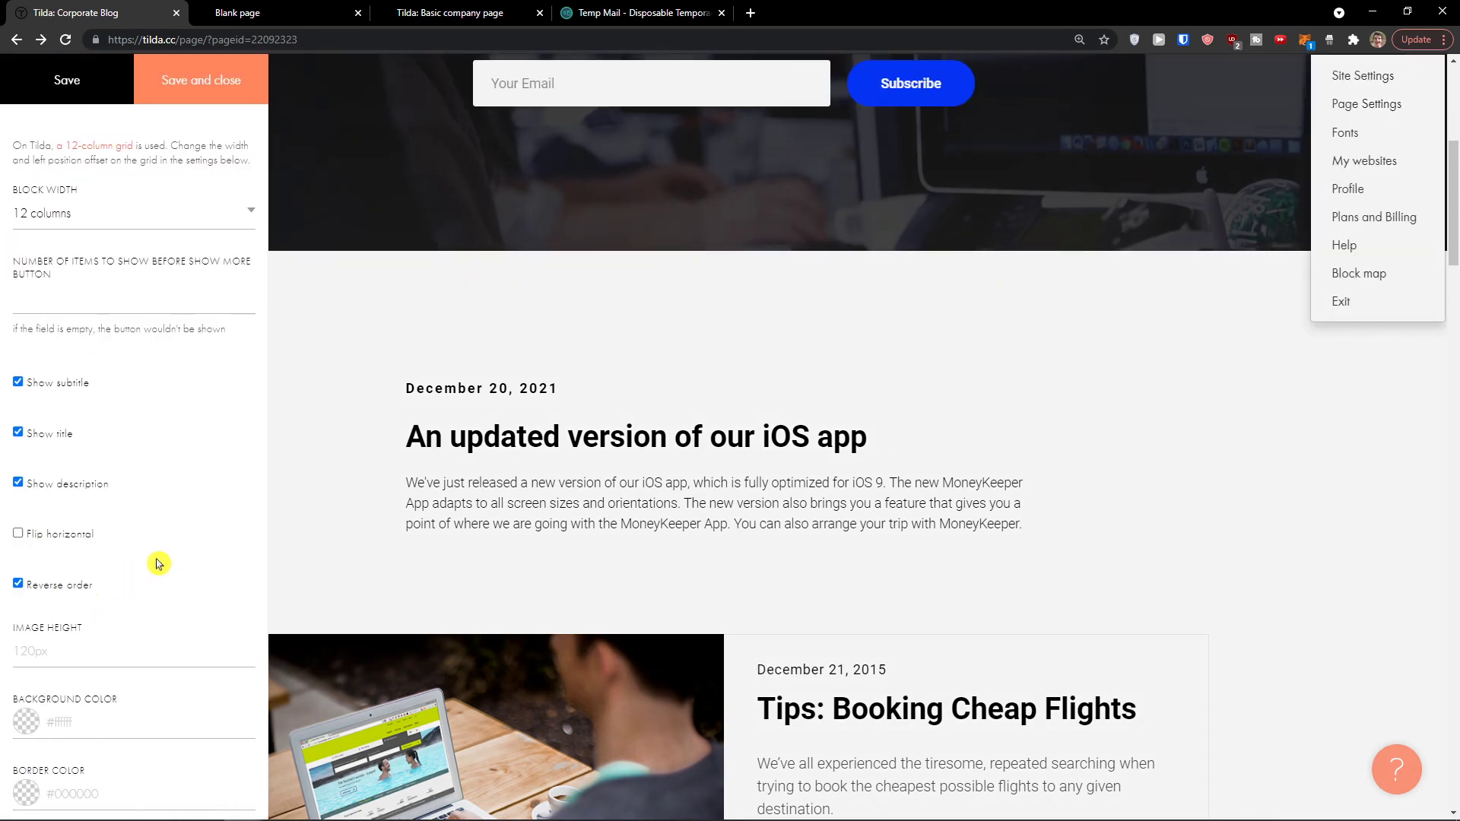
click(305, 574)
scroll(91, 578, down, 1)
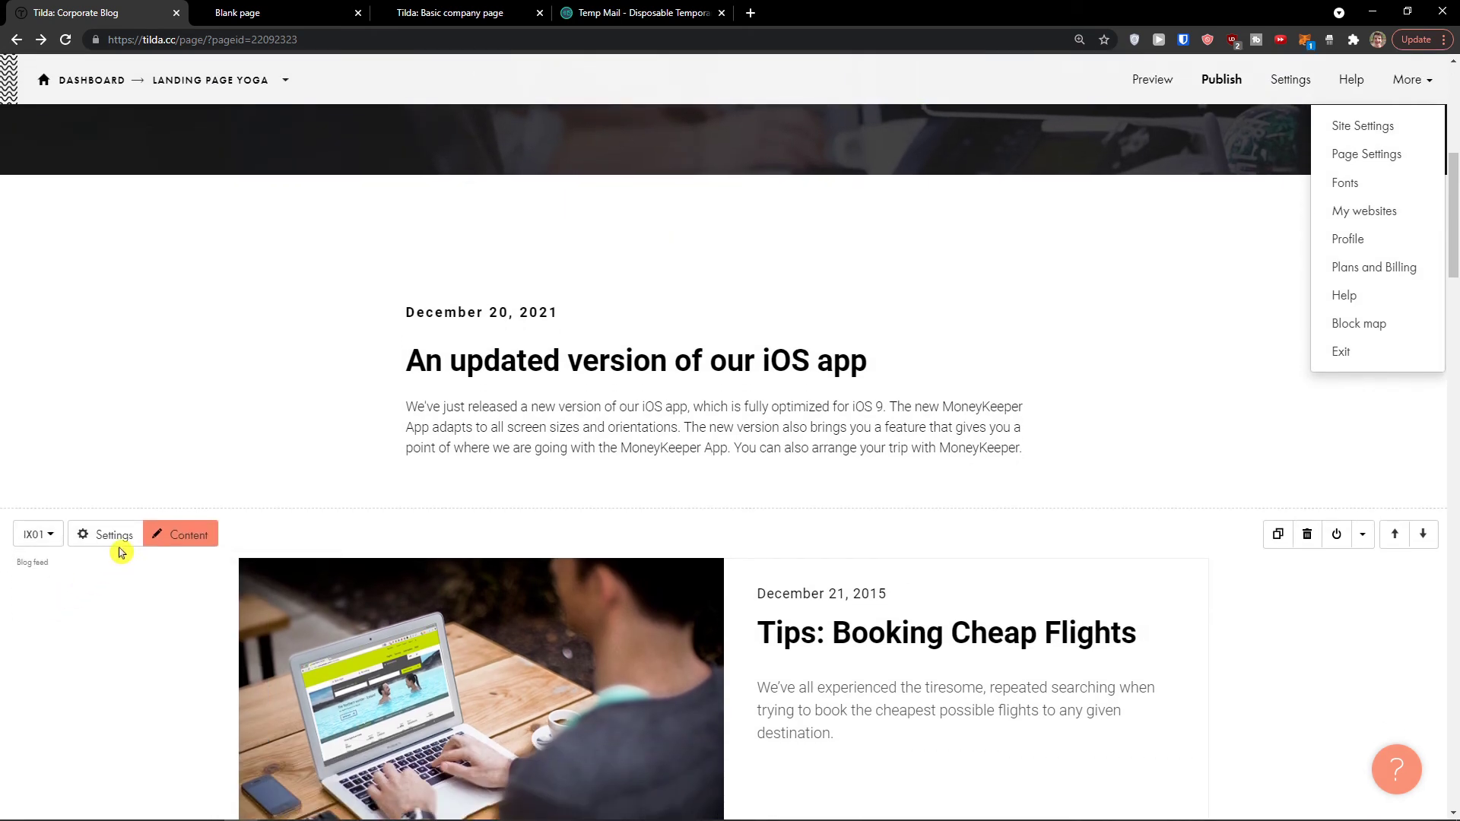
click(115, 537)
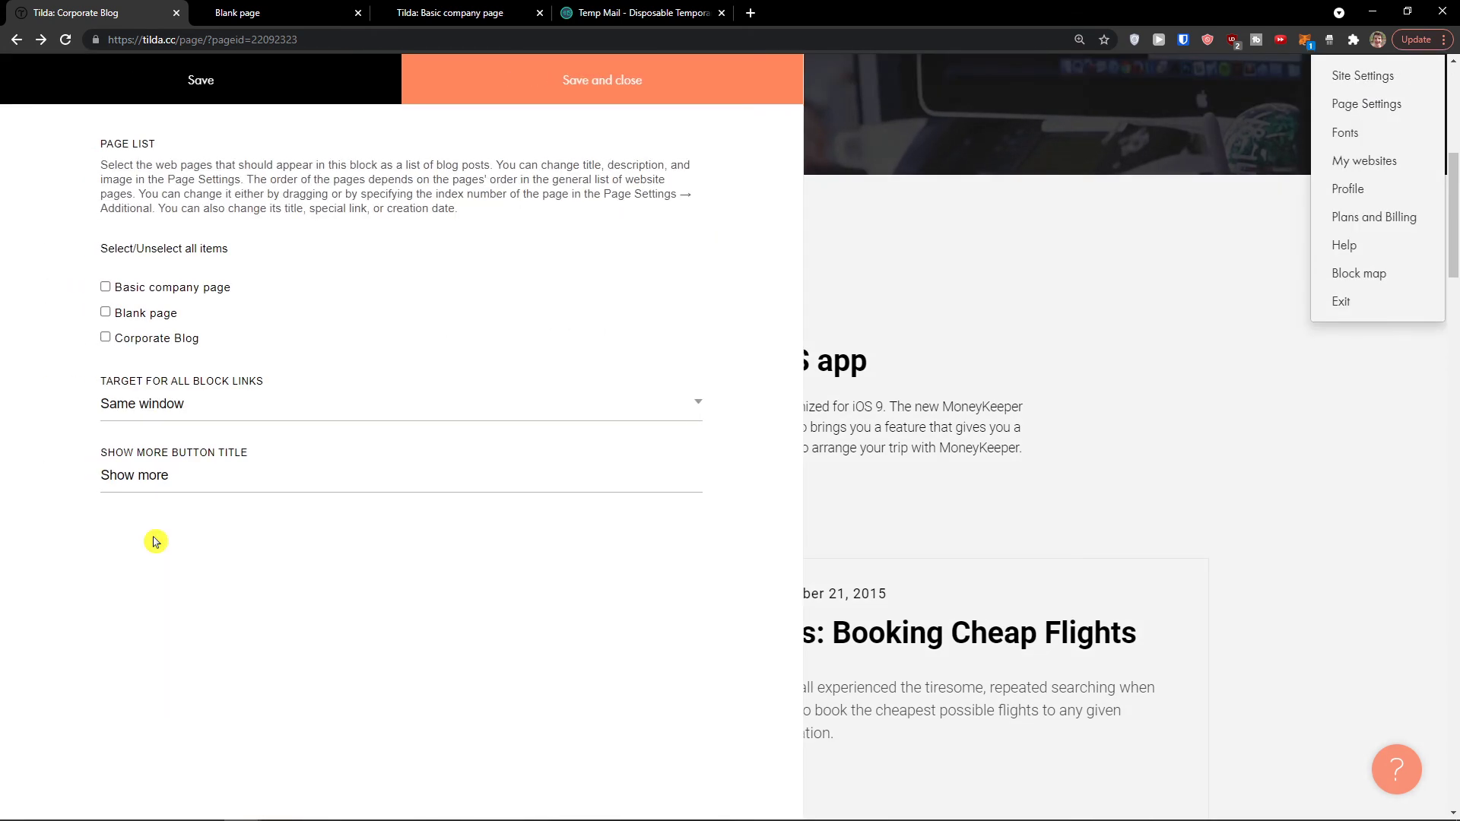
click(1045, 501)
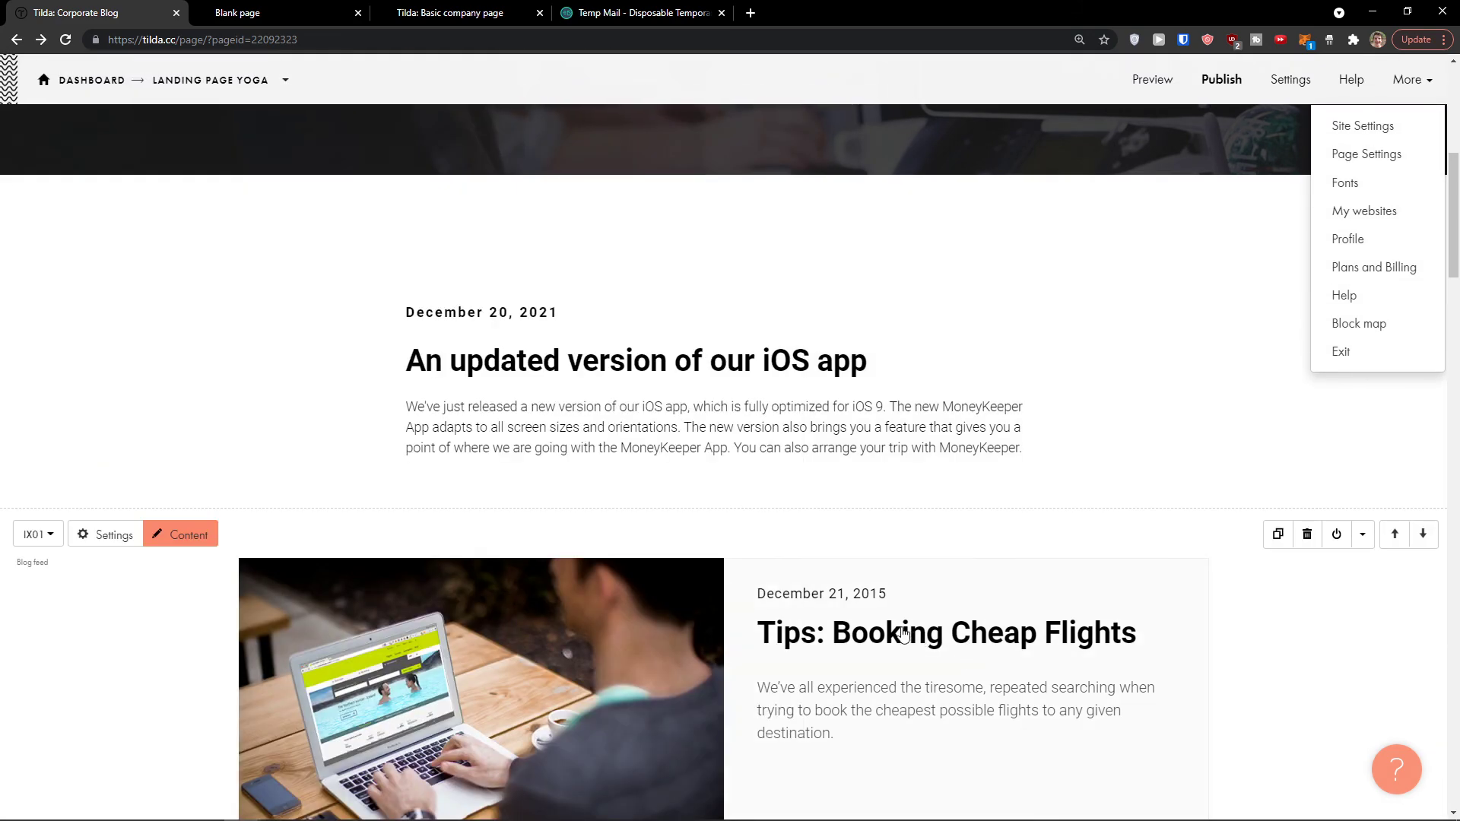
scroll(645, 644, down, 2)
click(544, 632)
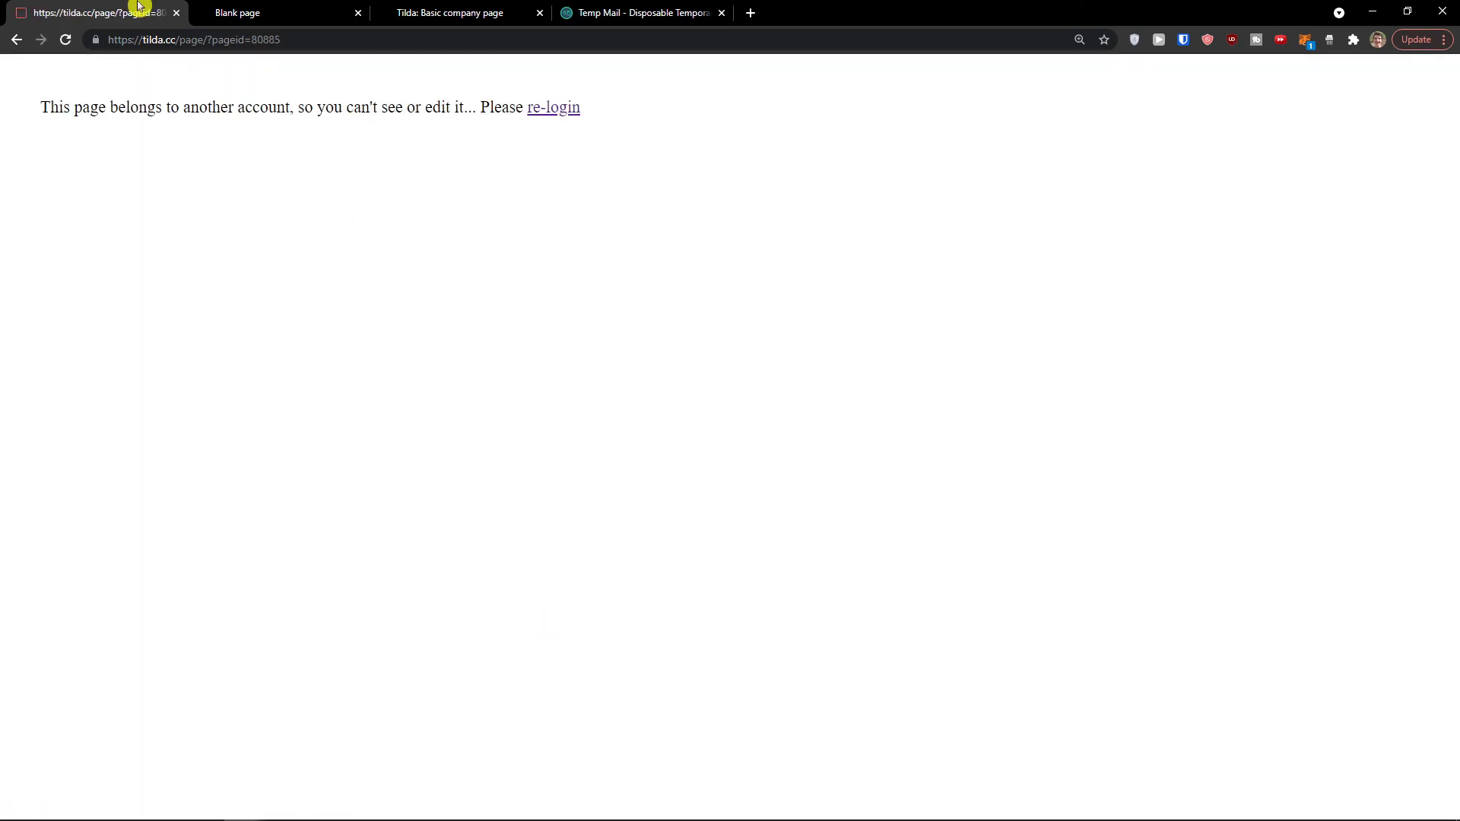
click(16, 40)
scroll(385, 358, down, 5)
scroll(639, 375, up, 5)
scroll(644, 467, down, 5)
scroll(644, 467, down, 7)
scroll(760, 222, down, 3)
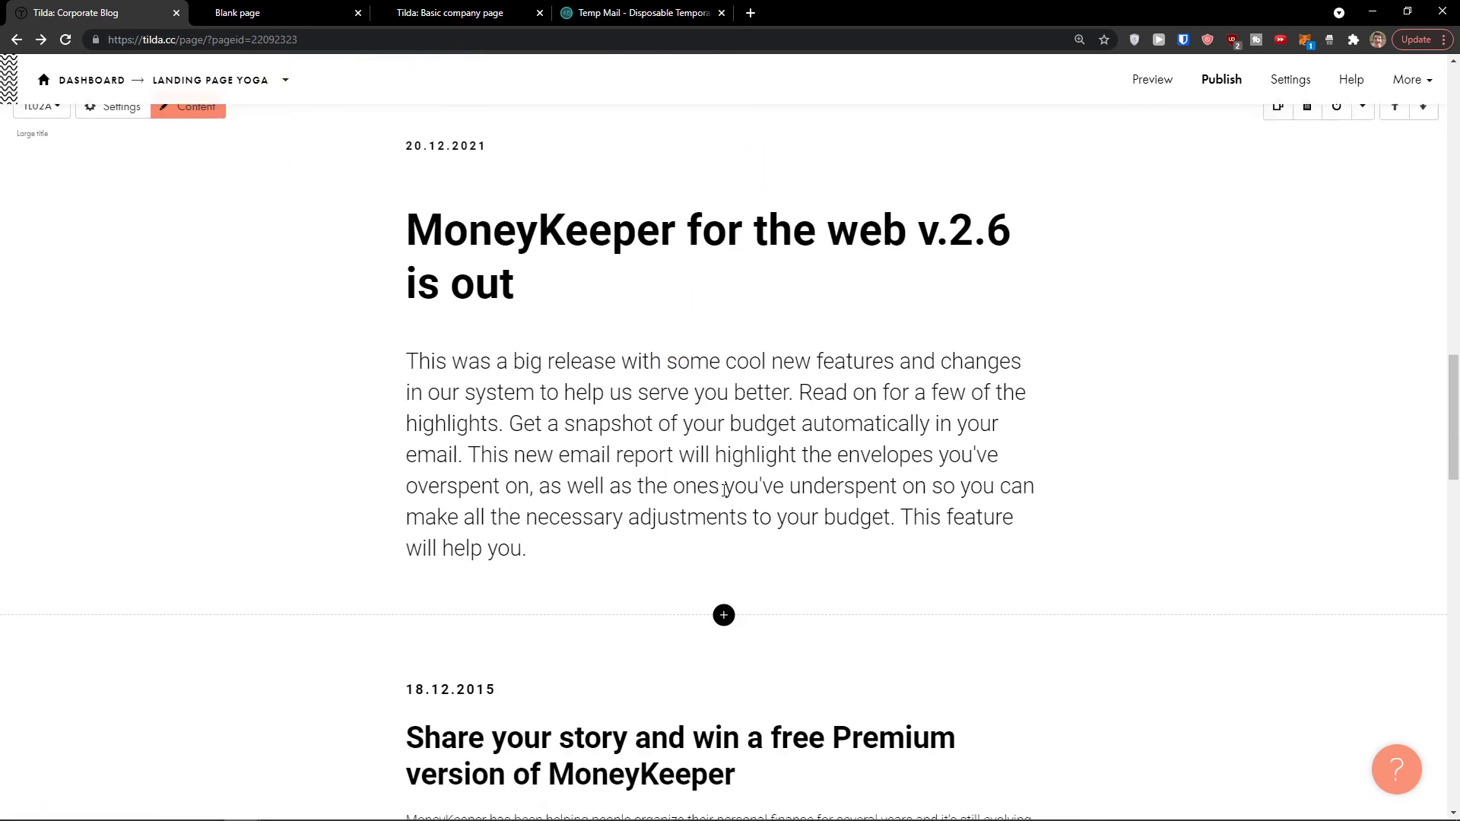
Step: Insert a TL01 X-Large title block after the v.2.6 post
click(724, 566)
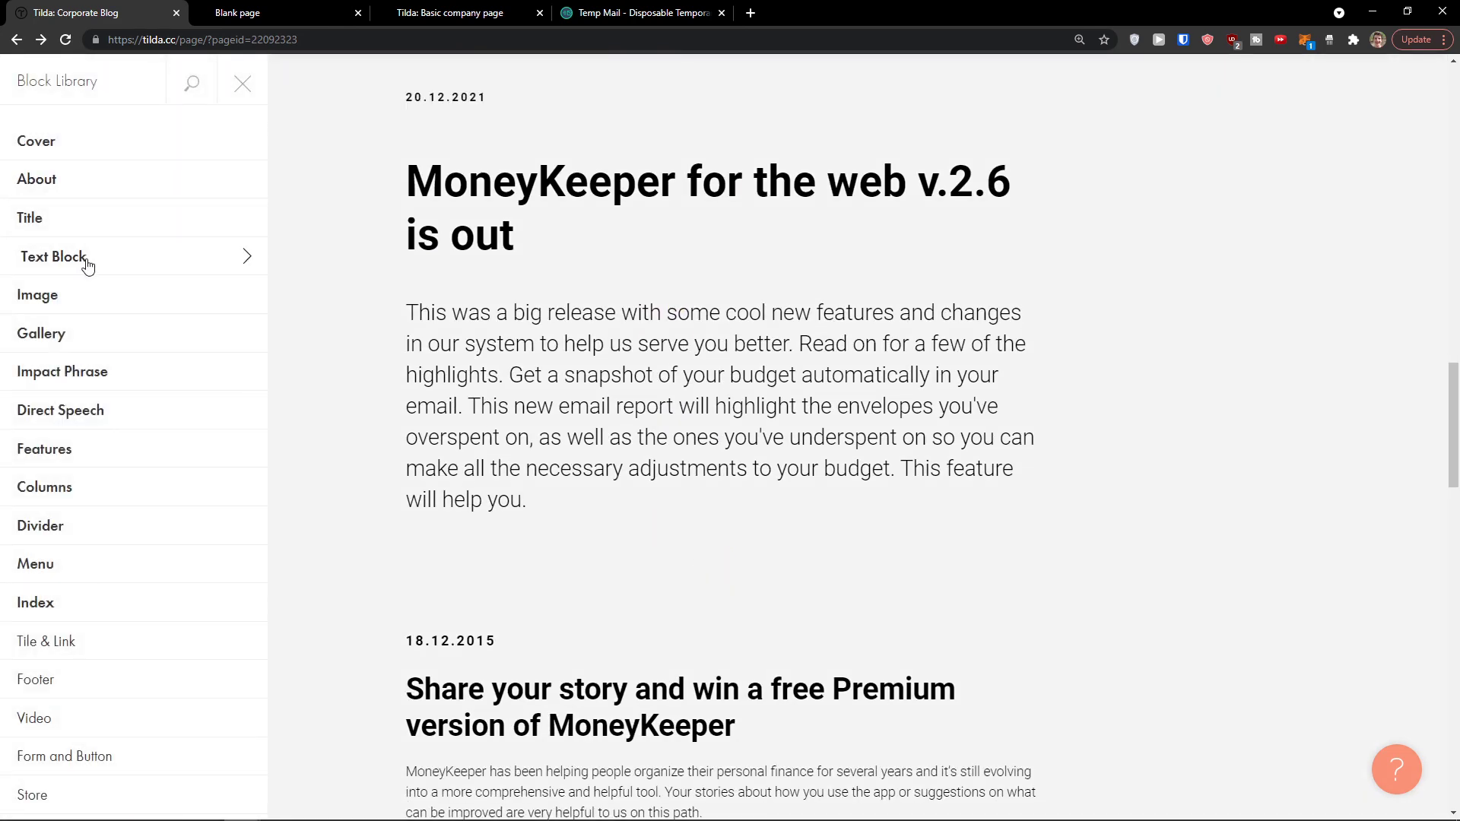
click(86, 264)
click(91, 222)
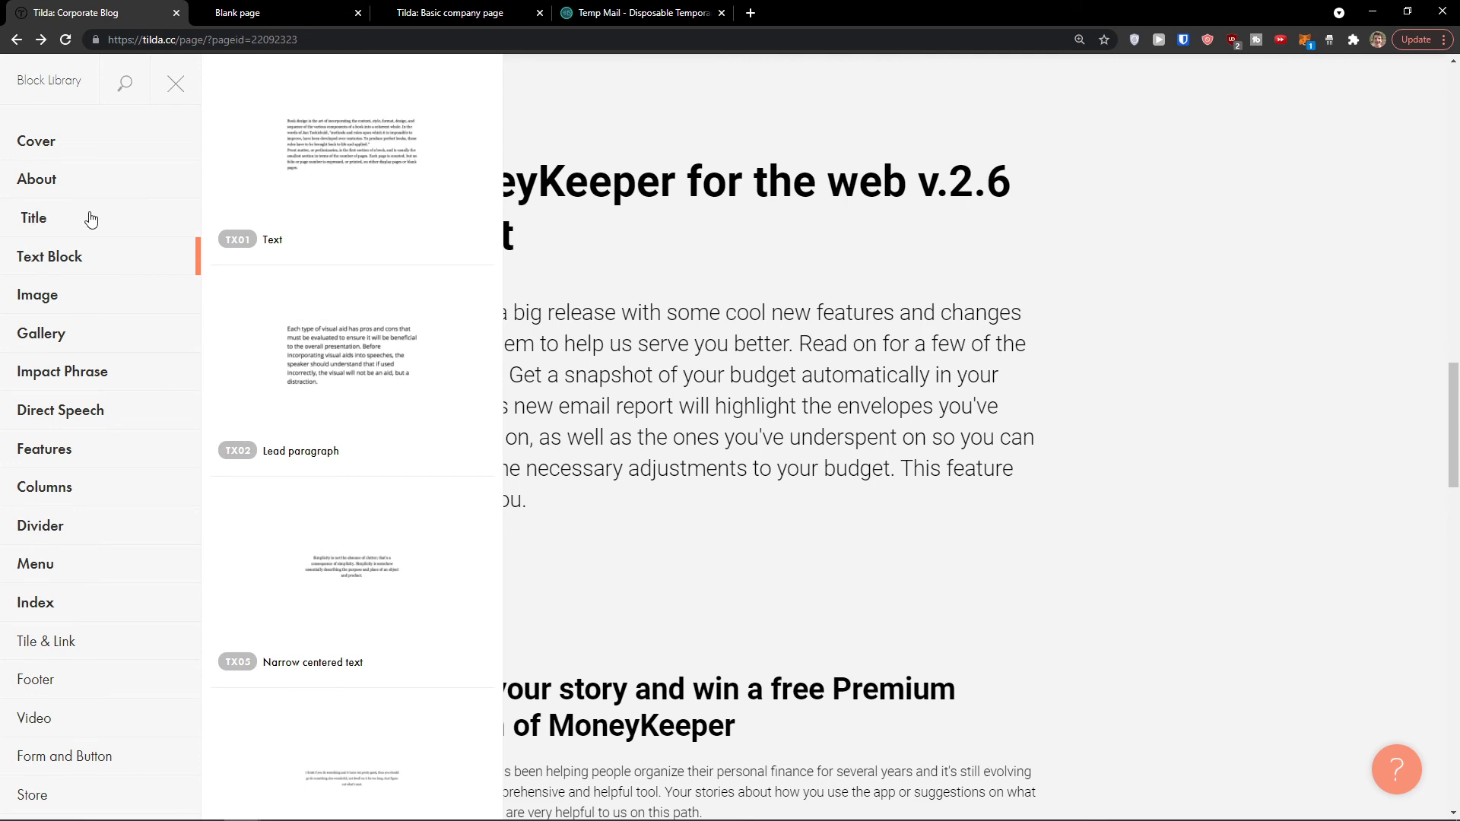
click(308, 165)
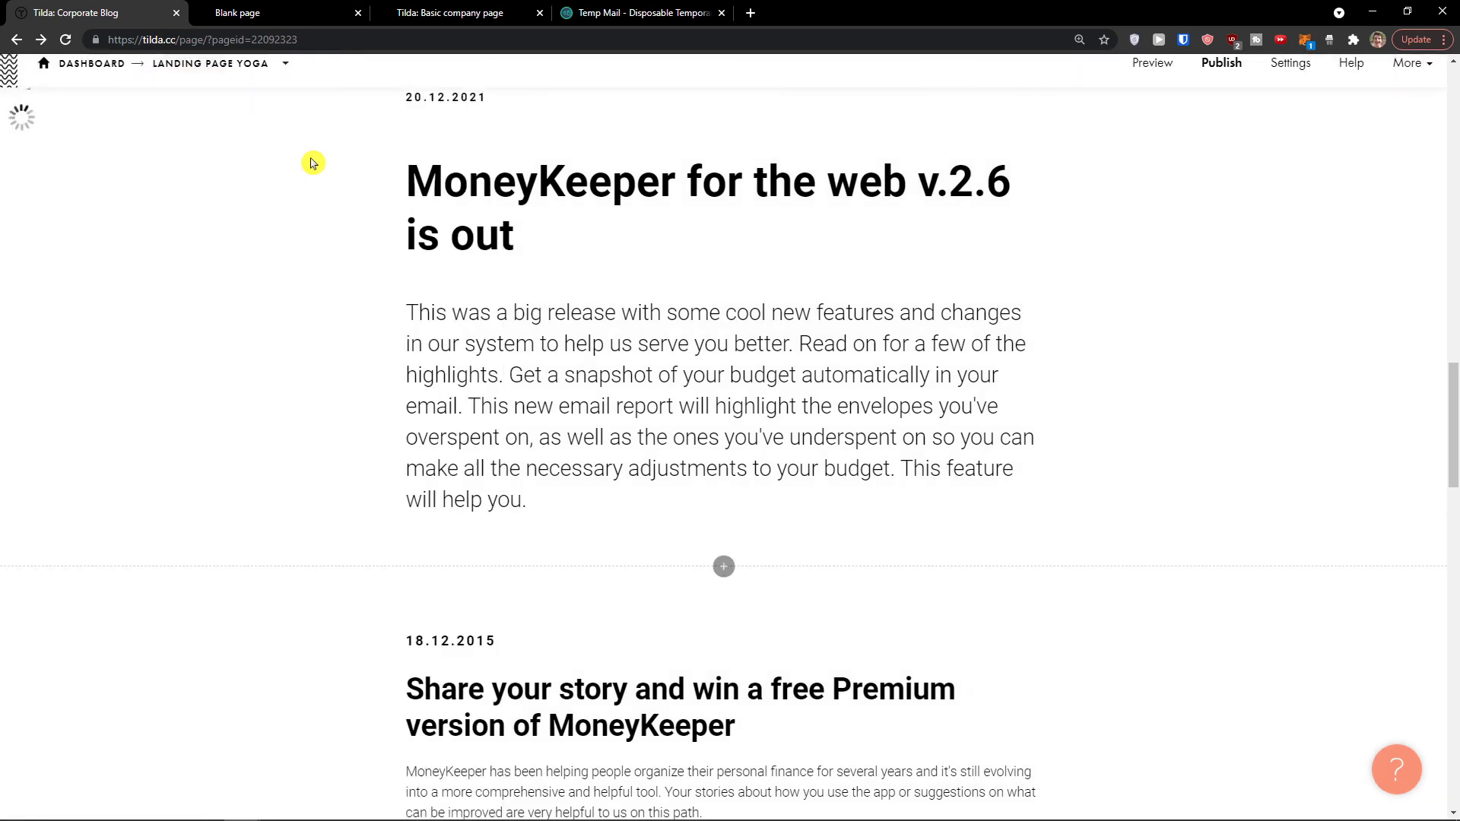
Step: Open the block library below the Share your story post and browse title and image designs
scroll(520, 509, up, 5)
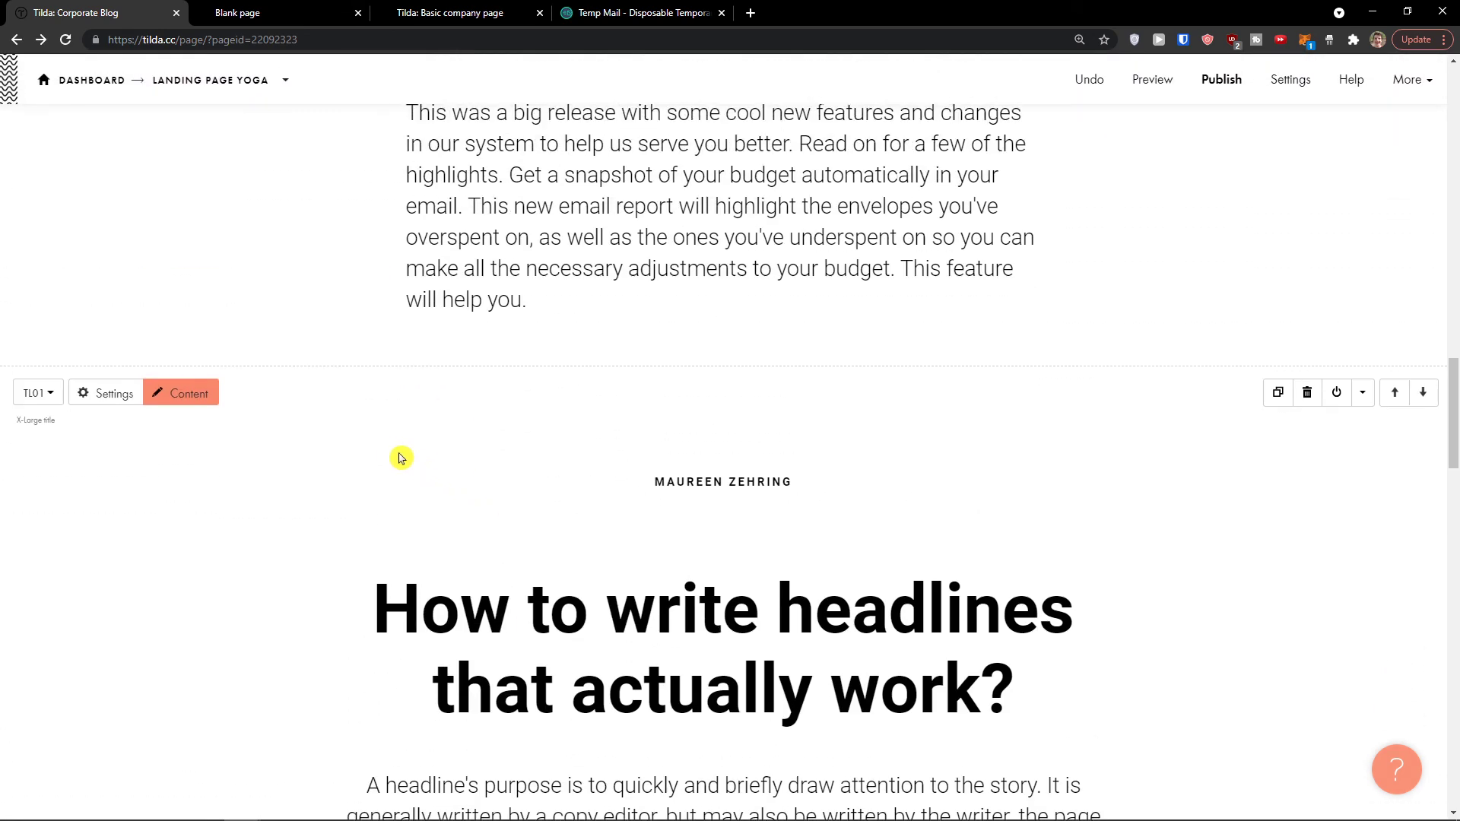
scroll(380, 449, down, 9)
scroll(335, 437, down, 6)
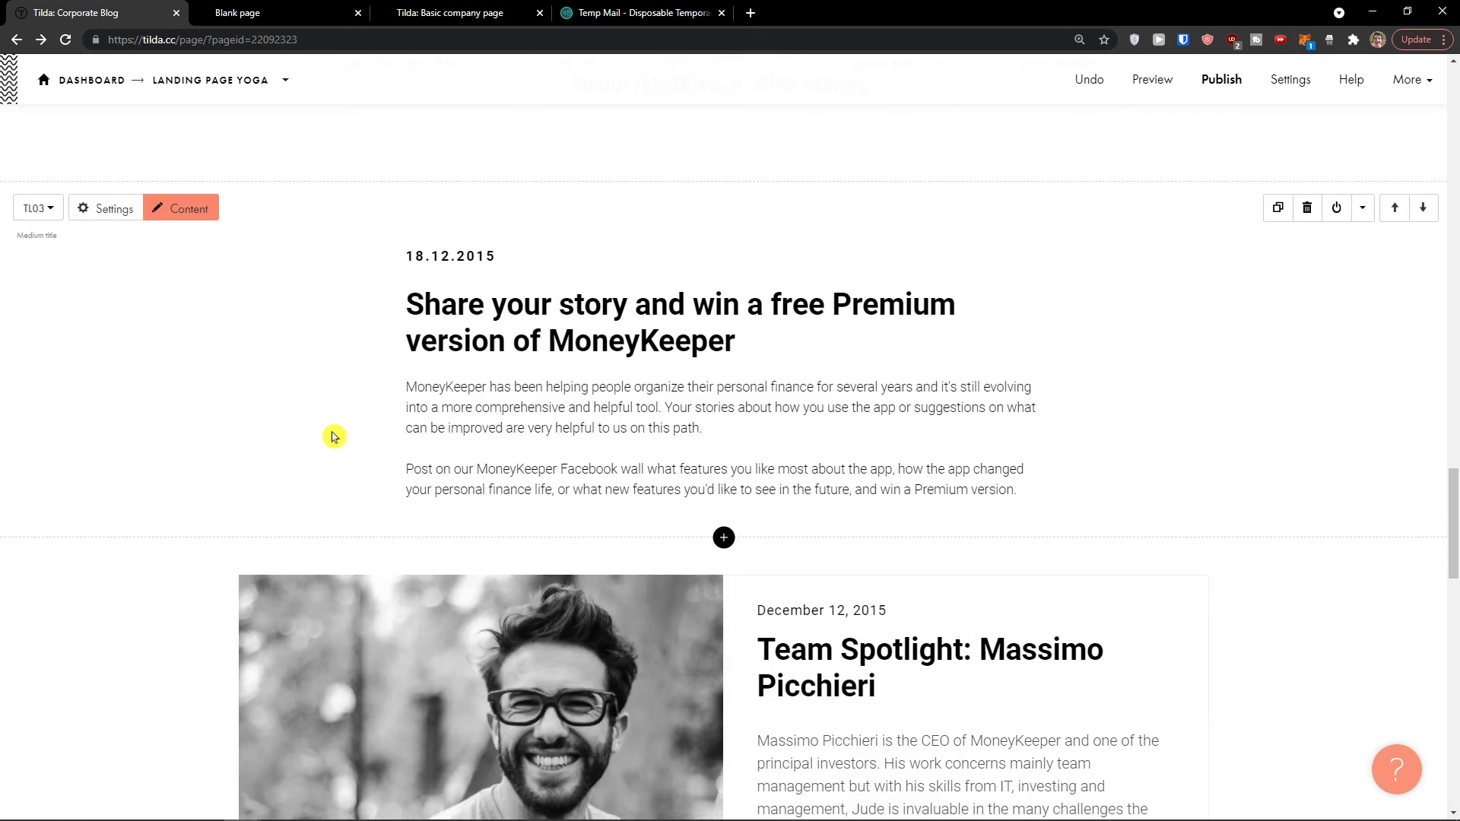
click(724, 314)
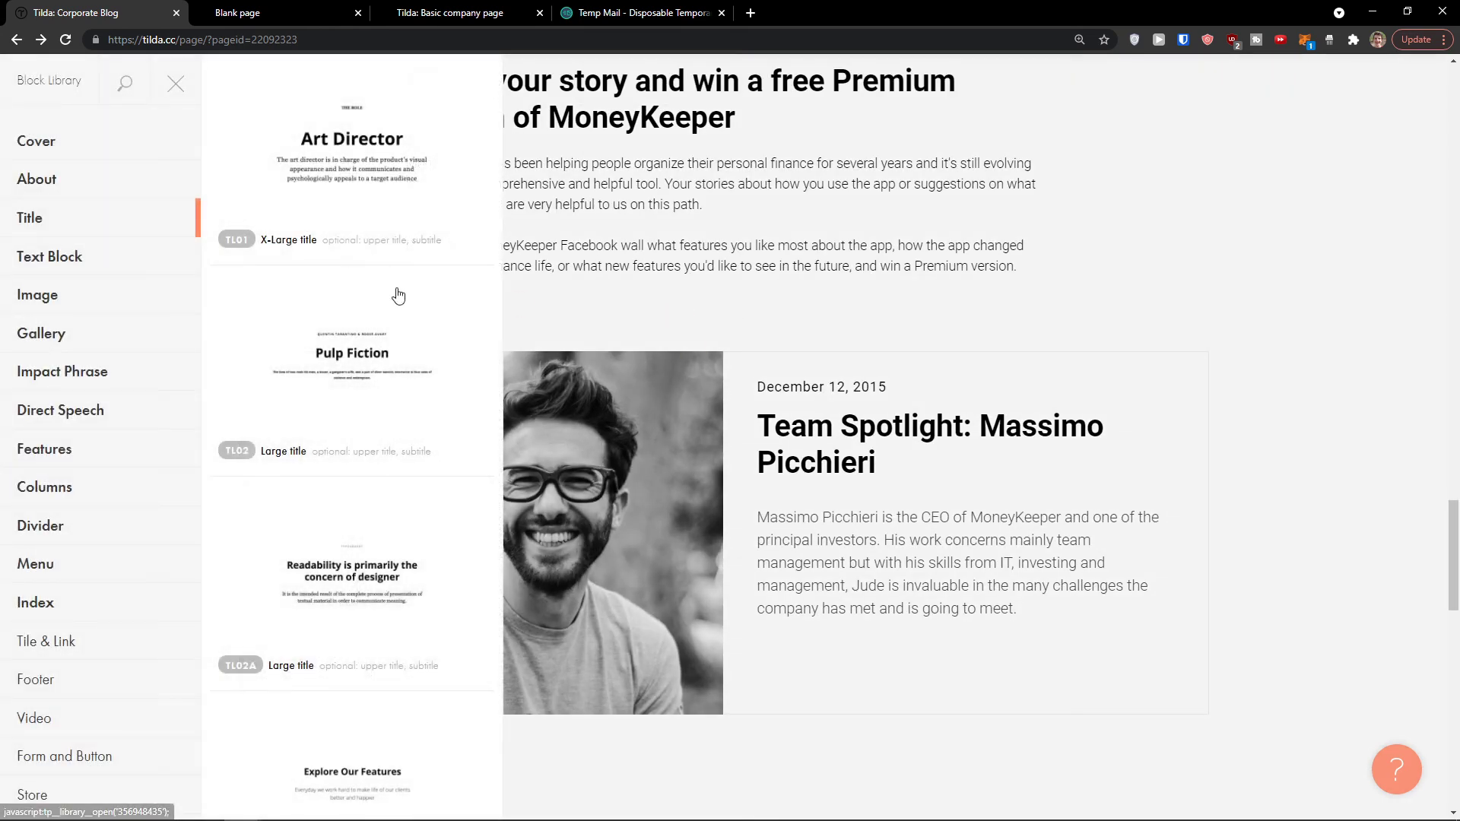
scroll(350, 426, down, 5)
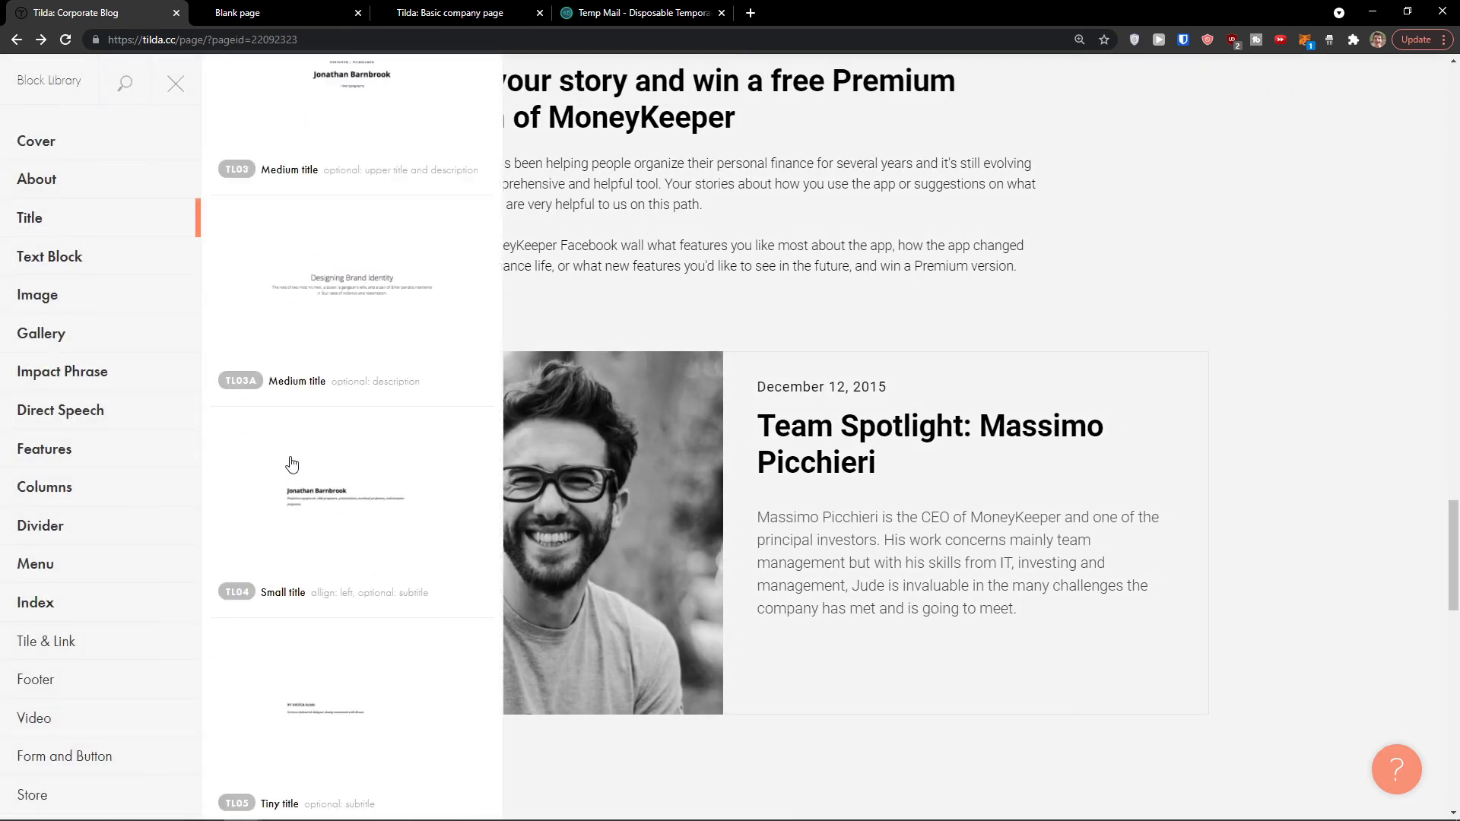
click(44, 226)
scroll(244, 384, down, 5)
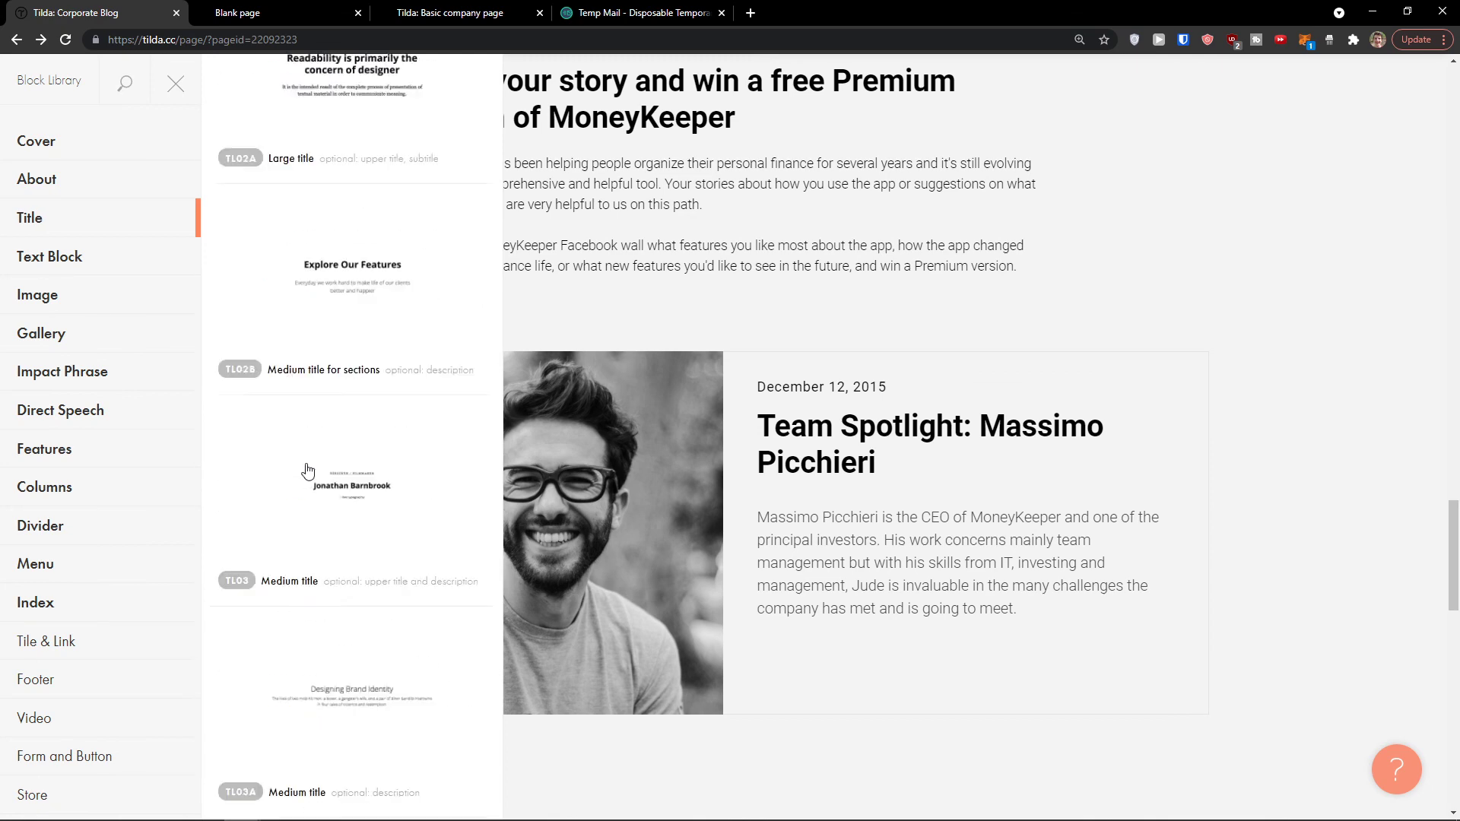
click(79, 296)
scroll(304, 471, down, 10)
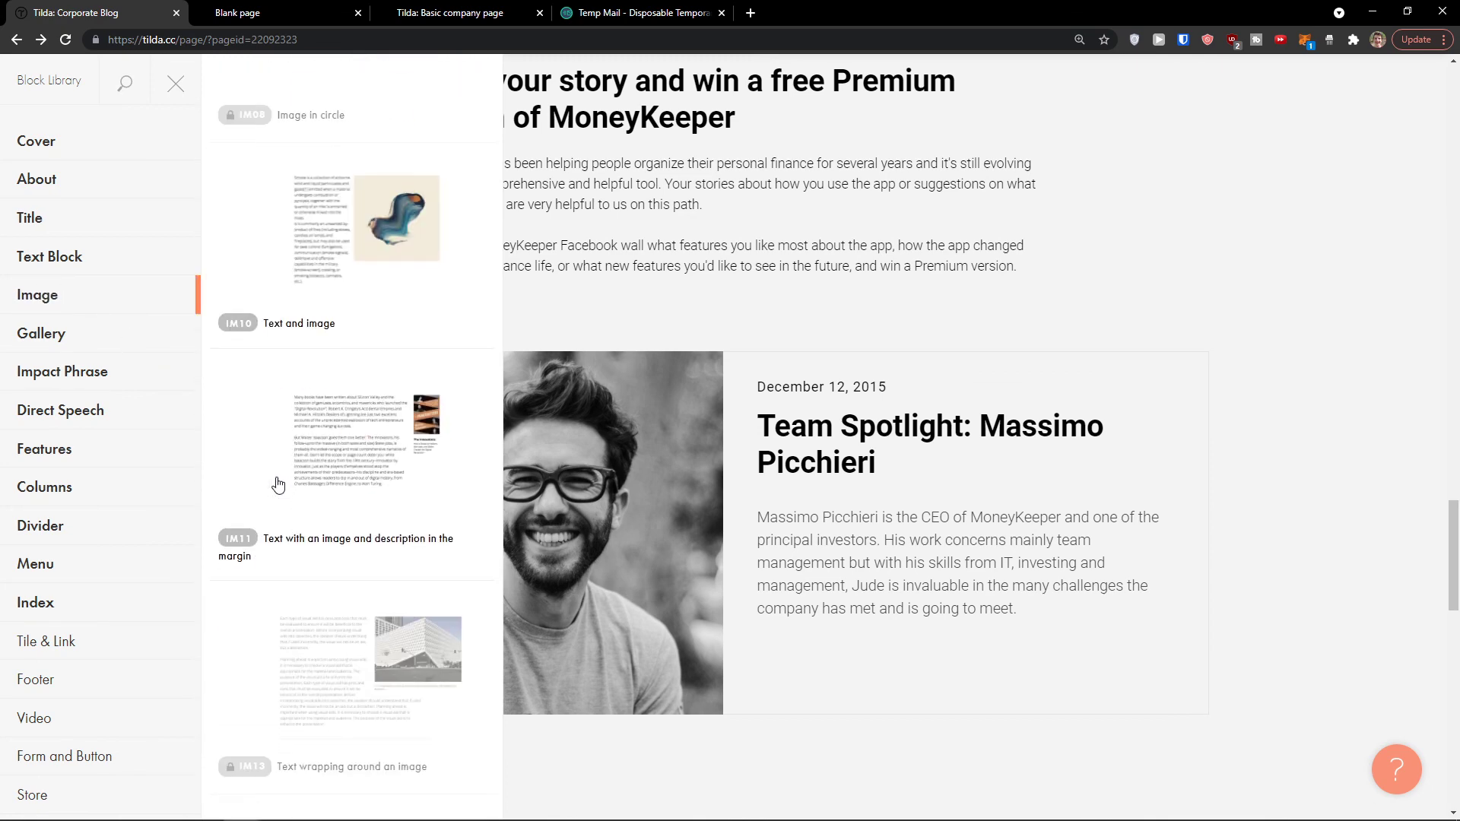
Step: Insert the CL22 image-right, text-left block from the Columns category
click(92, 331)
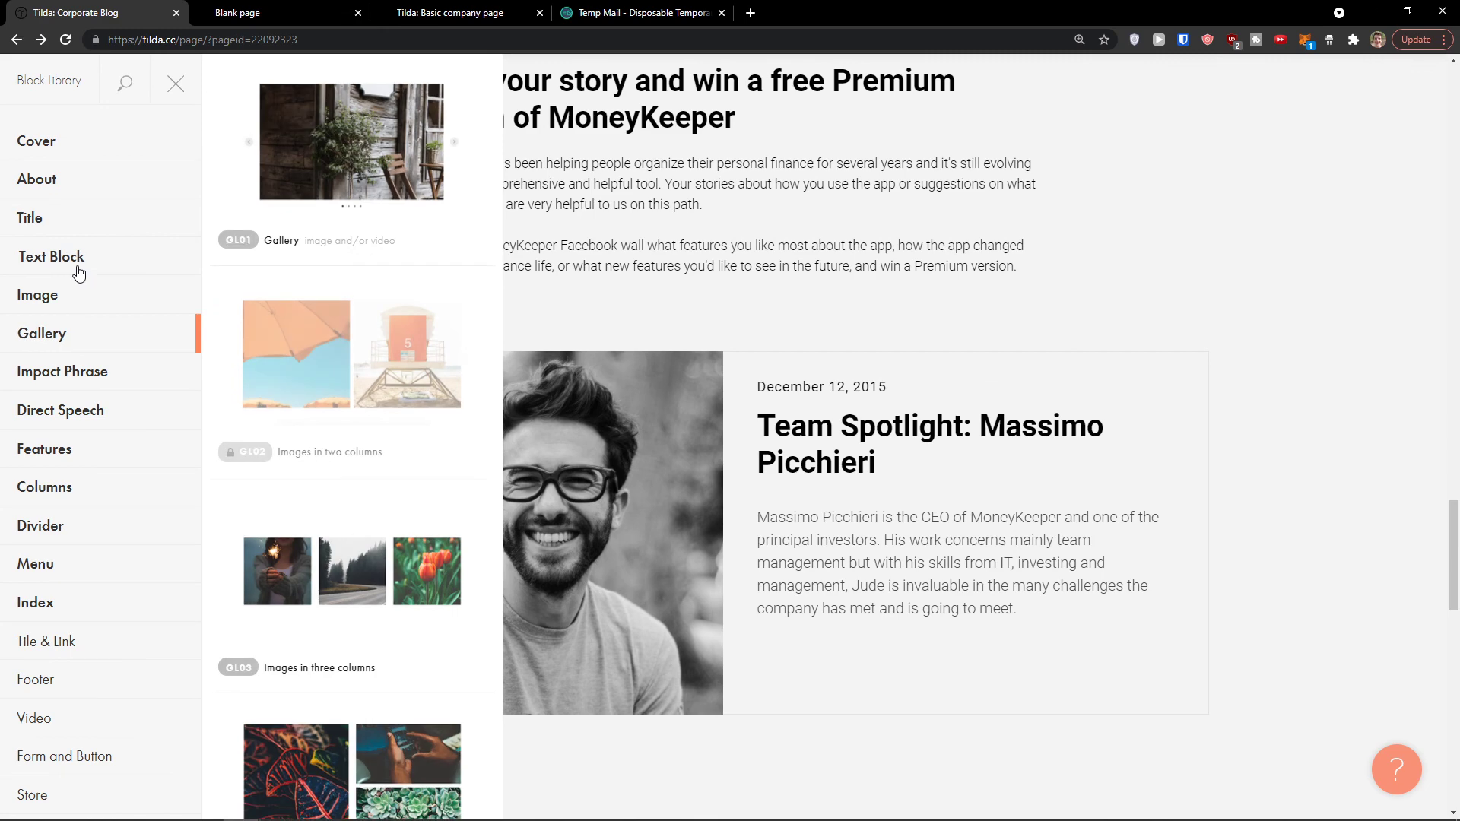
scroll(281, 427, down, 2)
scroll(280, 426, down, 5)
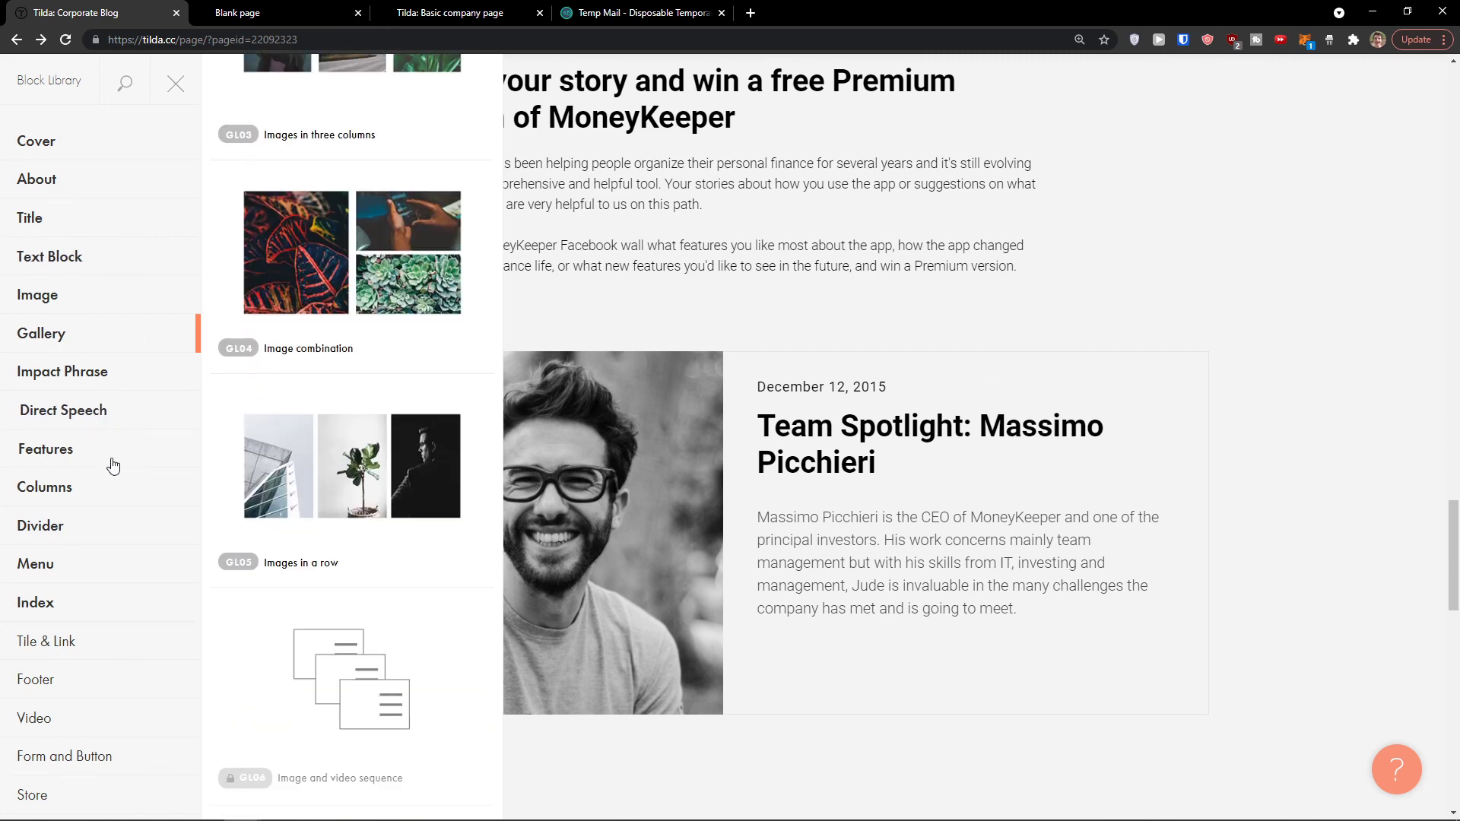
click(107, 488)
scroll(275, 469, down, 20)
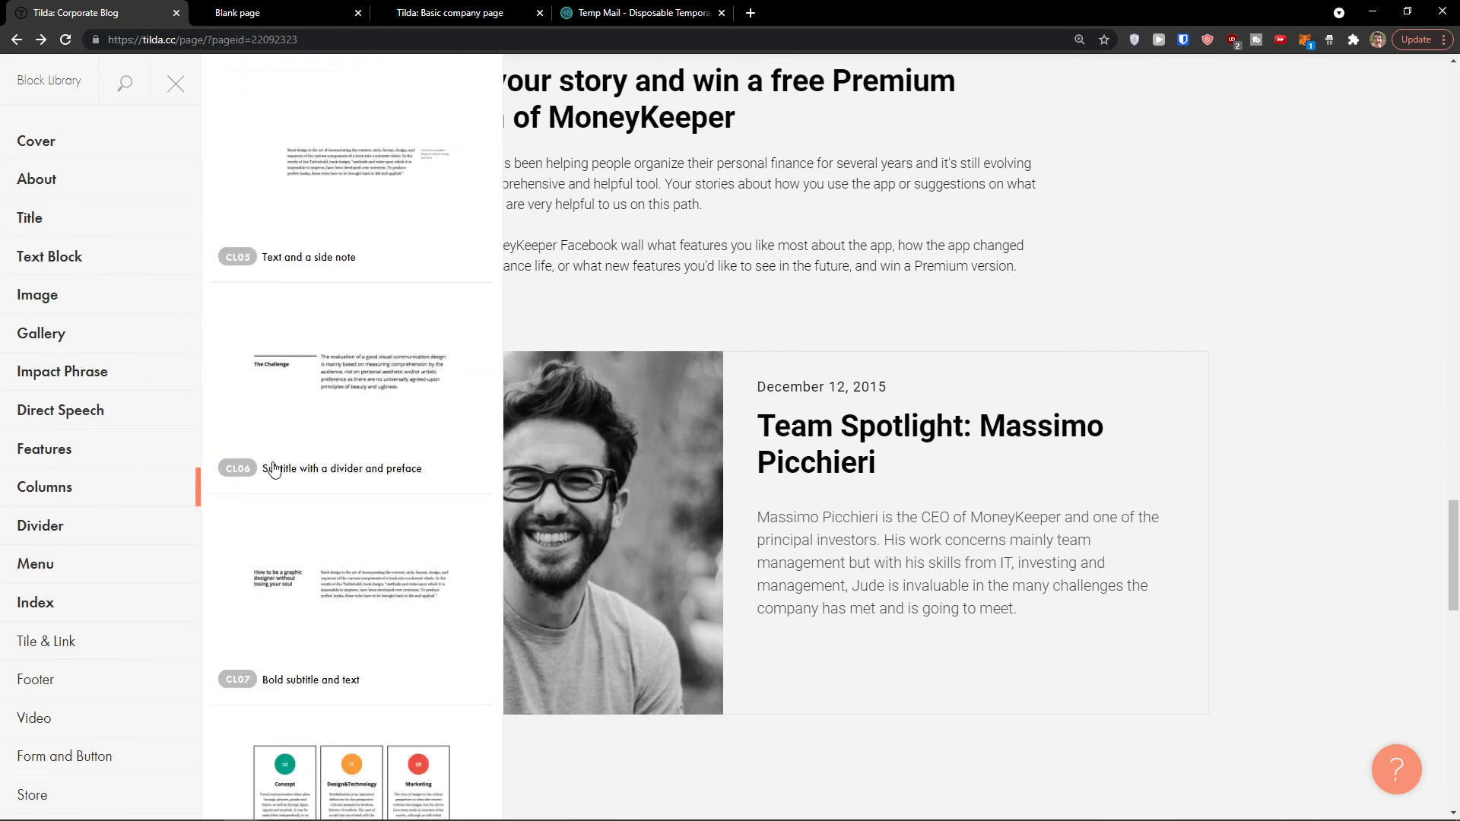
scroll(275, 471, down, 15)
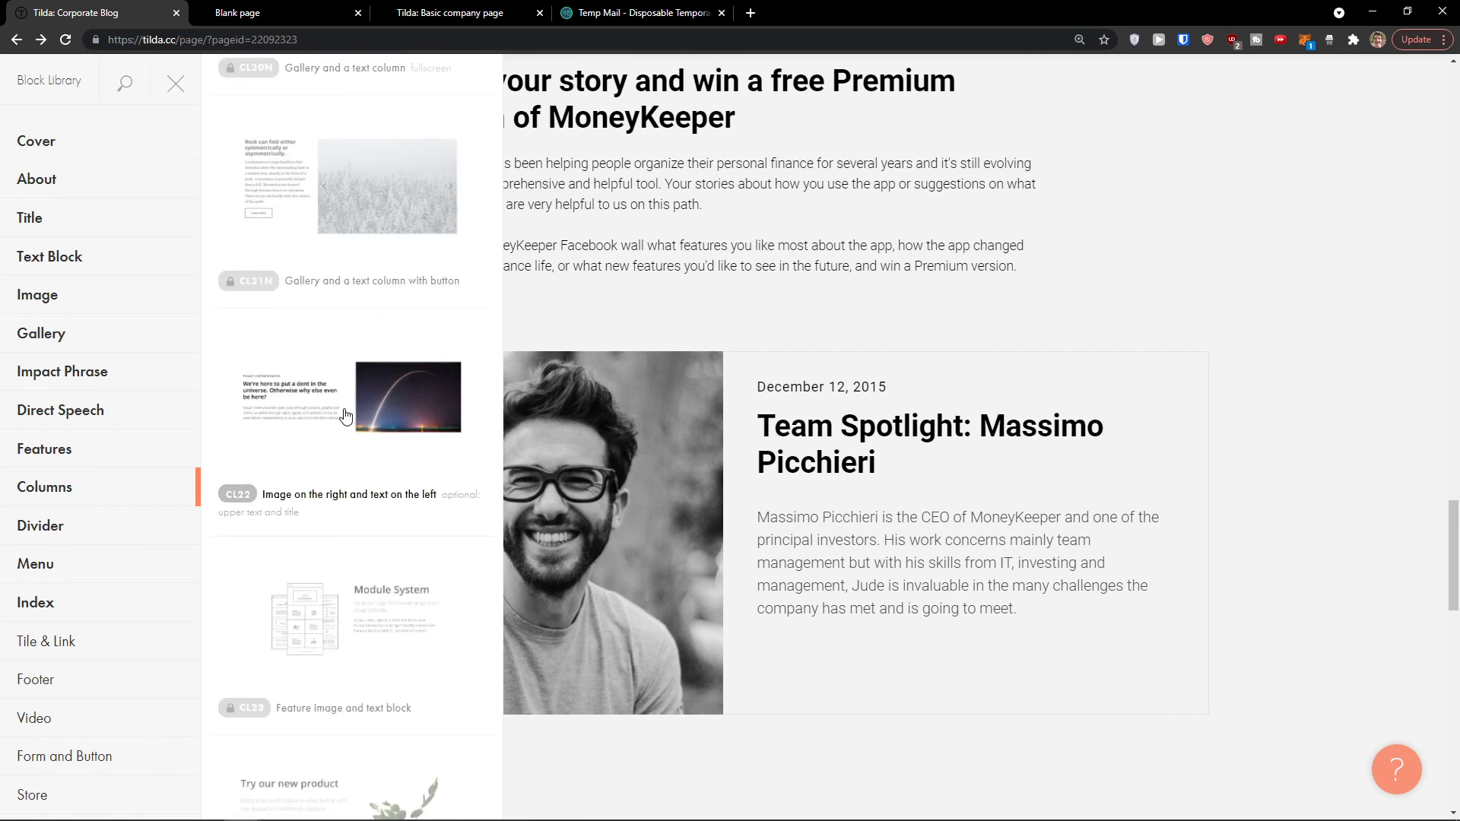
click(403, 420)
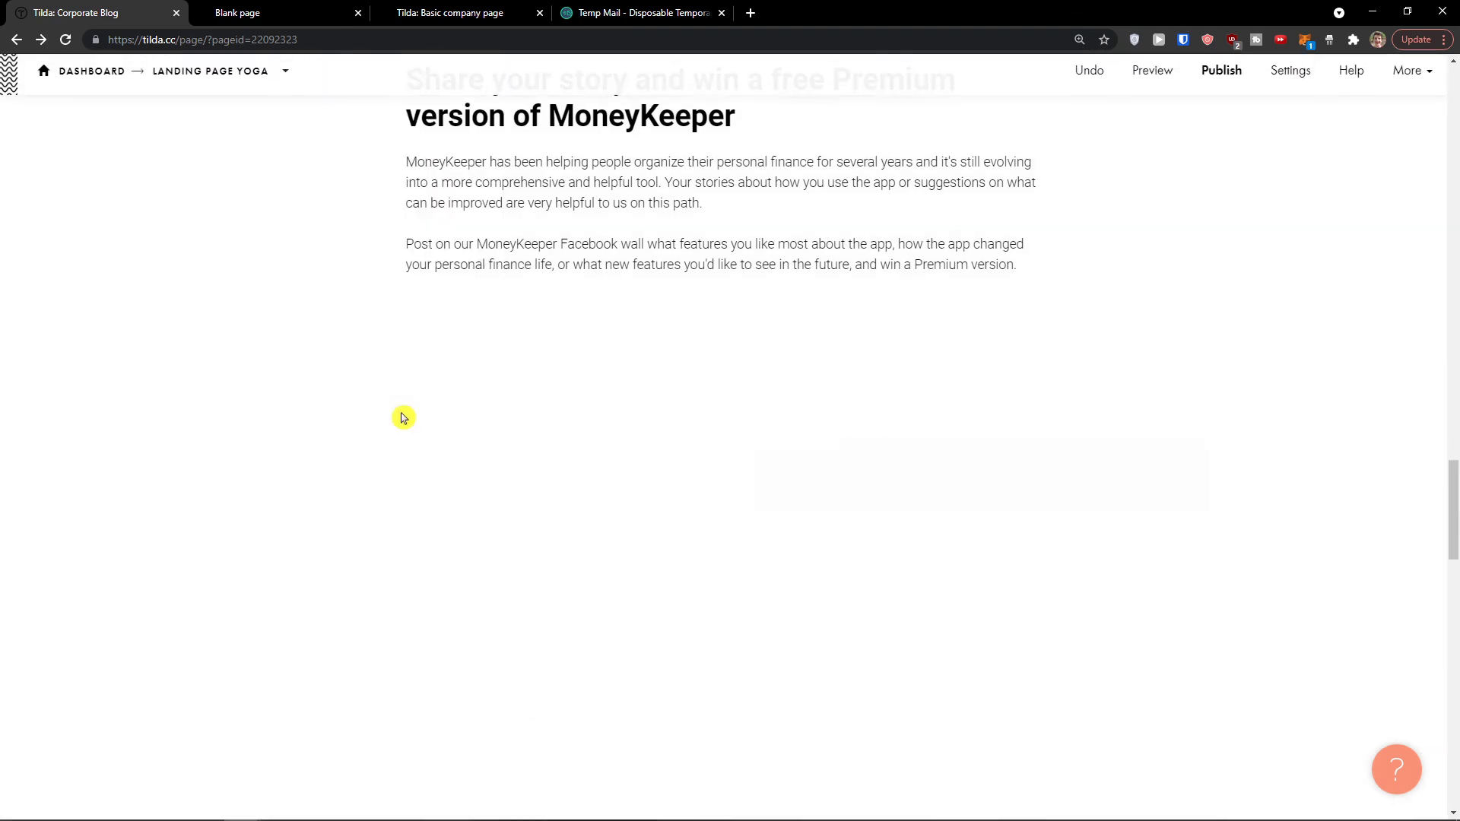
Step: Change the CL22 heading to 'Click and find out how you can do amazing yoga!'
click(405, 359)
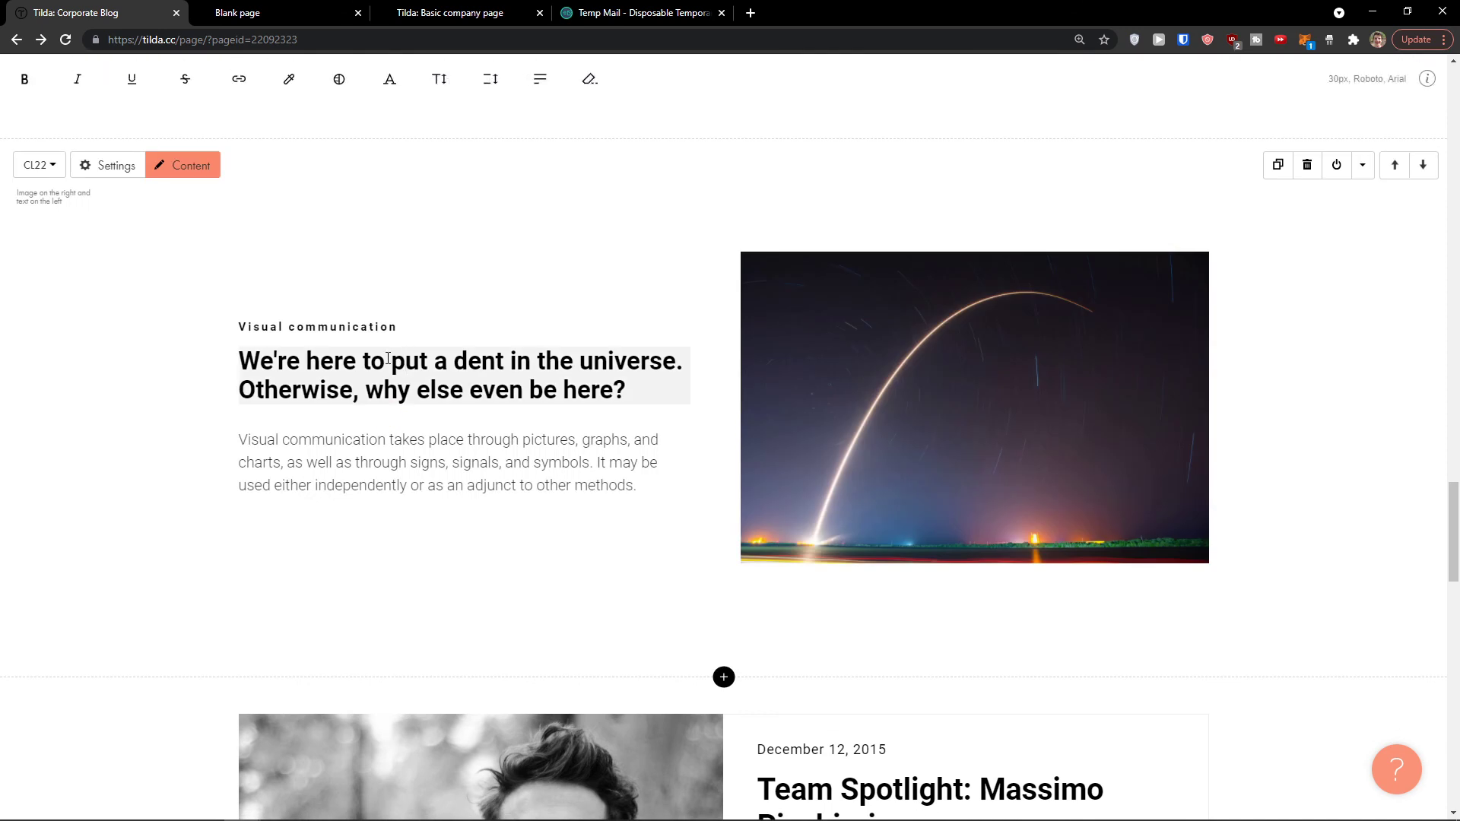
triple_click(388, 358)
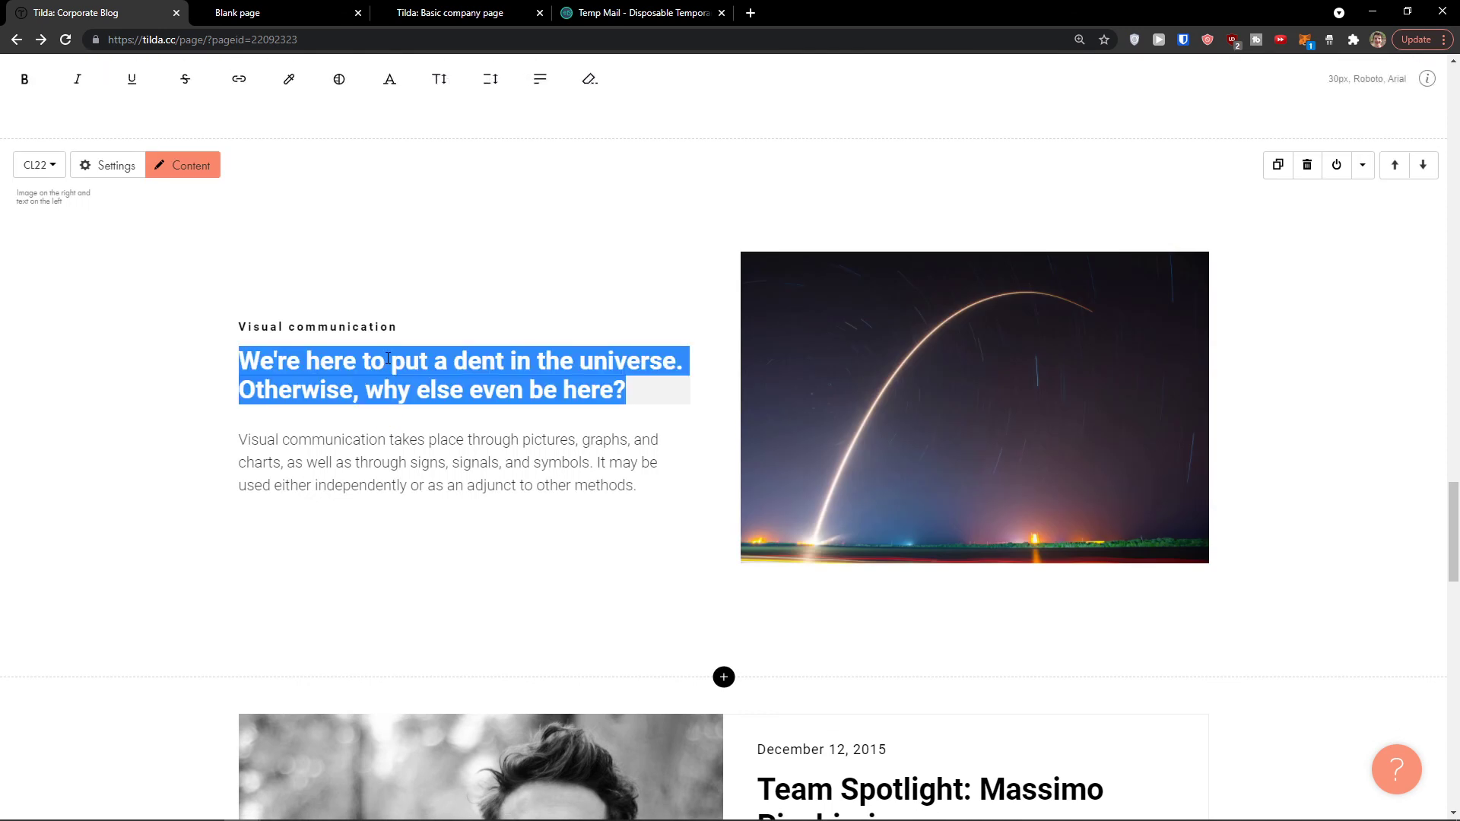
text(Click and find out how you can do amazing youg)
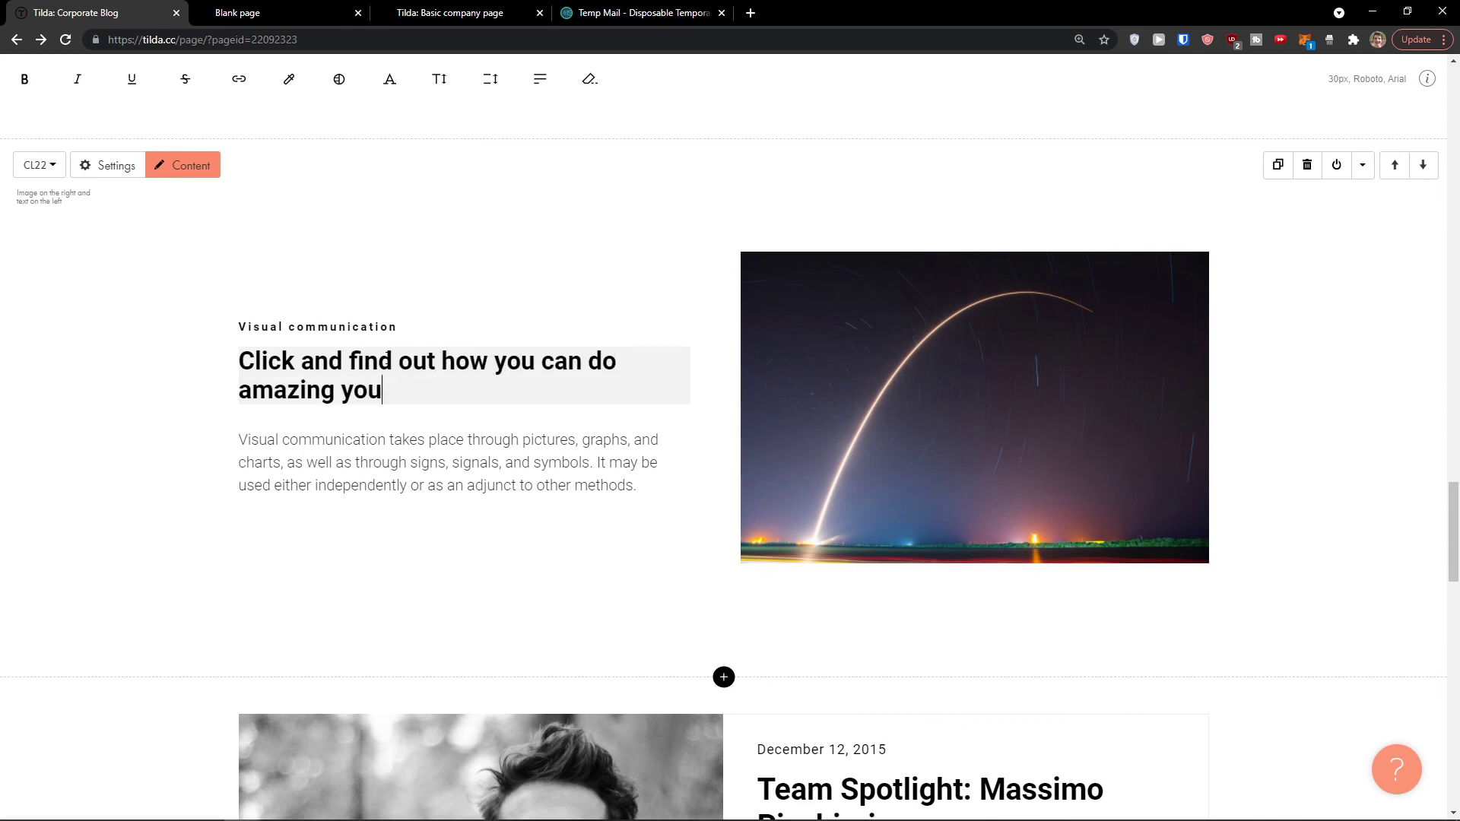
triple_click(319, 375)
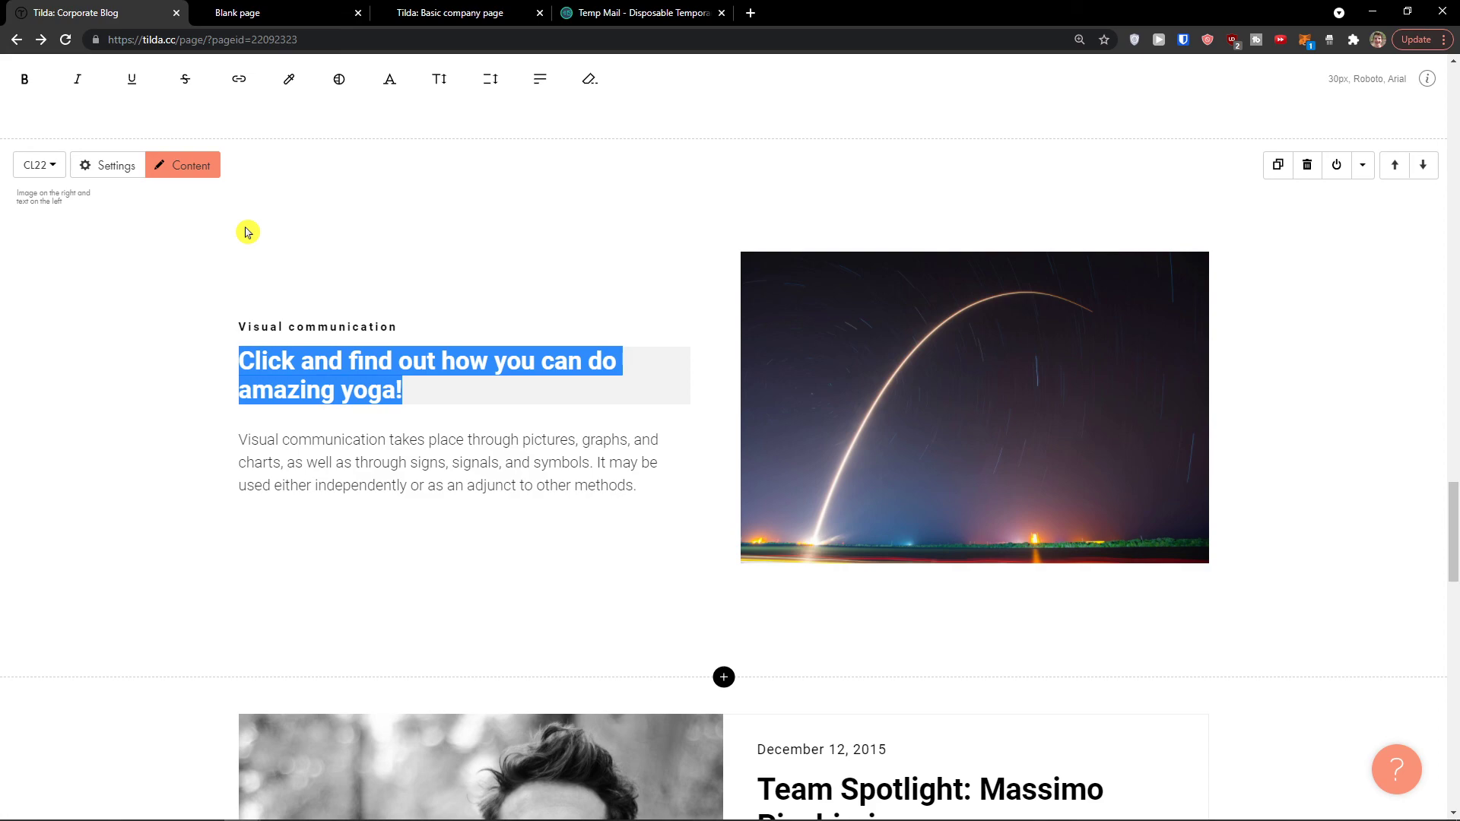
click(404, 384)
scroll(456, 380, up, 5)
Step: Leave heading text editing and dismiss the link context menu
scroll(476, 382, down, 3)
scroll(616, 398, up, 20)
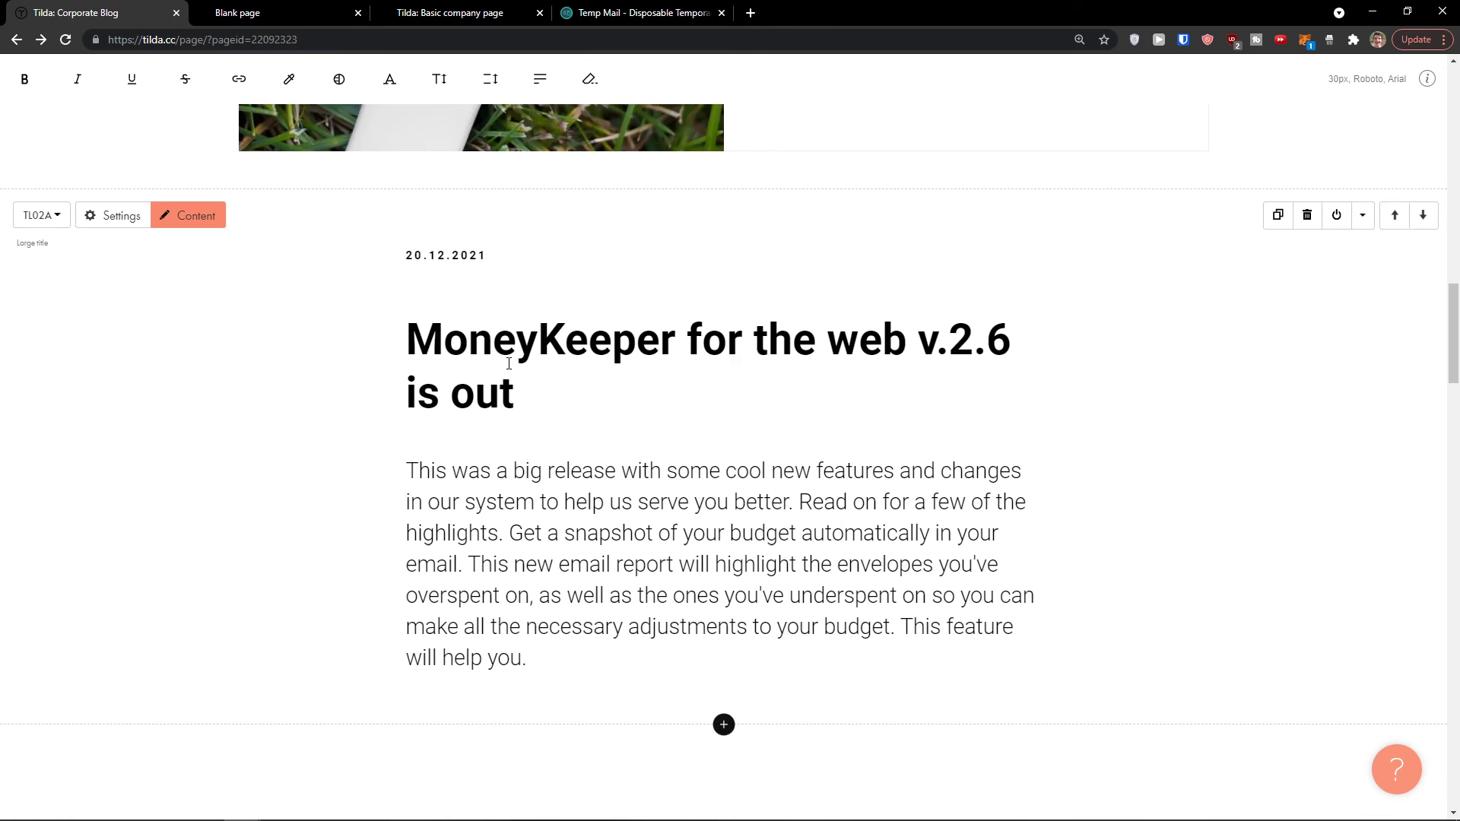
click(1140, 545)
right_click(1147, 538)
click(1298, 499)
Step: Duplicate the IX01 blog feed block and save the copy's Content settings
scroll(508, 416, up, 4)
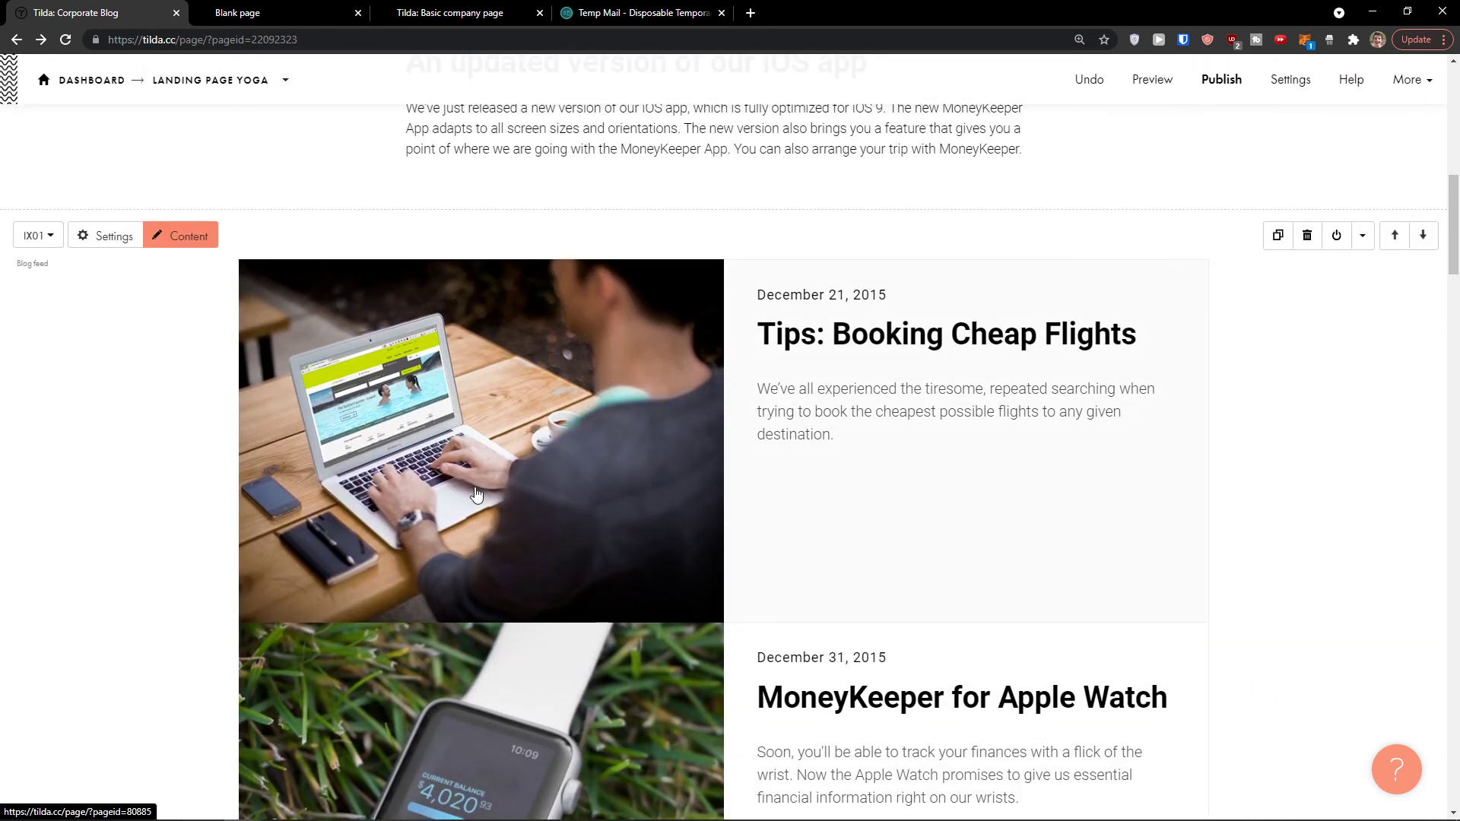
click(1277, 236)
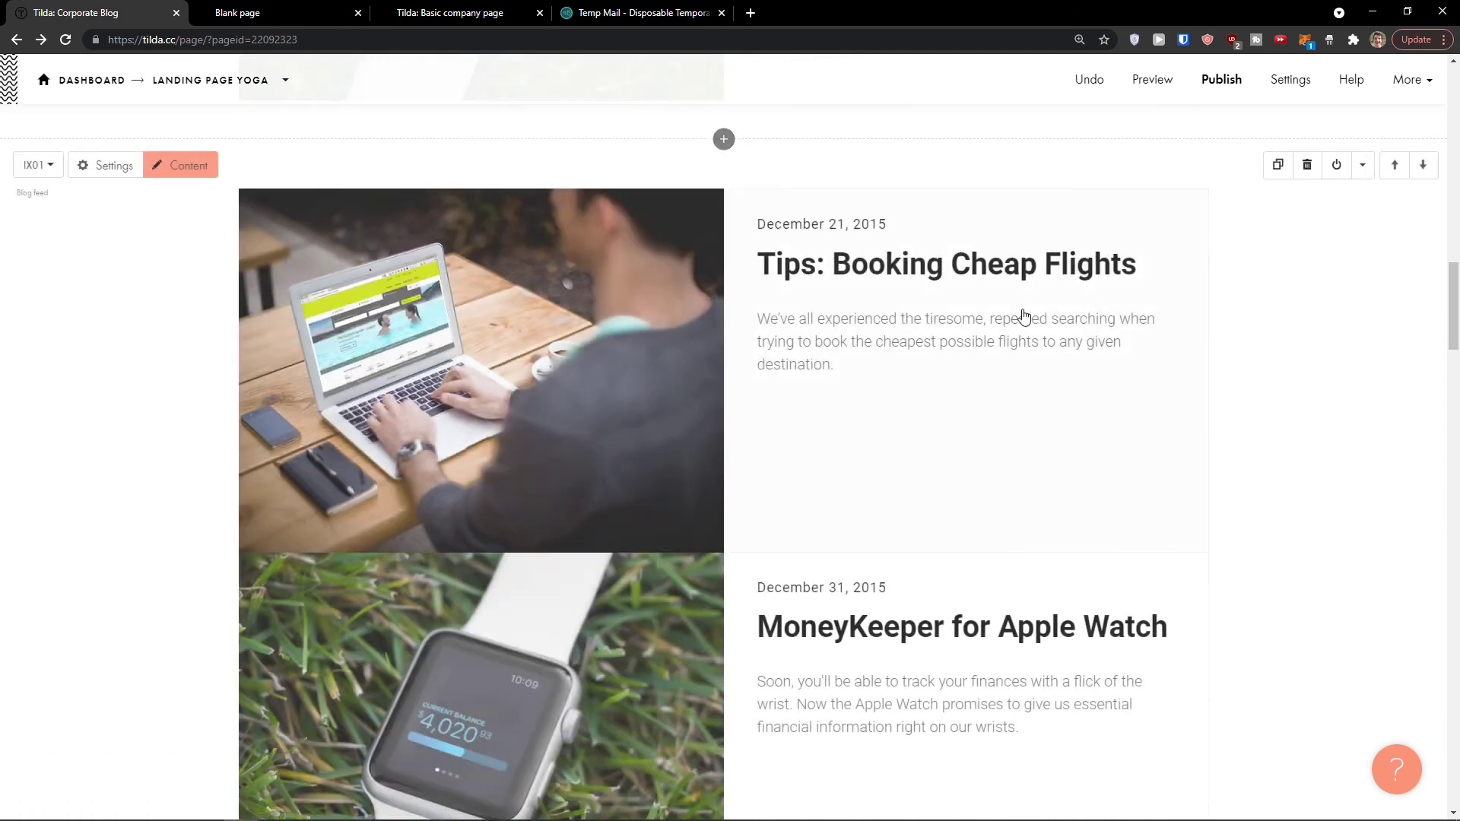
scroll(652, 504, down, 1)
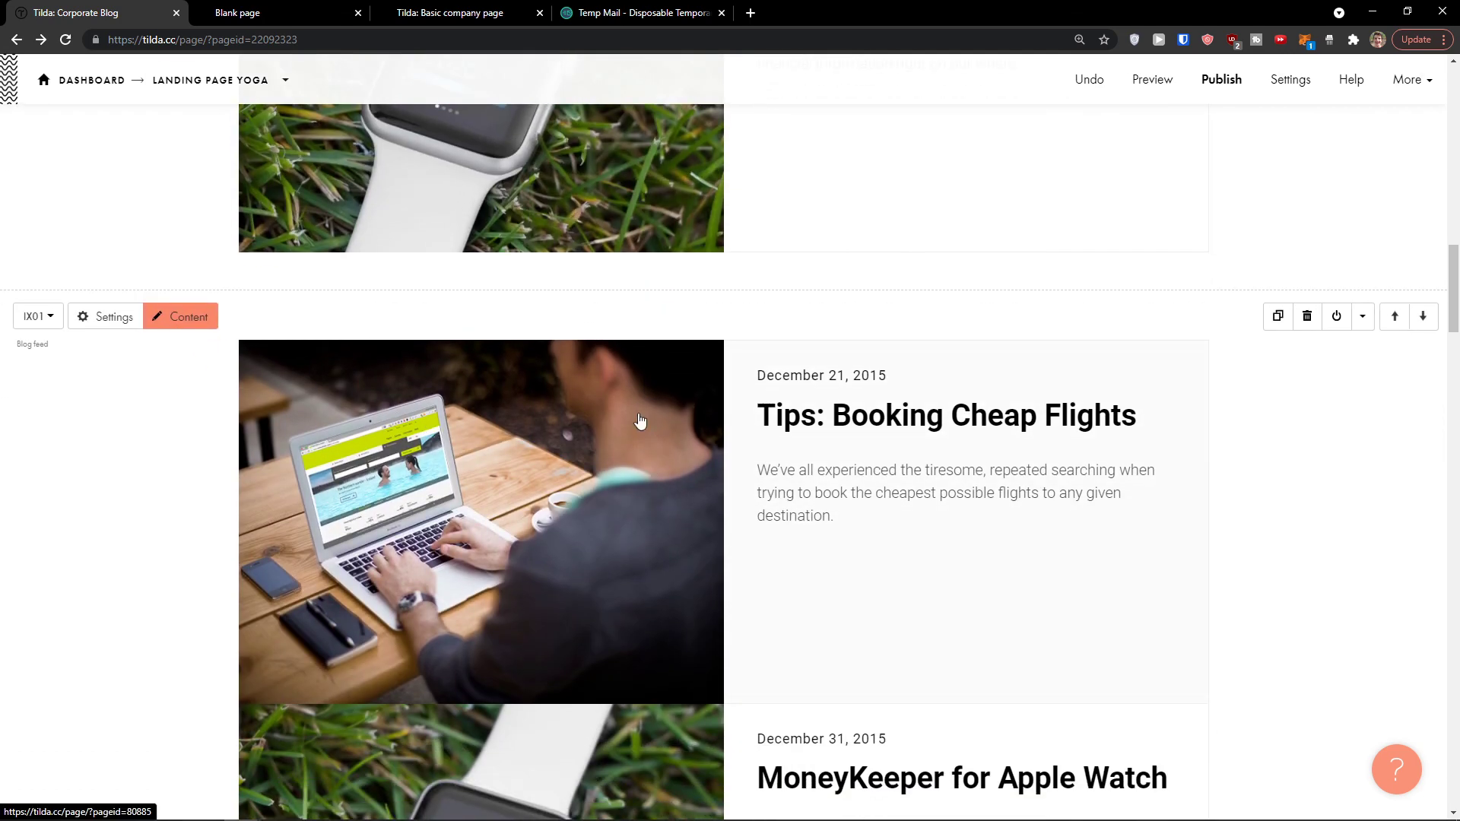
click(183, 319)
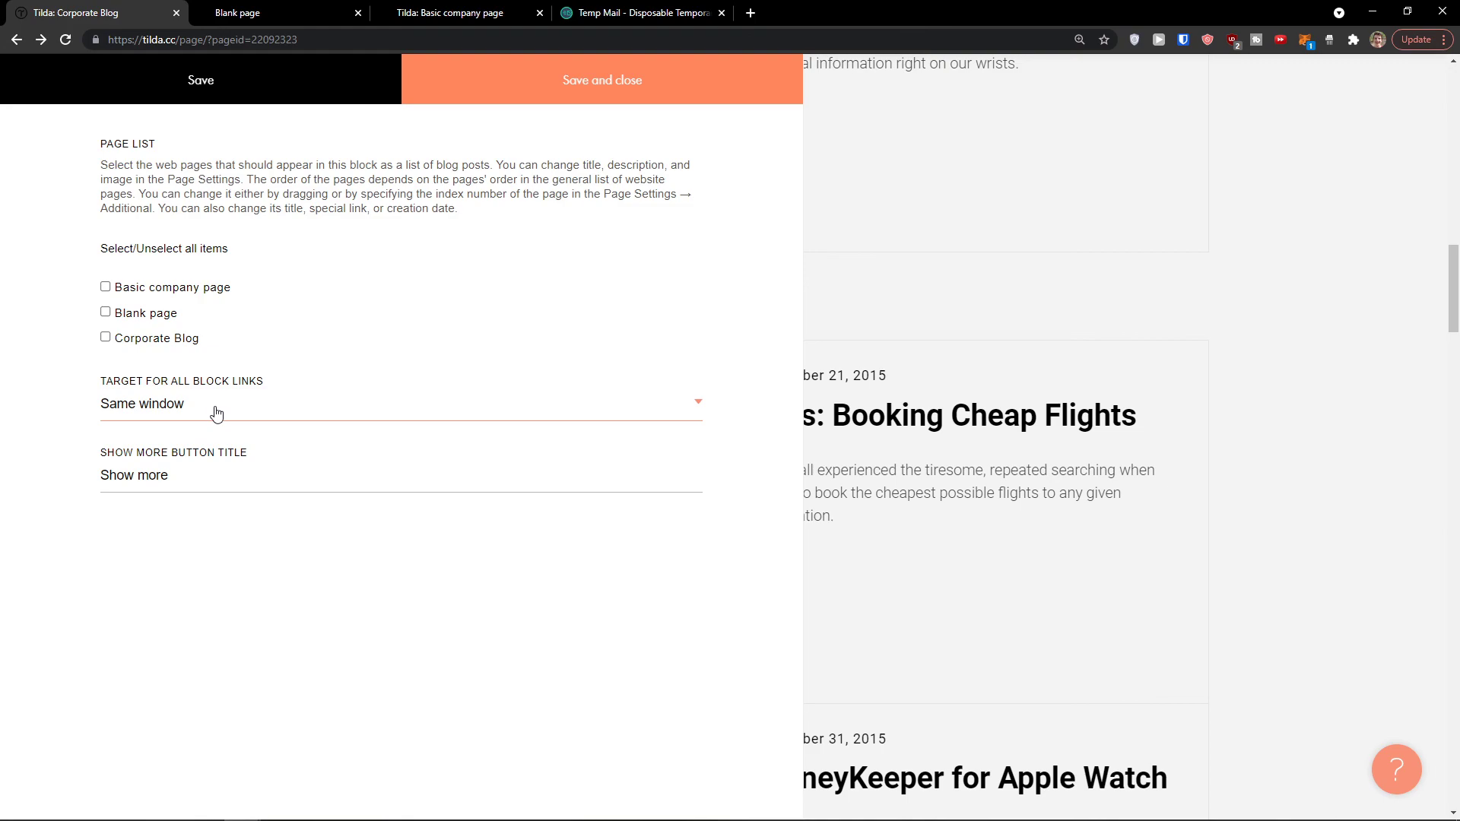
click(319, 103)
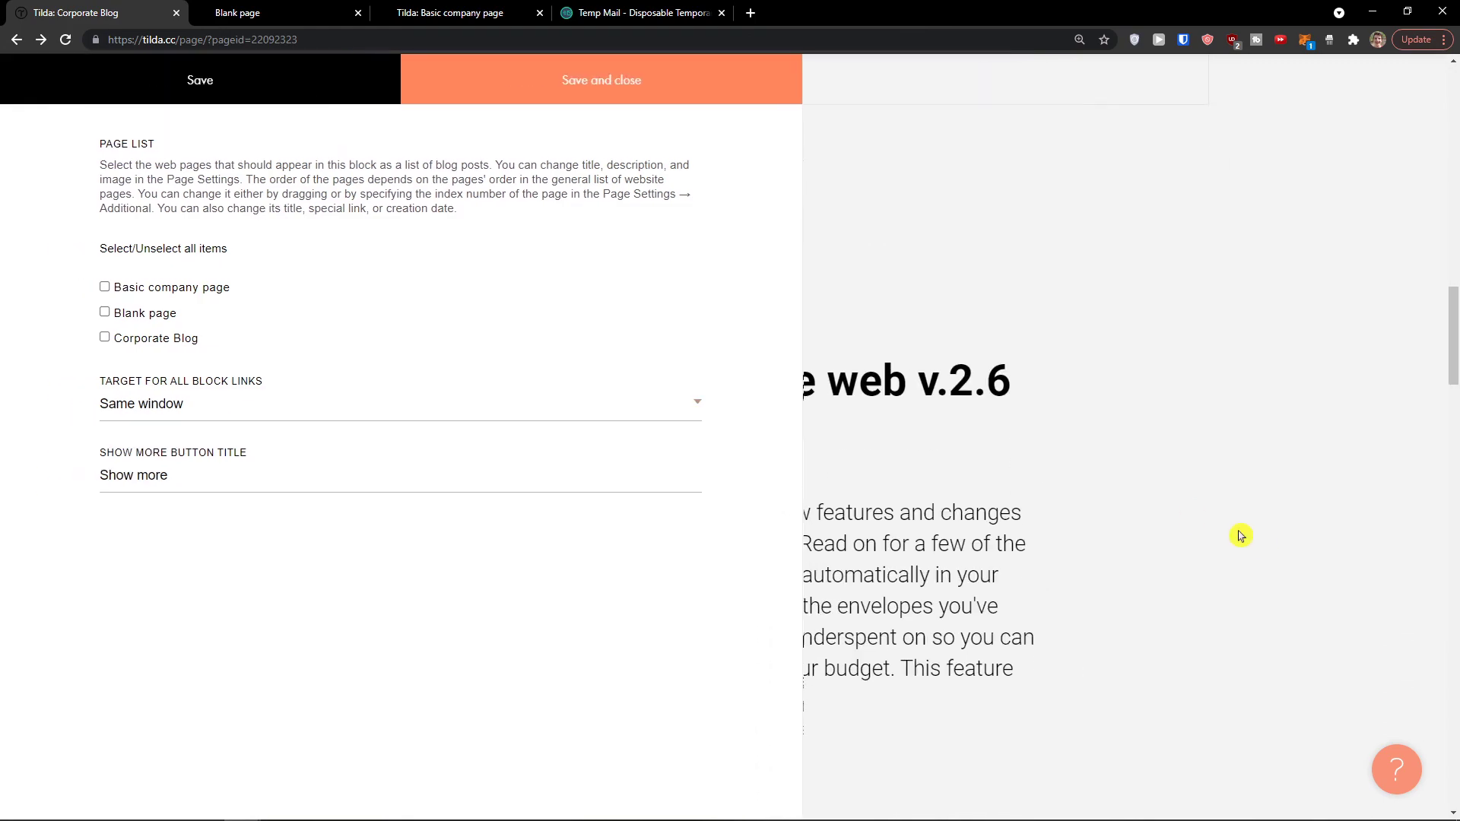
click(1193, 515)
scroll(1239, 548, up, 12)
scroll(1116, 625, up, 10)
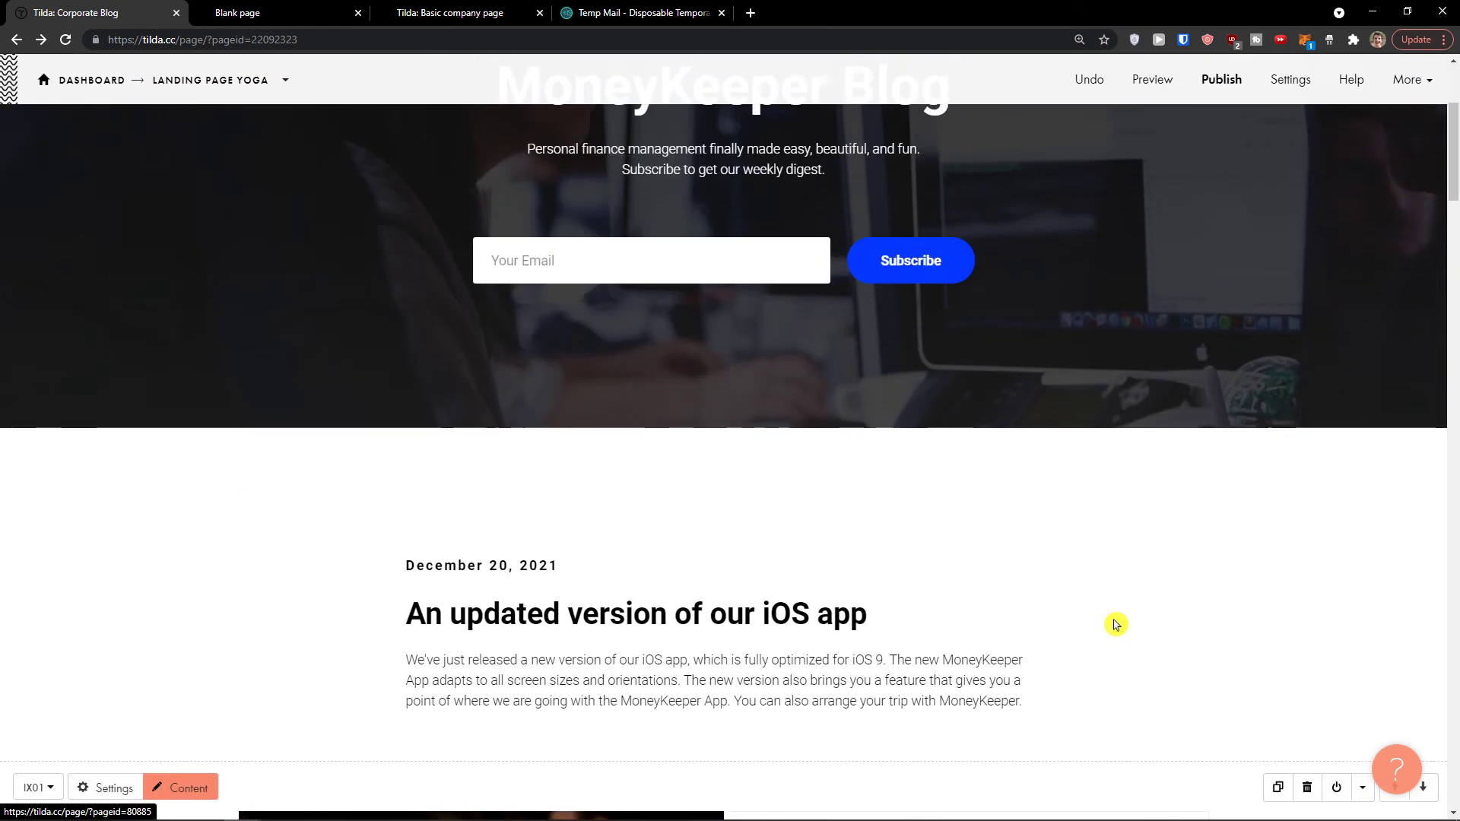